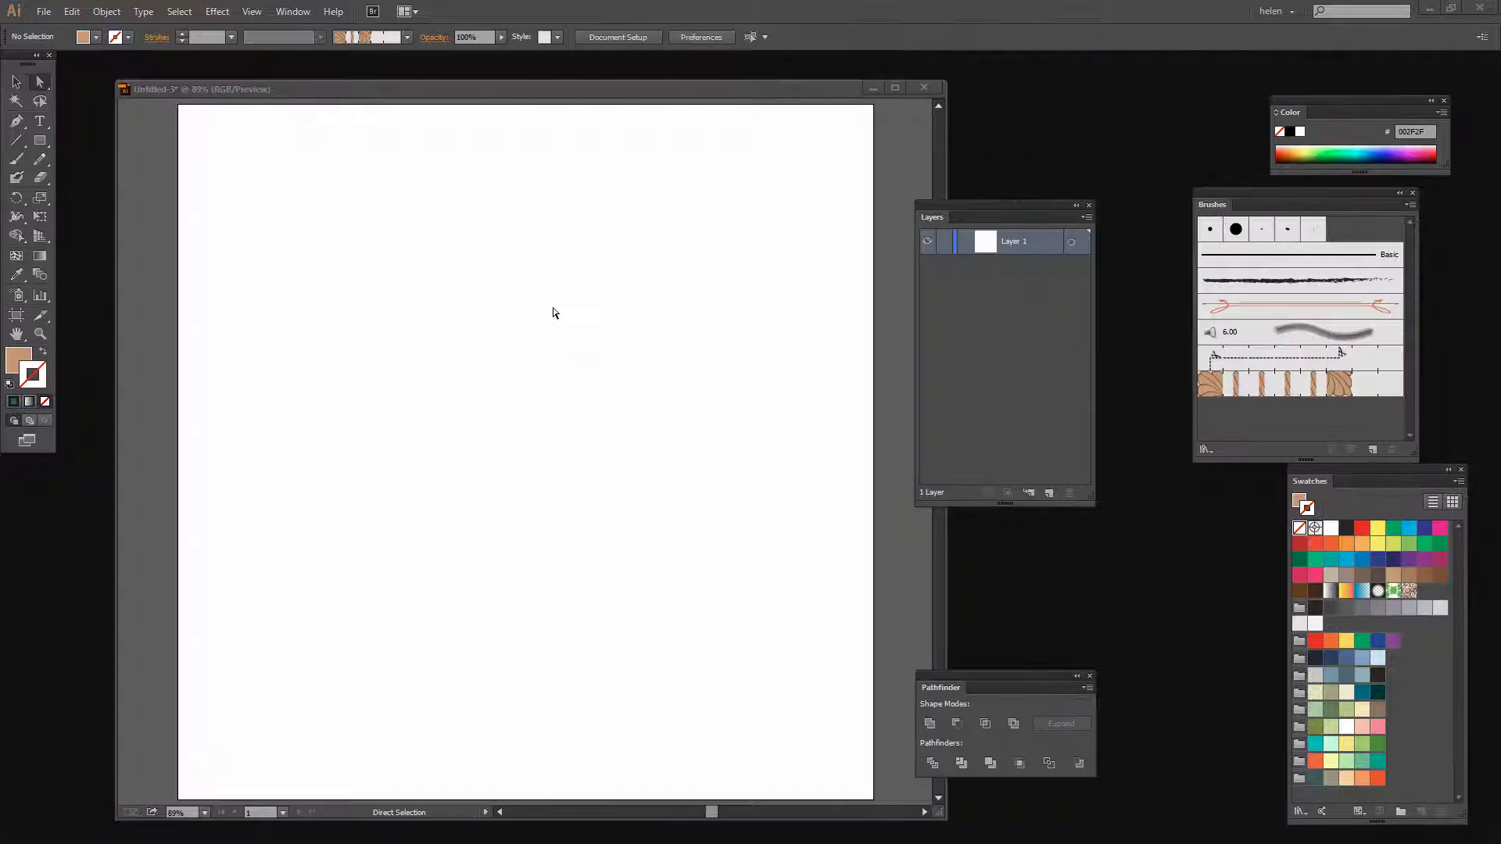
# Draw a narrow vertical rounded rectangle about 27 × 147 pt near the artboard's upper left, with tan fill and dark brown (603913) stroke
pyautogui.click(33, 140)
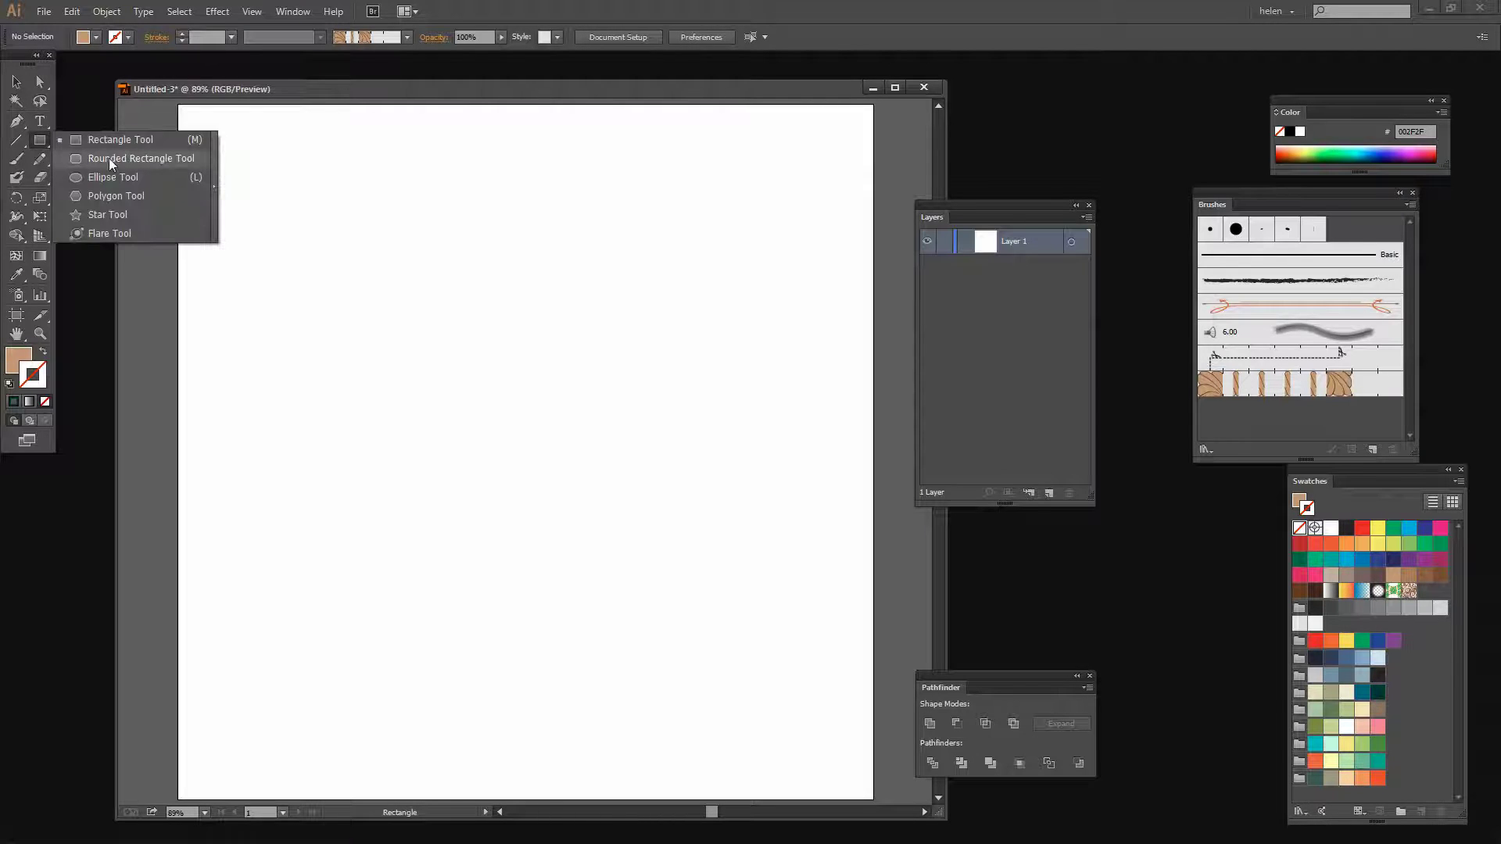
pyautogui.click(109, 158)
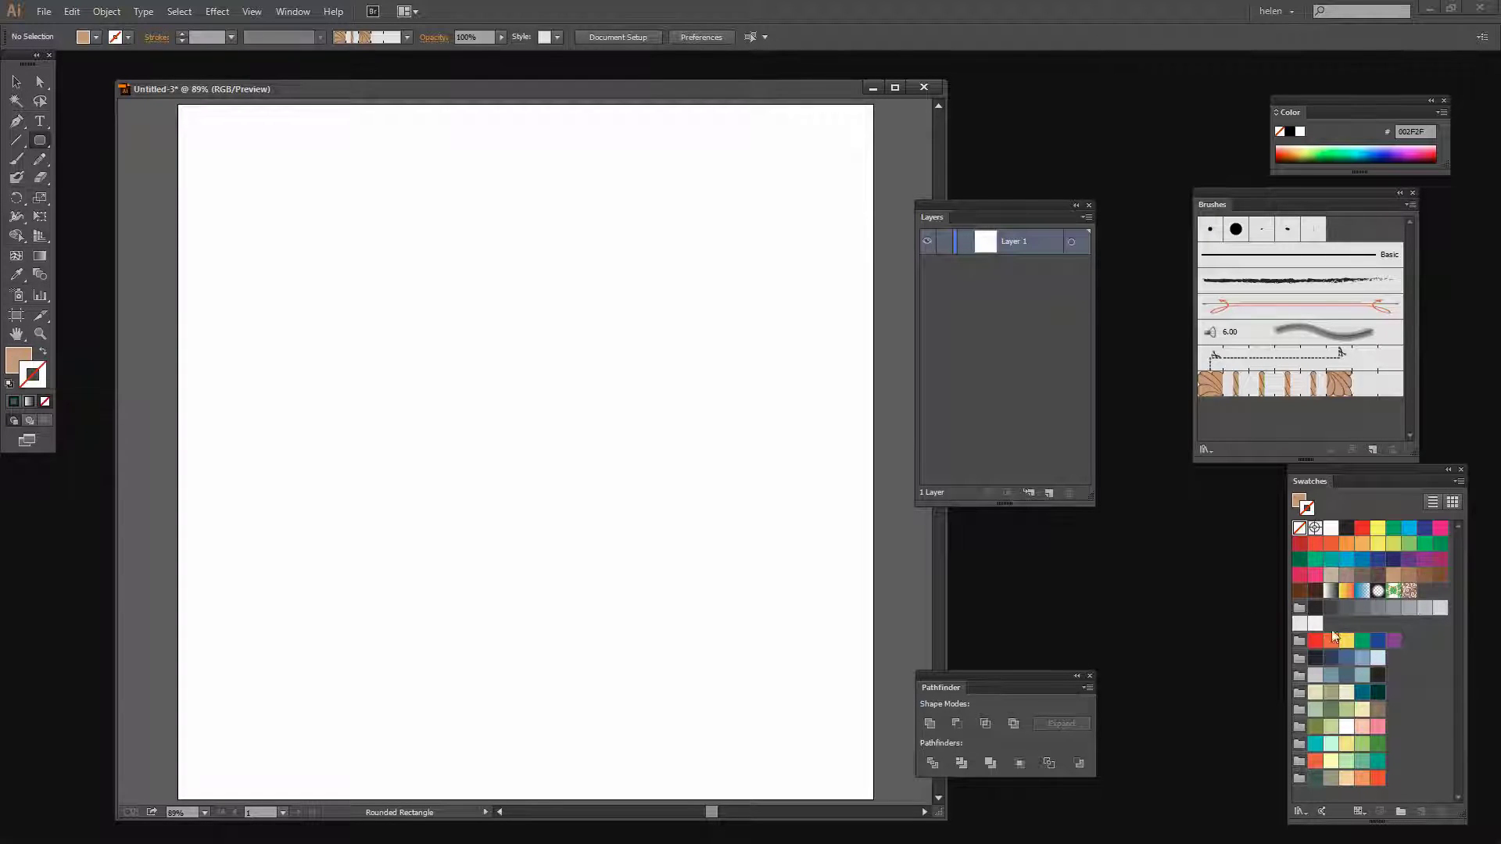
pyautogui.click(1299, 591)
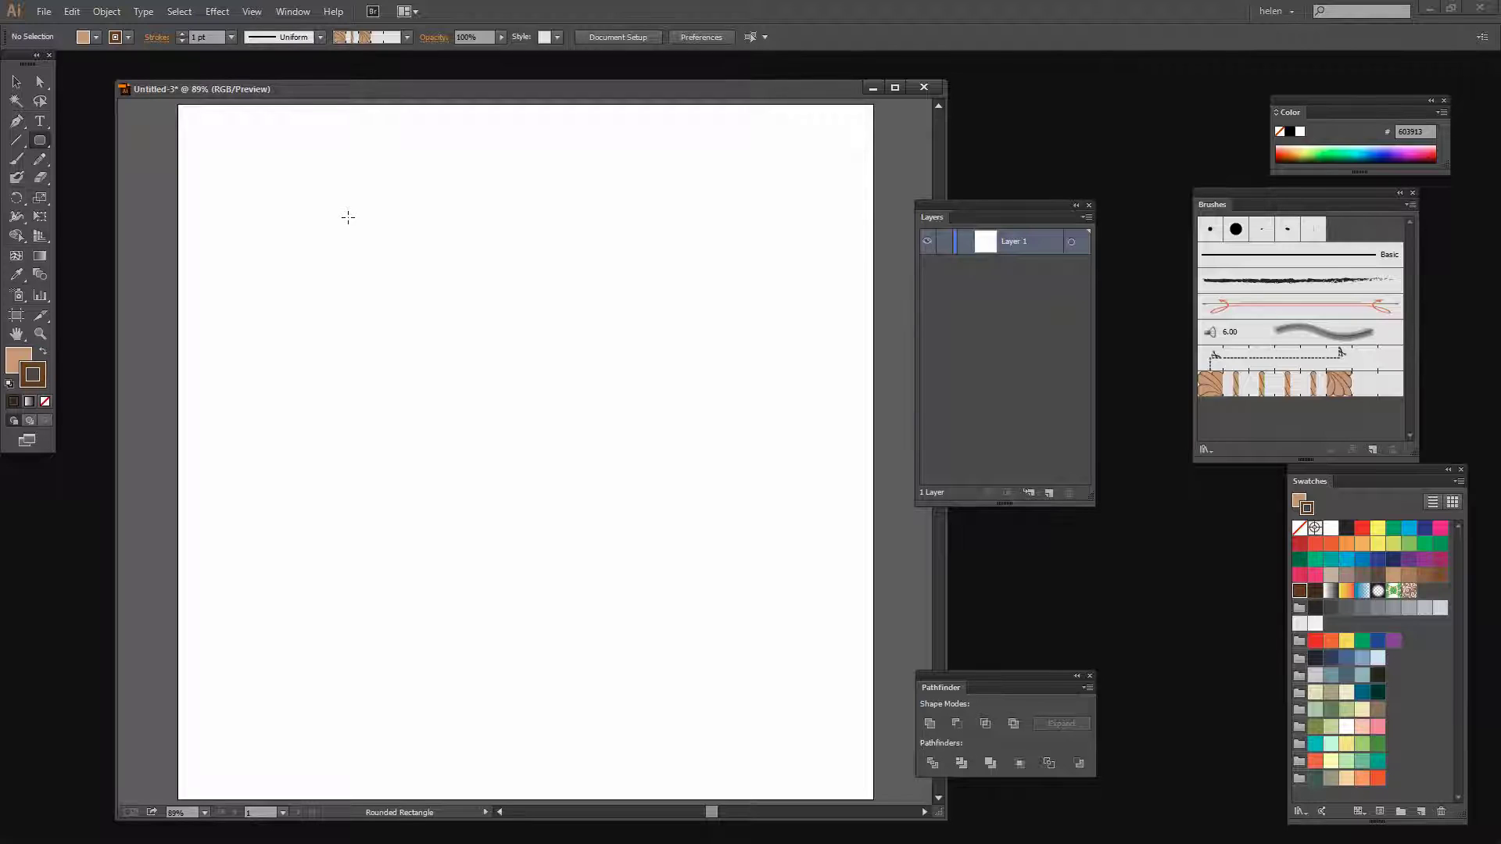
pyautogui.moveTo(348, 217); pyautogui.dragTo(367, 321)
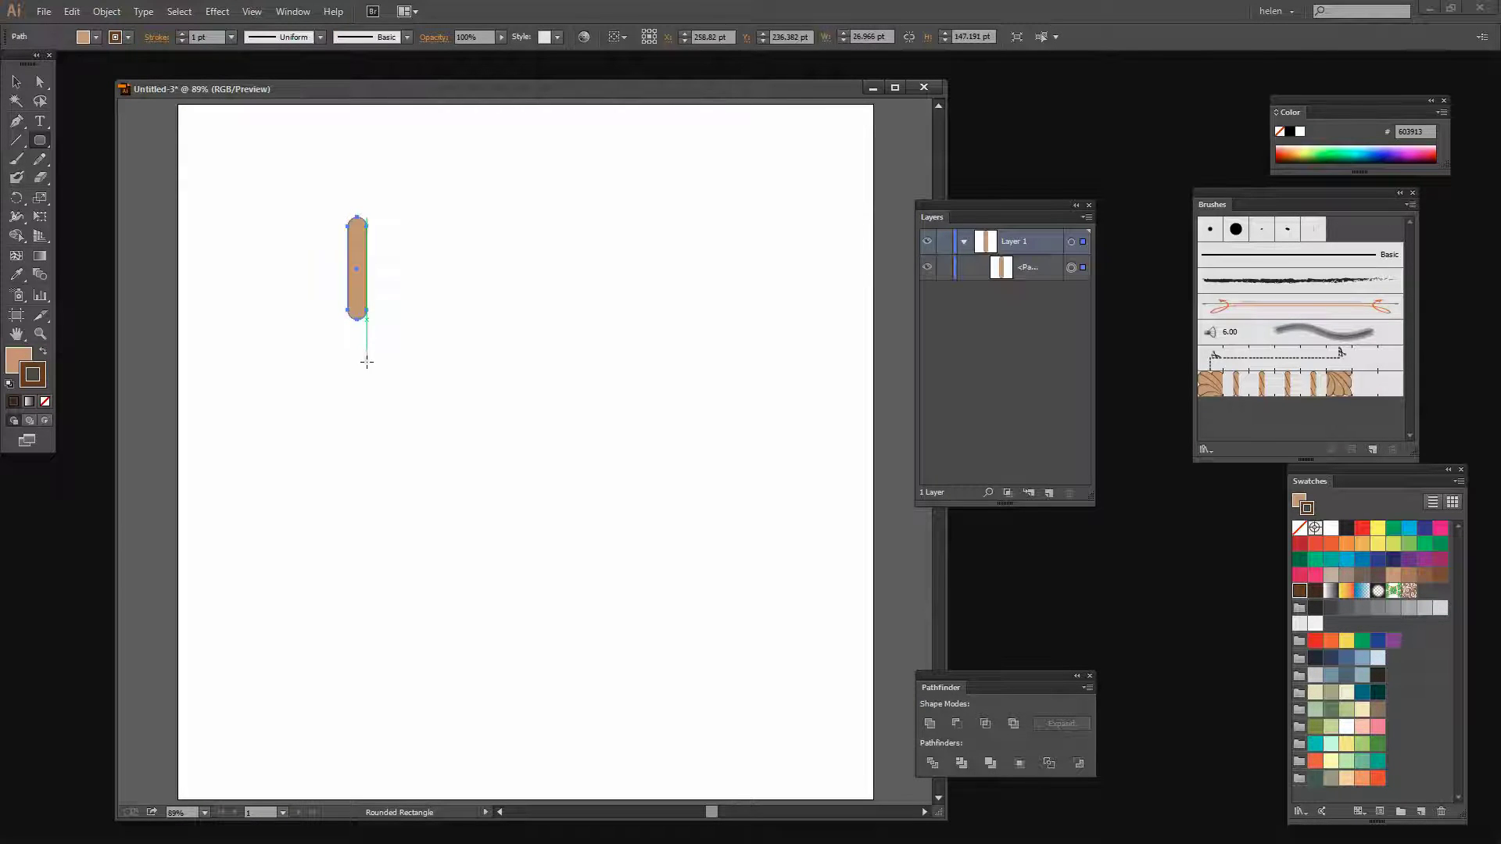
# Set the bar's stroke weight to 2 pt and rotate it counterclockwise so its upper end leans left
pyautogui.click(181, 34)
pyautogui.click(16, 81)
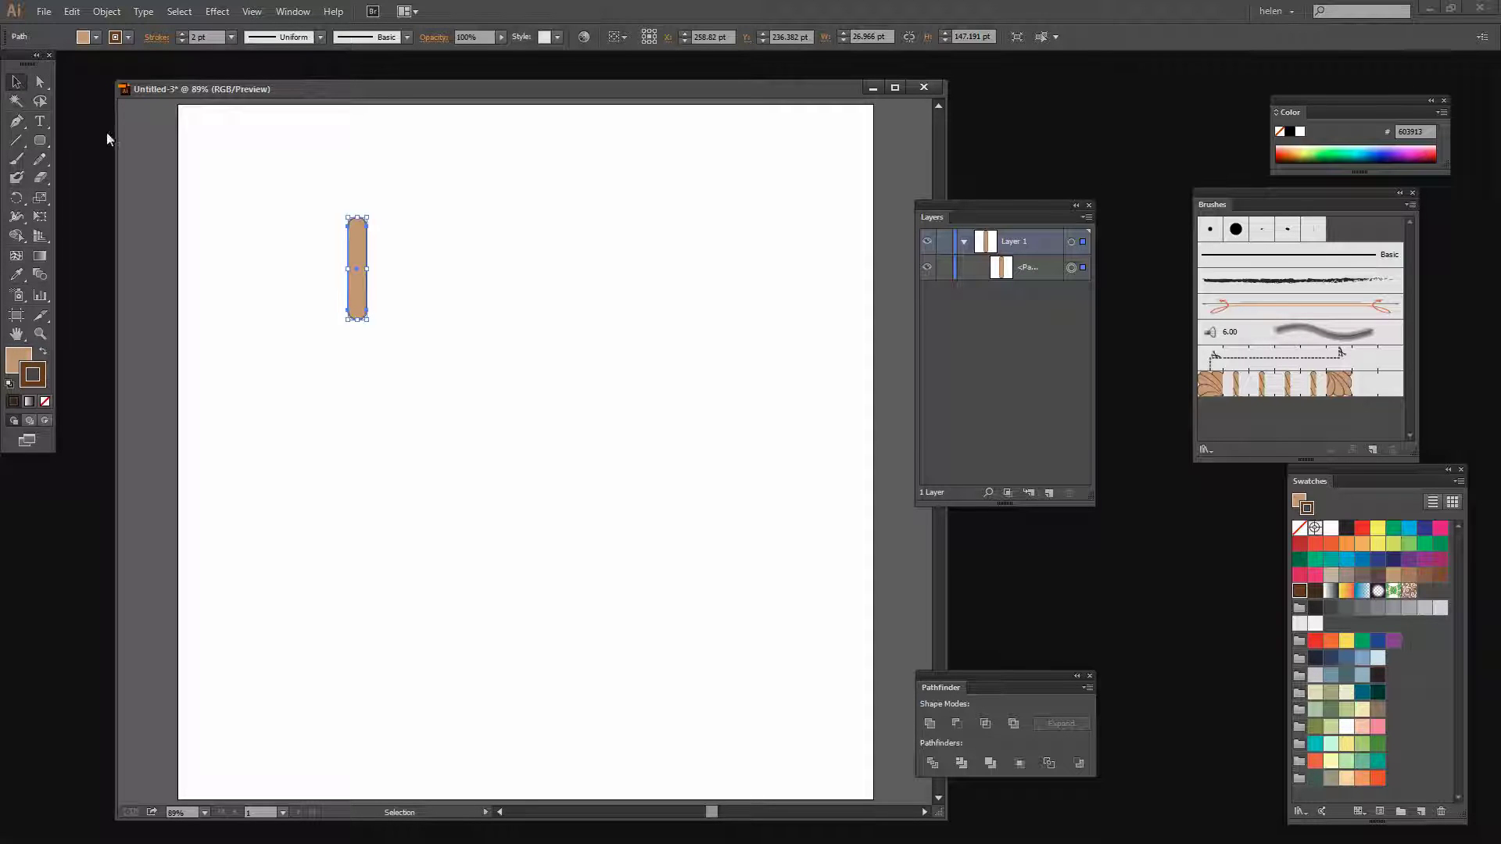
pyautogui.moveTo(371, 328)
pyautogui.mouseDown()
pyautogui.moveTo(393, 312)
pyautogui.moveTo(381, 302)
pyautogui.mouseUp()
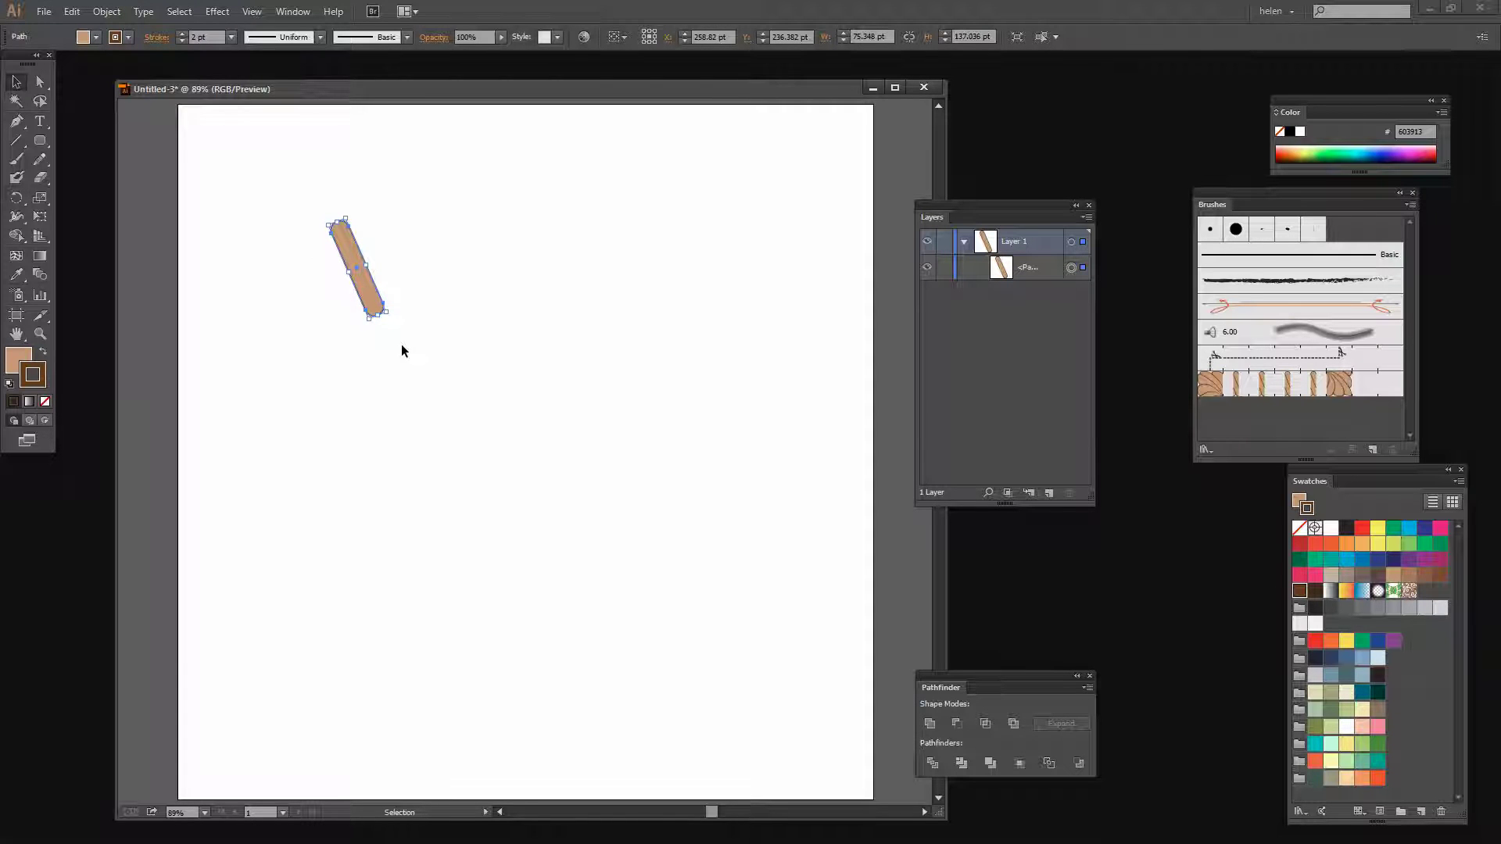
# Start a Transform effect on the tilted bar with preview on and 6 copies
pyautogui.click(212, 13)
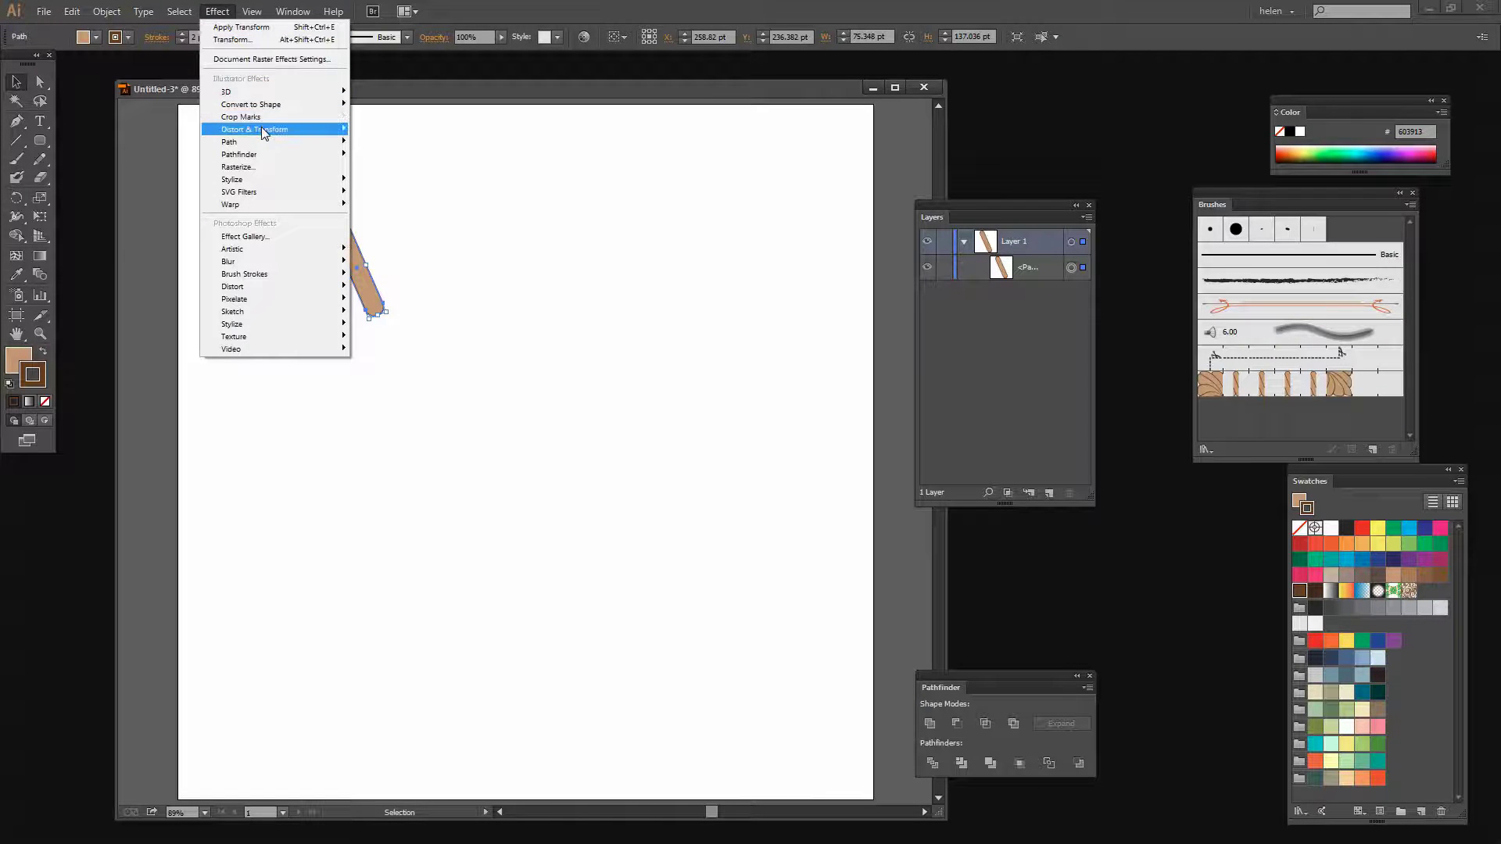
pyautogui.moveTo(261, 129)
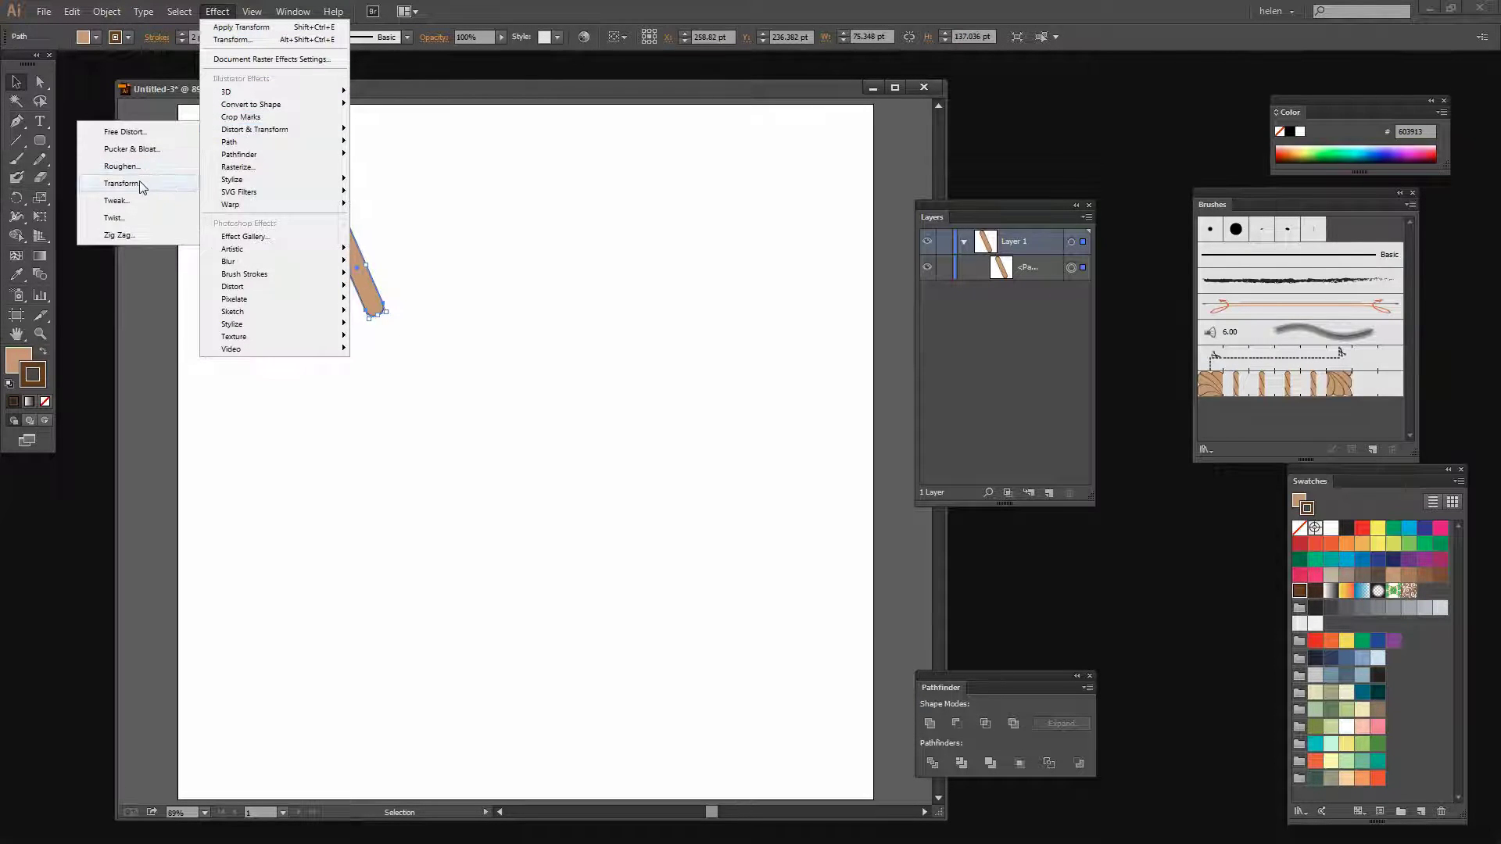
pyautogui.click(171, 182)
pyautogui.moveTo(781, 204); pyautogui.dragTo(683, 210)
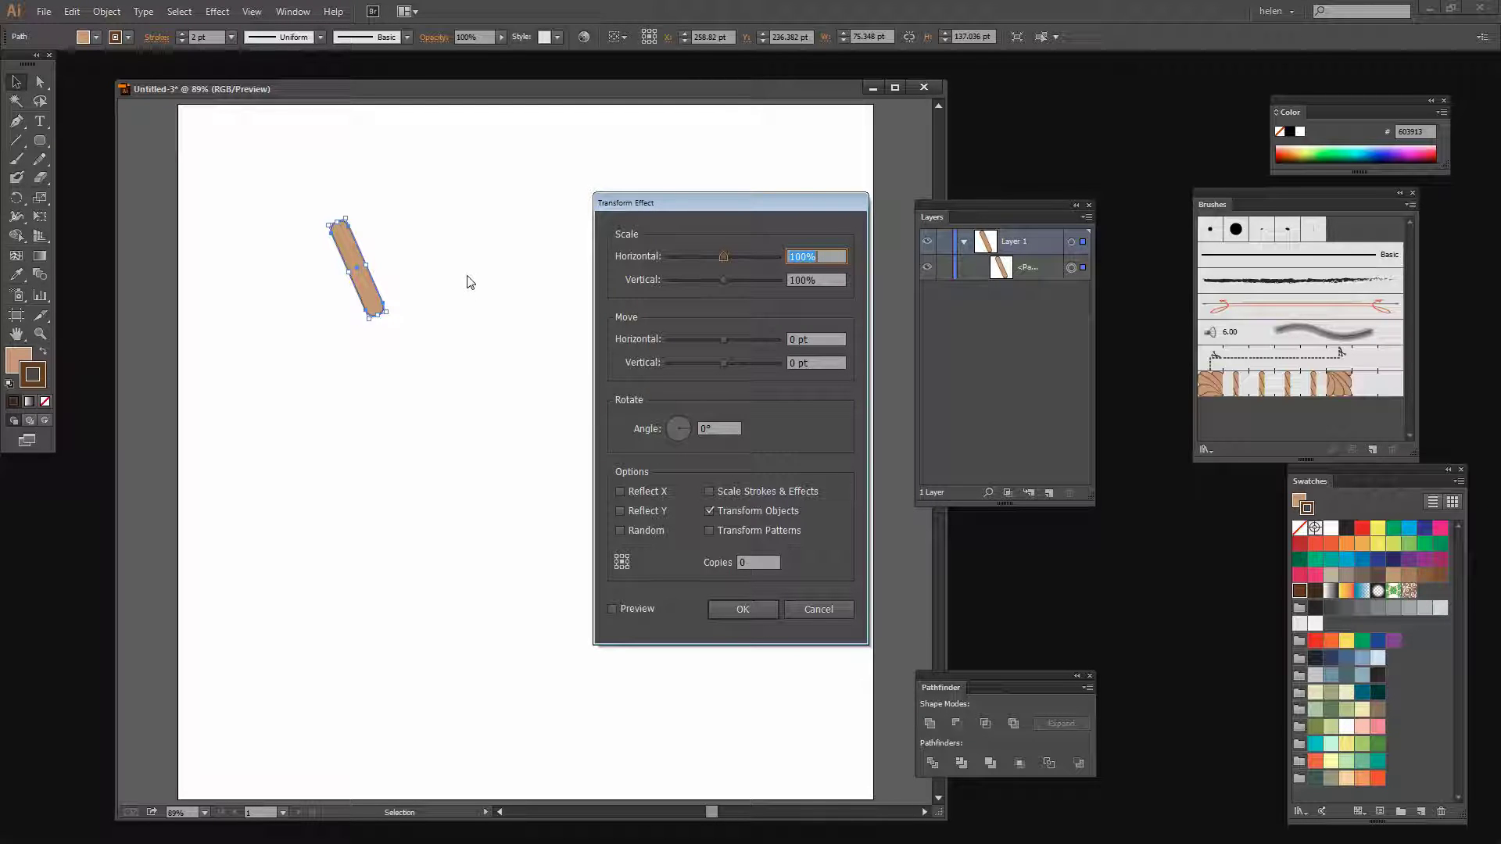
pyautogui.click(611, 608)
pyautogui.click(751, 563)
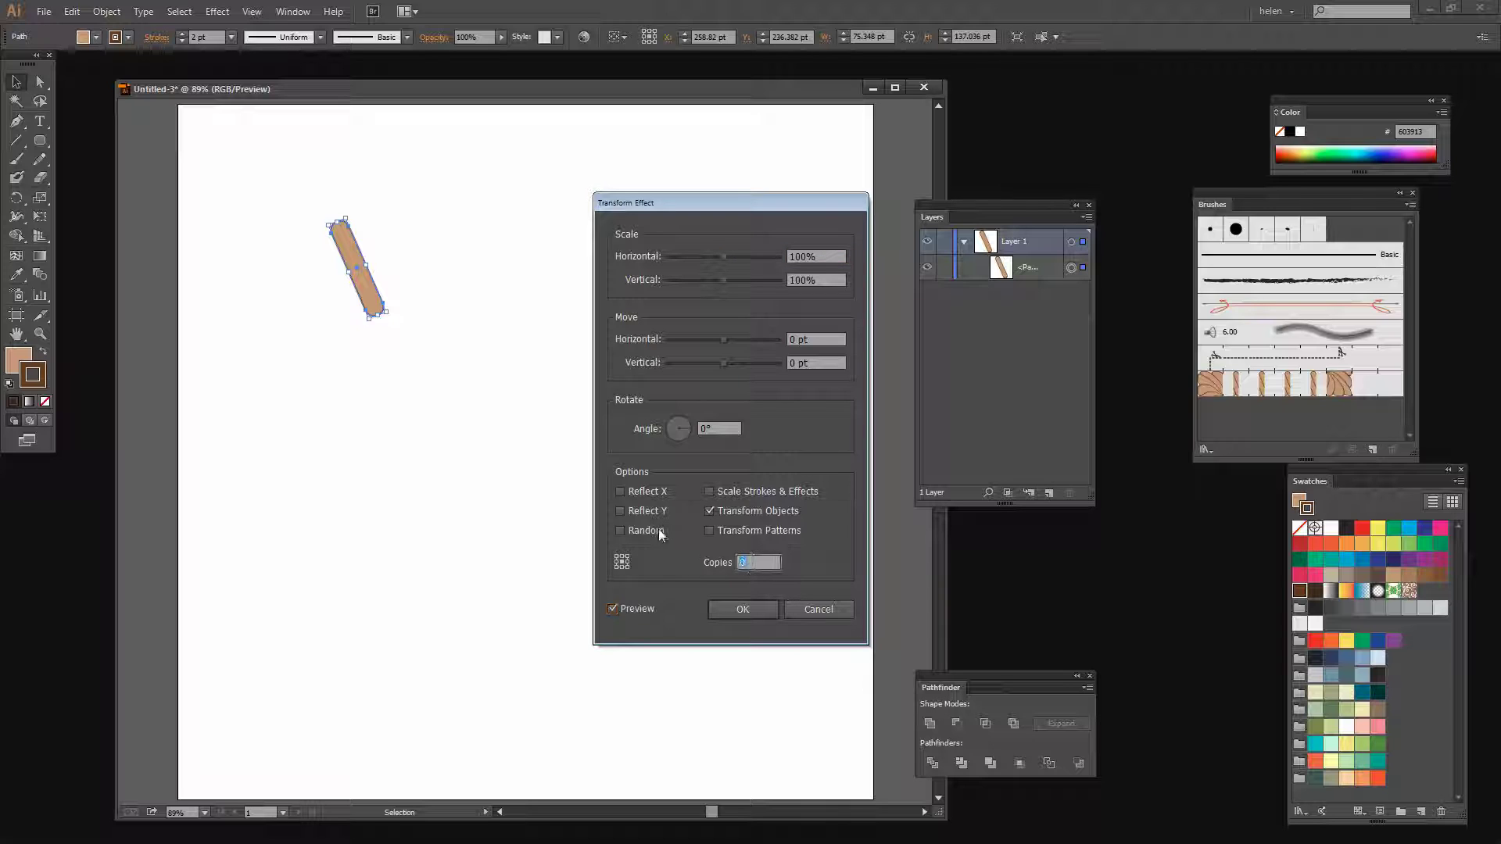
pyautogui.write('6')
# Set the Transform effect's horizontal move to 30 pt, apply it and deselect the artwork
pyautogui.click(792, 339)
pyautogui.press('Up')
pyautogui.press('Up')
pyautogui.press('Up')
pyautogui.press('Up')
pyautogui.press('Up')
pyautogui.press('Up')
pyautogui.press('Up')
pyautogui.press('Up')
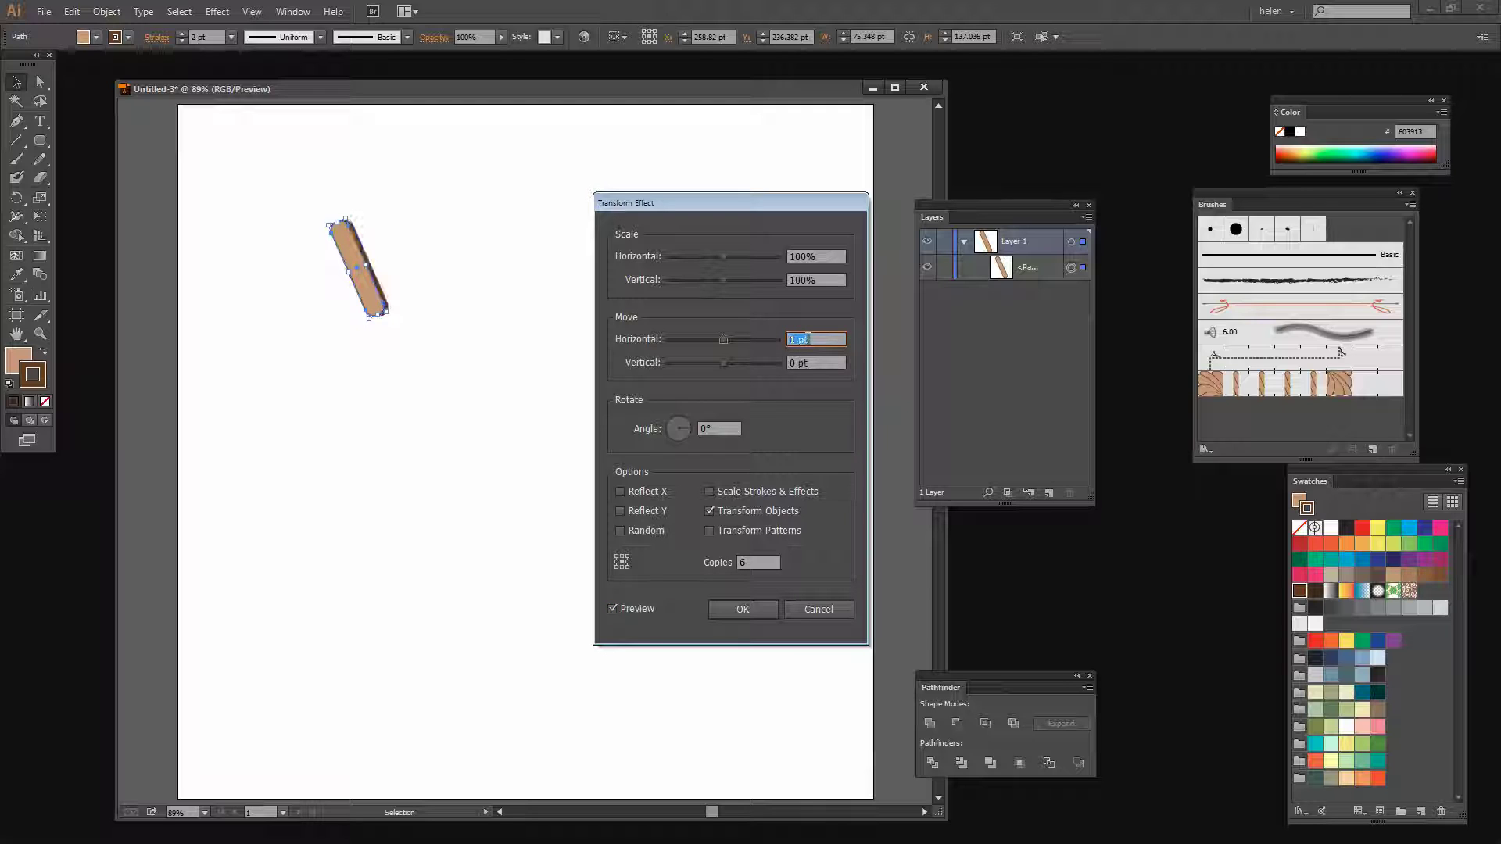
pyautogui.press('Up')
pyautogui.press('Up')
pyautogui.press('Up')
pyautogui.press('Up')
pyautogui.press('Up')
pyautogui.press('Up')
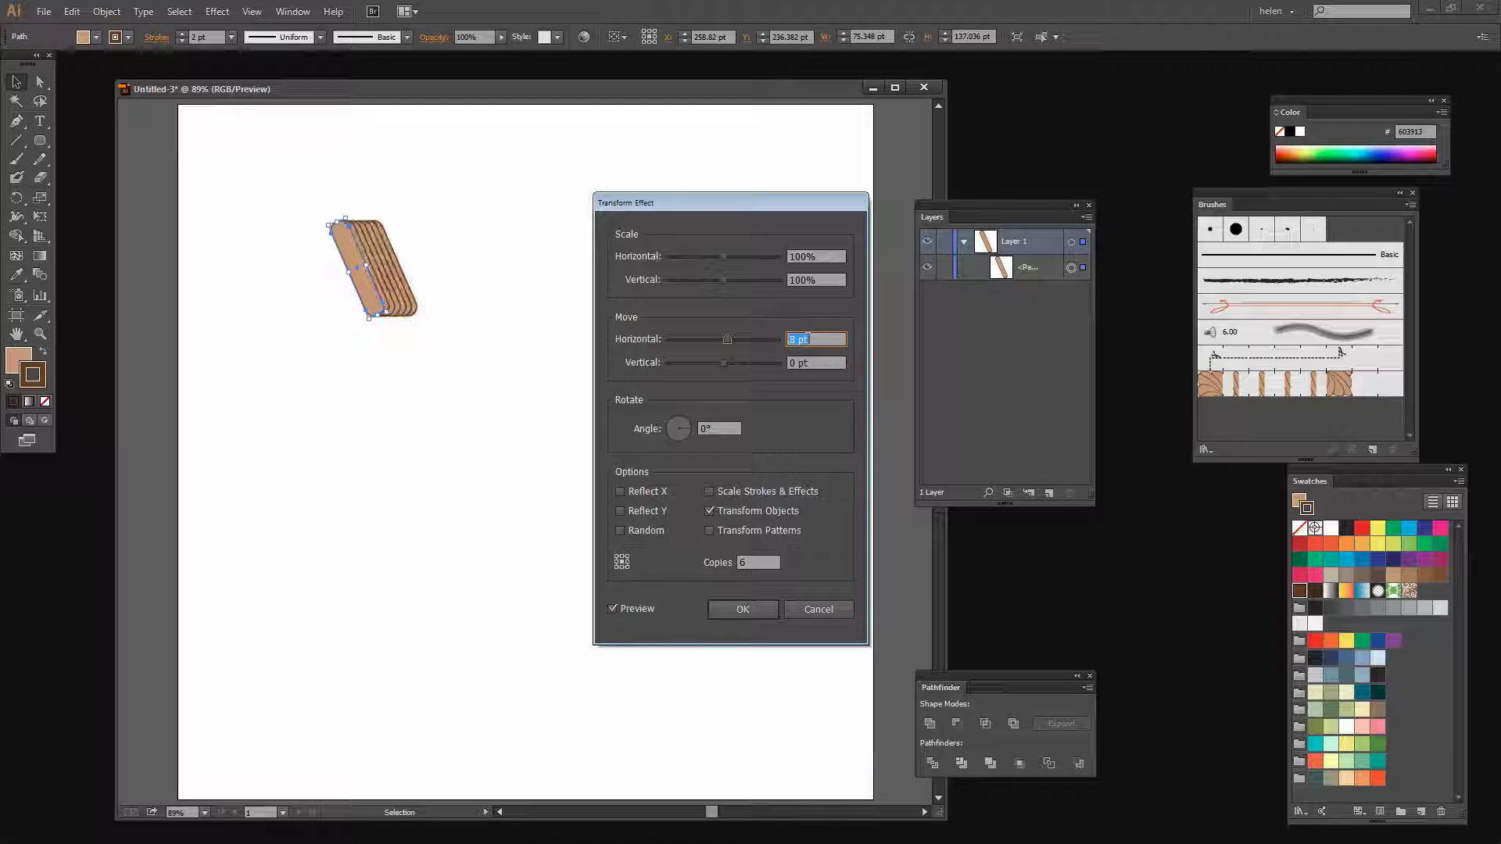
pyautogui.press('Up')
pyautogui.press('Up')
pyautogui.press('Up')
pyautogui.press('Up')
pyautogui.press('Up')
pyautogui.press('Up')
pyautogui.press('Up')
pyautogui.press('Up')
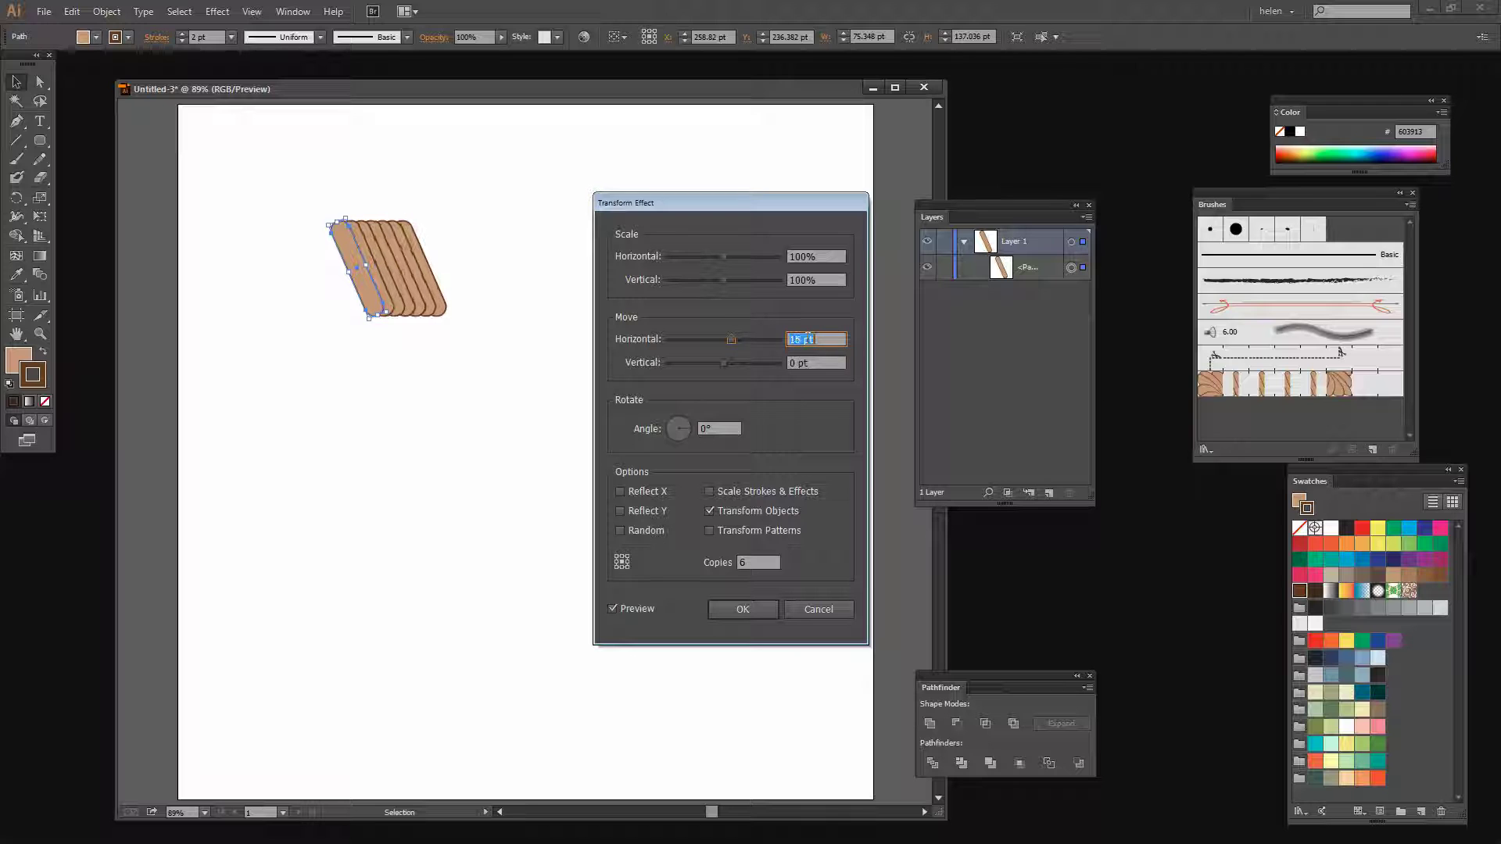
pyautogui.press('Up')
pyautogui.press('Up')
pyautogui.press('Up')
pyautogui.press('Up')
pyautogui.press('Up')
pyautogui.press('Up')
pyautogui.press('Up')
pyautogui.press('Up')
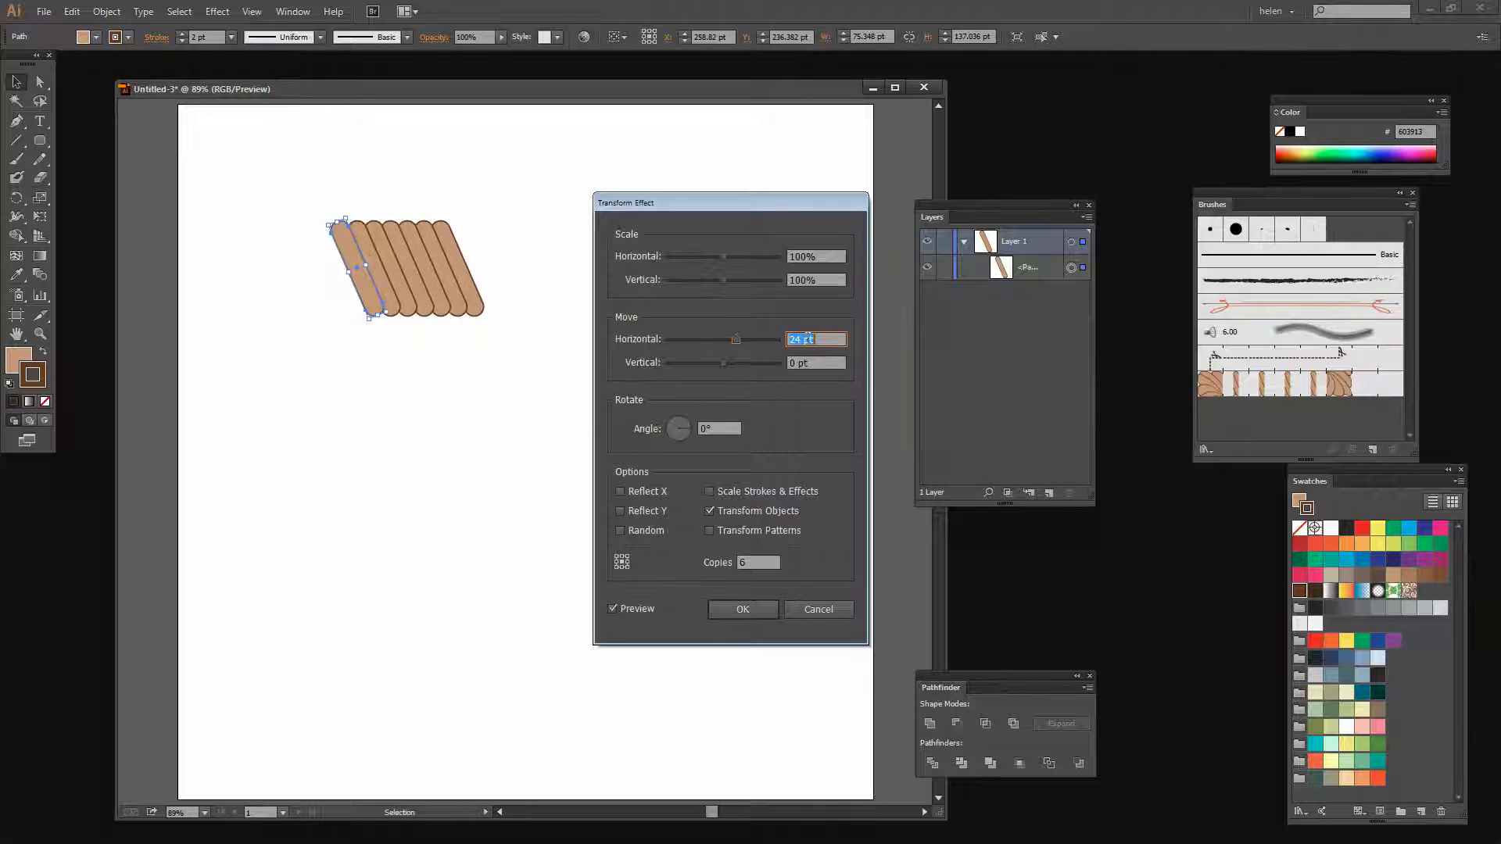
pyautogui.press('Up')
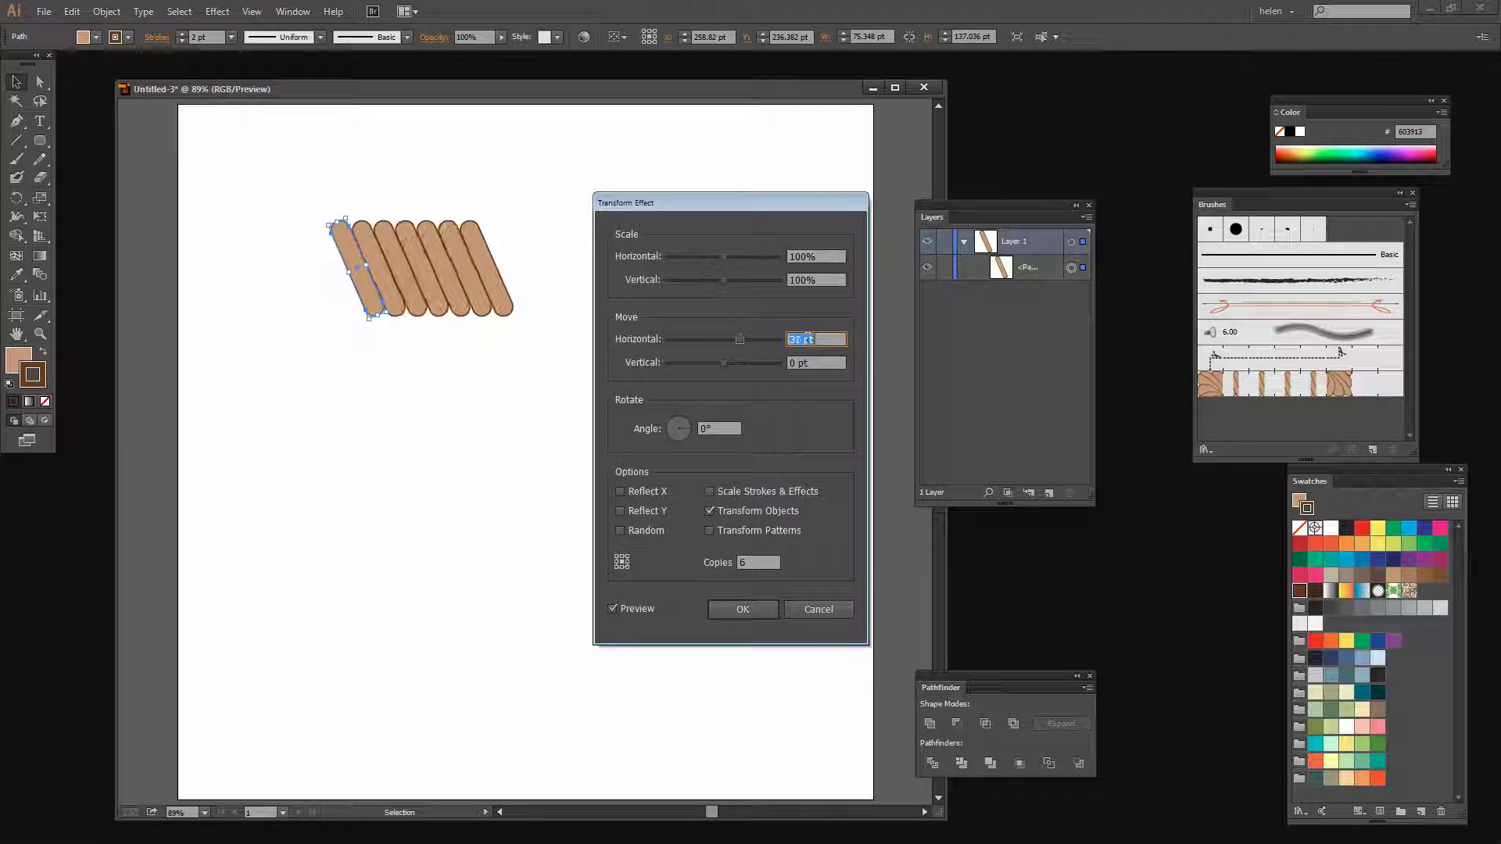
pyautogui.press('Up')
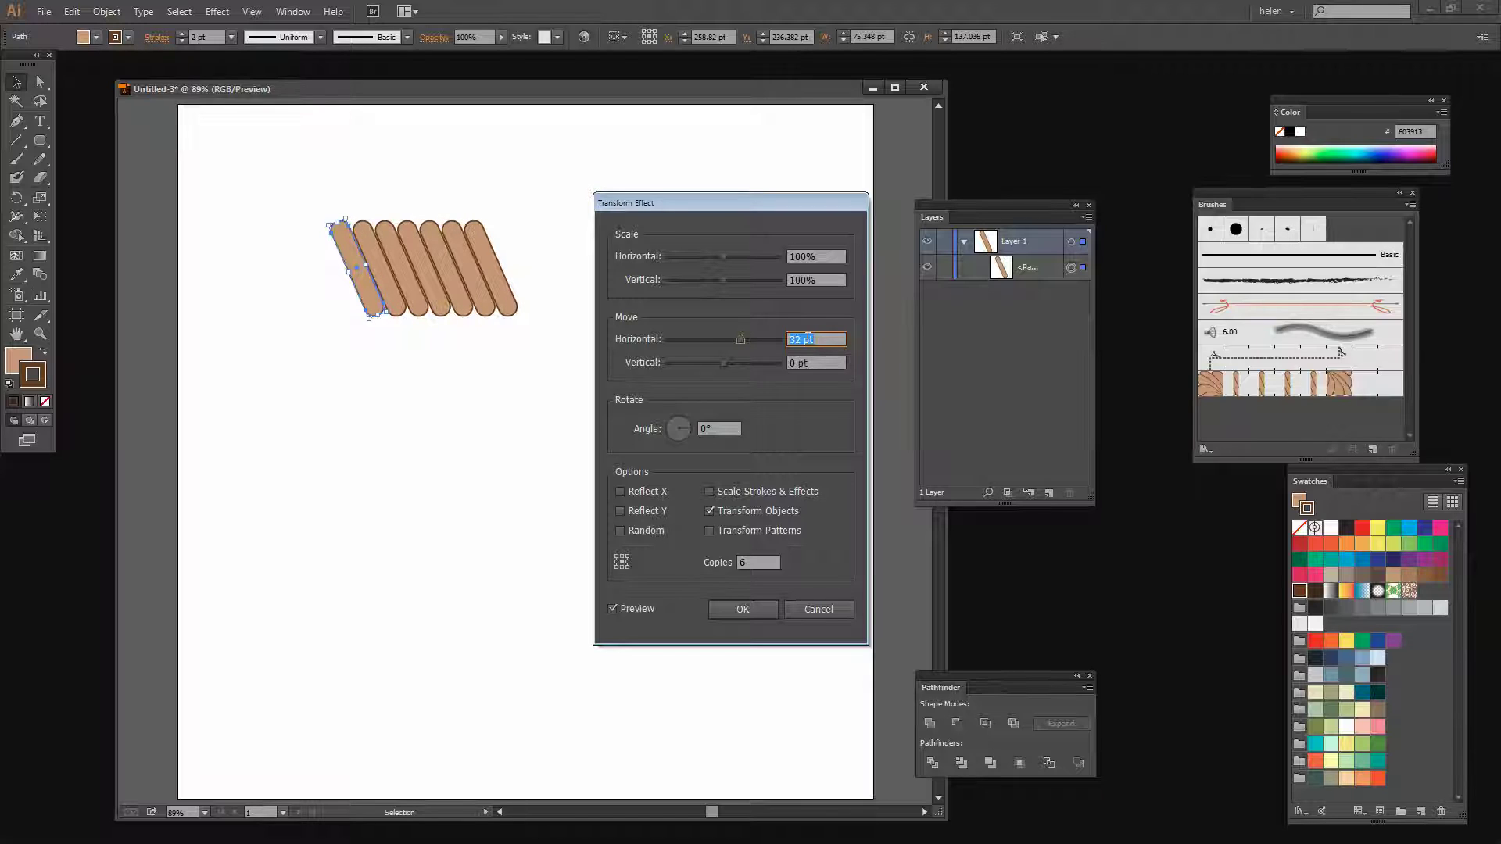
pyautogui.press('Down')
pyautogui.press('Down')
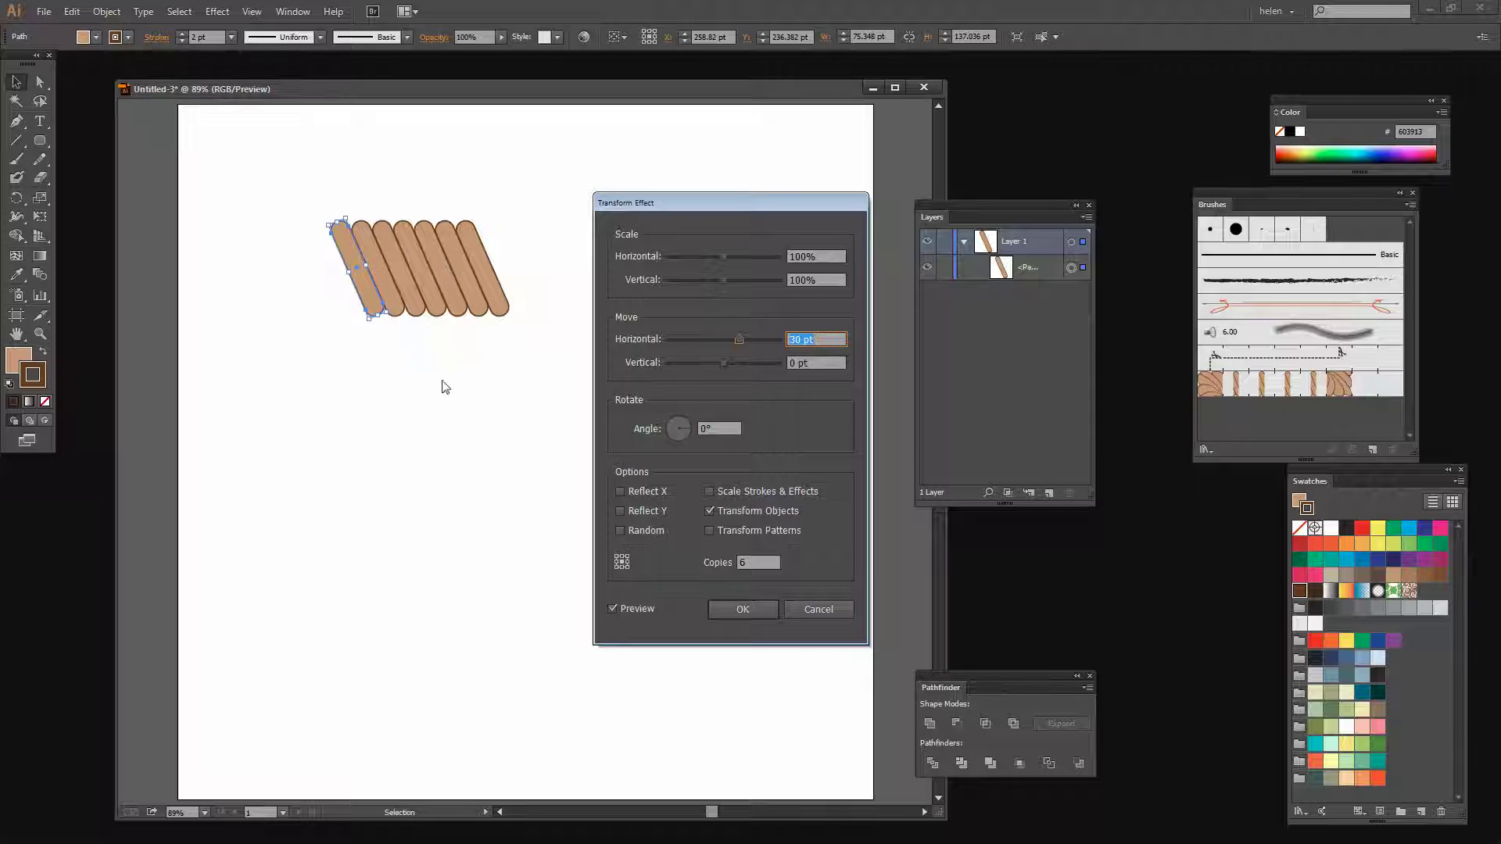
pyautogui.click(739, 612)
pyautogui.click(587, 469)
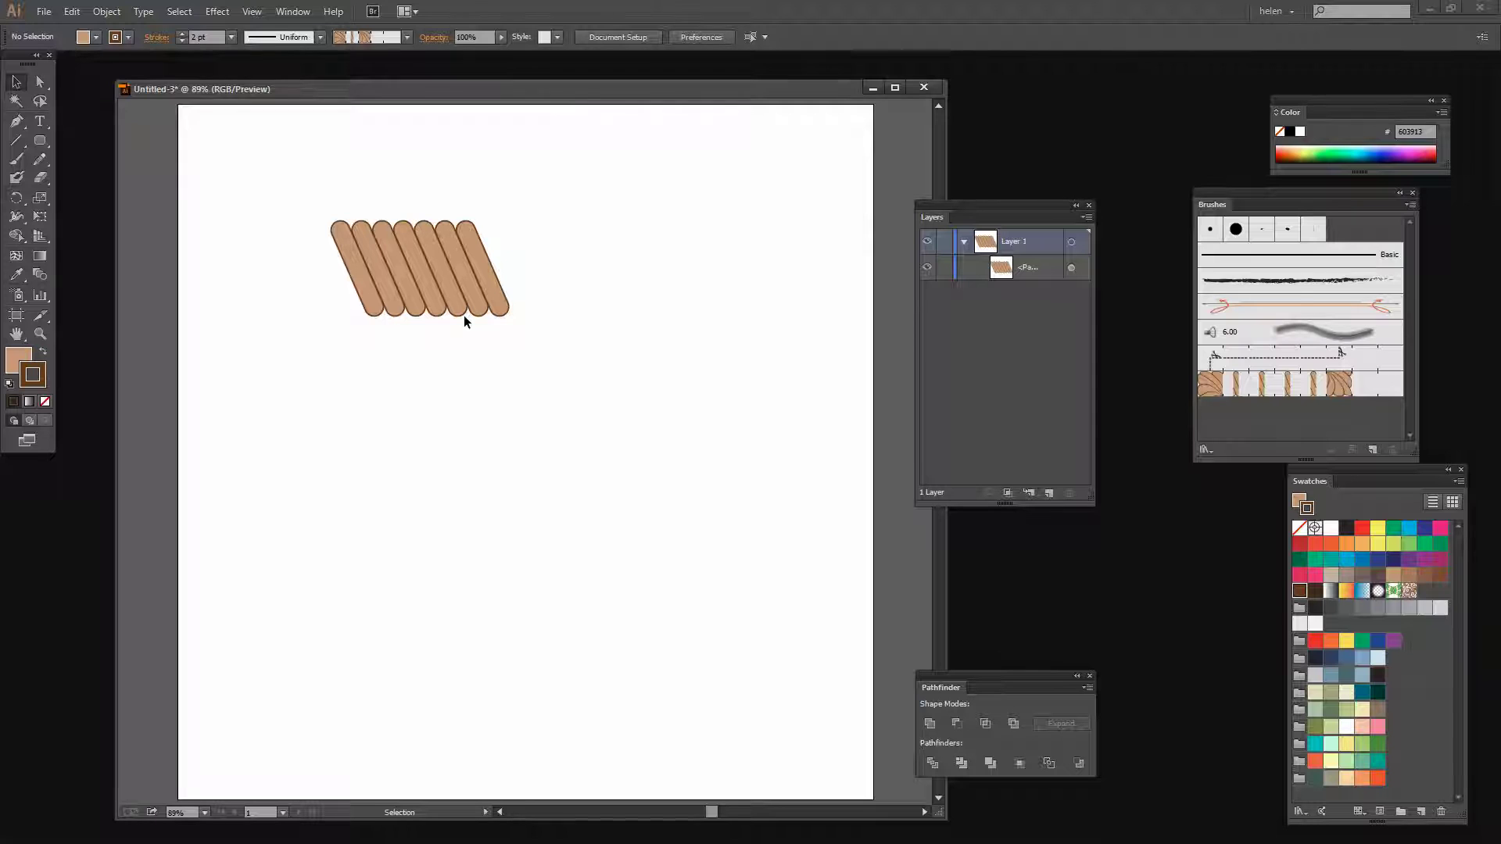
# Shorten the original bar from its lower end to about 59 × 95 pt, then deselect it
pyautogui.click(41, 336)
pyautogui.moveTo(287, 203); pyautogui.dragTo(570, 352)
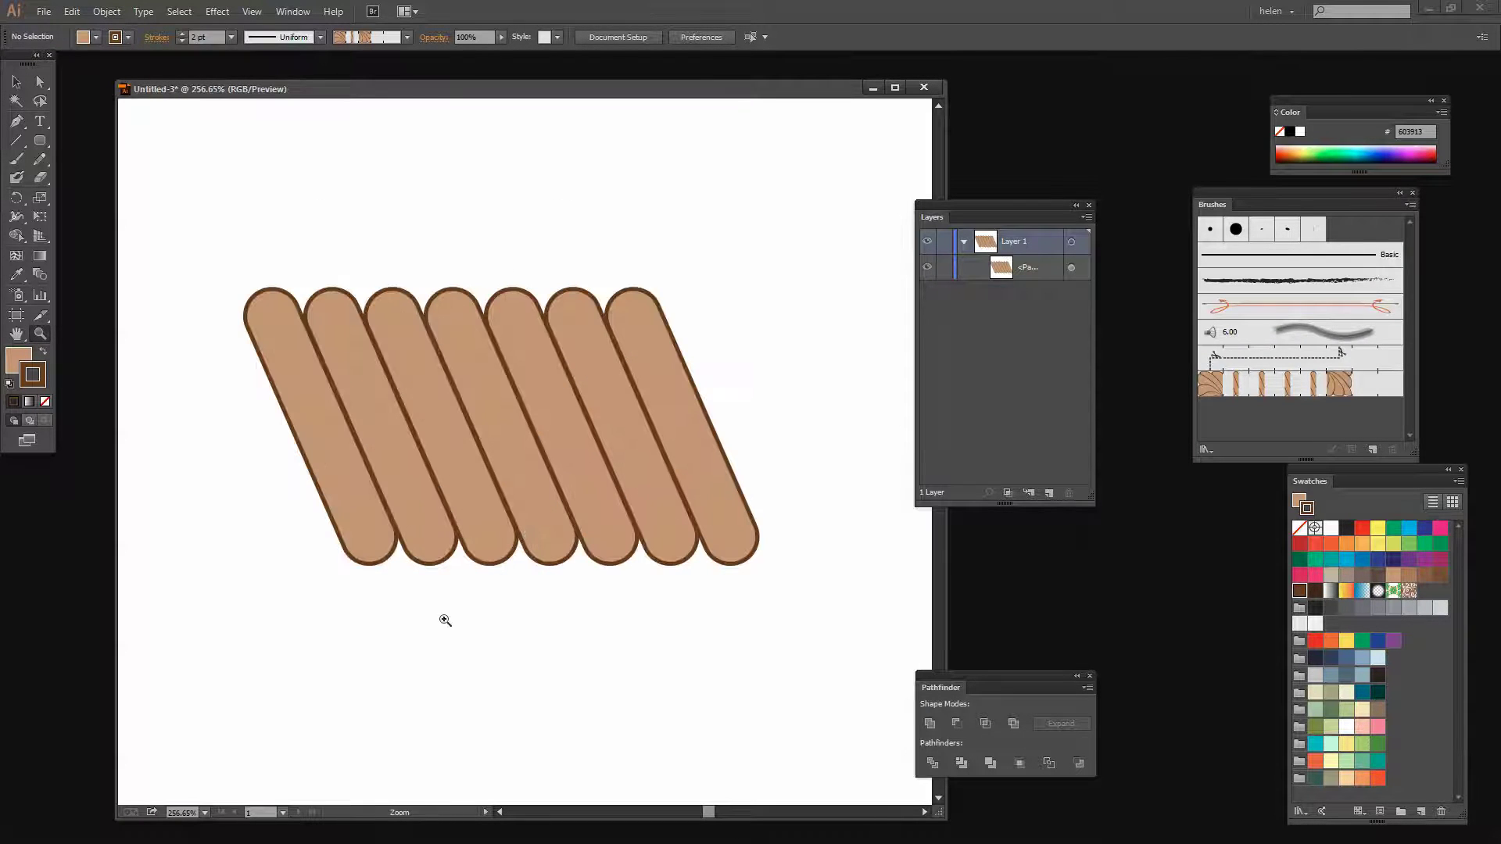
pyautogui.click(16, 86)
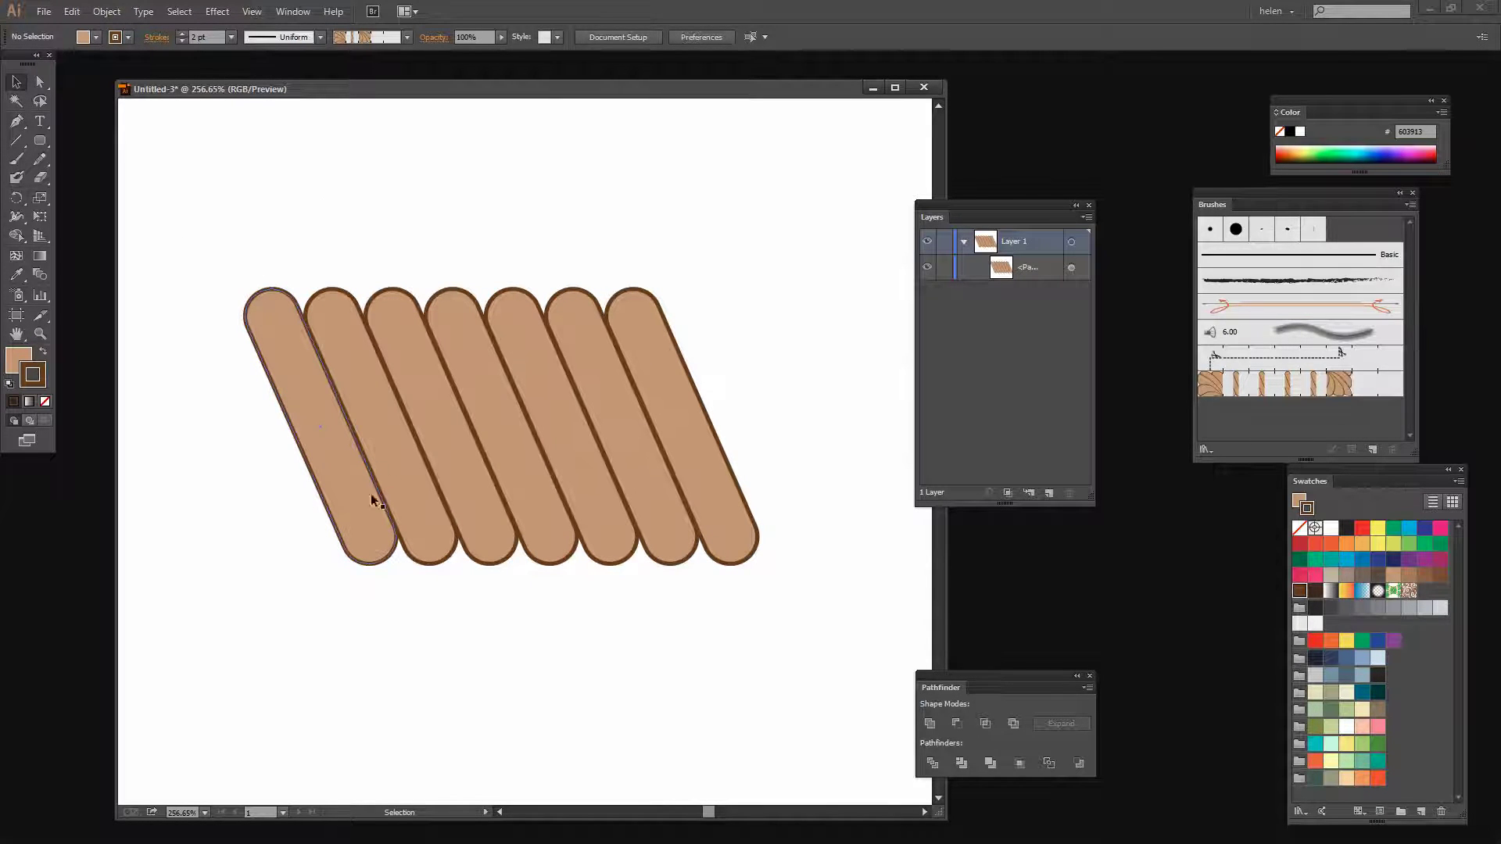
pyautogui.click(377, 559)
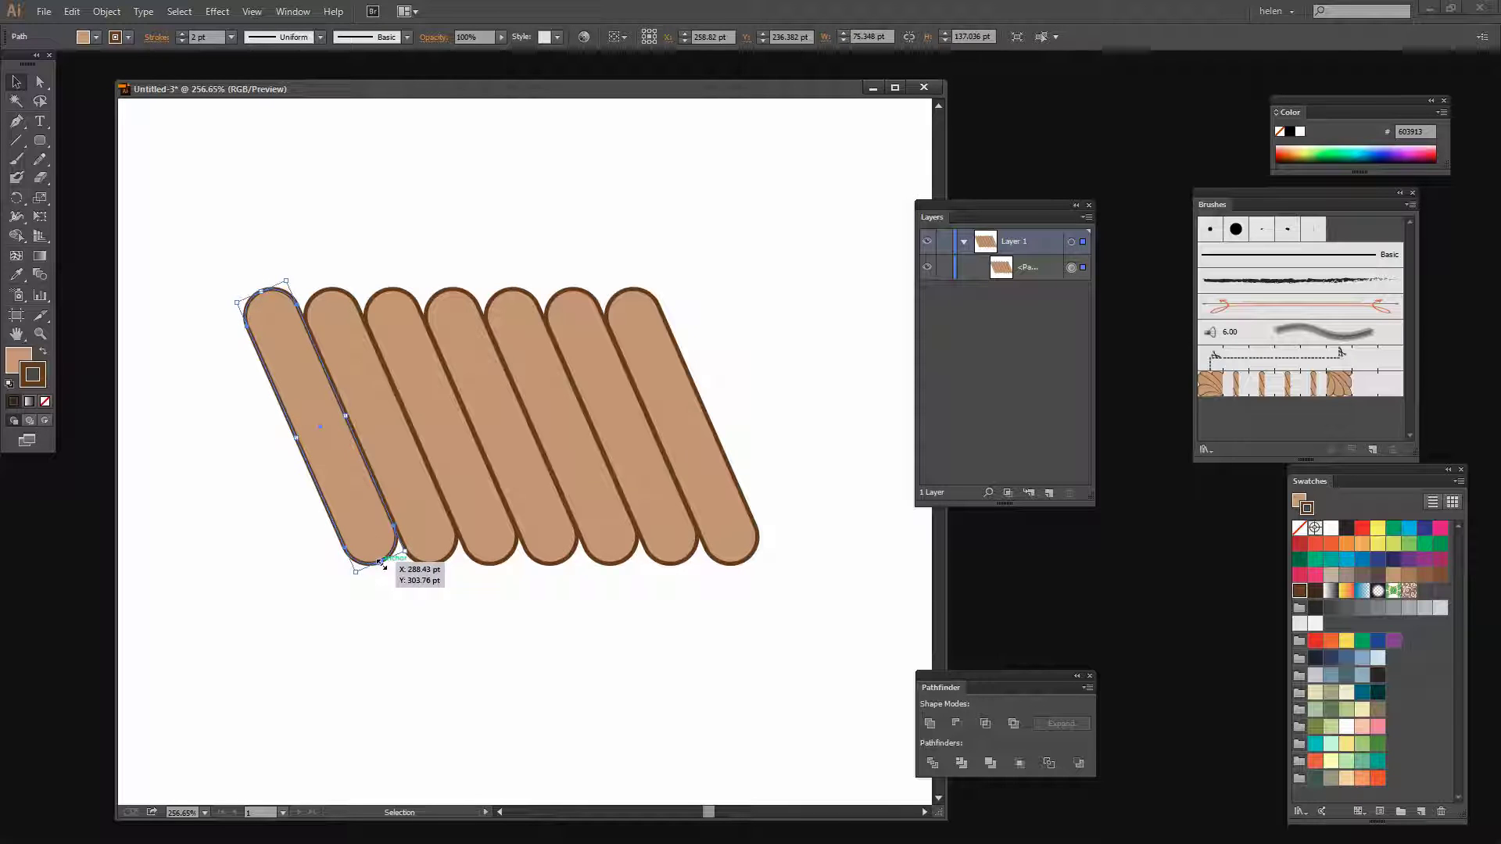
pyautogui.moveTo(379, 561); pyautogui.dragTo(349, 478)
pyautogui.click(458, 560)
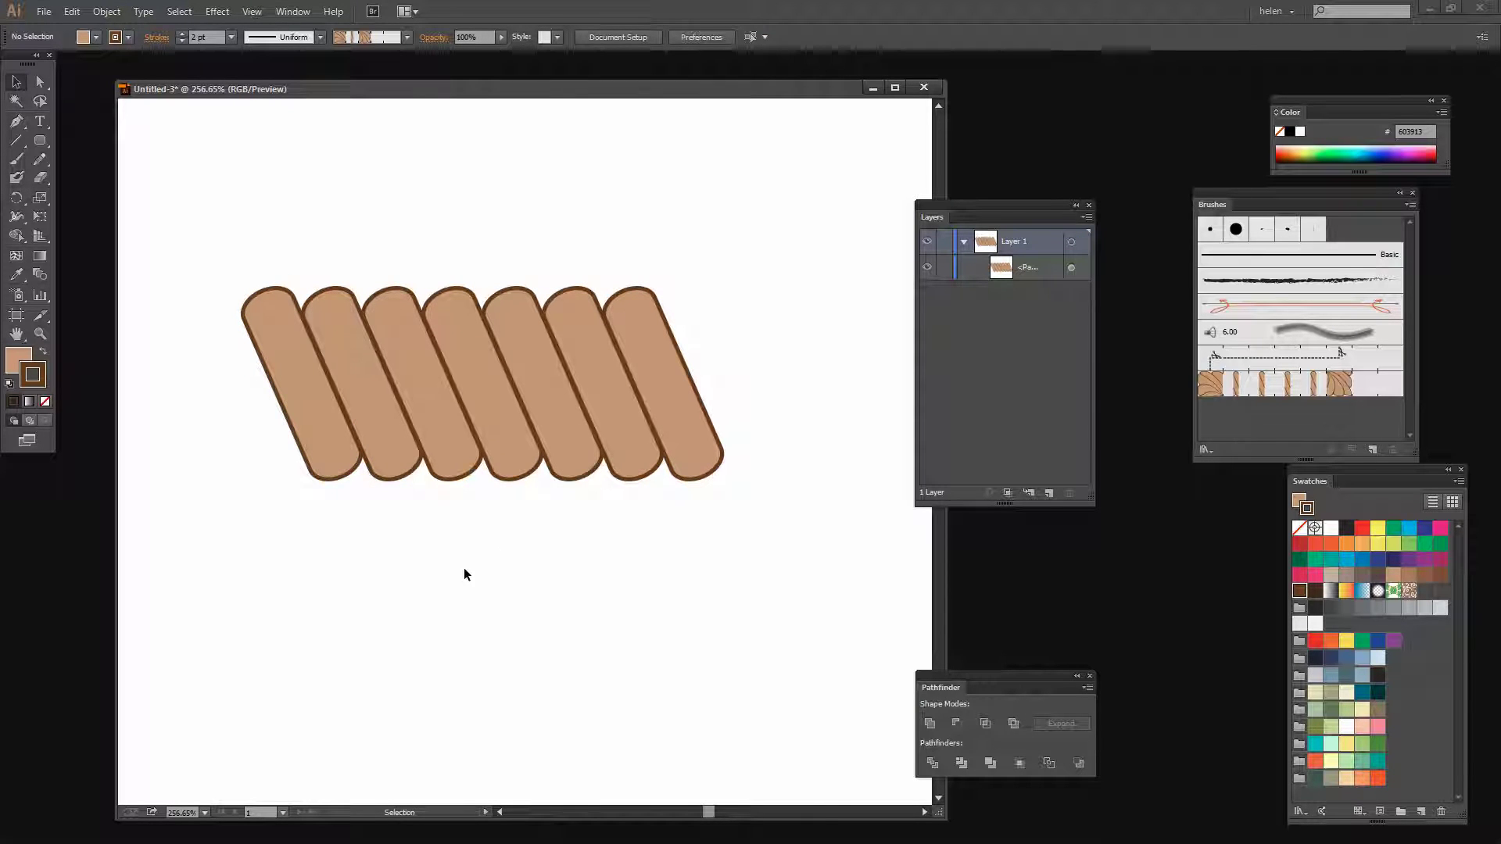
# Expand the appearance of the bar with its copies, then expand the resulting group's fill and stroke
pyautogui.click(301, 383)
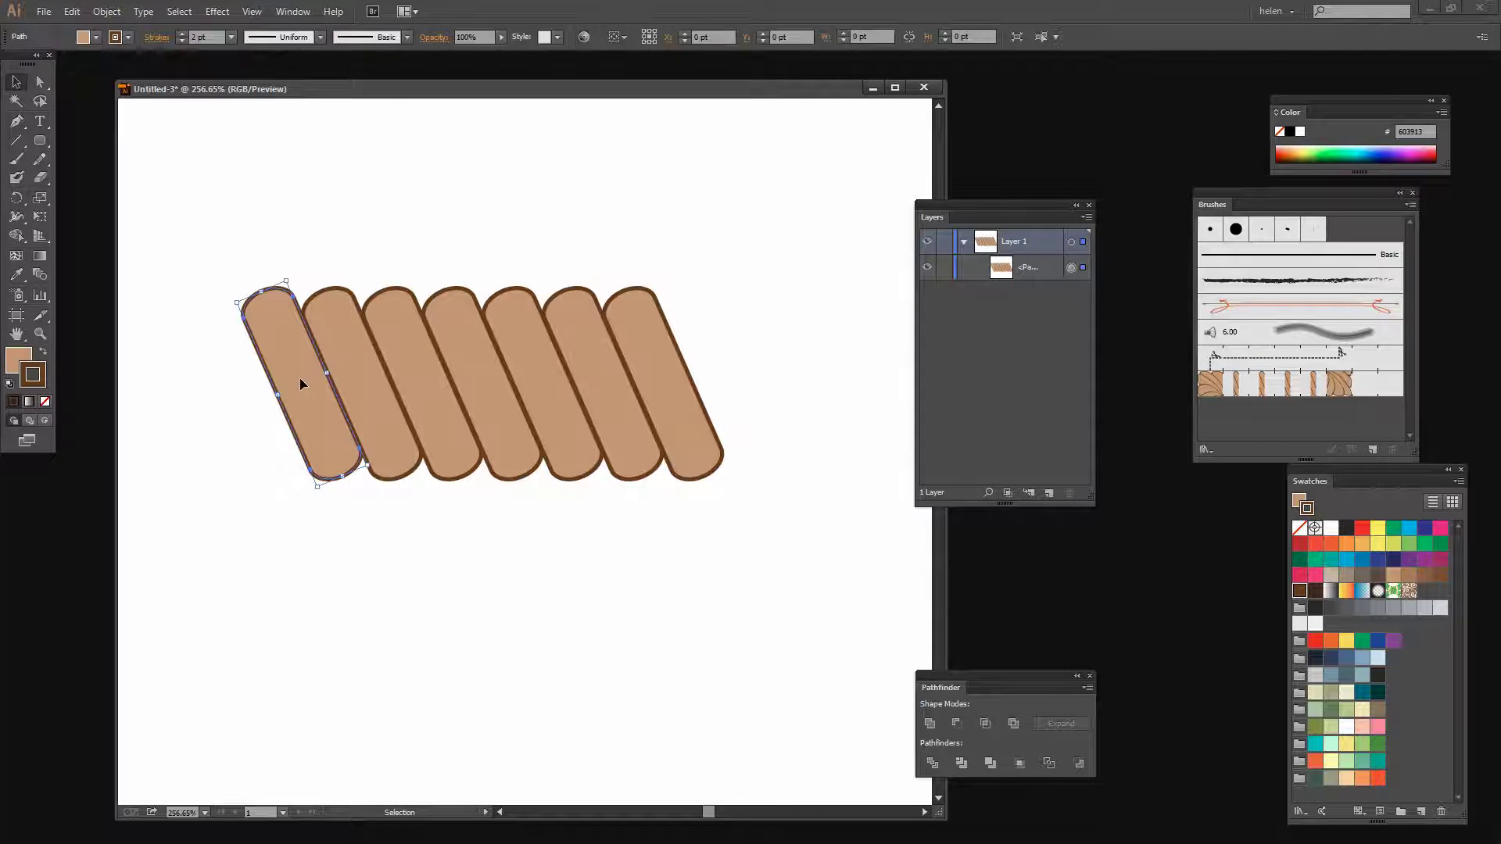
pyautogui.click(106, 12)
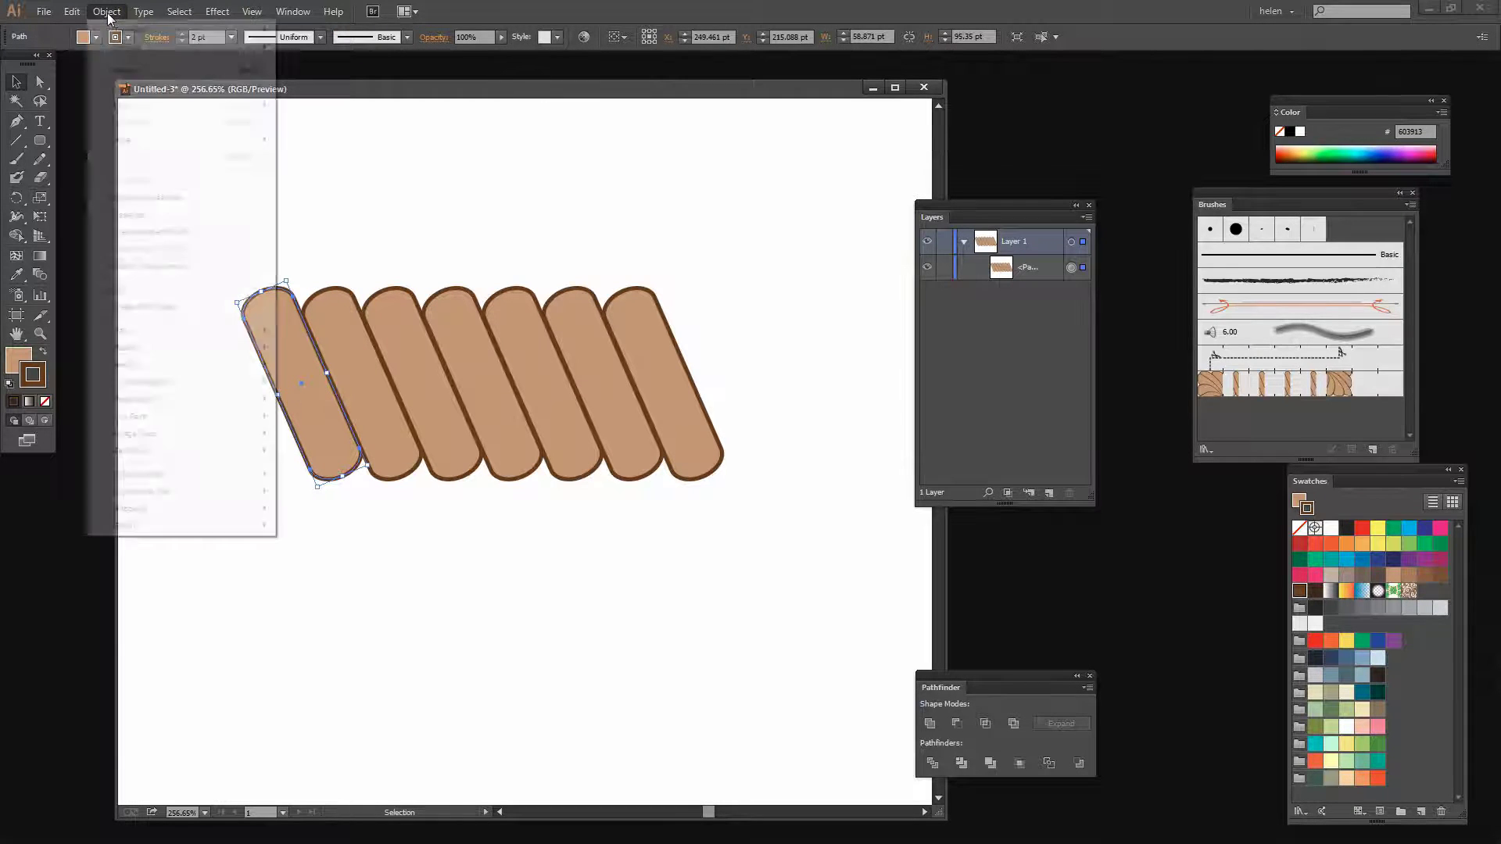
pyautogui.click(169, 199)
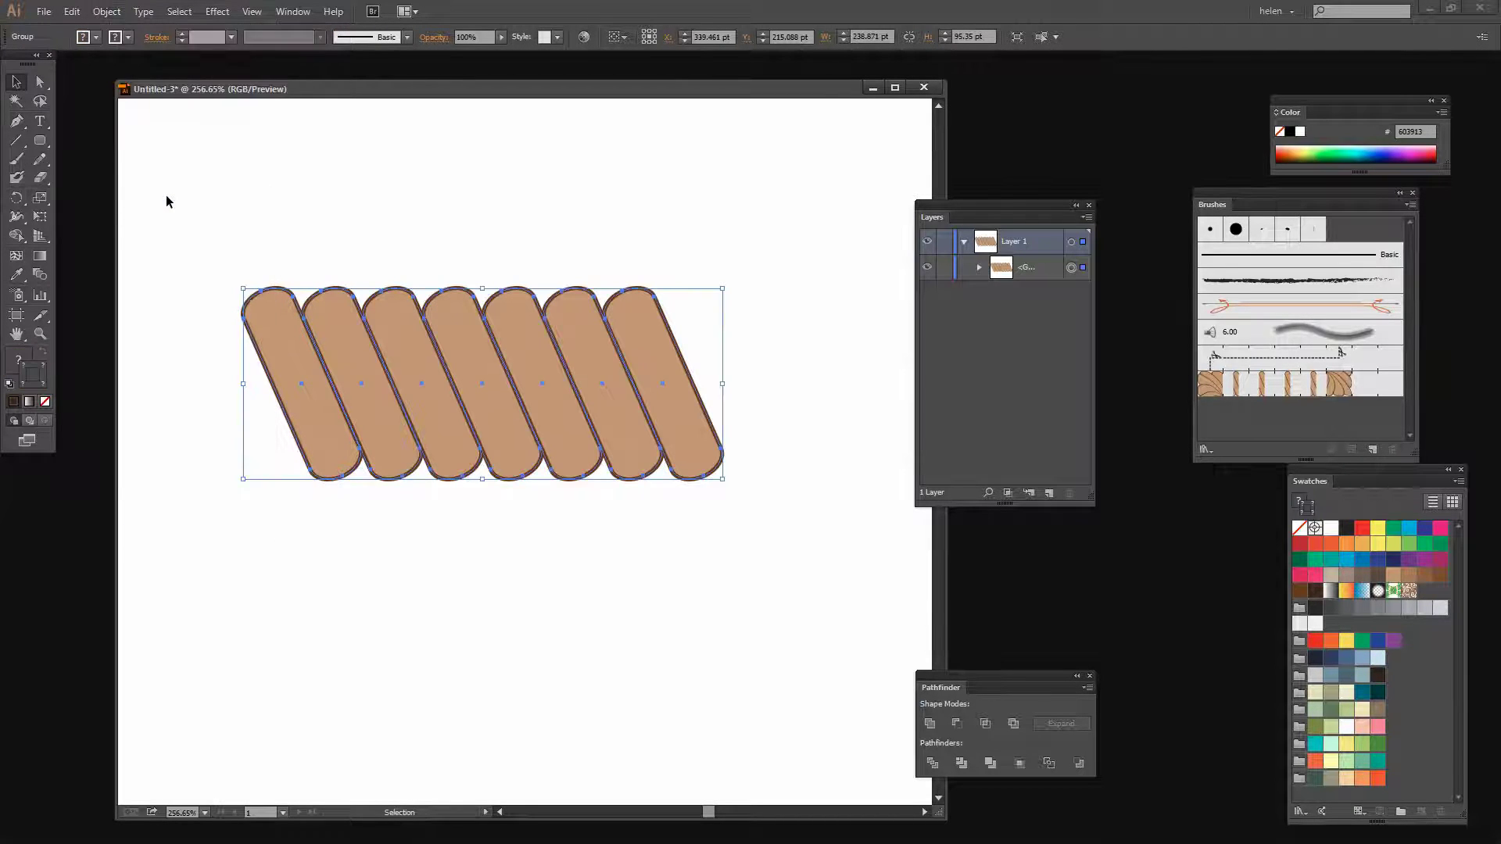
pyautogui.click(105, 12)
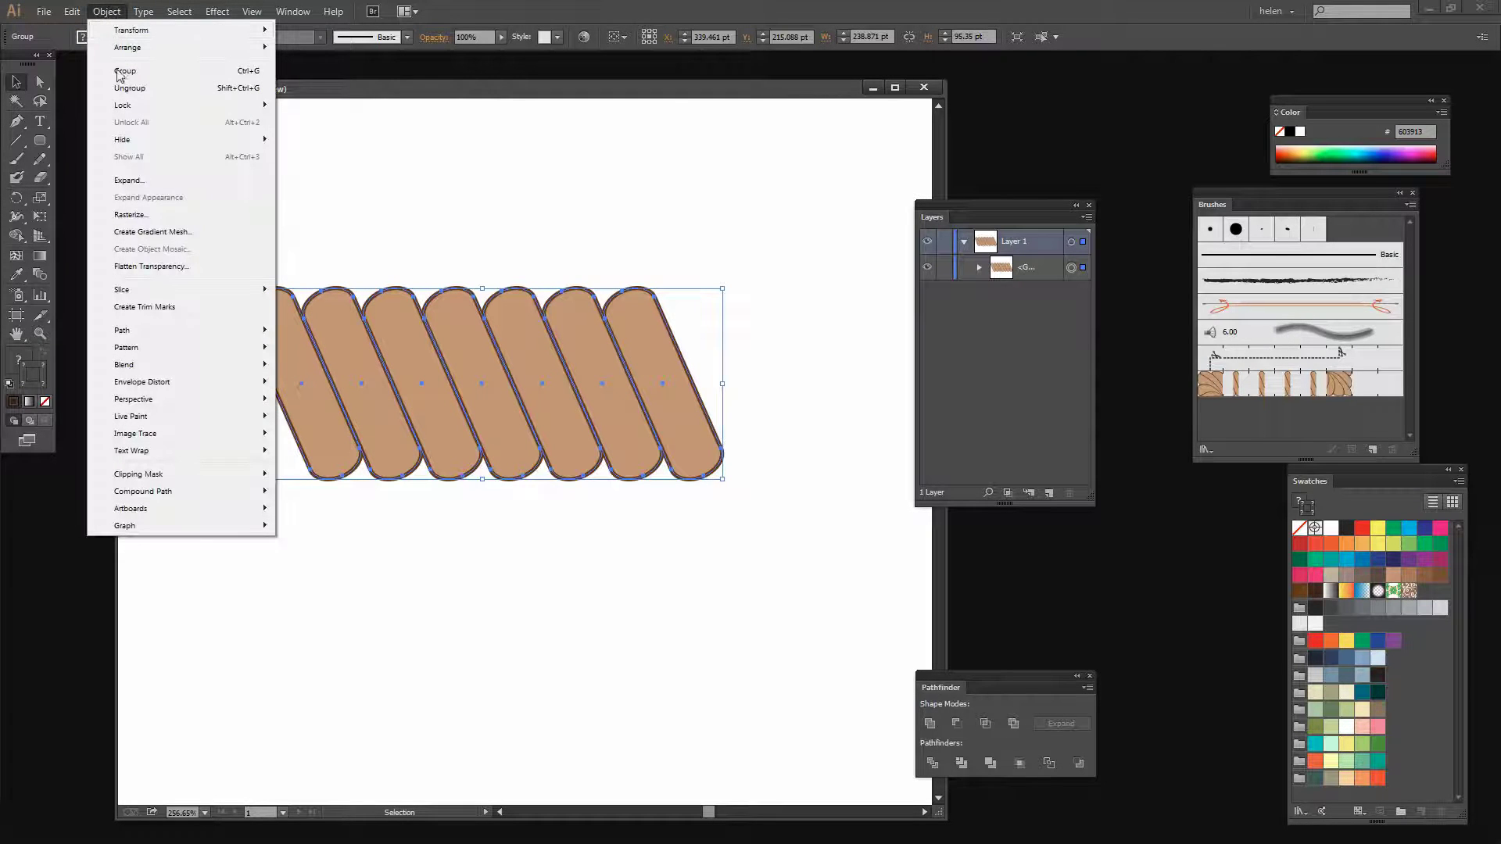
pyautogui.click(142, 181)
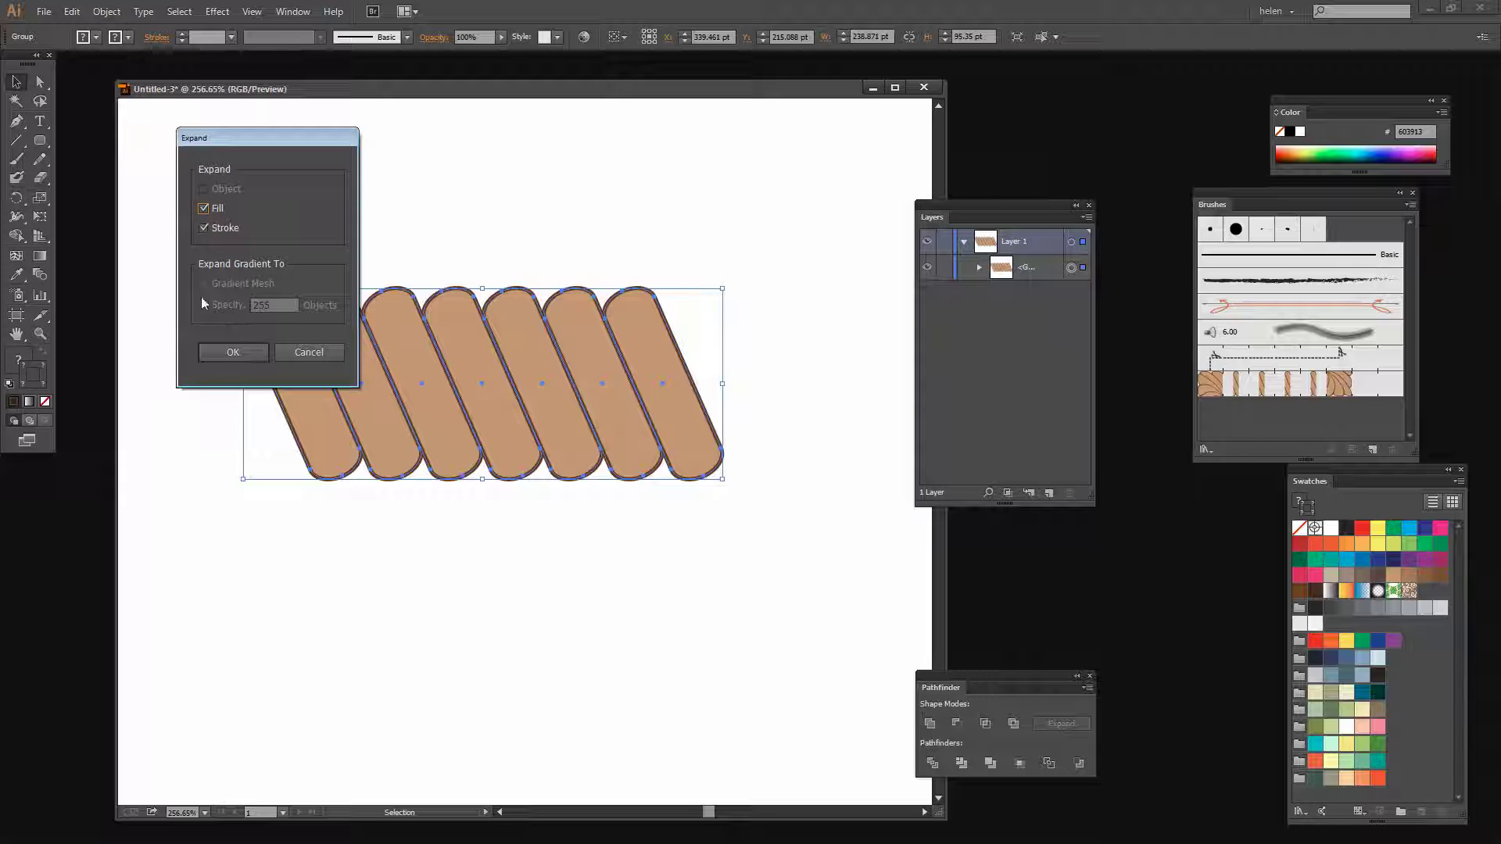
pyautogui.click(233, 353)
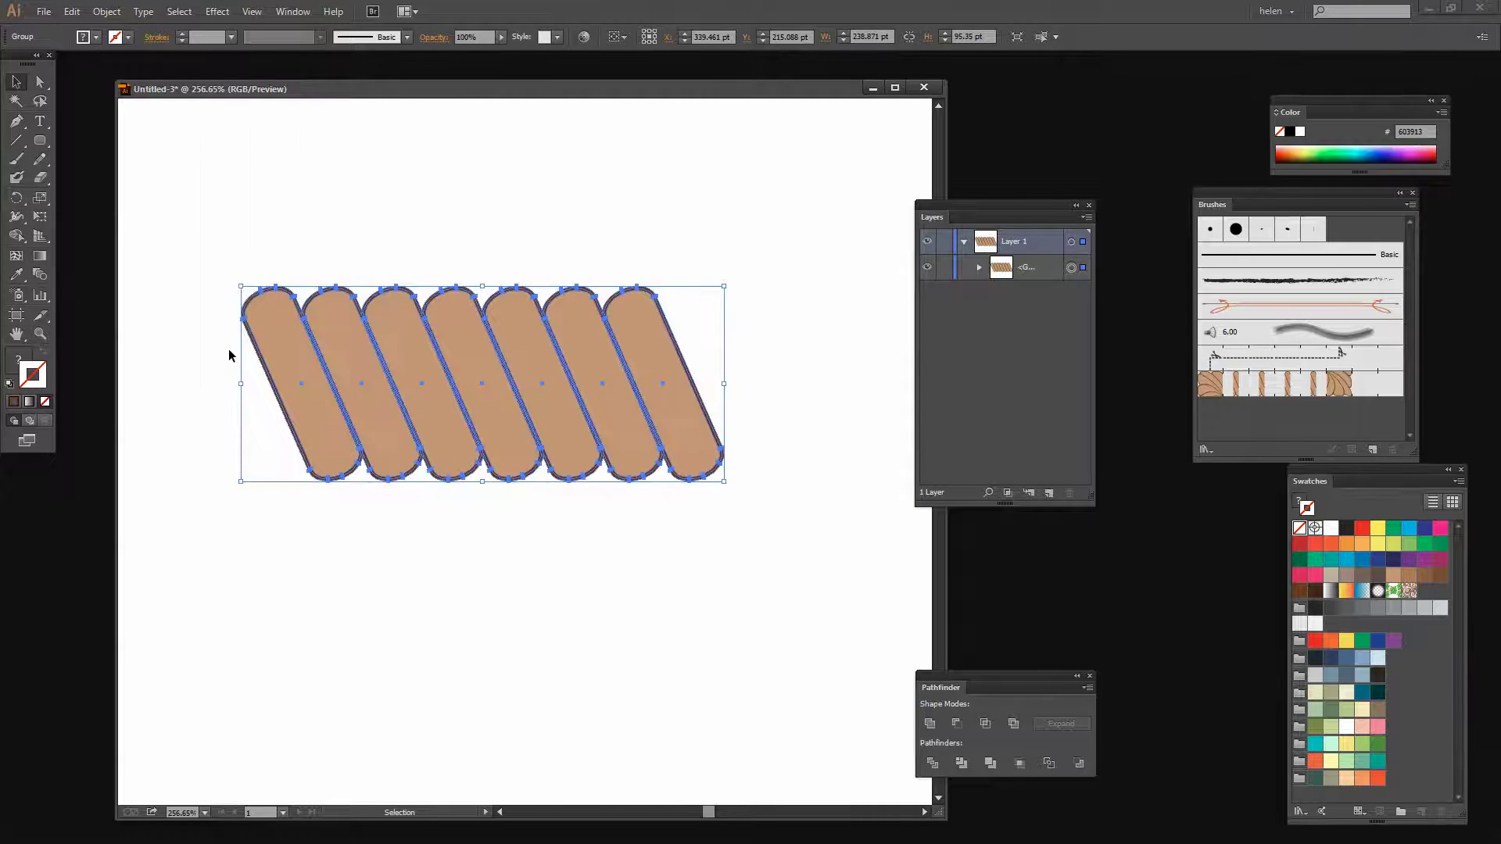
# Ungroup the expanded artwork repeatedly until no groups remain
pyautogui.click(106, 11)
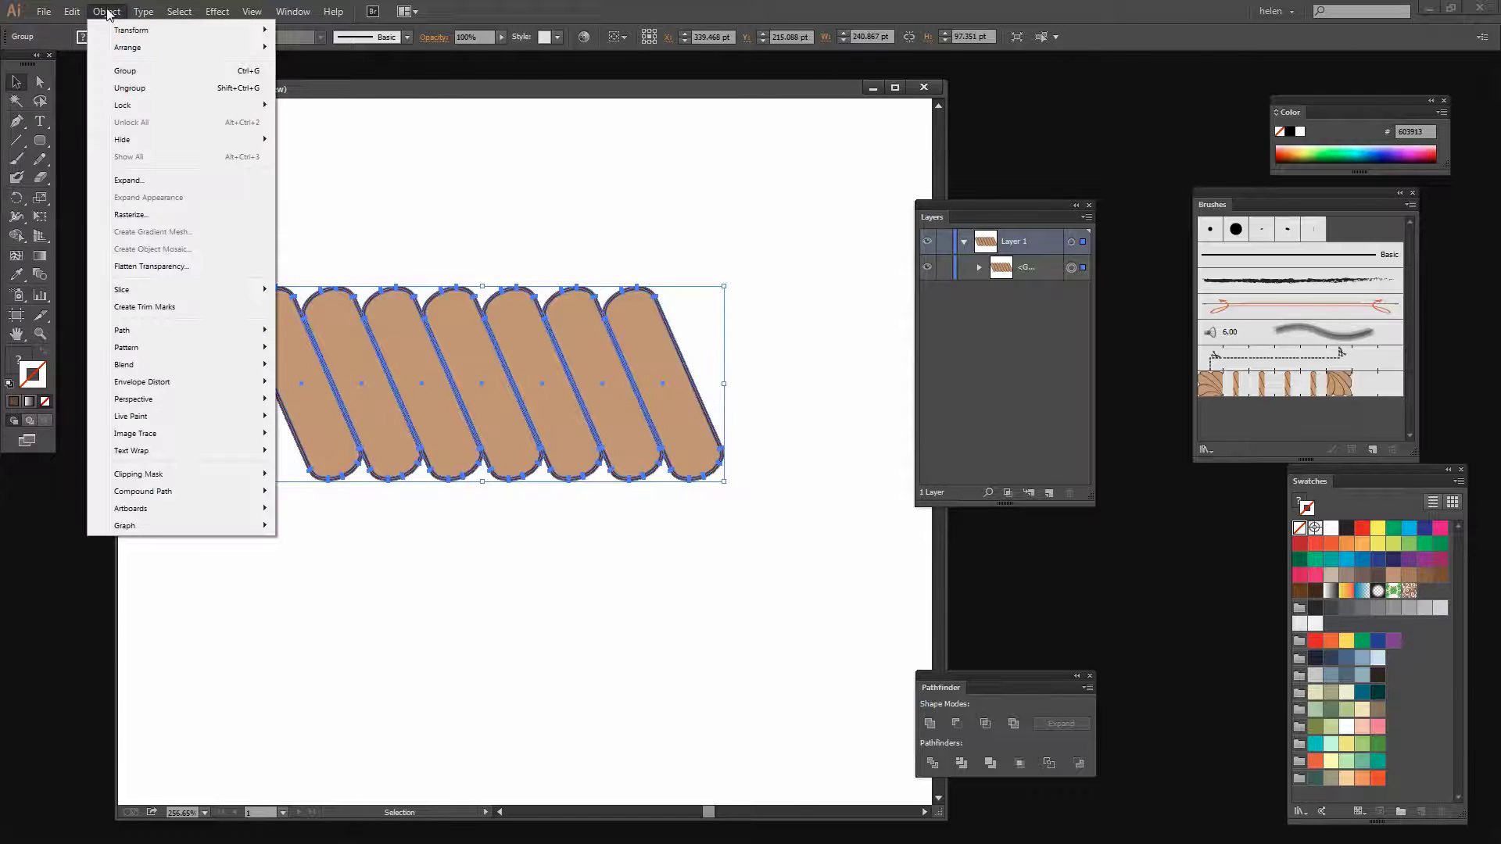
pyautogui.click(133, 88)
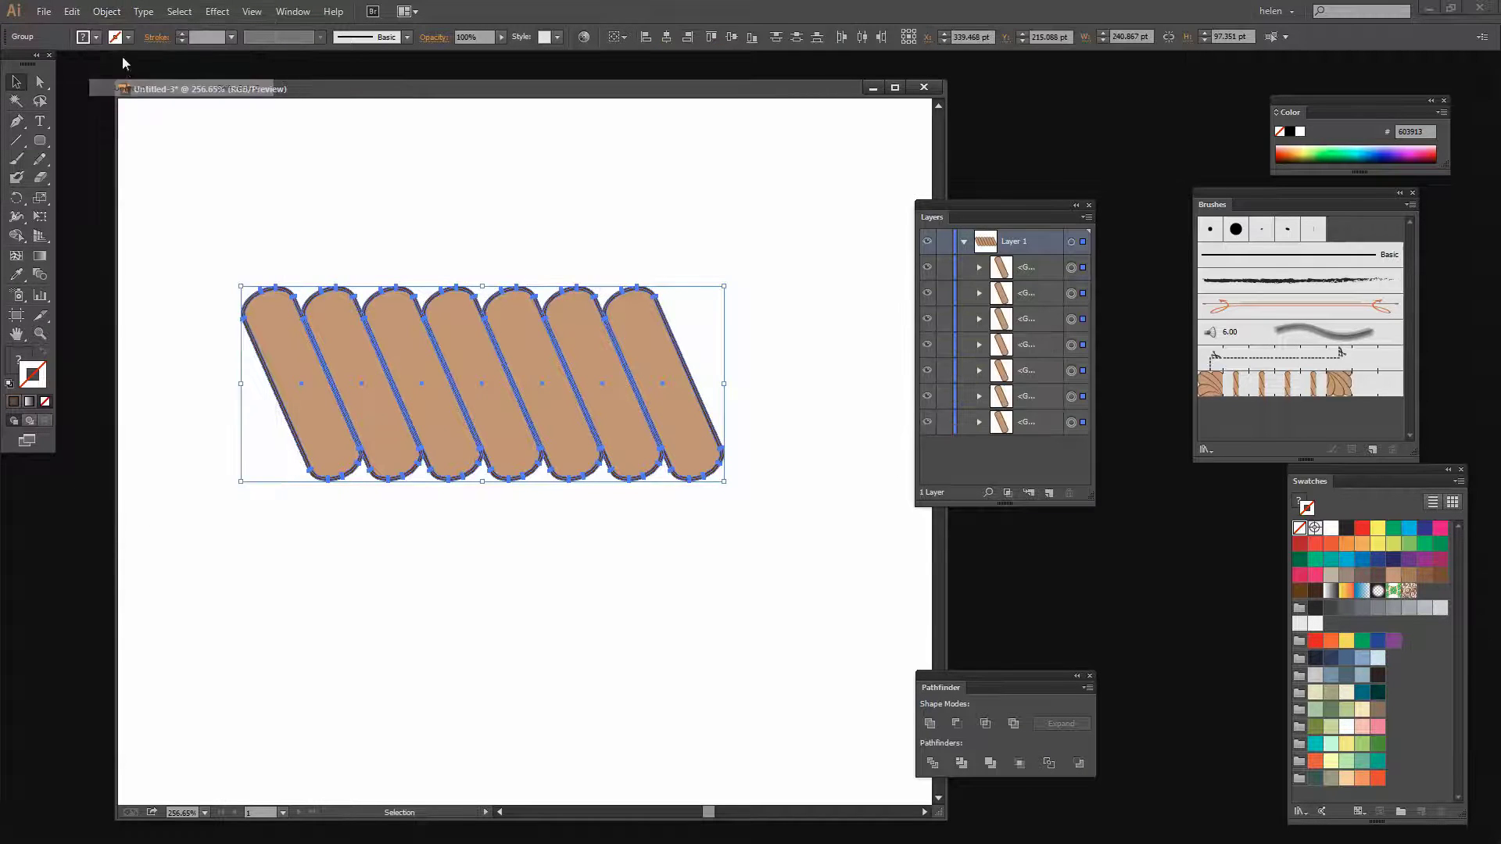
pyautogui.click(106, 11)
pyautogui.click(131, 89)
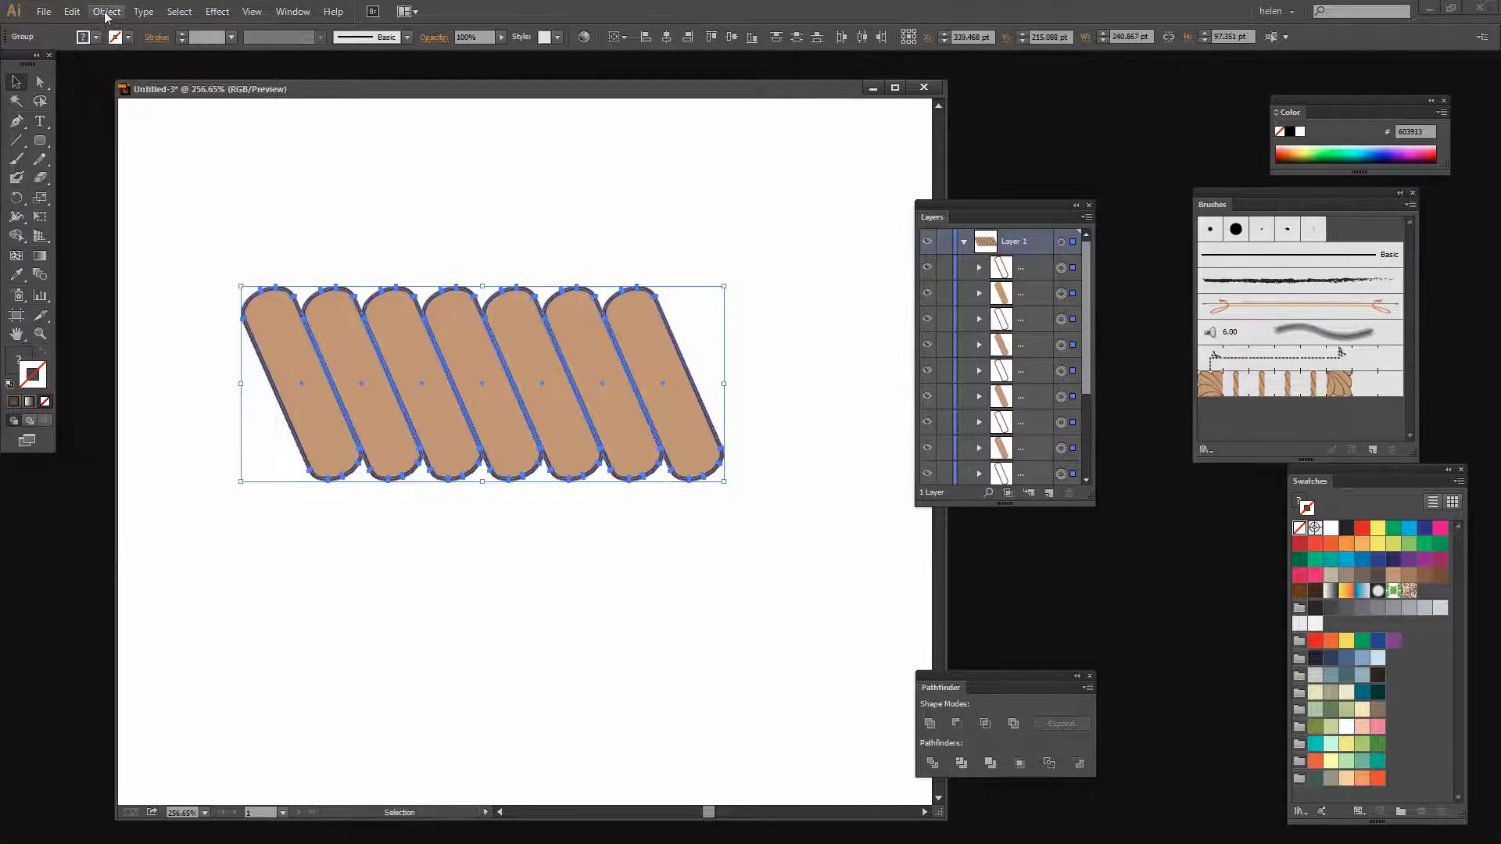
pyautogui.click(106, 11)
pyautogui.click(127, 88)
pyautogui.click(107, 11)
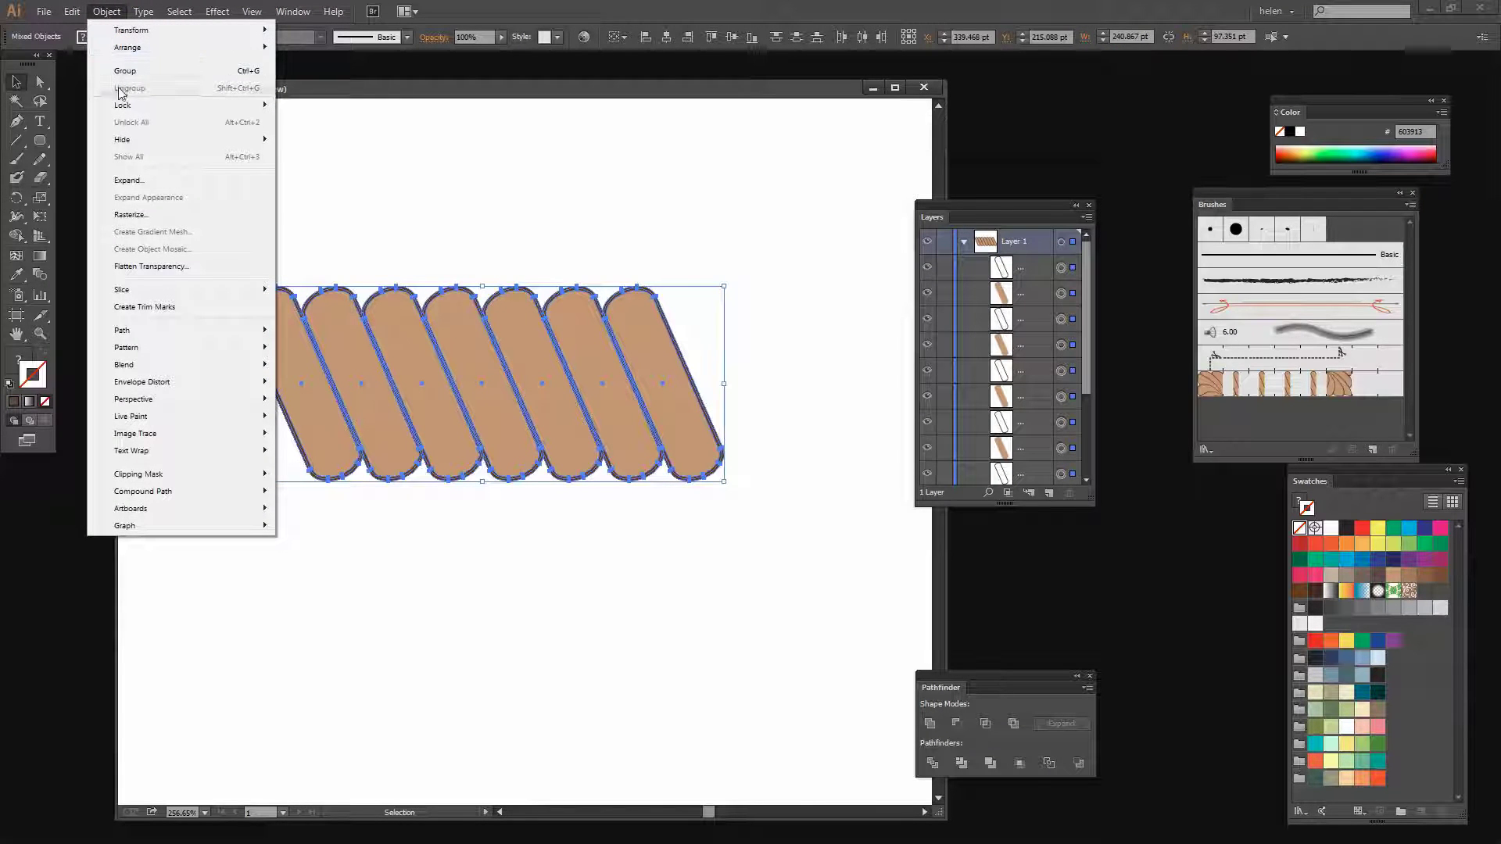
# Reposition and enlarge the Layers panel to show every path and compound path, leaving no layer entry highlighted
pyautogui.moveTo(975, 211); pyautogui.dragTo(834, 152)
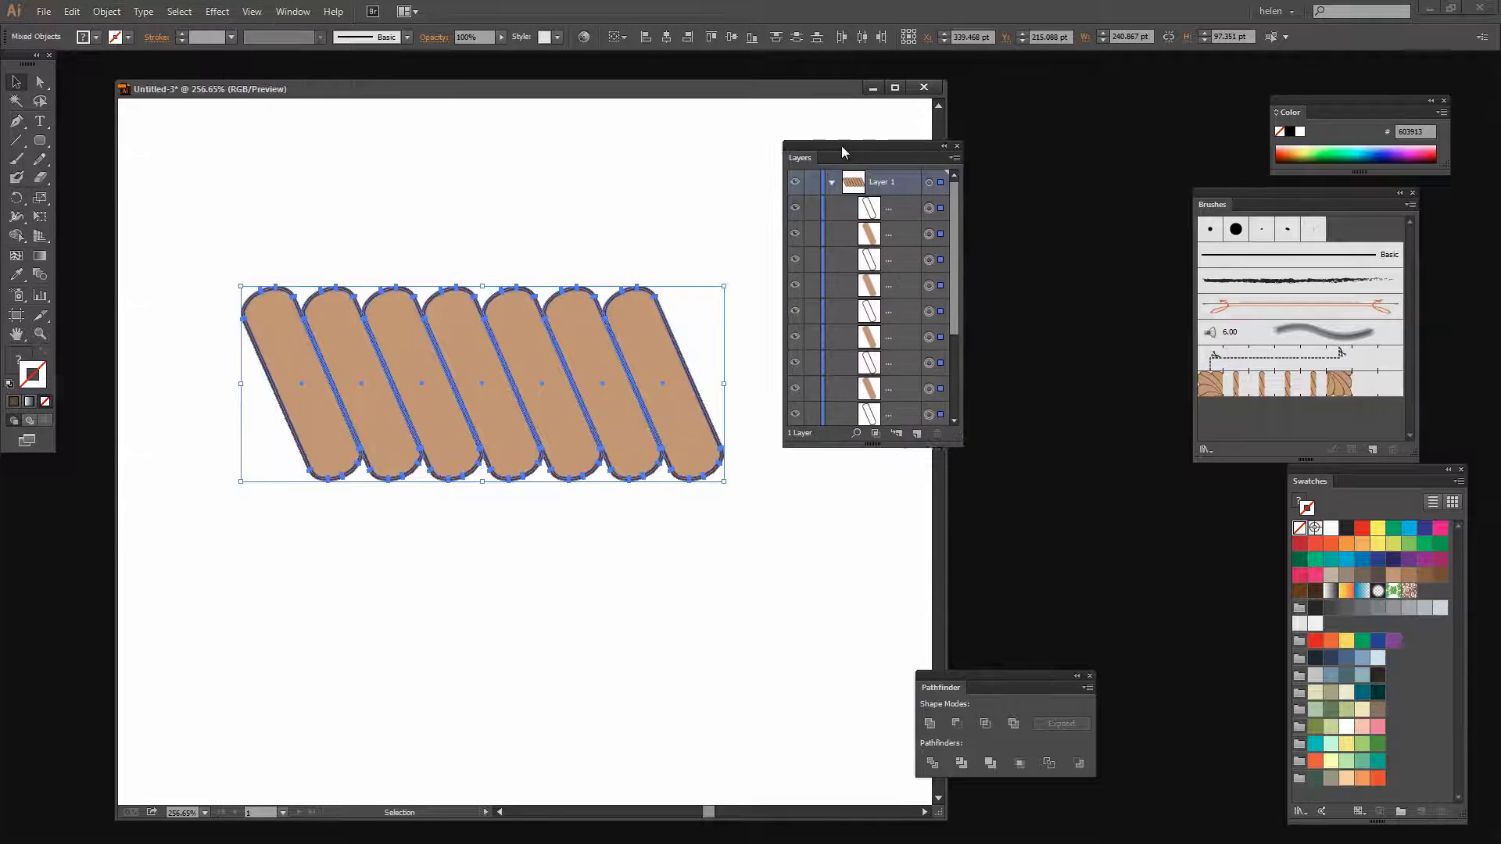
pyautogui.moveTo(963, 447); pyautogui.dragTo(1109, 640)
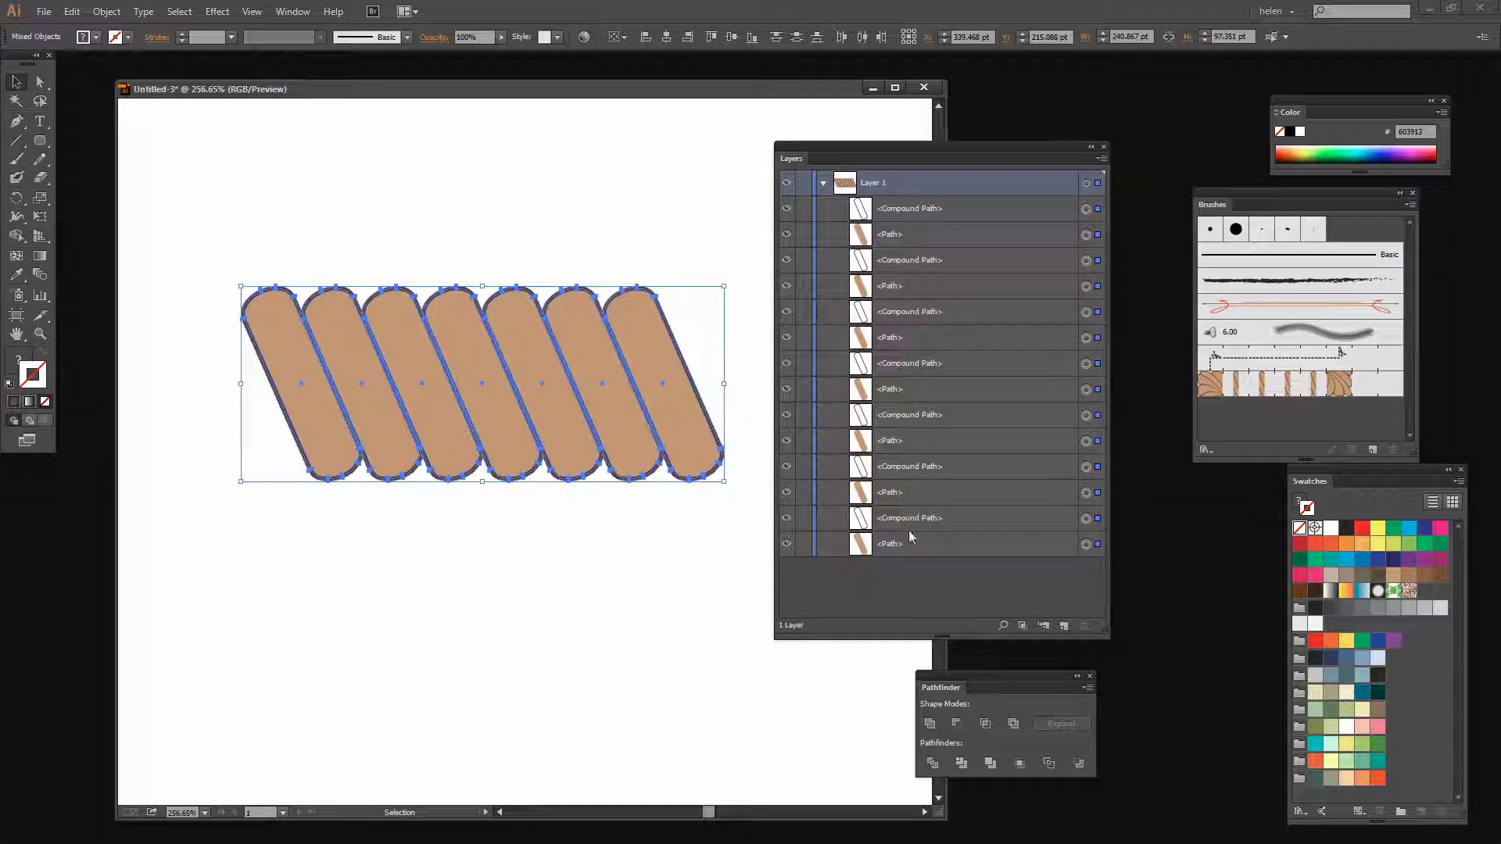
pyautogui.click(904, 612)
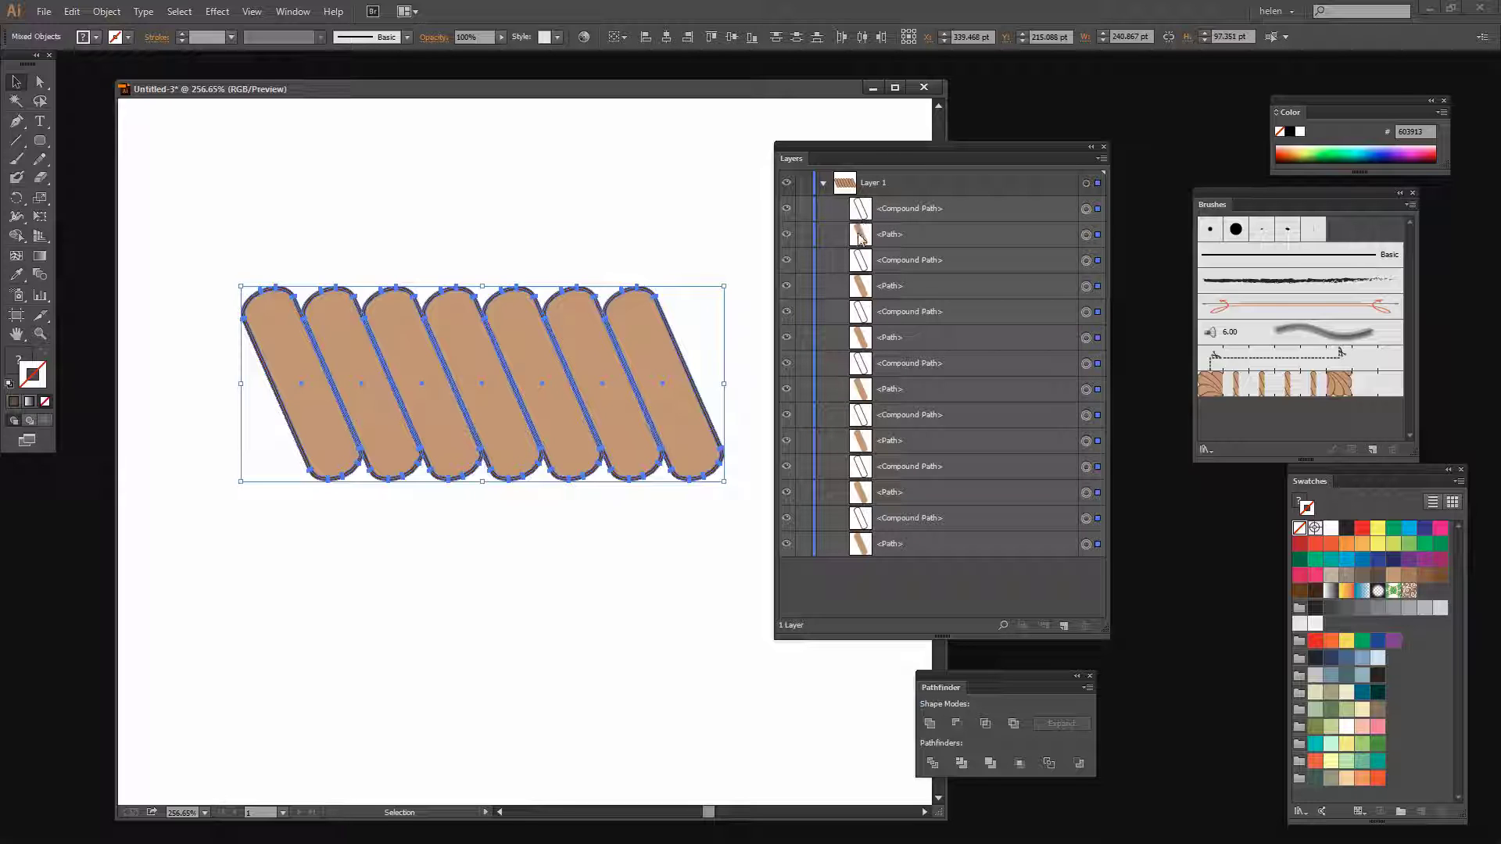
# Deselect the artwork and move every brown outline compound path above all the tan fill paths in the stacking order
pyautogui.click(678, 545)
pyautogui.moveTo(916, 249); pyautogui.dragTo(915, 231)
pyautogui.moveTo(908, 316); pyautogui.dragTo(899, 230)
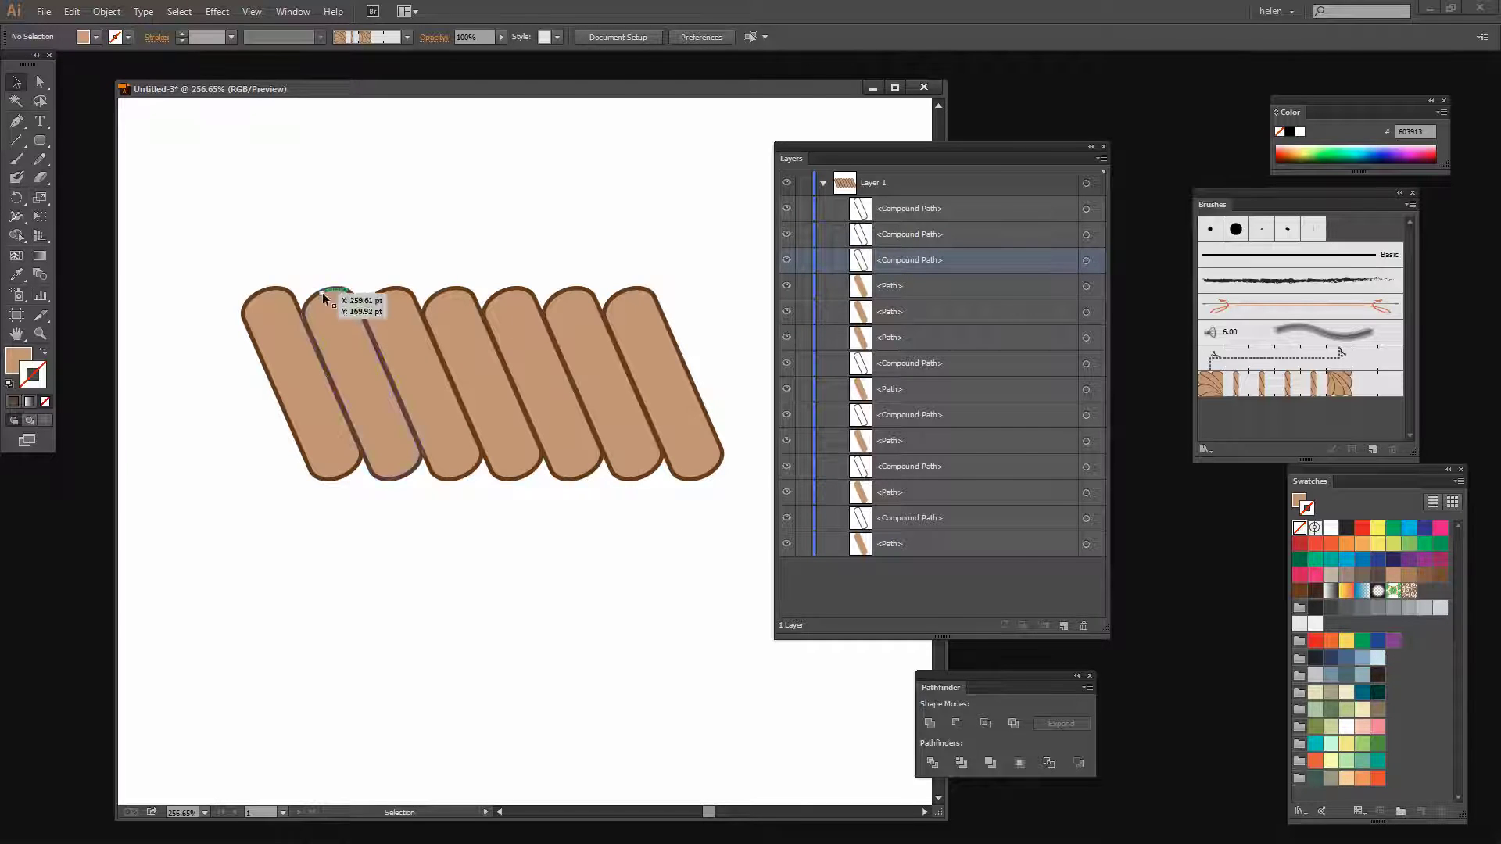
pyautogui.moveTo(895, 360); pyautogui.dragTo(899, 273)
pyautogui.moveTo(911, 415); pyautogui.dragTo(897, 302)
pyautogui.moveTo(896, 473); pyautogui.dragTo(892, 327)
pyautogui.moveTo(901, 517); pyautogui.dragTo(898, 350)
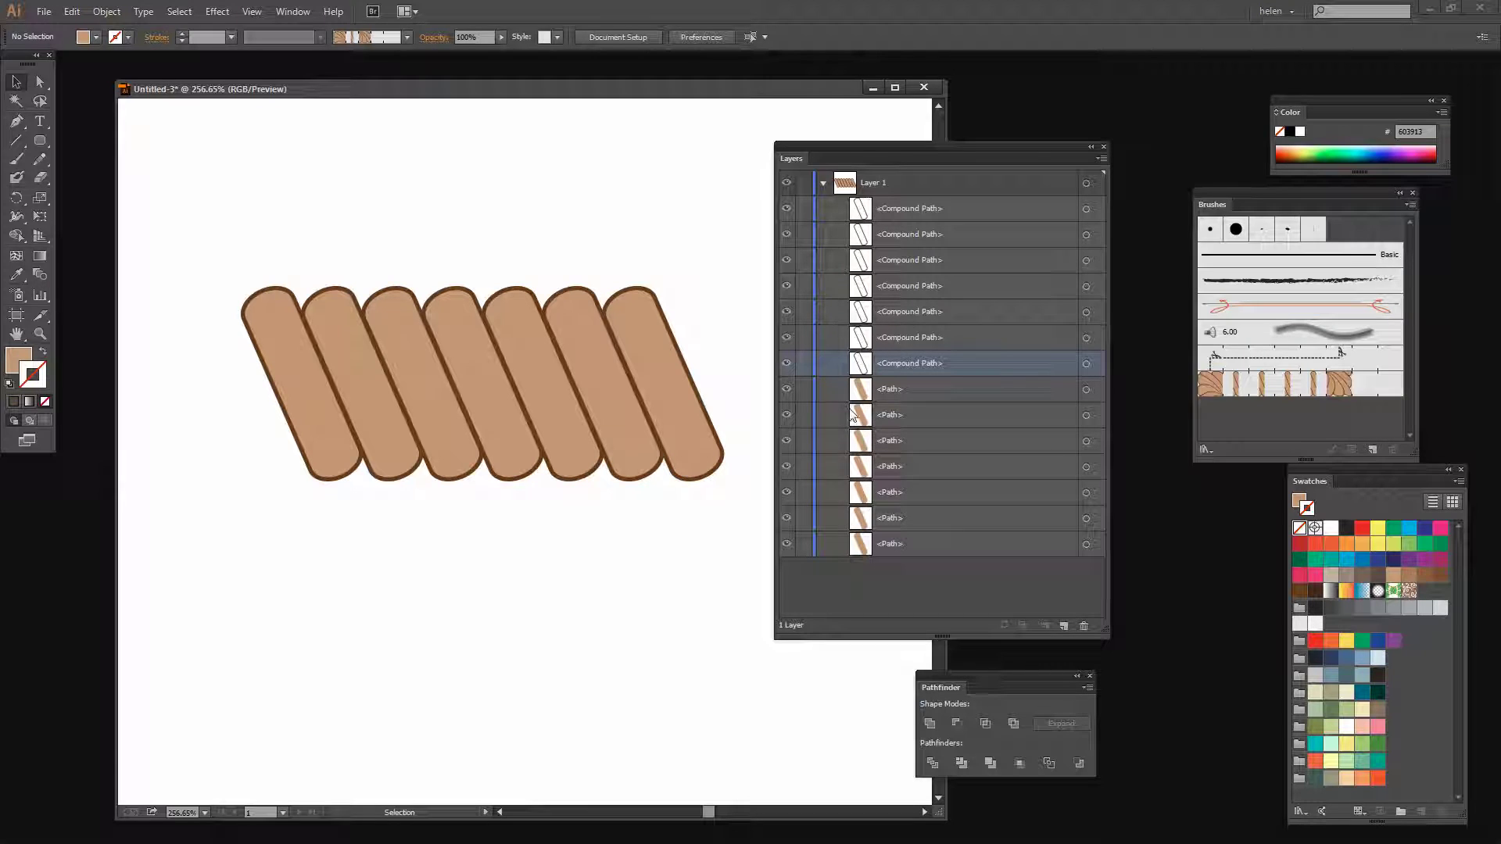
# Hide all the tan fill paths and draw a rectangle with no fill or stroke, about 60 × 106 pt, spanning two bar widths
pyautogui.moveTo(787, 389); pyautogui.dragTo(786, 554)
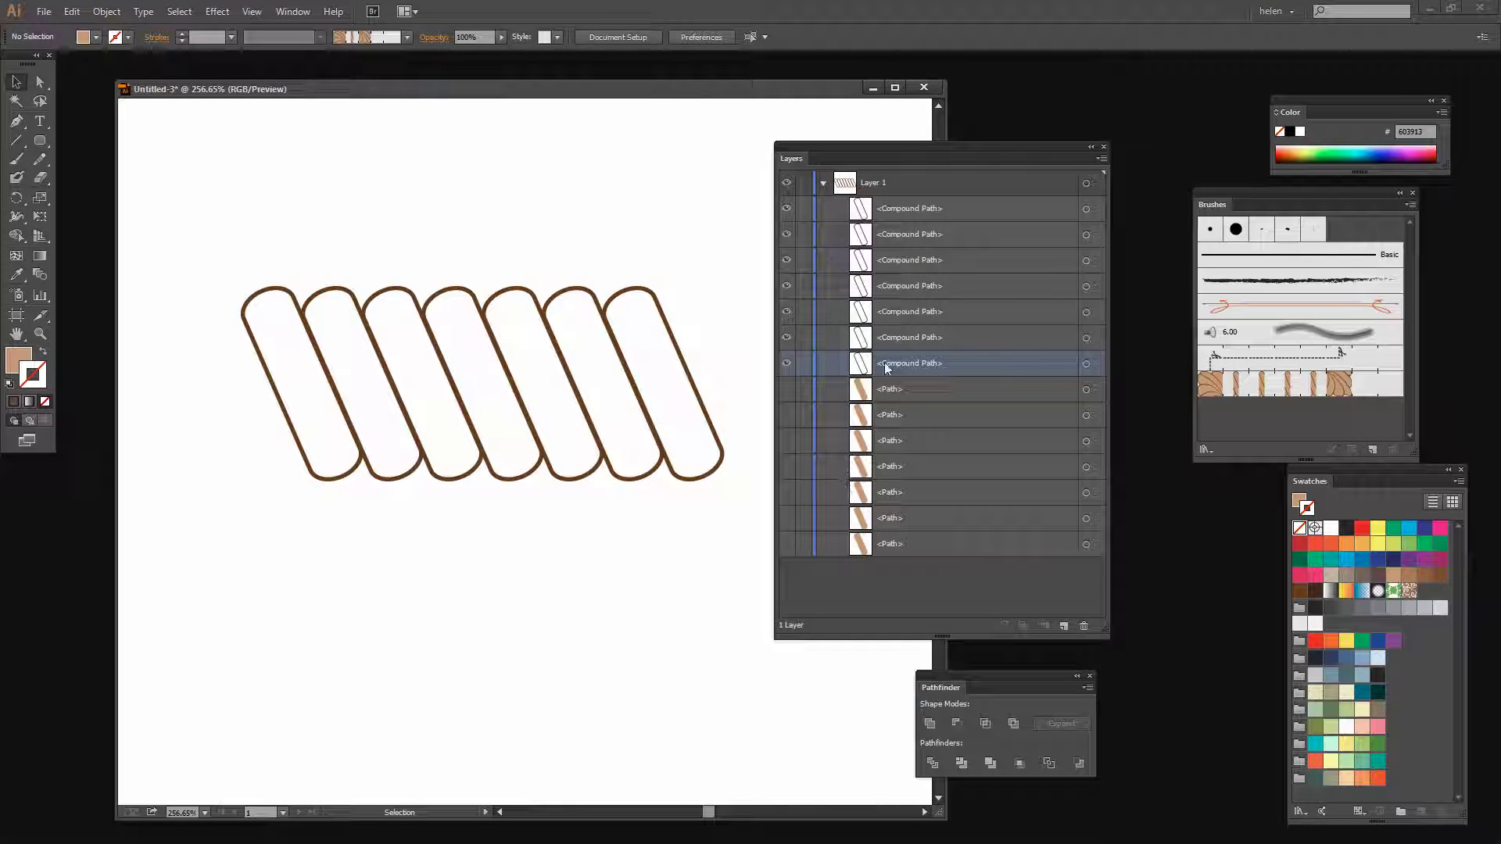
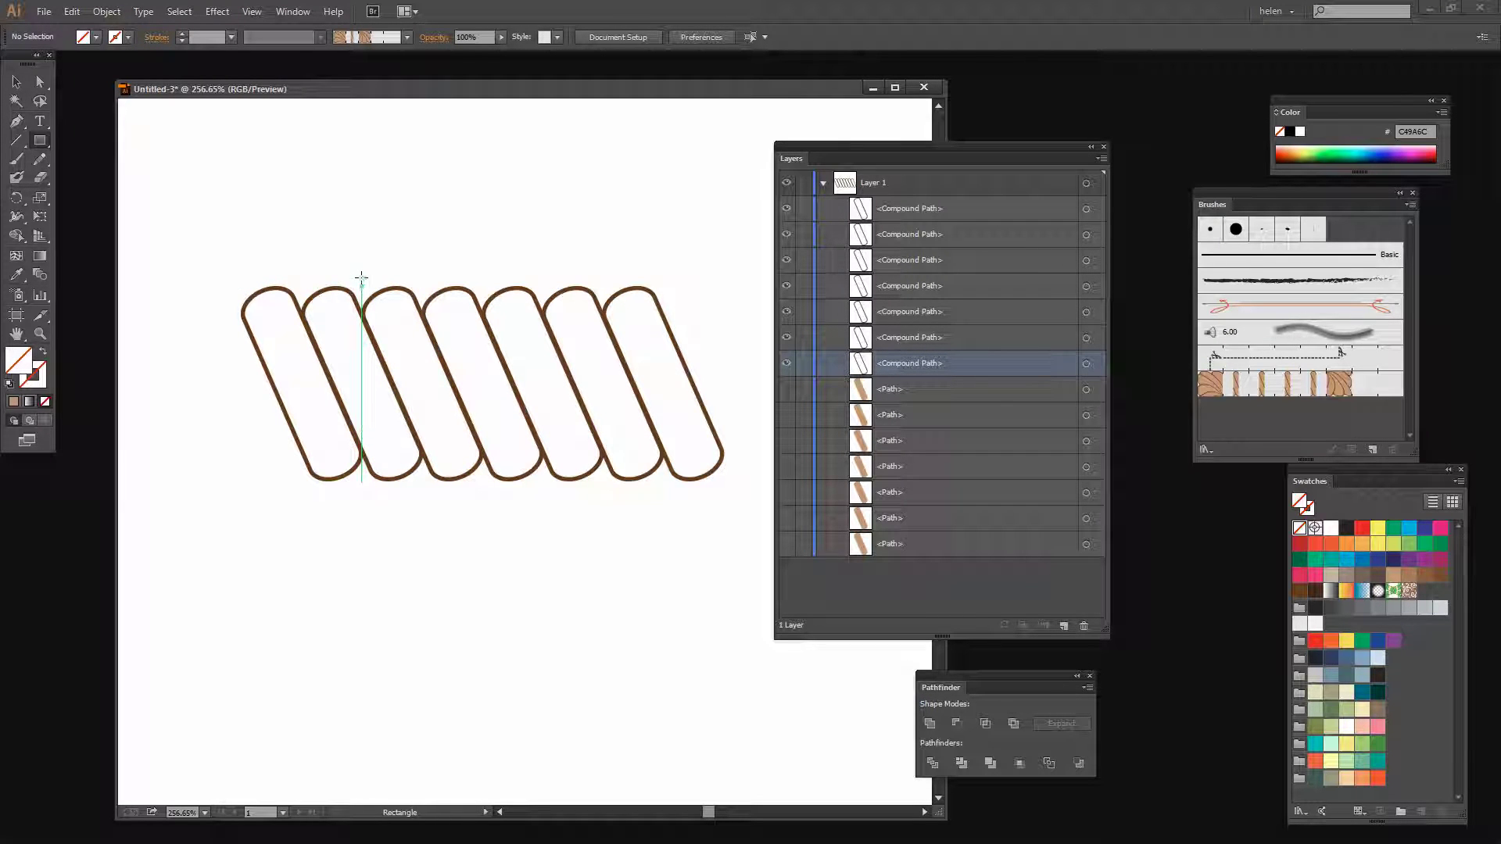
pyautogui.moveTo(359, 275); pyautogui.dragTo(482, 491)
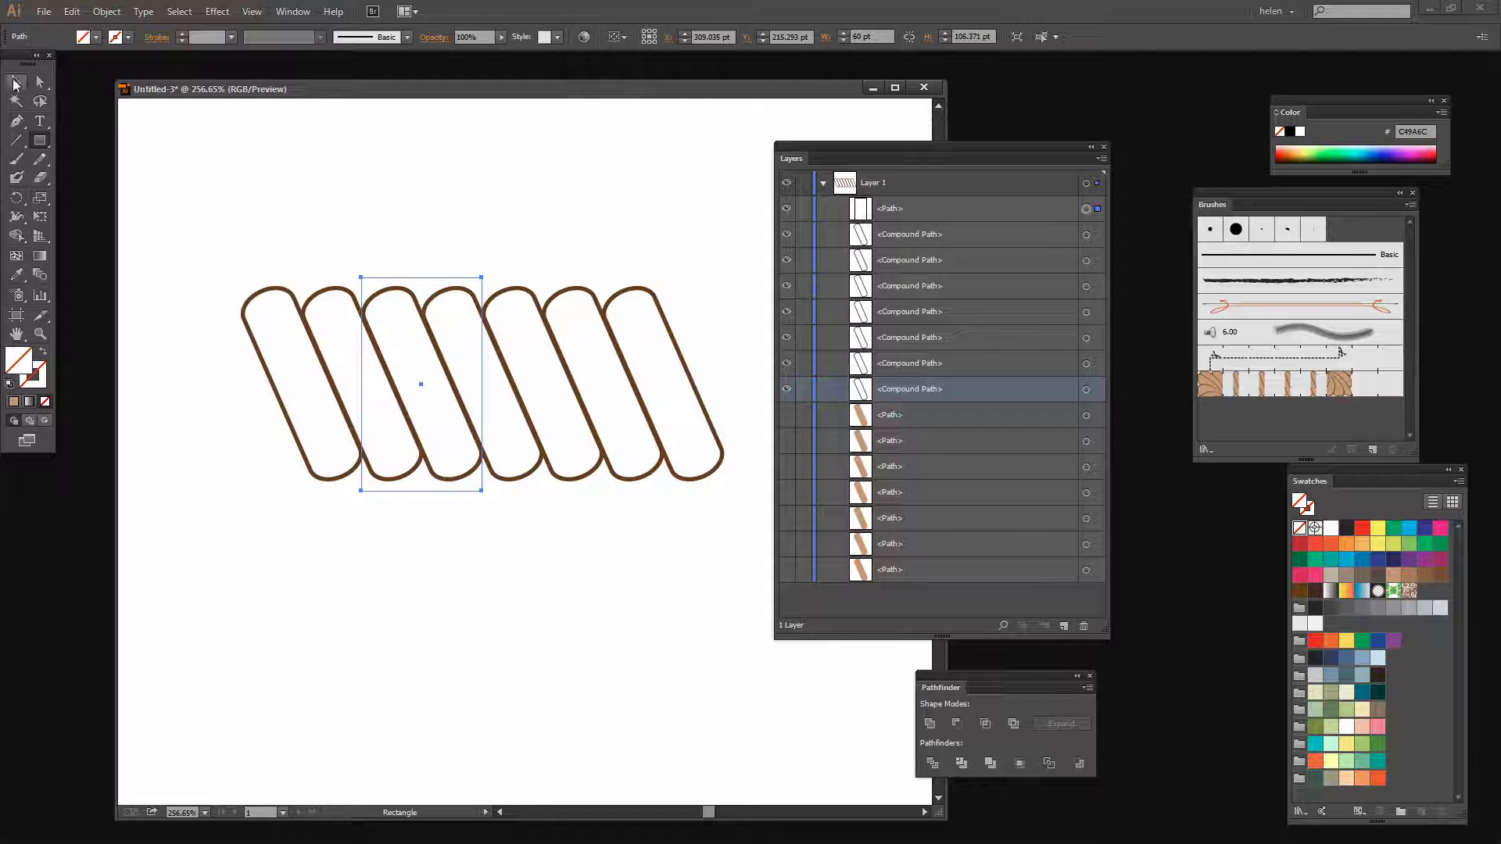
# Examine how the rectangle's sides meet the bar outlines near their upper ends, and review the Smart Guides and snapping settings
pyautogui.click(40, 334)
pyautogui.moveTo(308, 233); pyautogui.dragTo(553, 446)
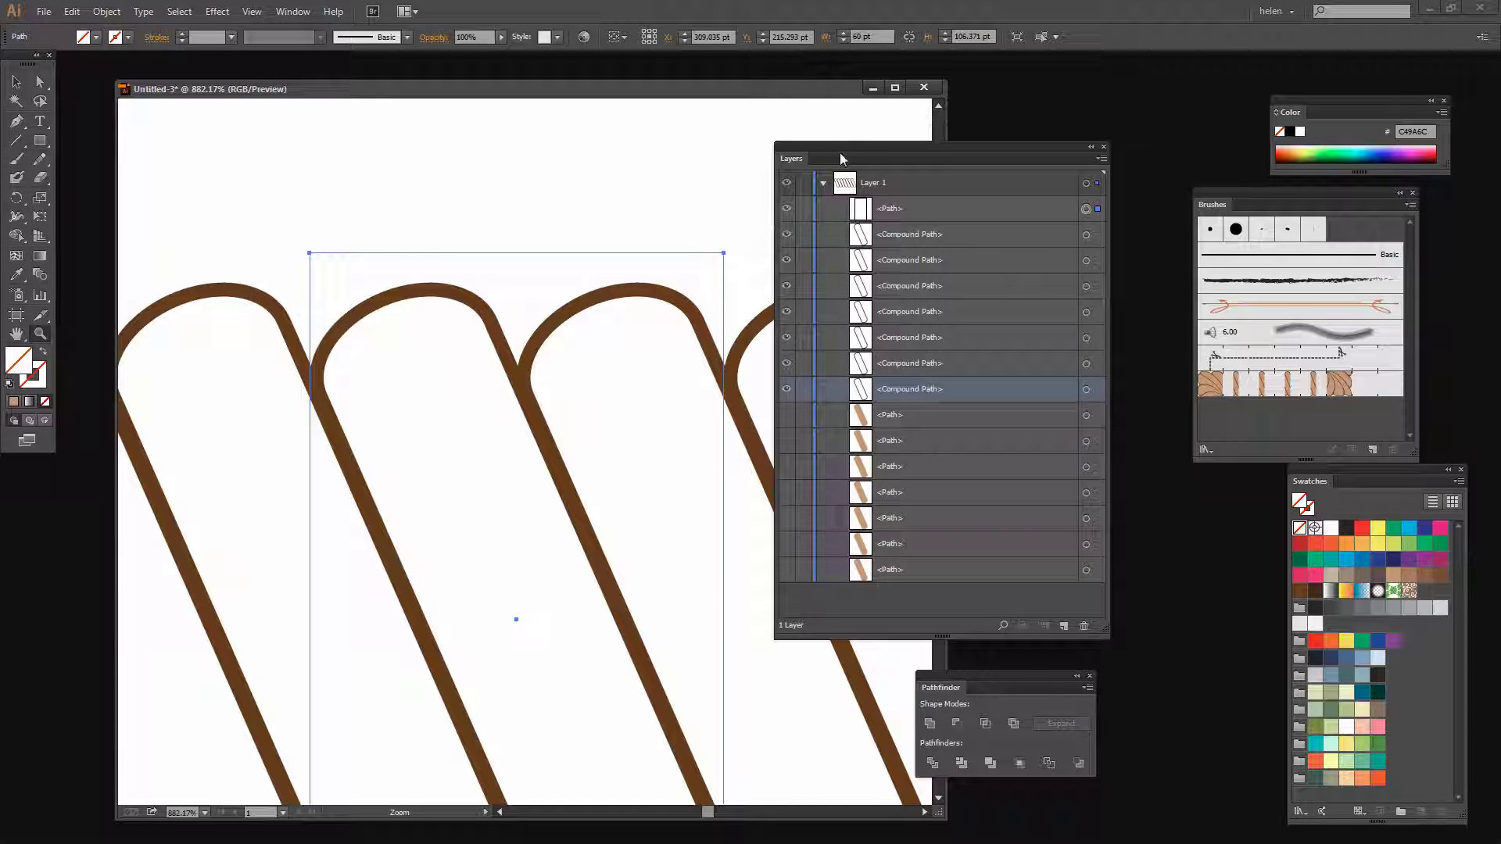
pyautogui.moveTo(842, 159); pyautogui.dragTo(949, 161)
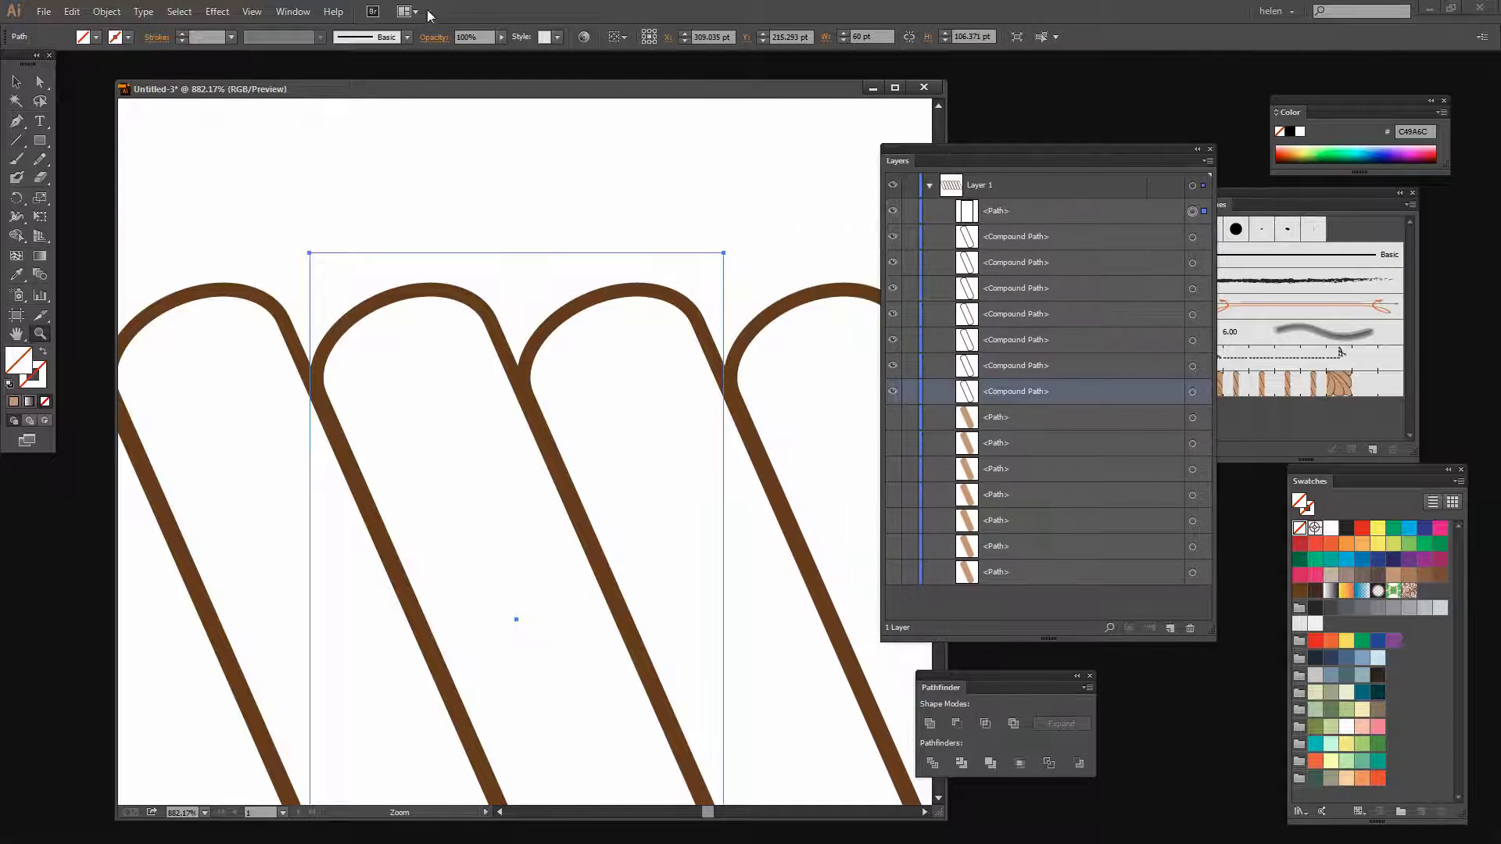
pyautogui.click(253, 11)
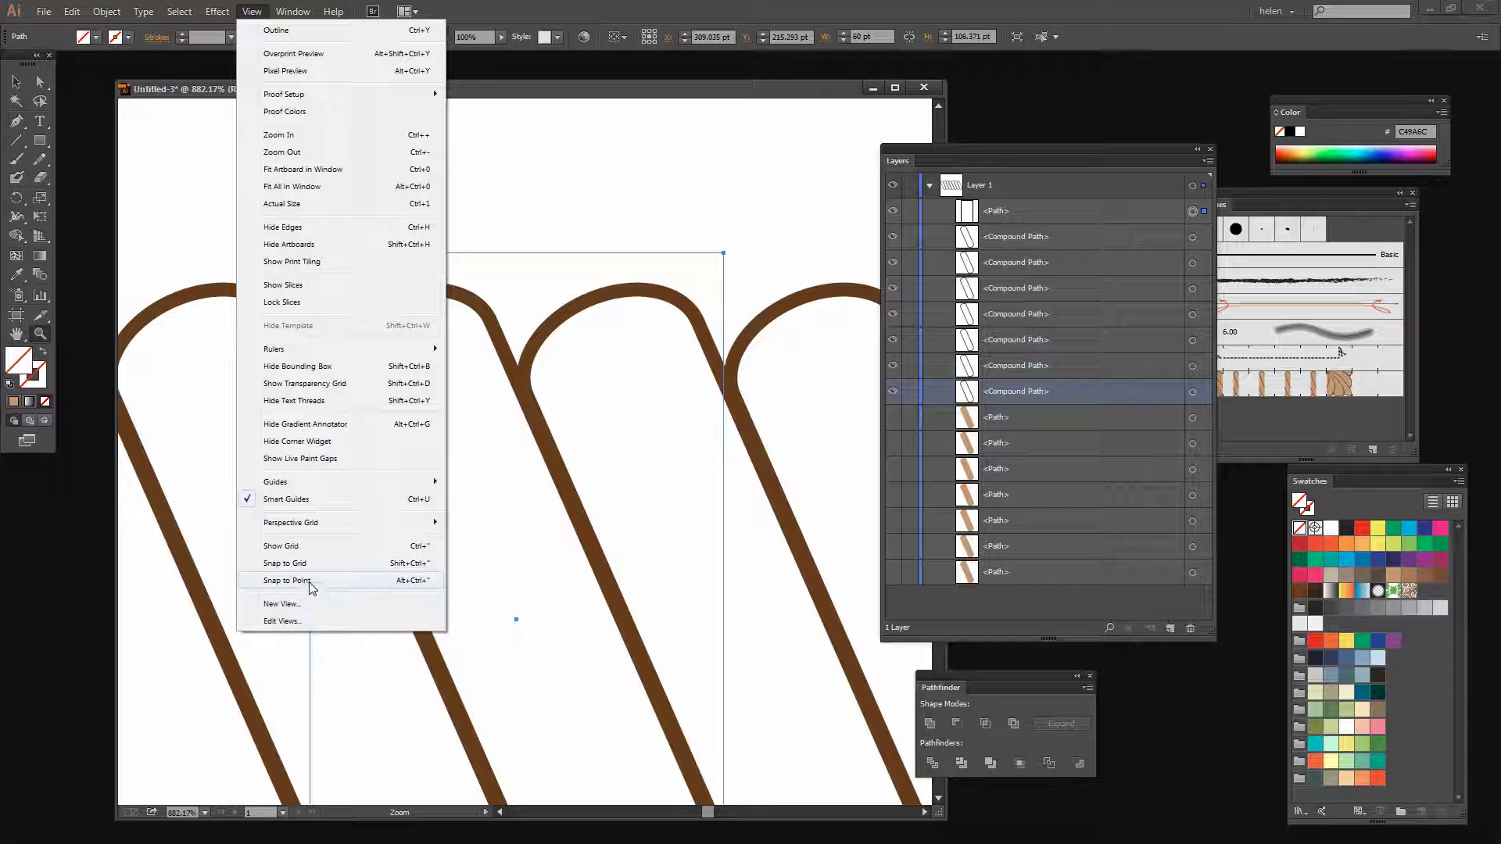
pyautogui.click(552, 93)
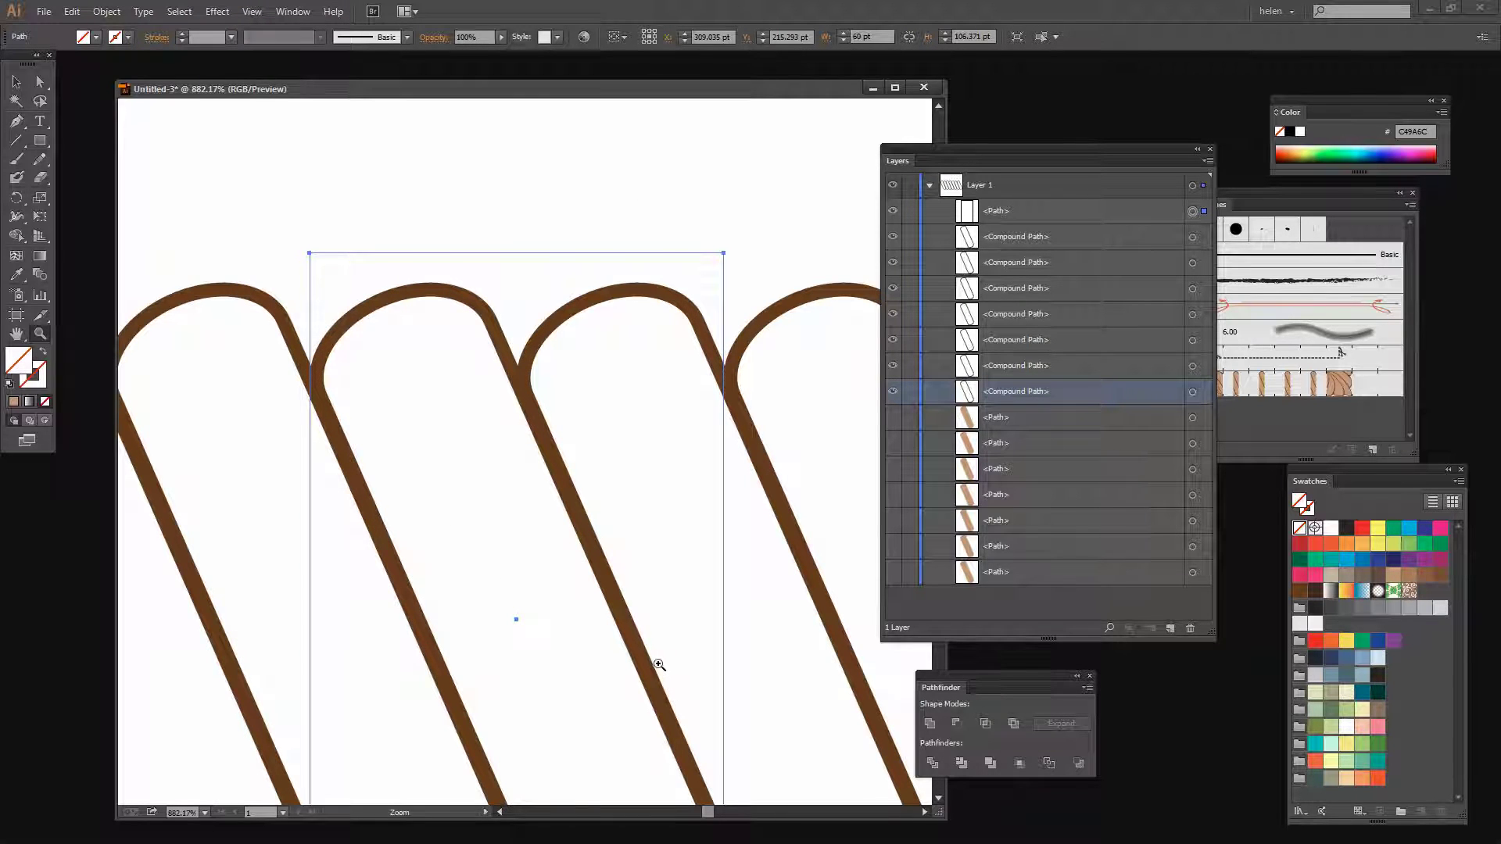
pyautogui.scroll(-3, 654, 660)
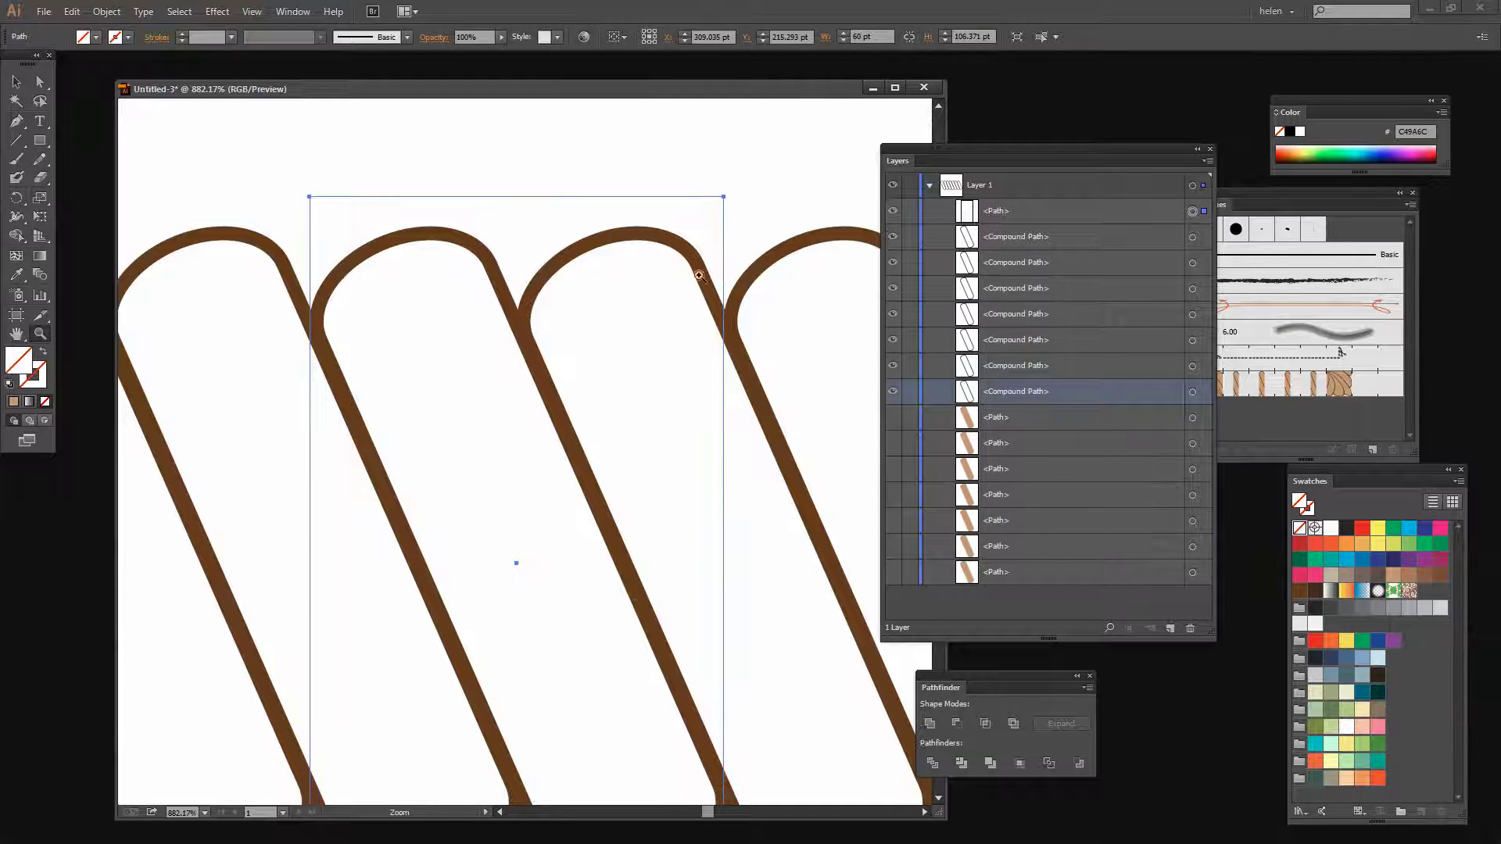
pyautogui.click(16, 82)
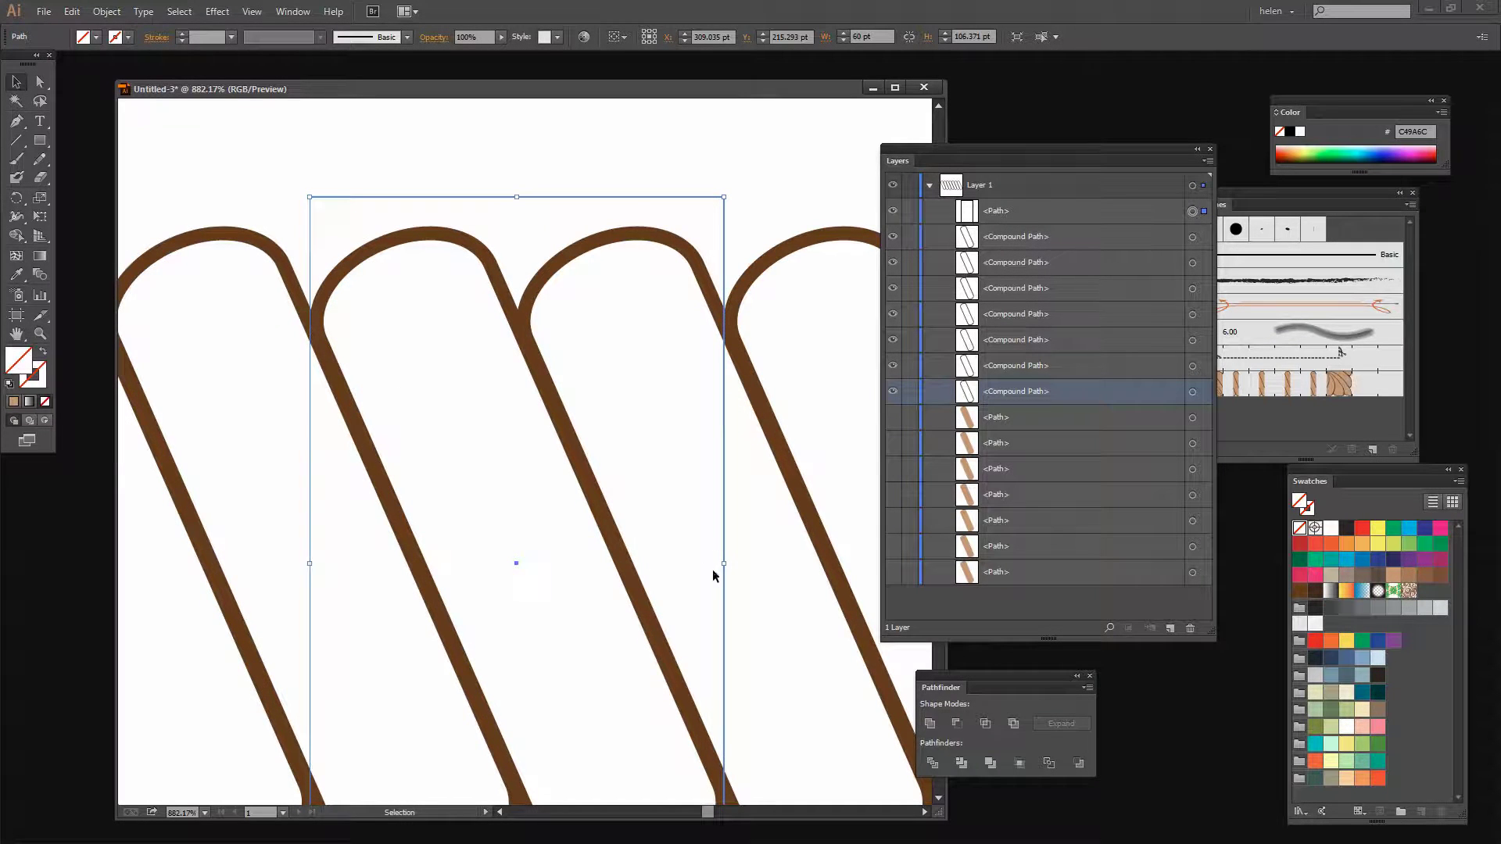
pyautogui.moveTo(727, 564); pyautogui.dragTo(725, 567)
# Compare at high magnification where the rectangle's left and right sides cross the junctions between neighbouring bars
pyautogui.click(40, 334)
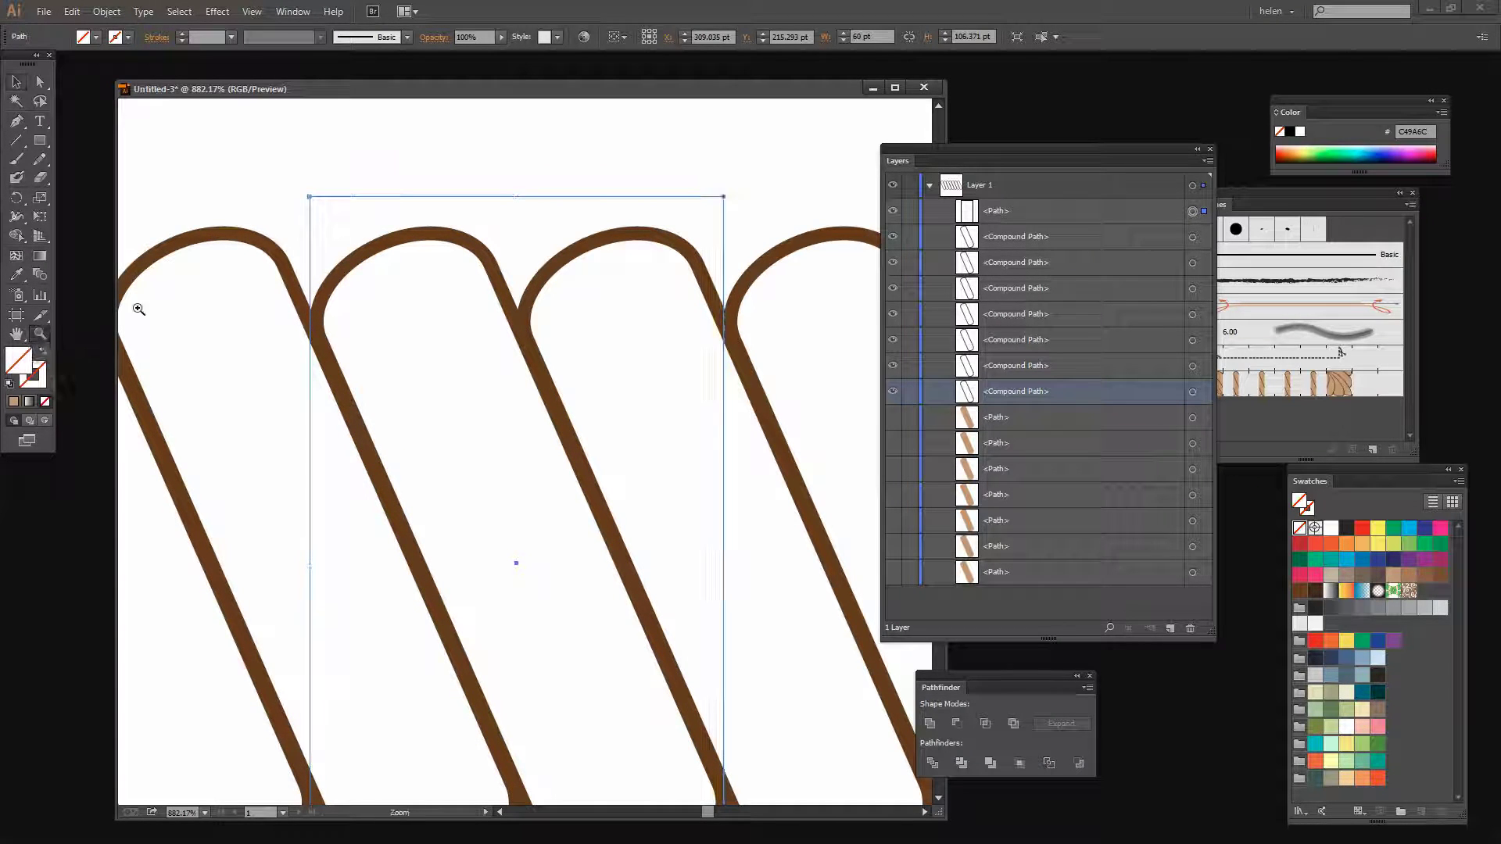
pyautogui.moveTo(228, 234); pyautogui.dragTo(384, 403)
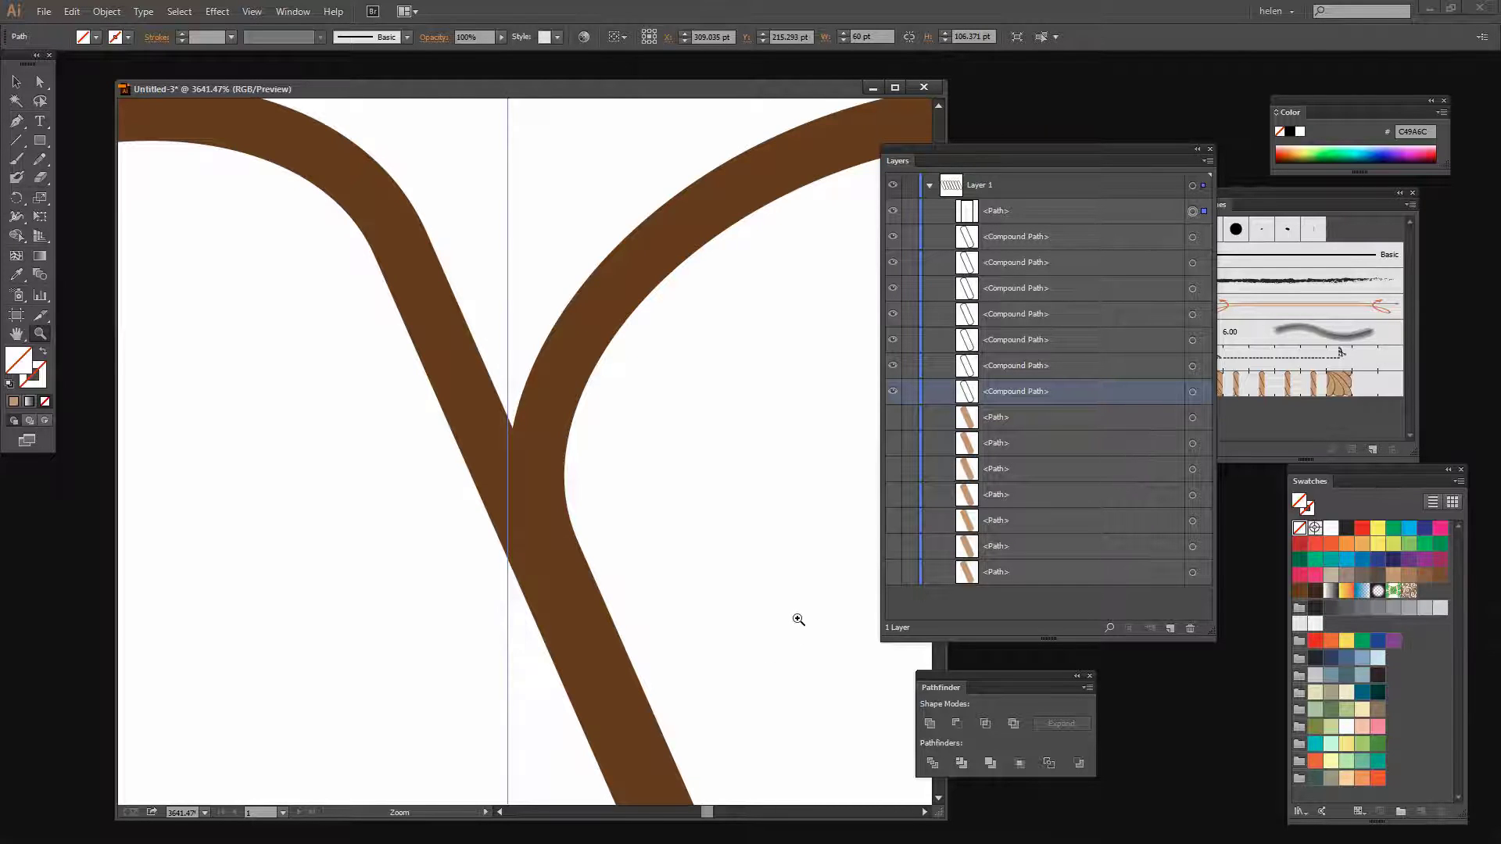
pyautogui.moveTo(798, 617); pyautogui.dragTo(228, 597)
pyautogui.moveTo(646, 602); pyautogui.dragTo(362, 563)
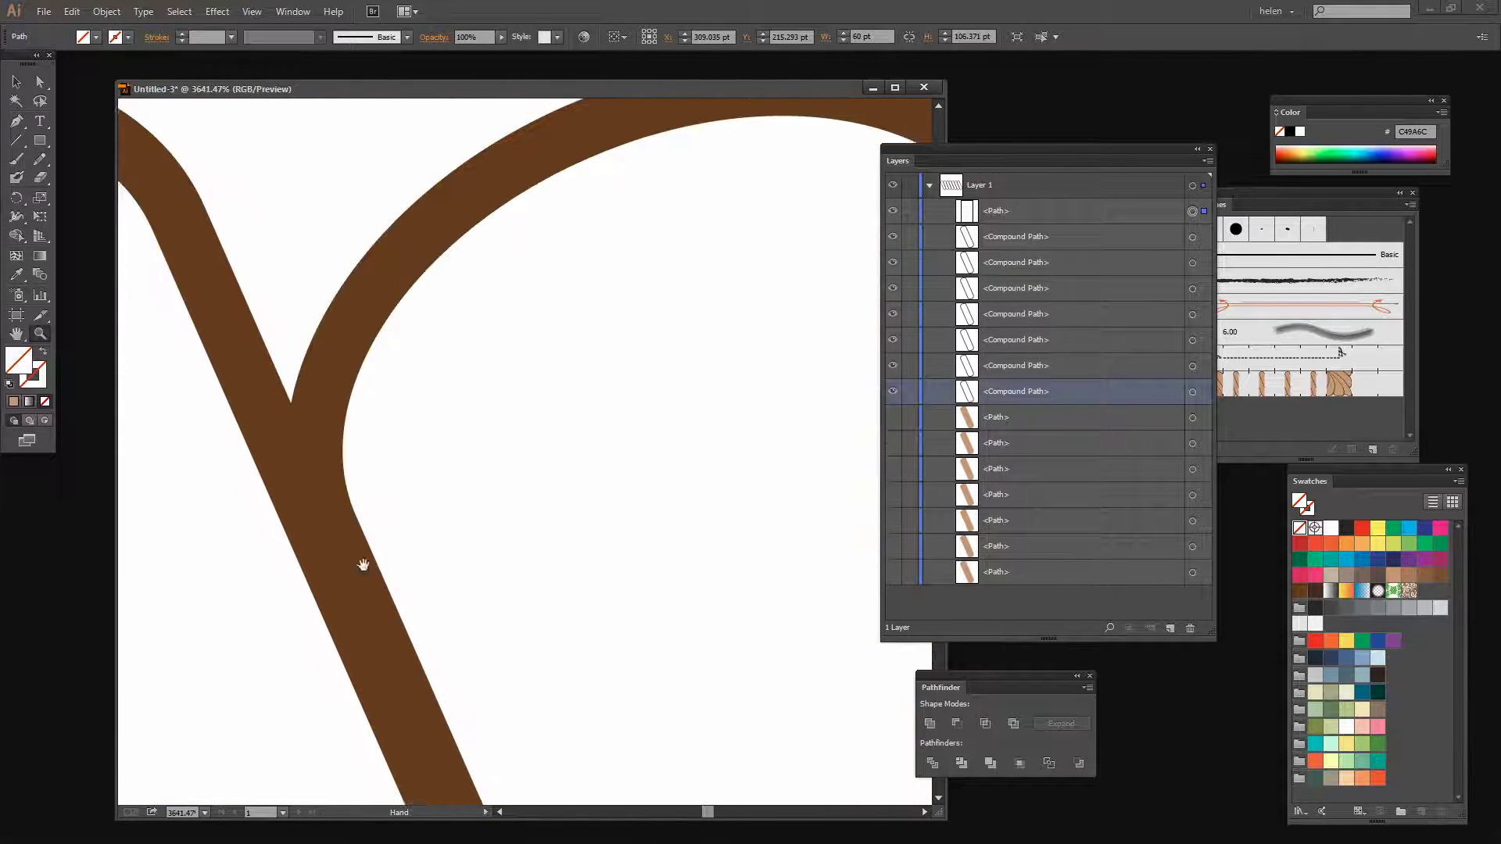
pyautogui.moveTo(646, 565)
pyautogui.mouseDown()
pyautogui.moveTo(490, 539)
pyautogui.moveTo(563, 564)
pyautogui.mouseUp()
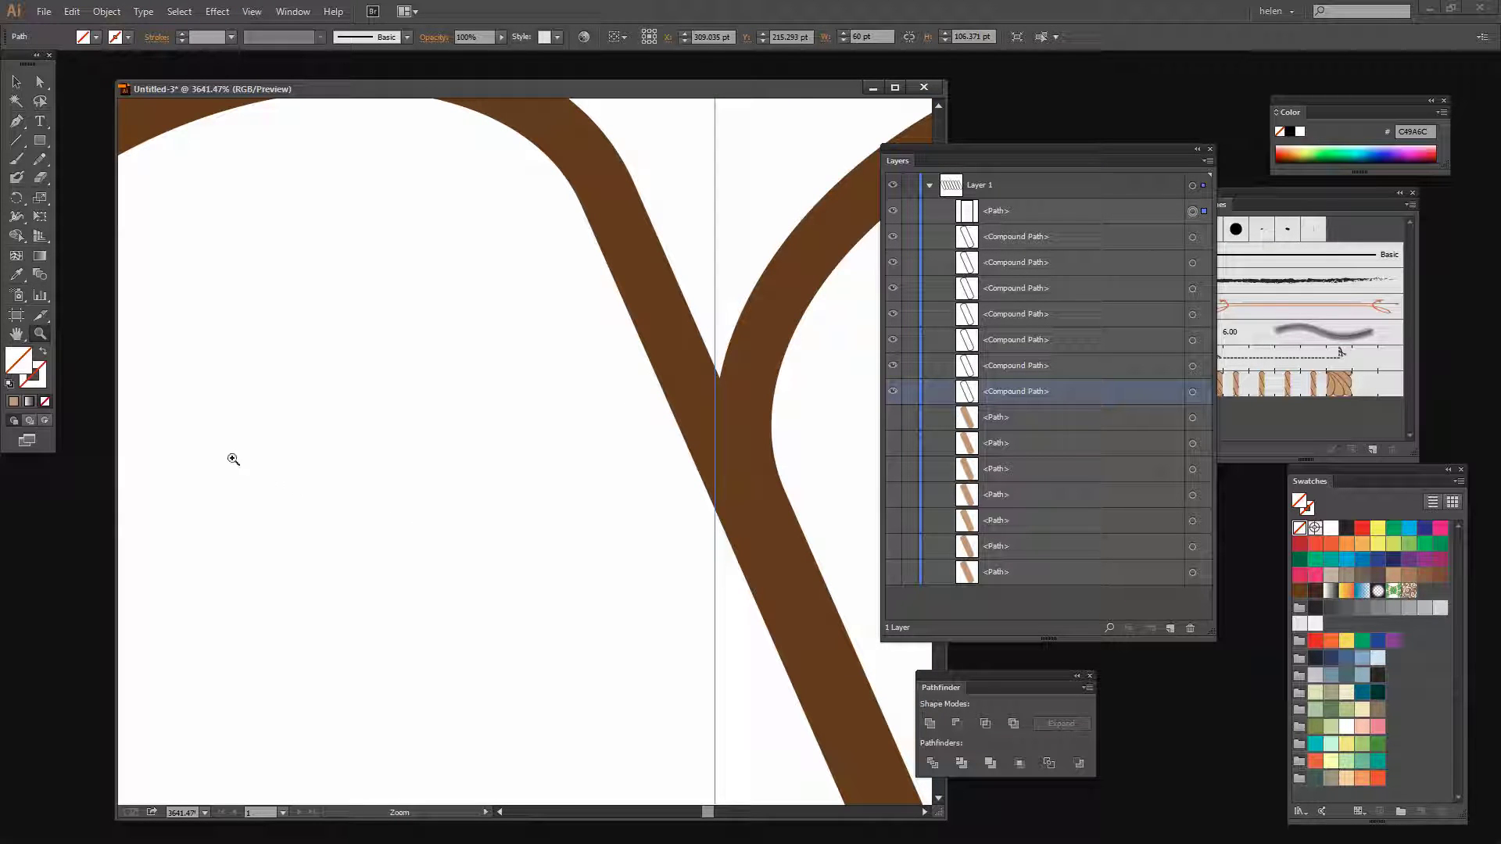
pyautogui.keyDown('alt'); pyautogui.click(348, 521); pyautogui.keyUp('alt')
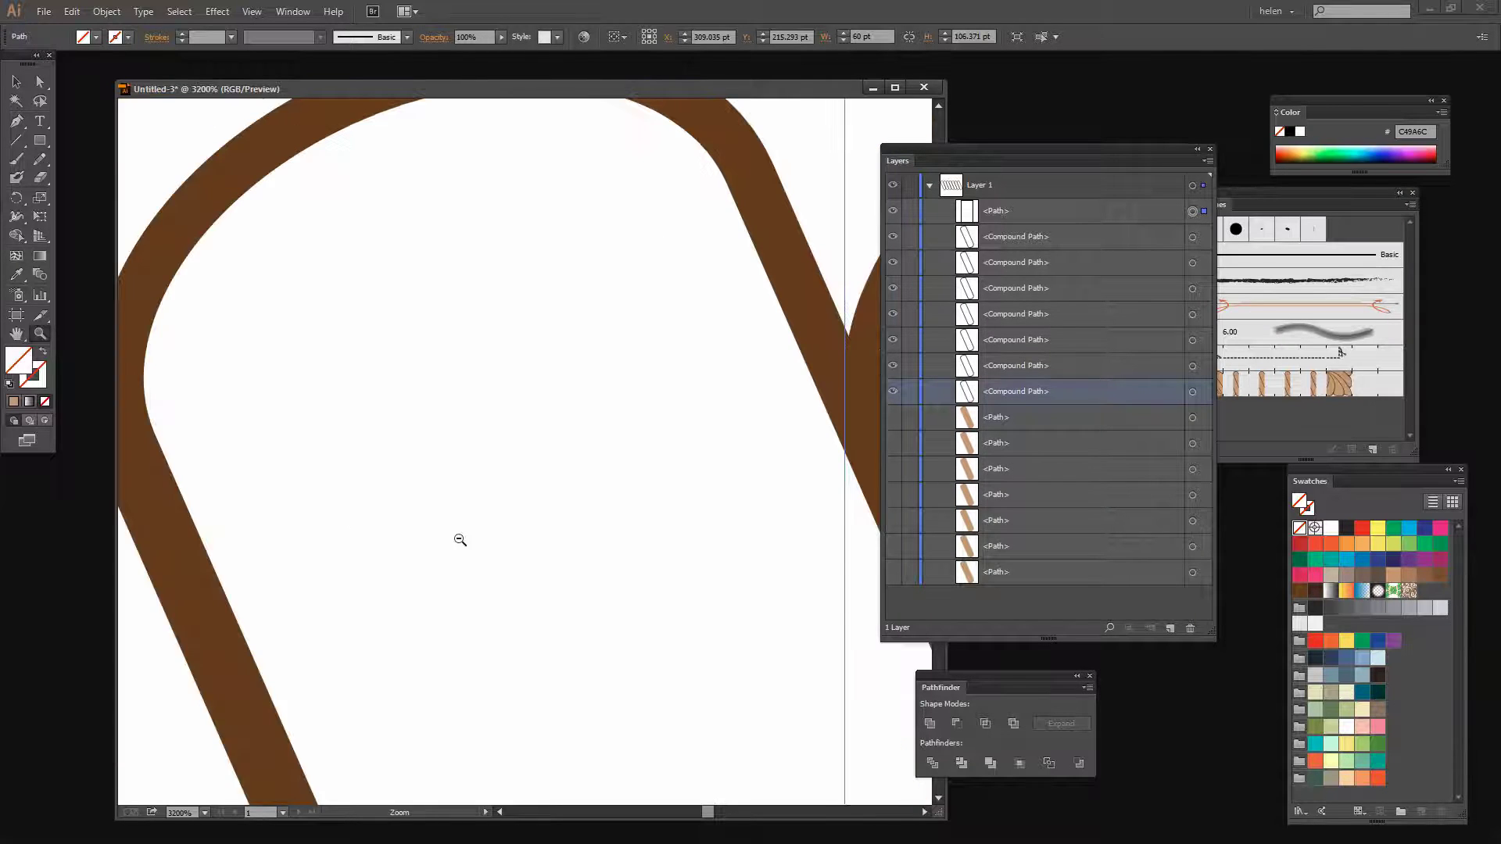
pyautogui.keyDown('alt'); pyautogui.click(460, 540); pyautogui.keyUp('alt')
pyautogui.keyDown('alt'); pyautogui.click(461, 541); pyautogui.keyUp('alt')
pyautogui.keyDown('alt'); pyautogui.click(466, 541); pyautogui.keyUp('alt')
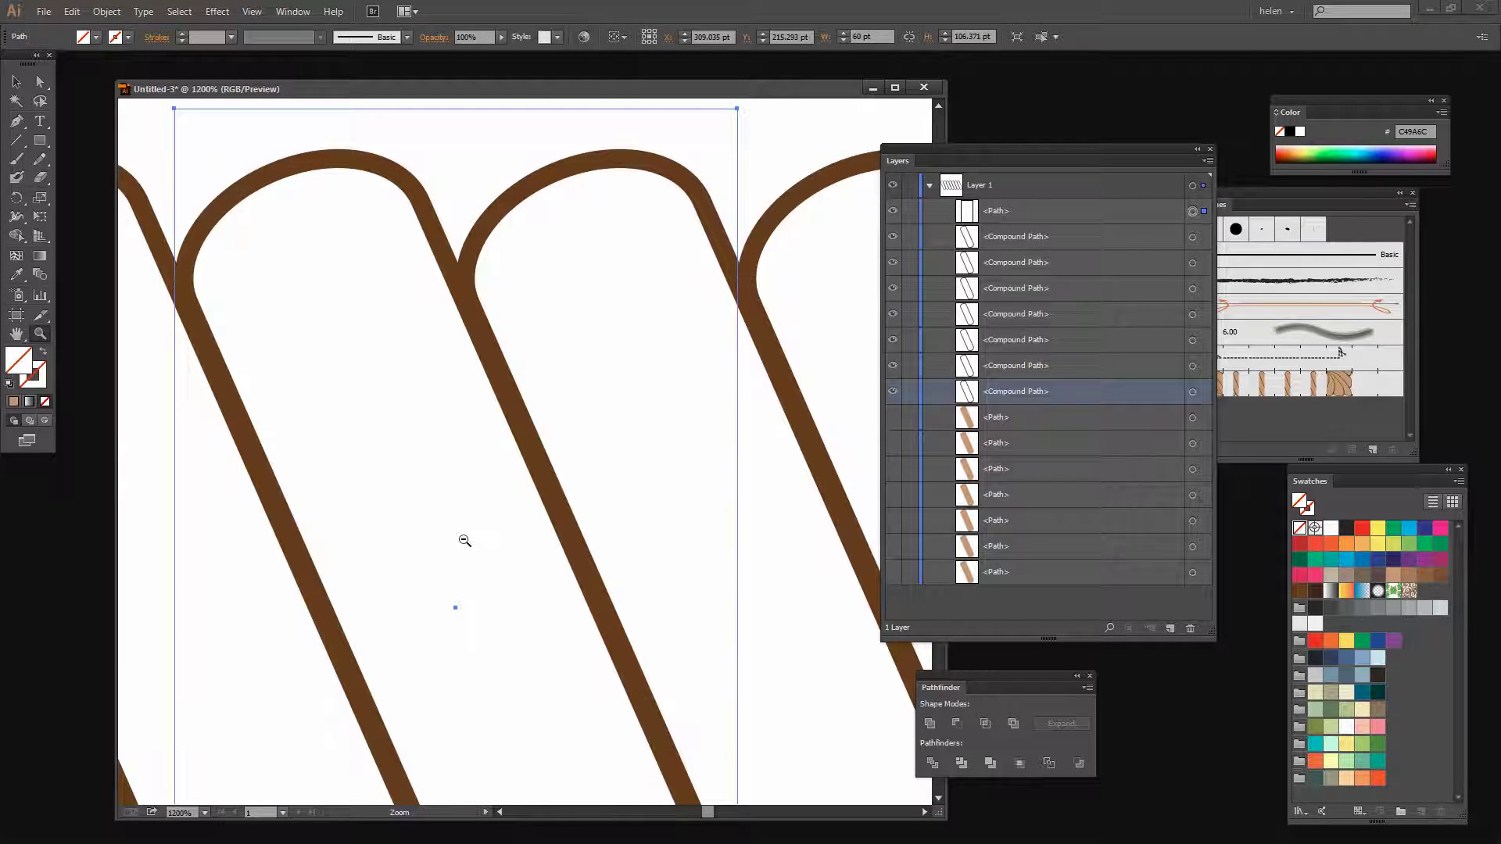
pyautogui.keyDown('alt'); pyautogui.click(466, 542); pyautogui.keyUp('alt')
pyautogui.keyDown('alt'); pyautogui.click(554, 570); pyautogui.keyUp('alt')
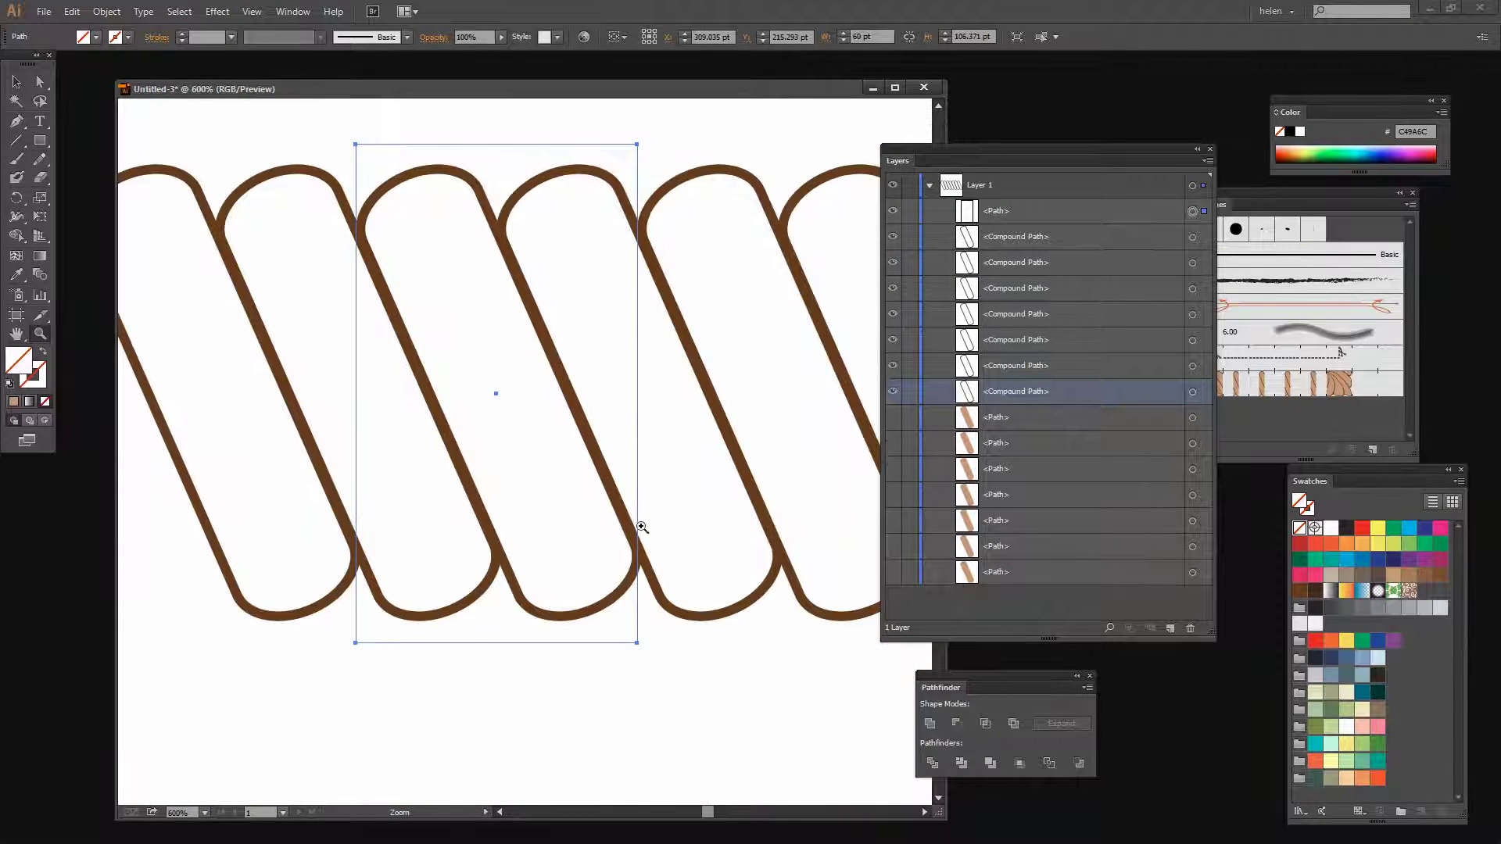
# Move the Layers panel clear of the artwork and delete the two rightmost bar outlines
pyautogui.moveTo(976, 148); pyautogui.dragTo(1060, 153)
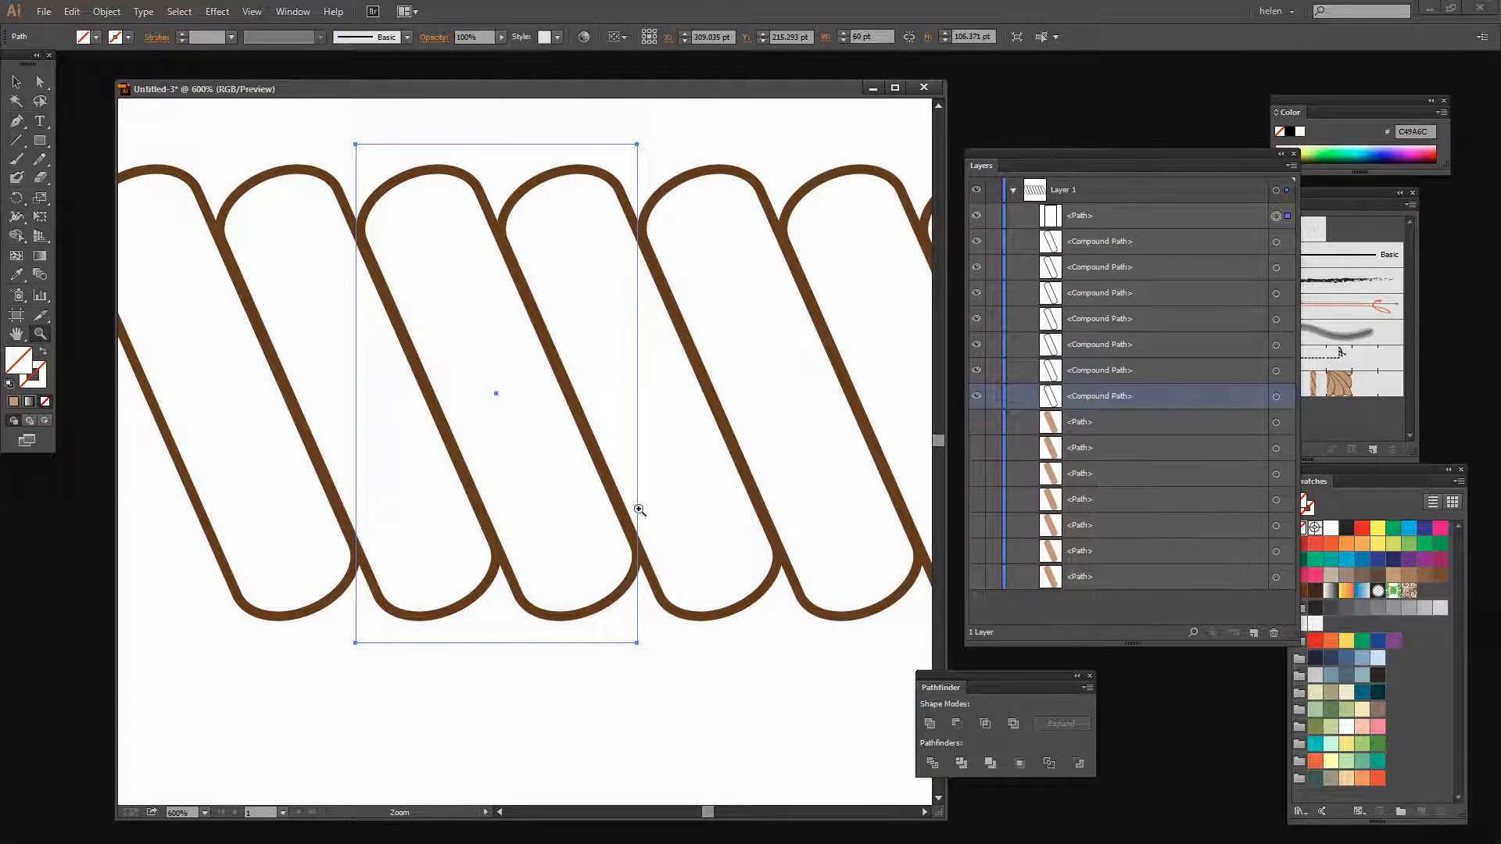
pyautogui.keyDown('alt'); pyautogui.click(516, 704); pyautogui.keyUp('alt')
pyautogui.press('space')
pyautogui.moveTo(734, 461); pyautogui.dragTo(639, 604)
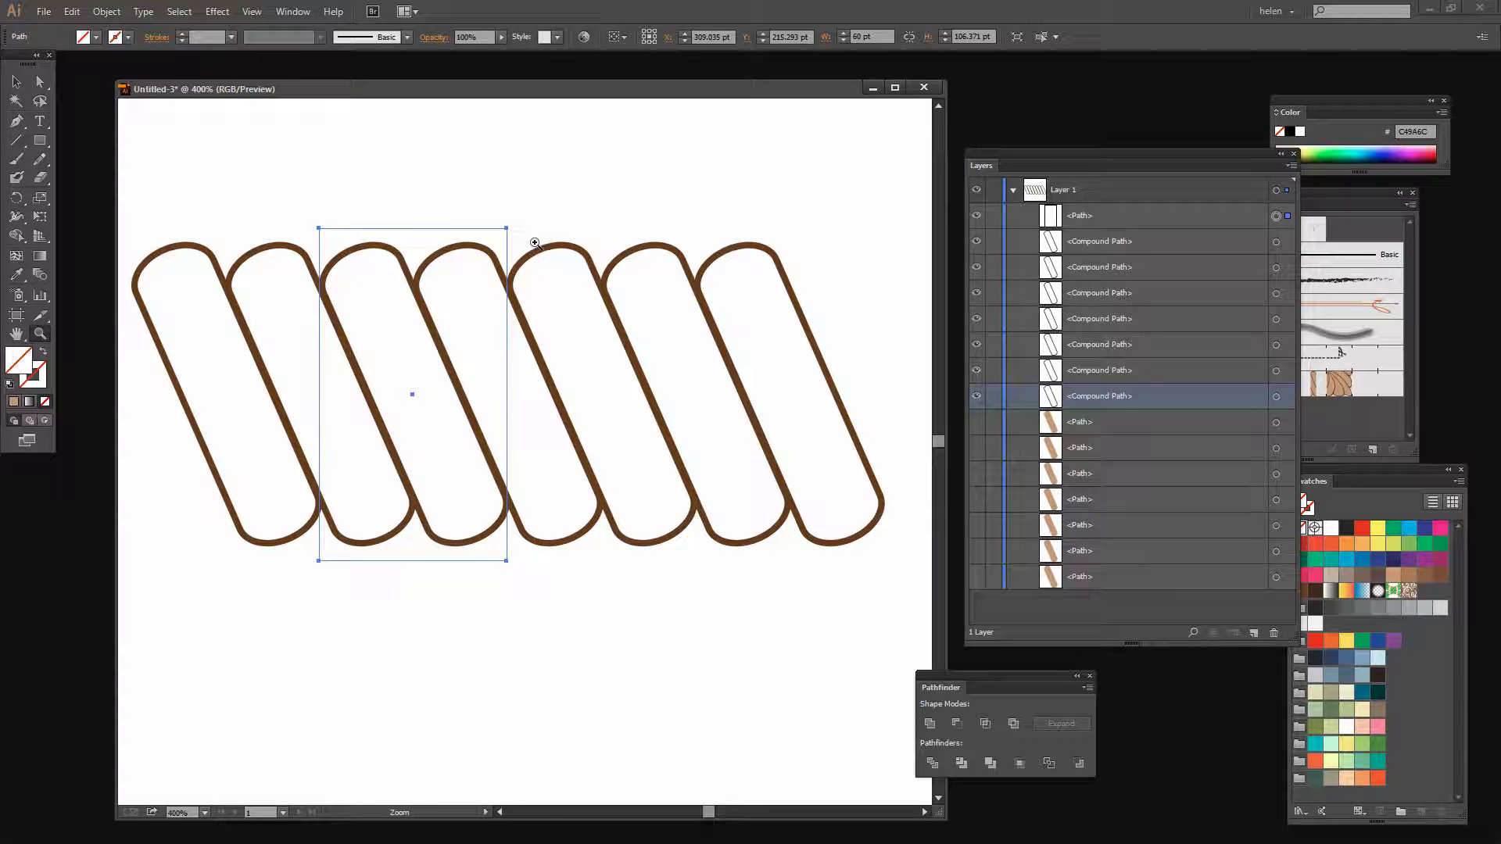
pyautogui.press('v')
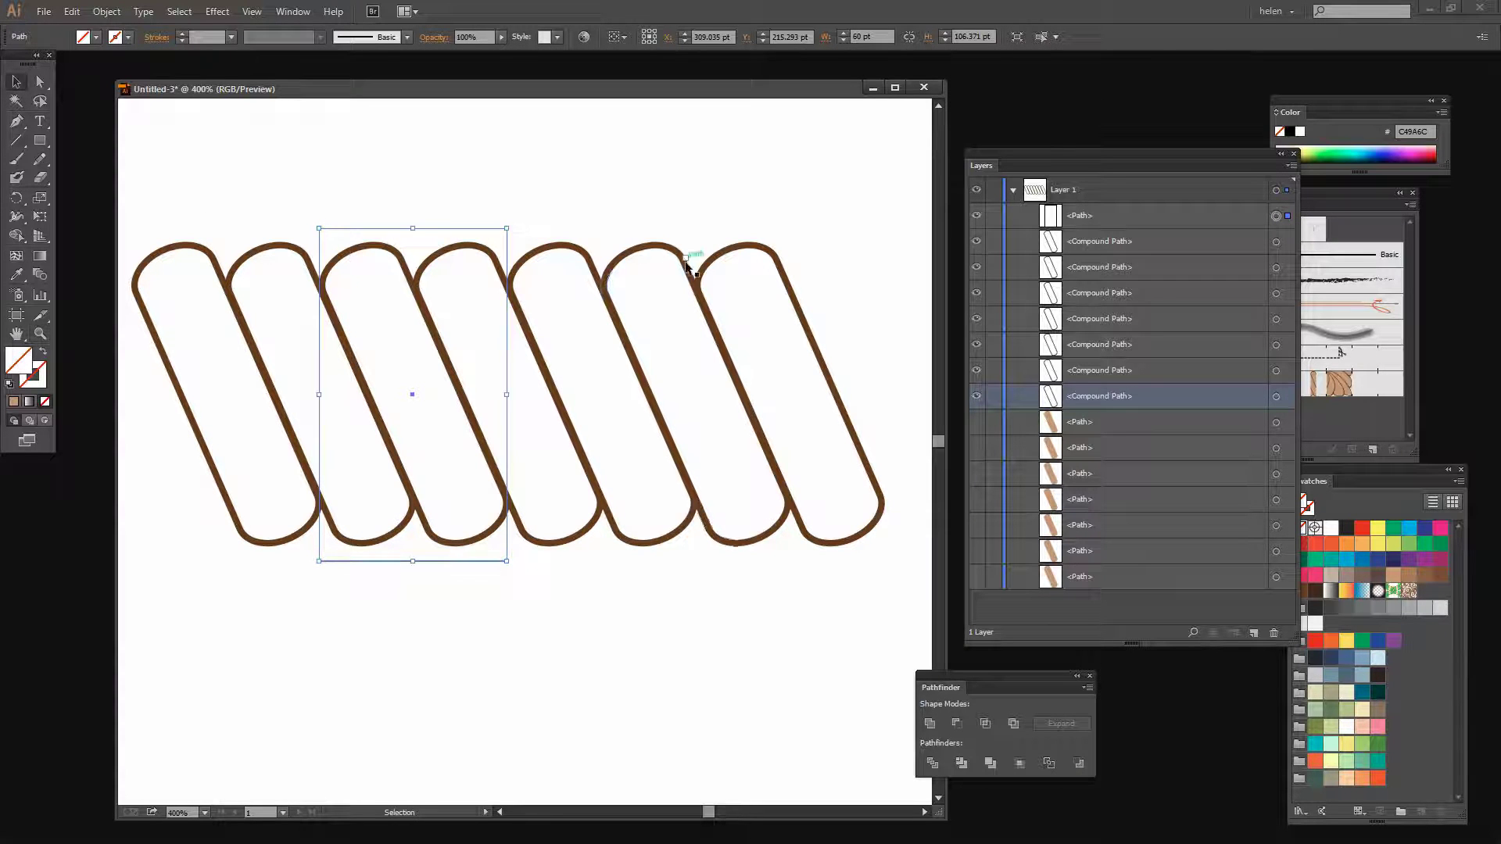
pyautogui.click(832, 543)
pyautogui.press('Delete')
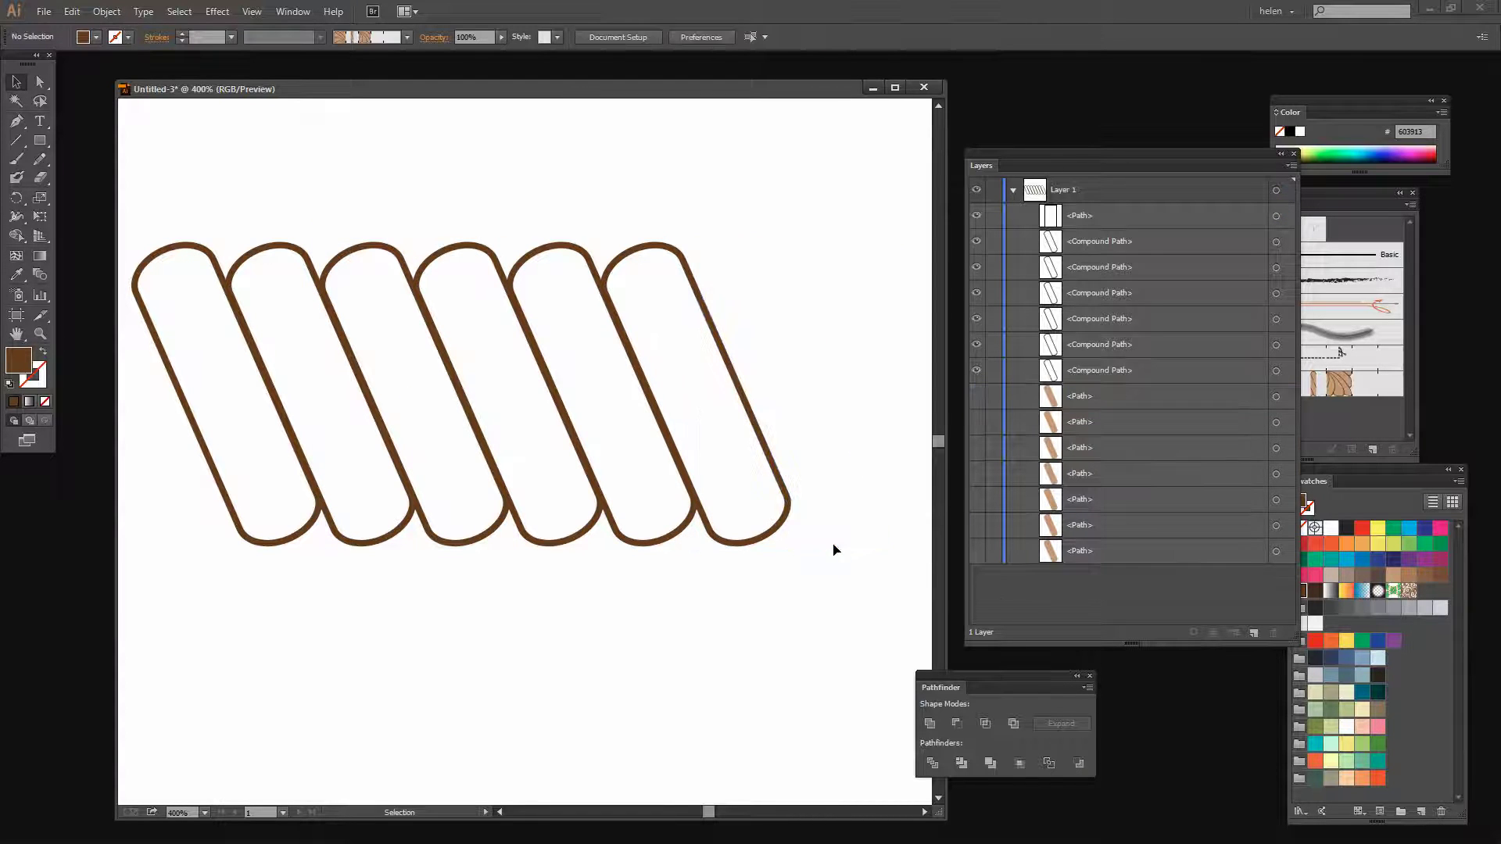
pyautogui.click(771, 552)
pyautogui.press('Delete')
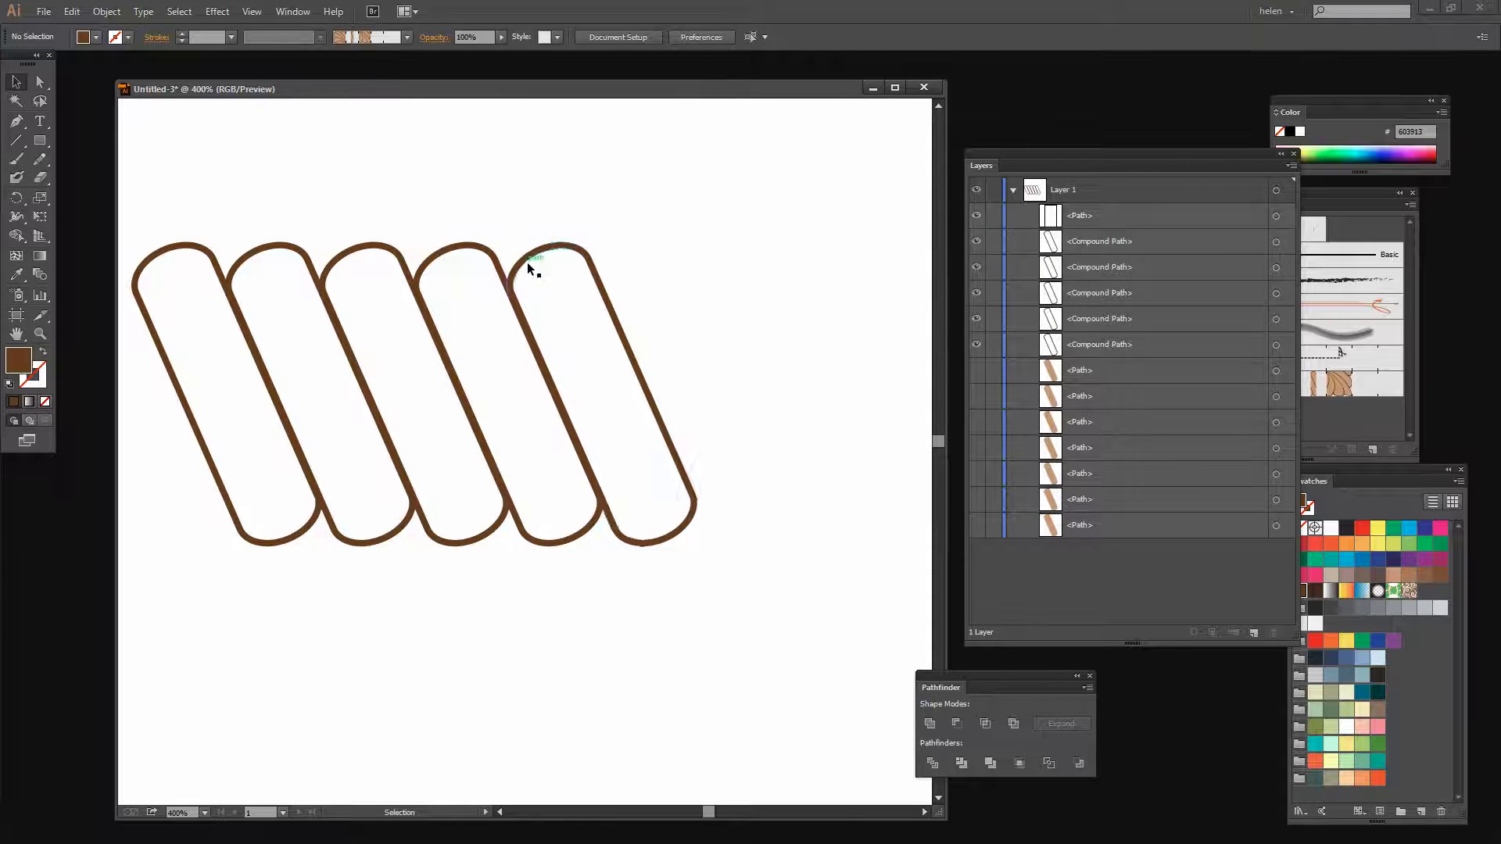
# Select the five remaining bar outlines without the rectangle and merge them into one compound path with Pathfinder Unite
pyautogui.moveTo(398, 556); pyautogui.dragTo(462, 516)
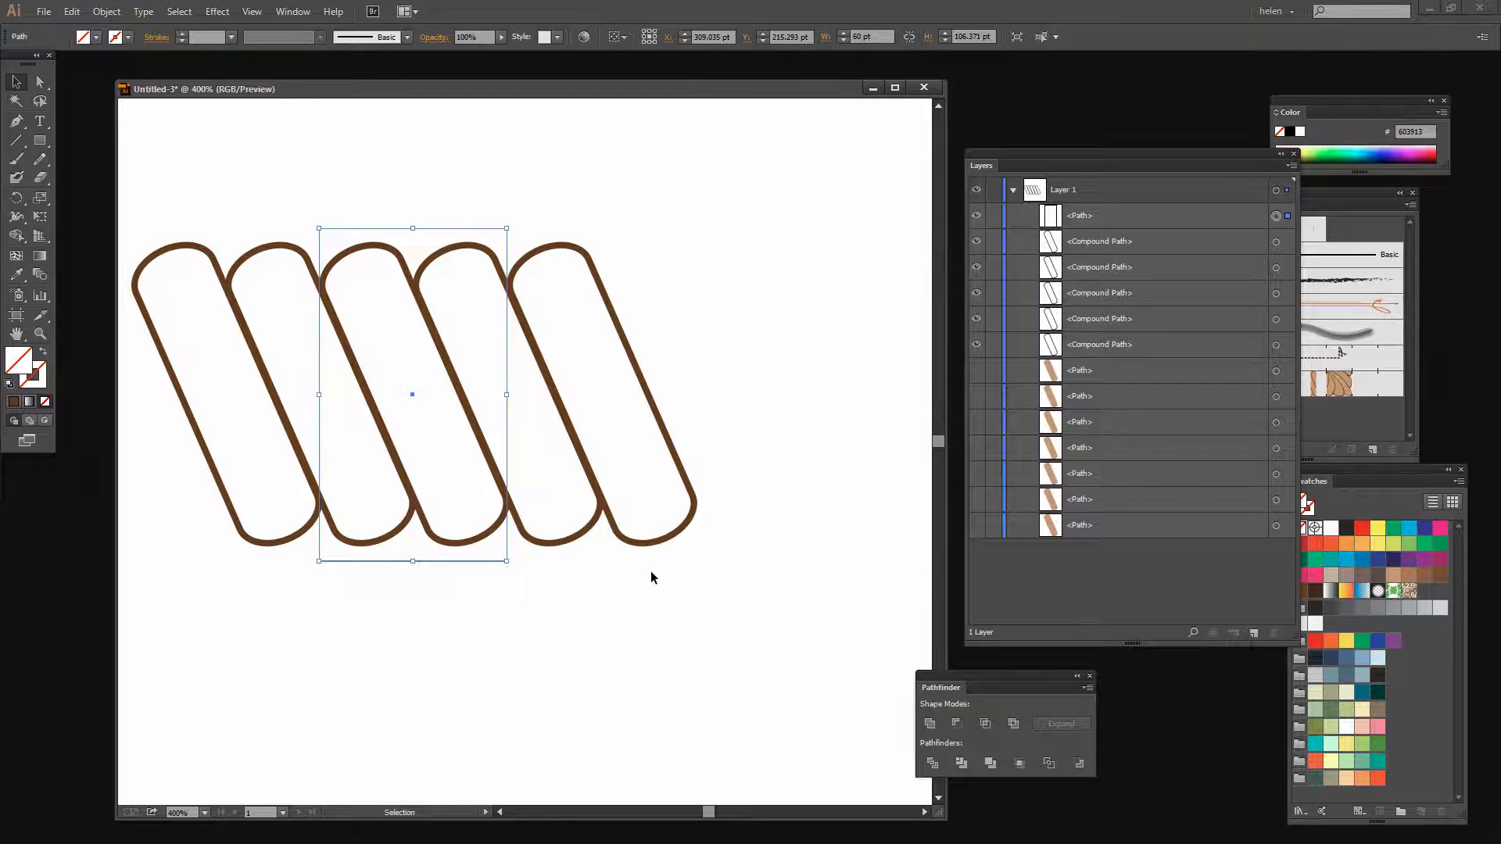
pyautogui.click(1276, 242)
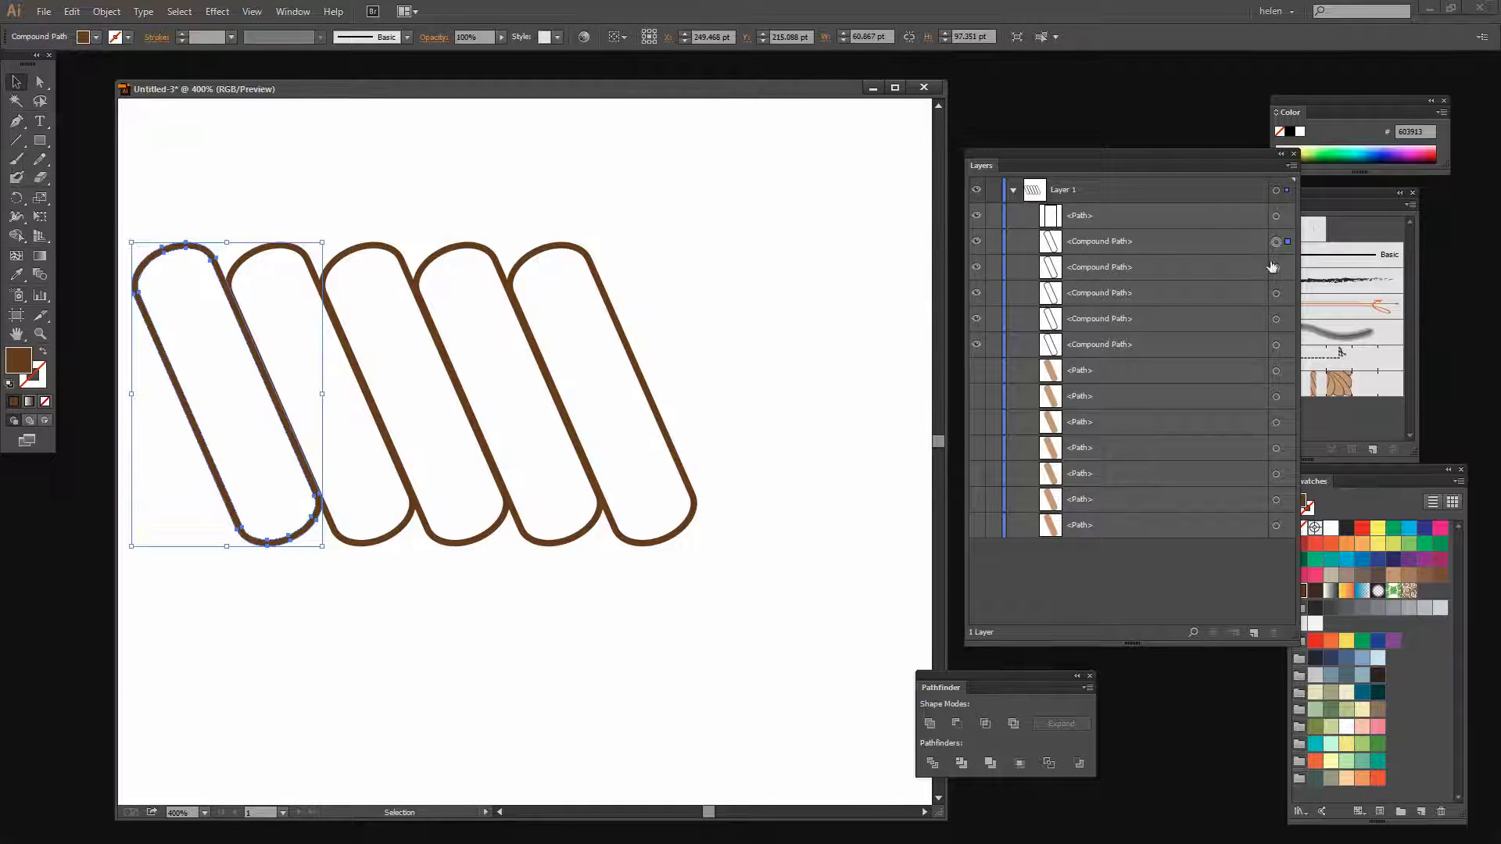
pyautogui.keyDown('shift'); pyautogui.click(1277, 268); pyautogui.keyUp('shift')
pyautogui.keyDown('shift'); pyautogui.click(1276, 293); pyautogui.keyUp('shift')
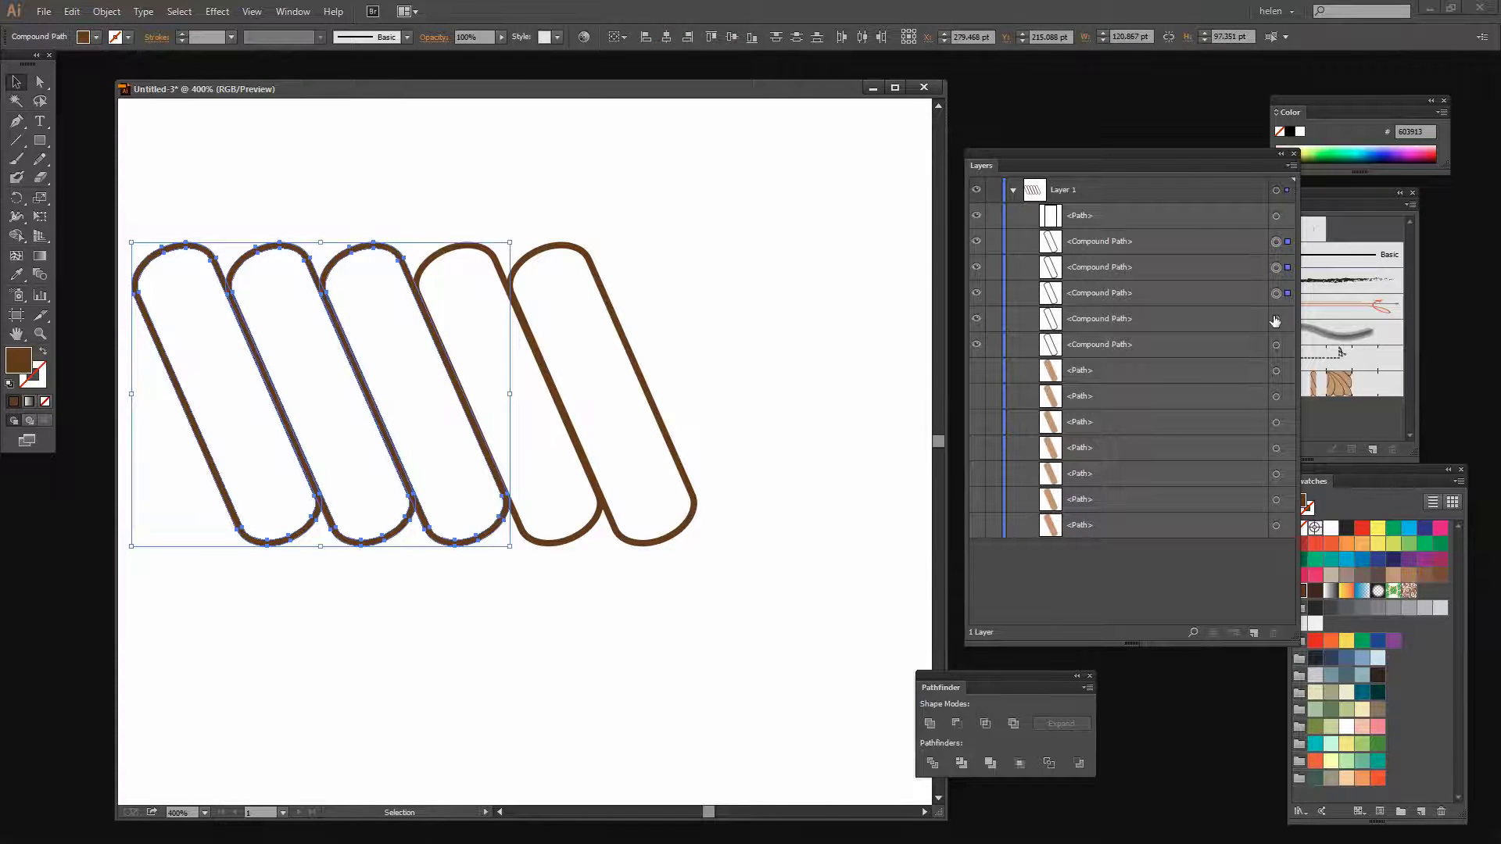
pyautogui.keyDown('shift'); pyautogui.click(1276, 319); pyautogui.keyUp('shift')
pyautogui.keyDown('shift'); pyautogui.click(1277, 345); pyautogui.keyUp('shift')
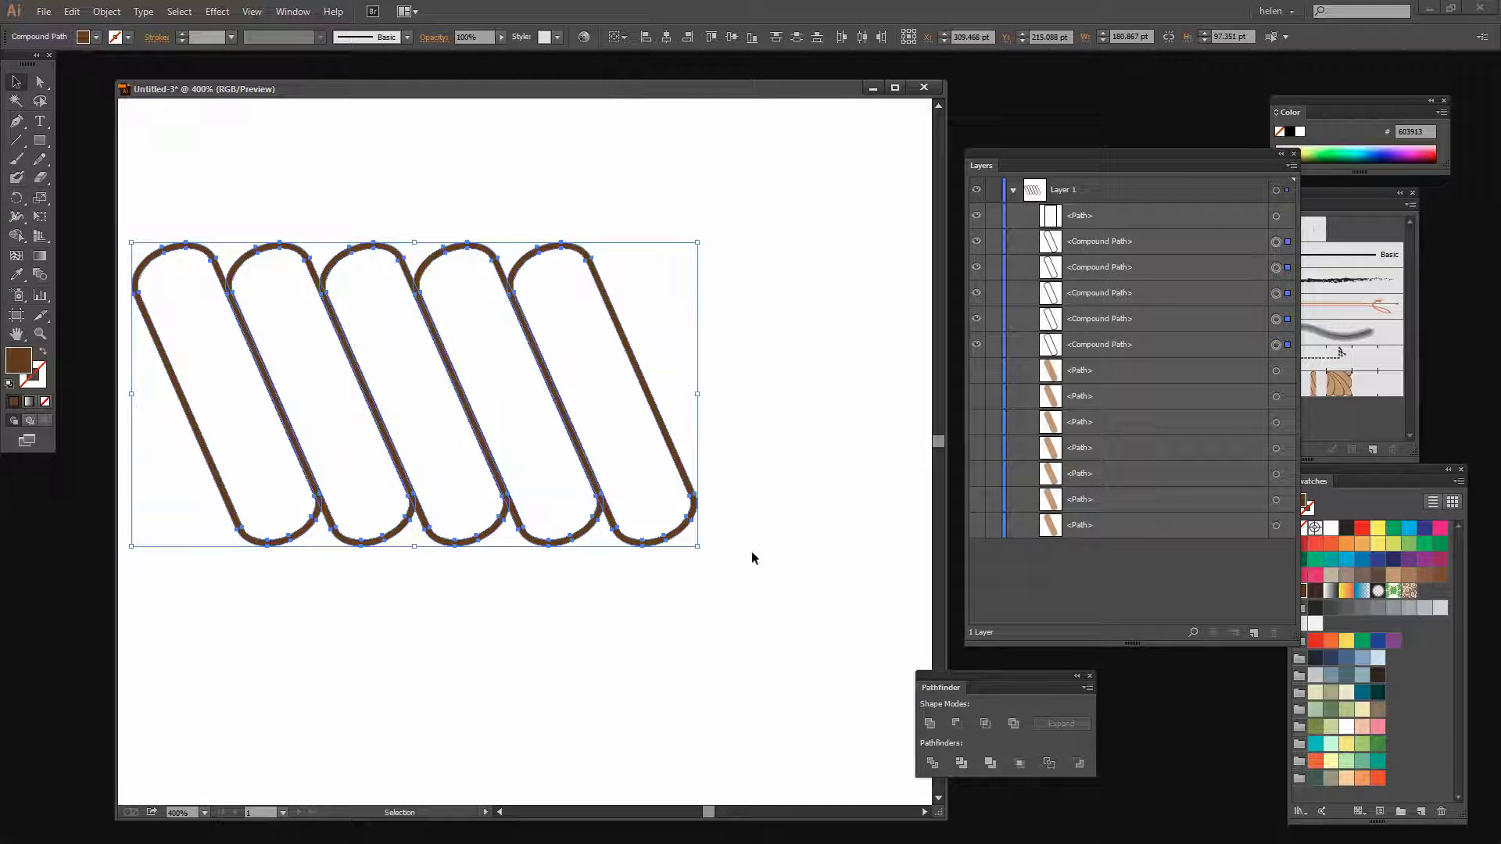
pyautogui.click(929, 724)
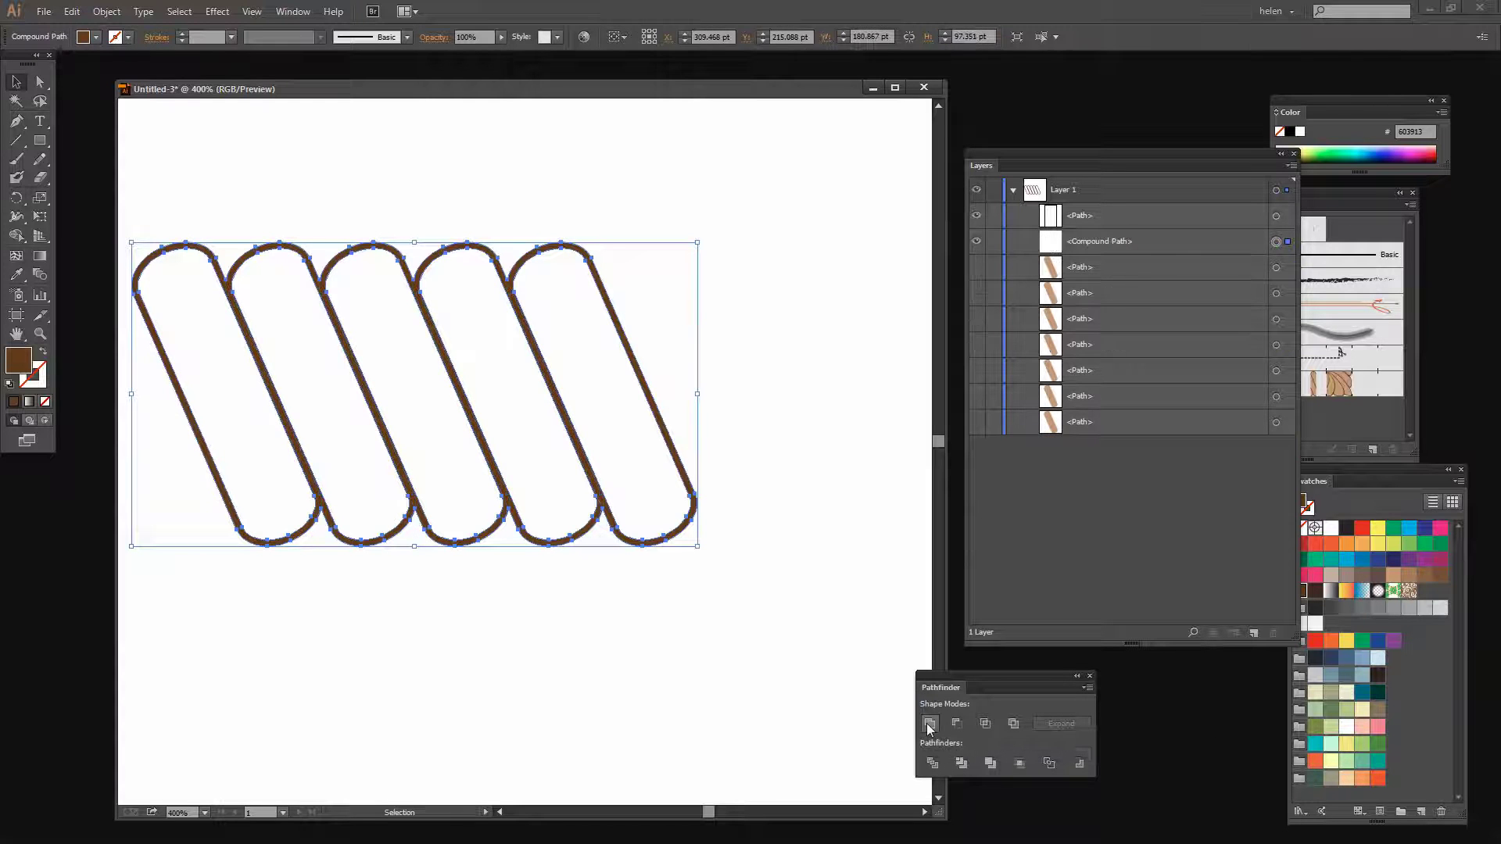
pyautogui.click(290, 12)
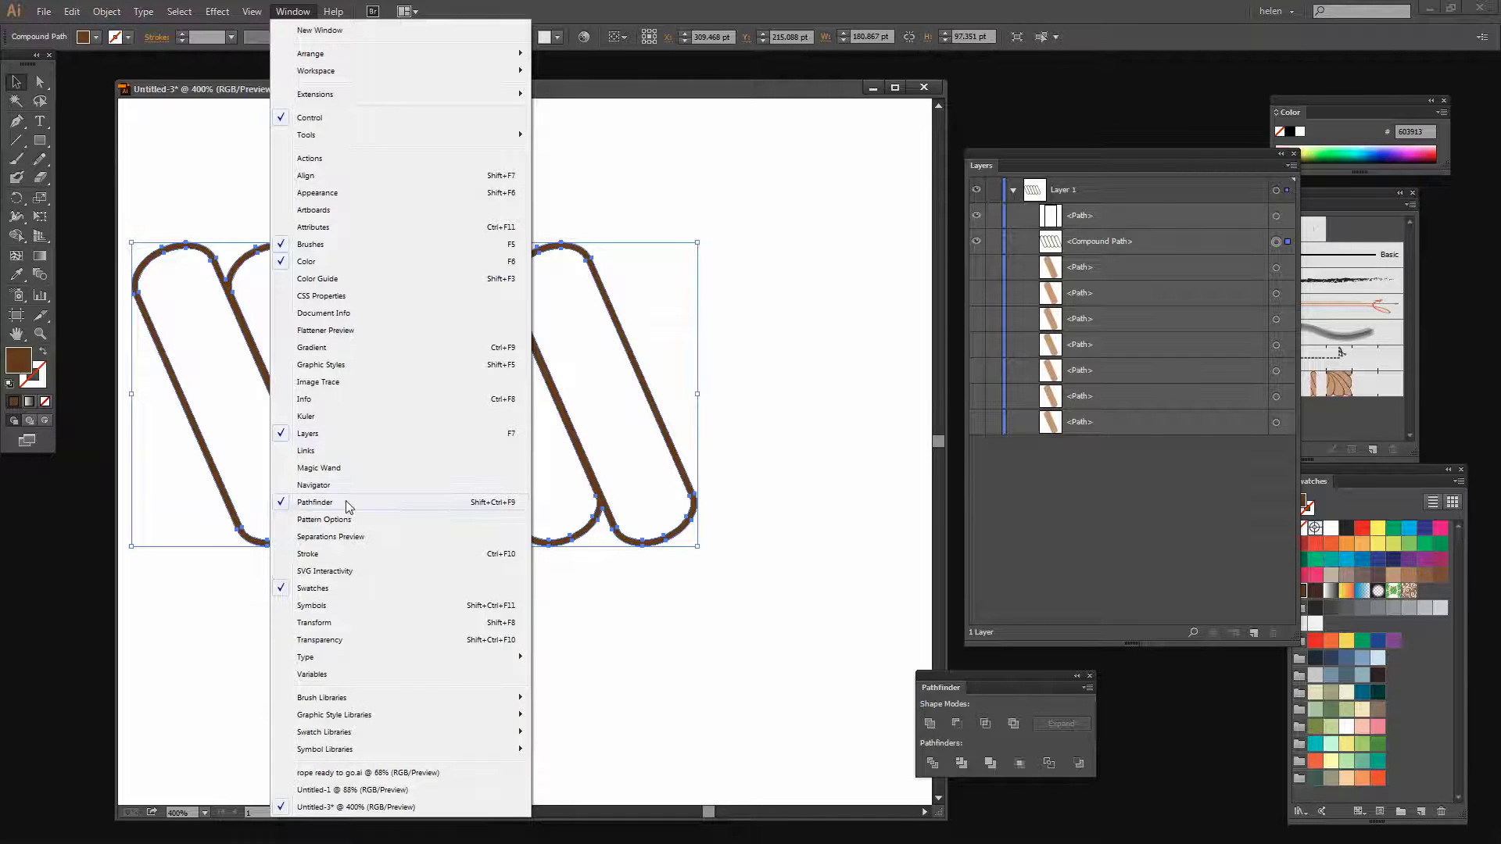
pyautogui.click(959, 688)
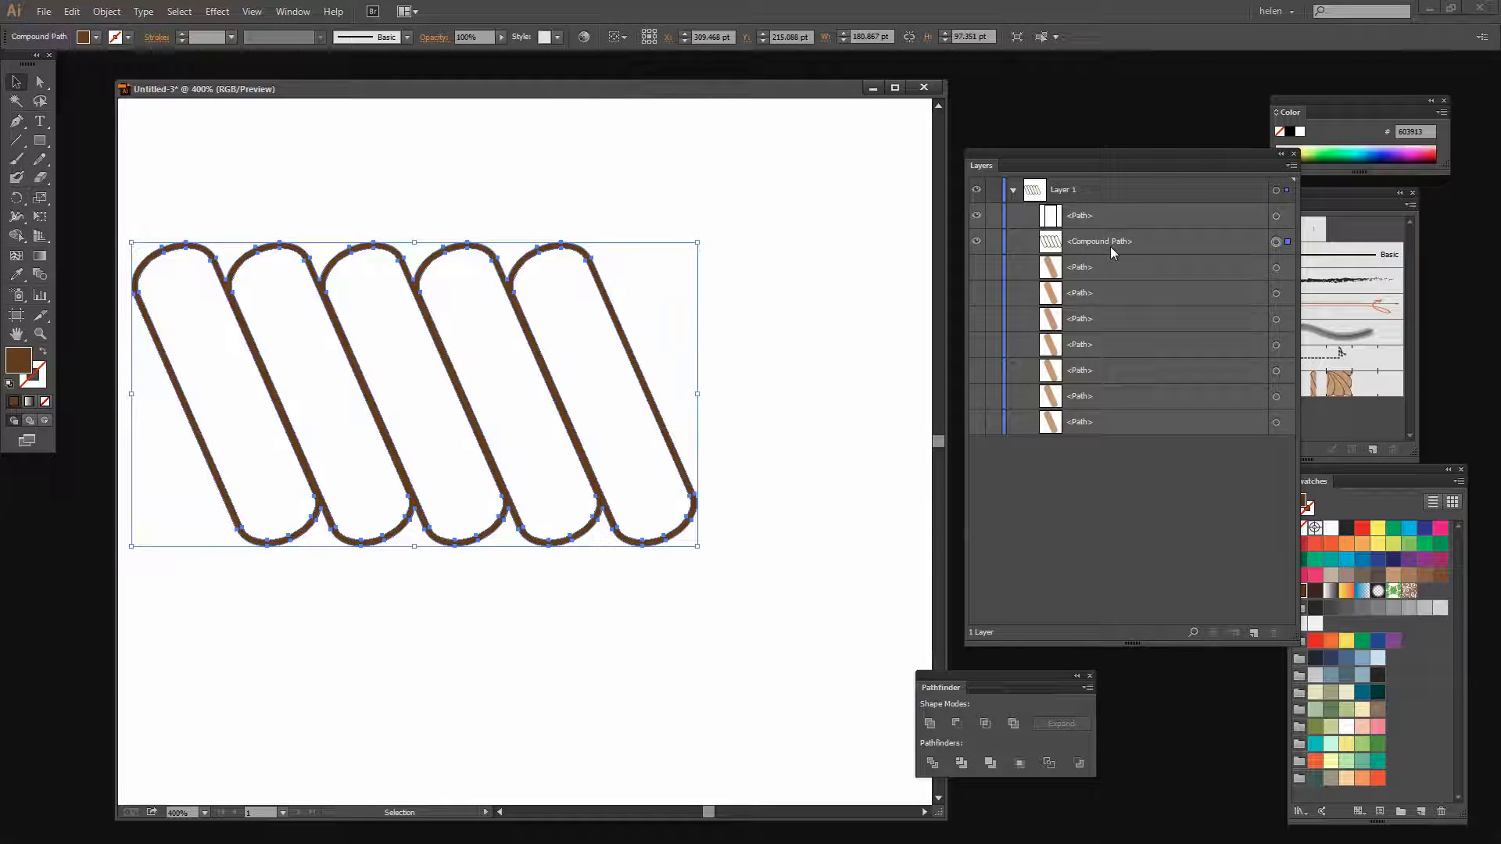
# Select the rectangle on its own and paste five copies of it in place in front of the united outlines
pyautogui.click(1063, 216)
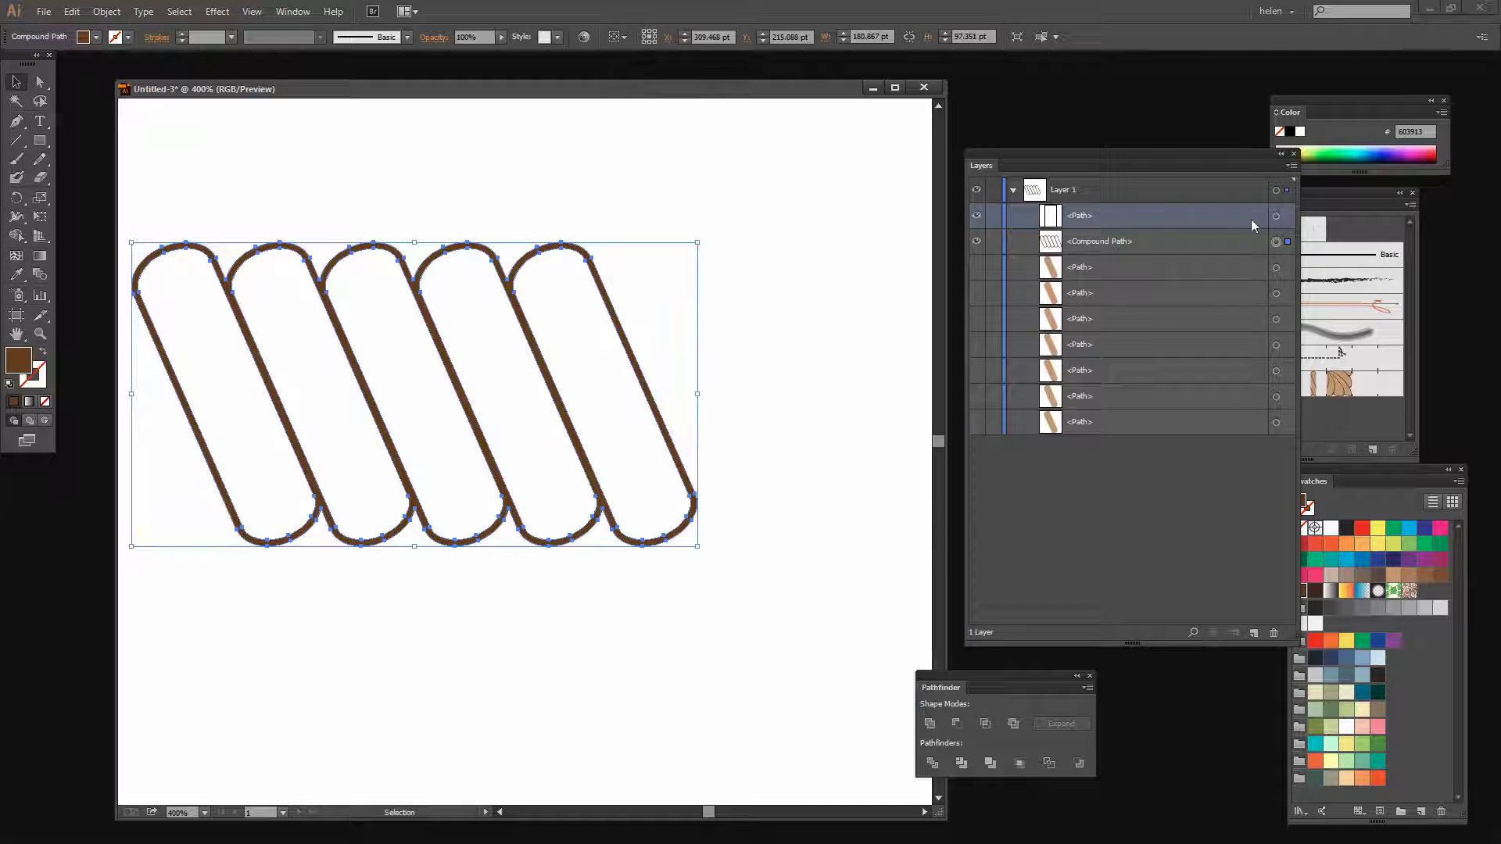
pyautogui.click(1276, 216)
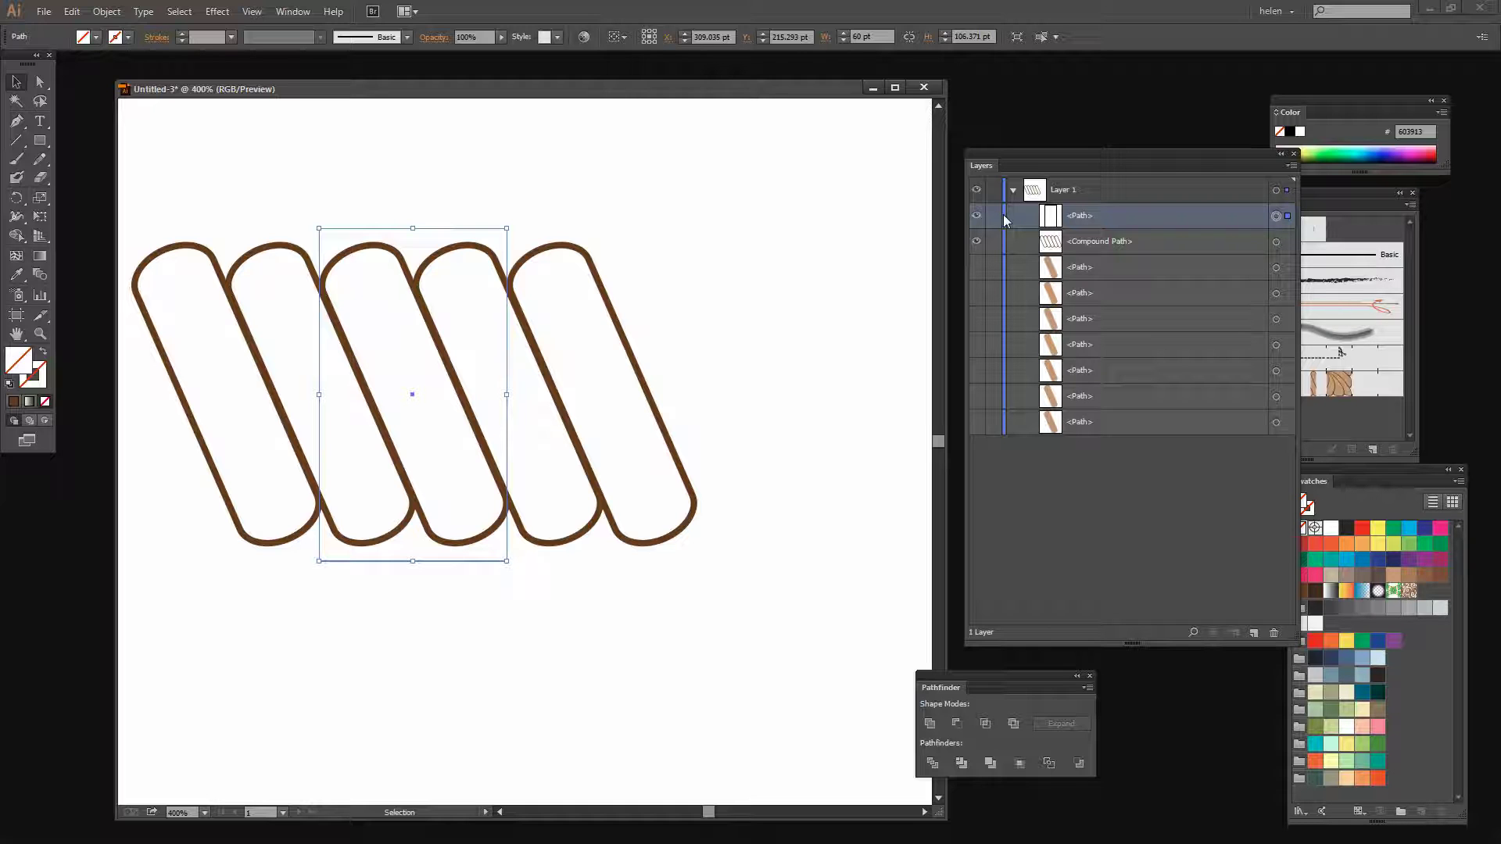
pyautogui.hotkey('ctrl', 'f')
pyautogui.hotkey('ctrl', 'f')
pyautogui.hotkey('ctrl', 'f')
pyautogui.hotkey('ctrl', 'f')
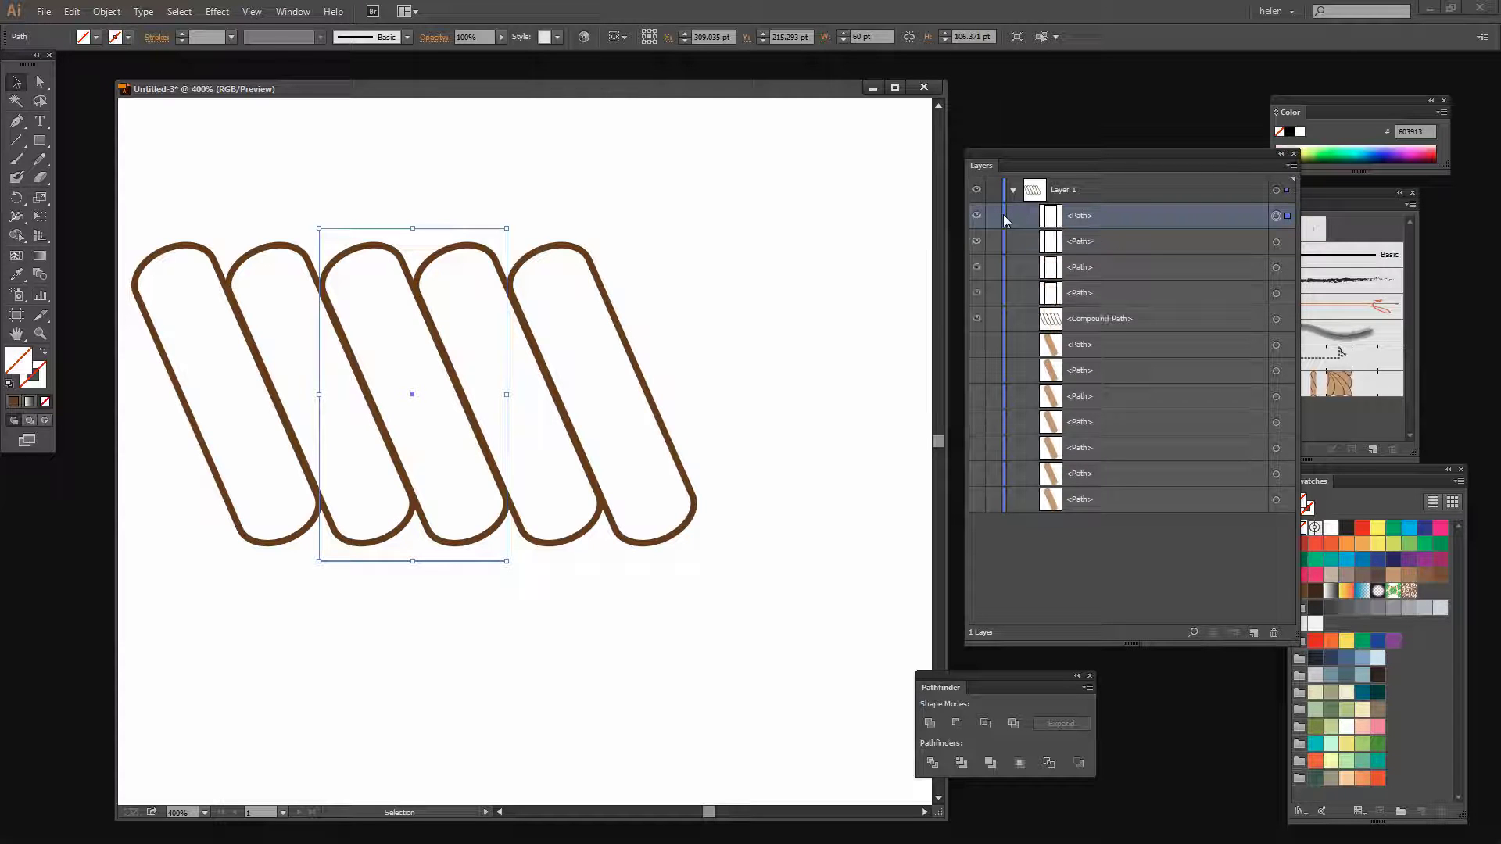
pyautogui.hotkey('ctrl', 'f')
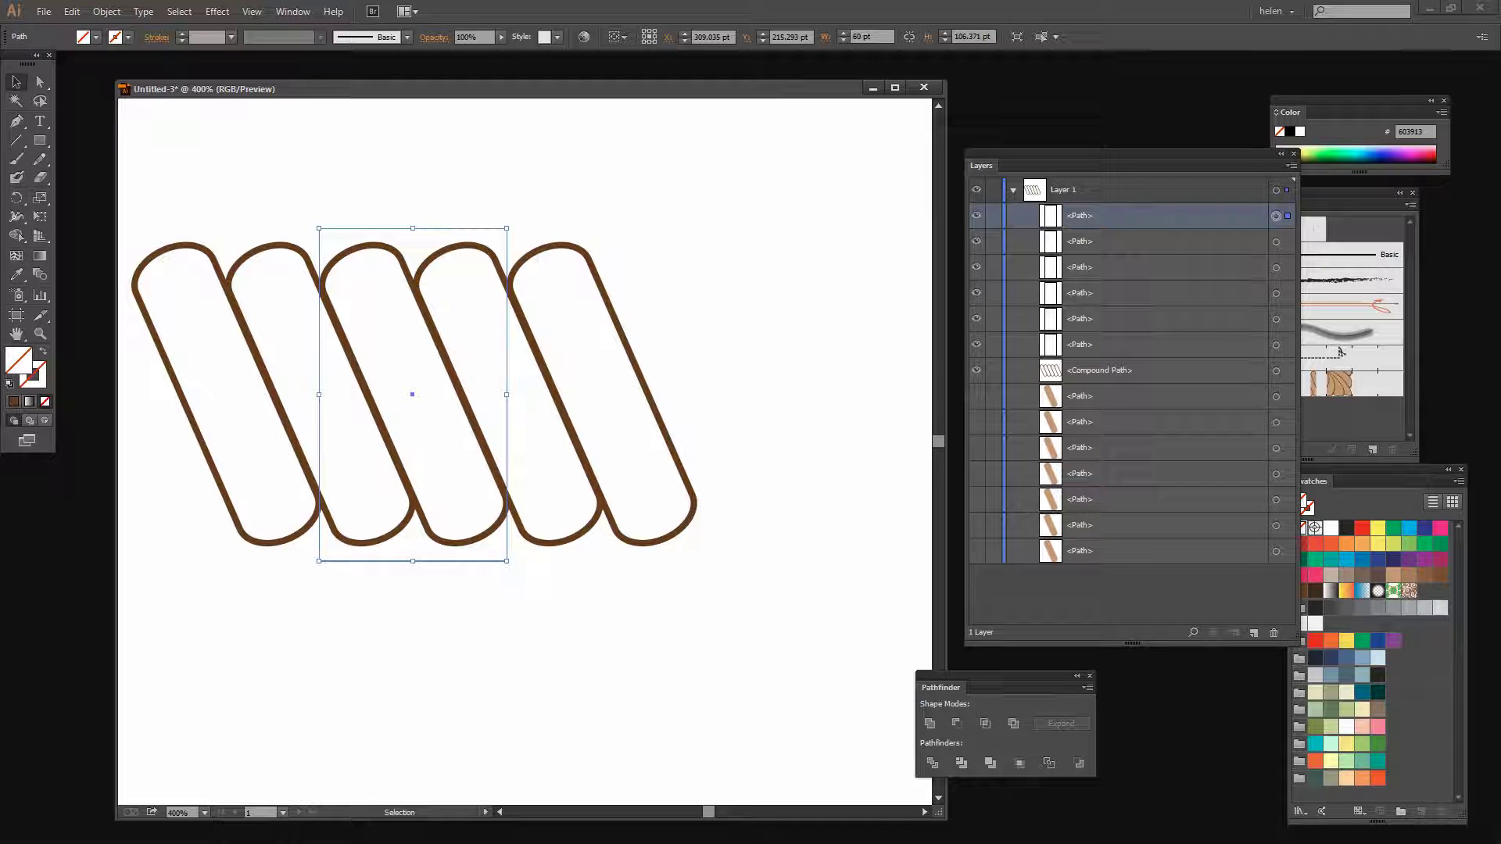
pyautogui.click(72, 11)
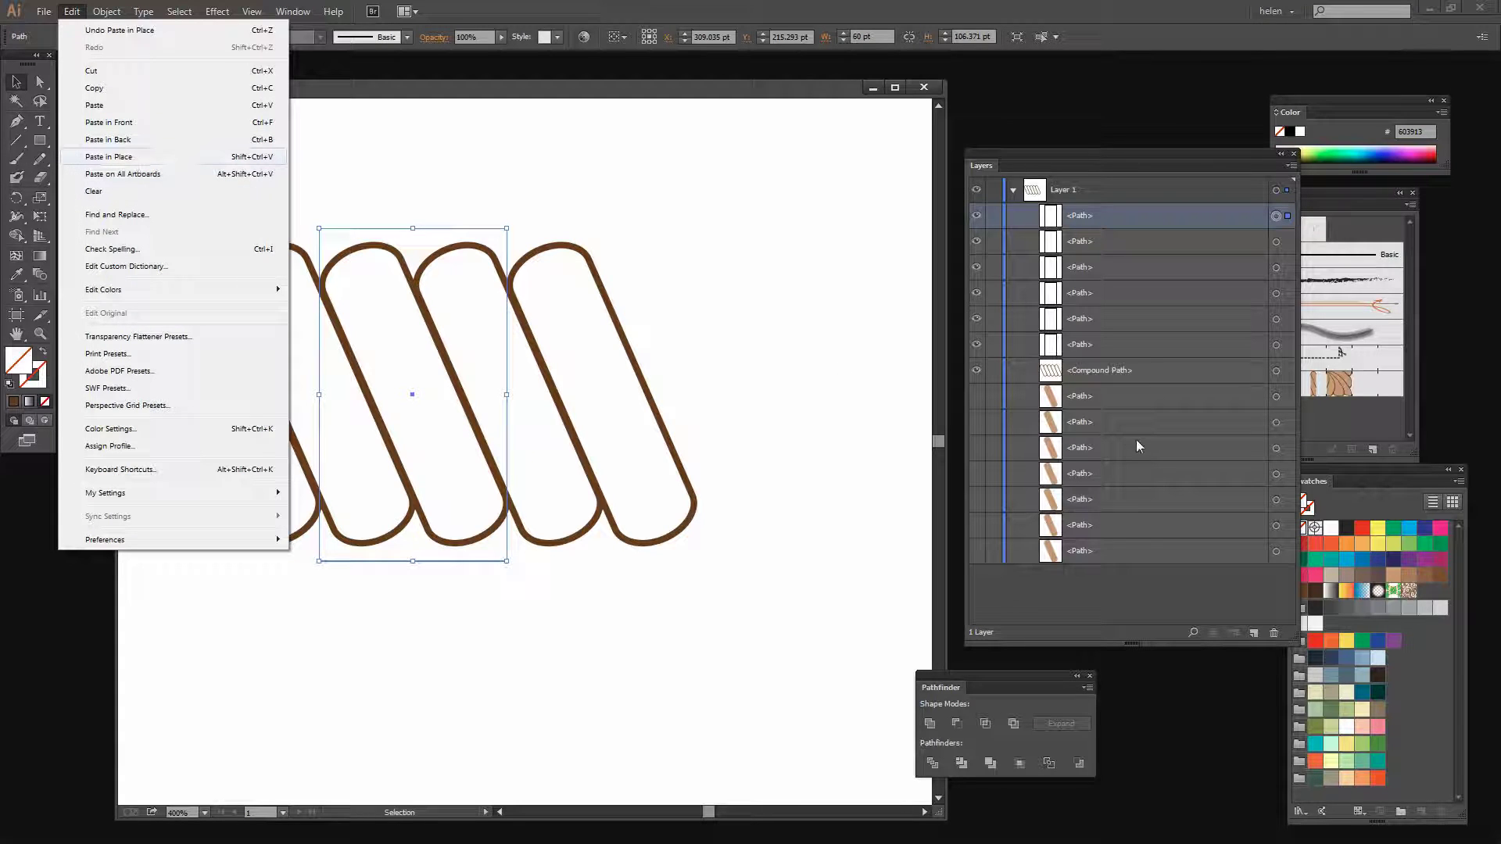
# Hide the five upper rectangle copies and crop the united outlines to the remaining rectangle with Pathfinder Intersect
pyautogui.click(1105, 226)
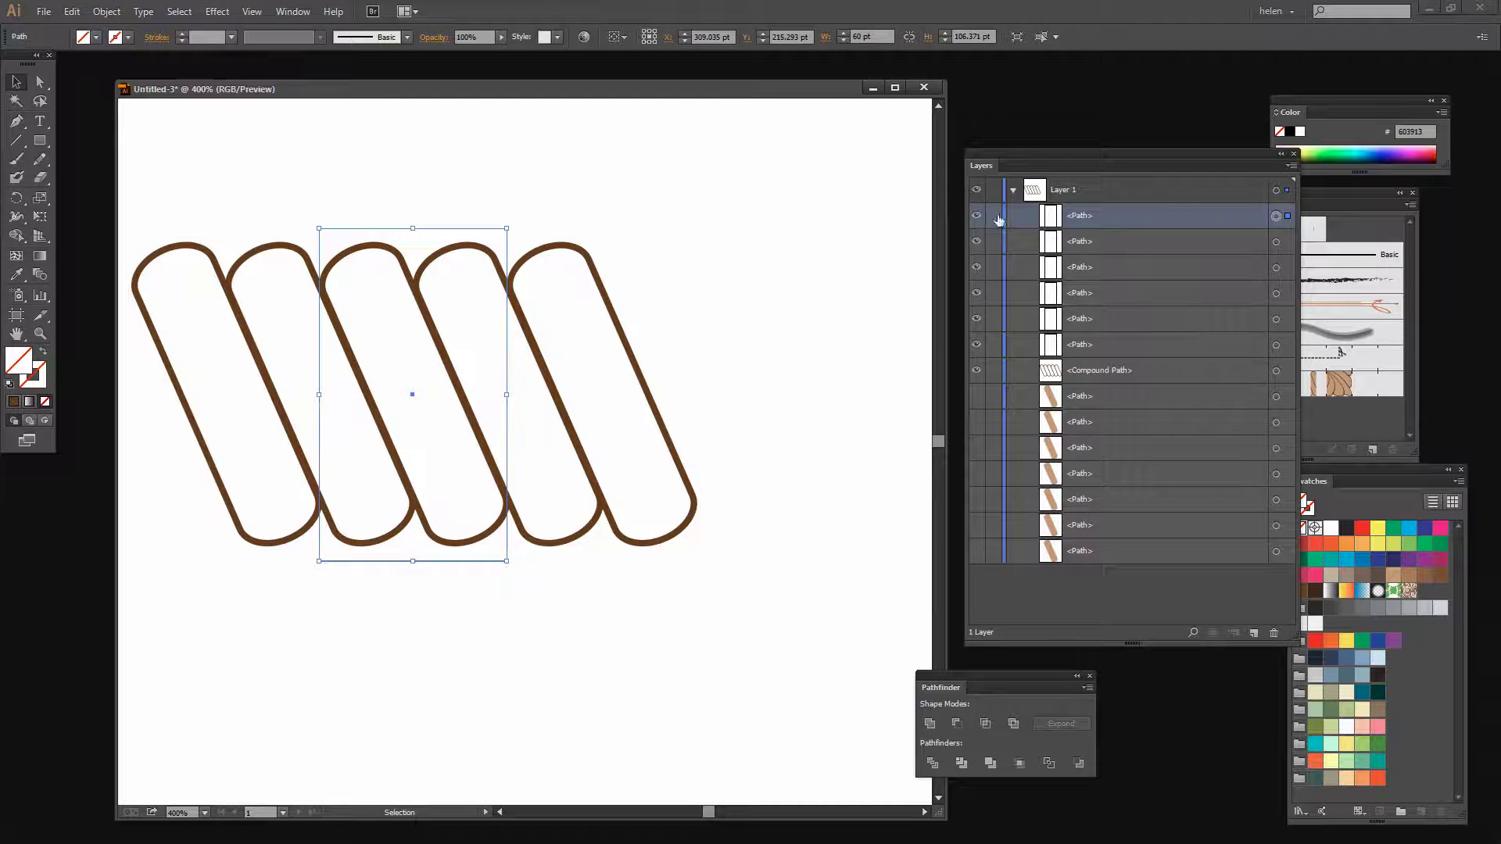
pyautogui.moveTo(977, 216); pyautogui.dragTo(976, 314)
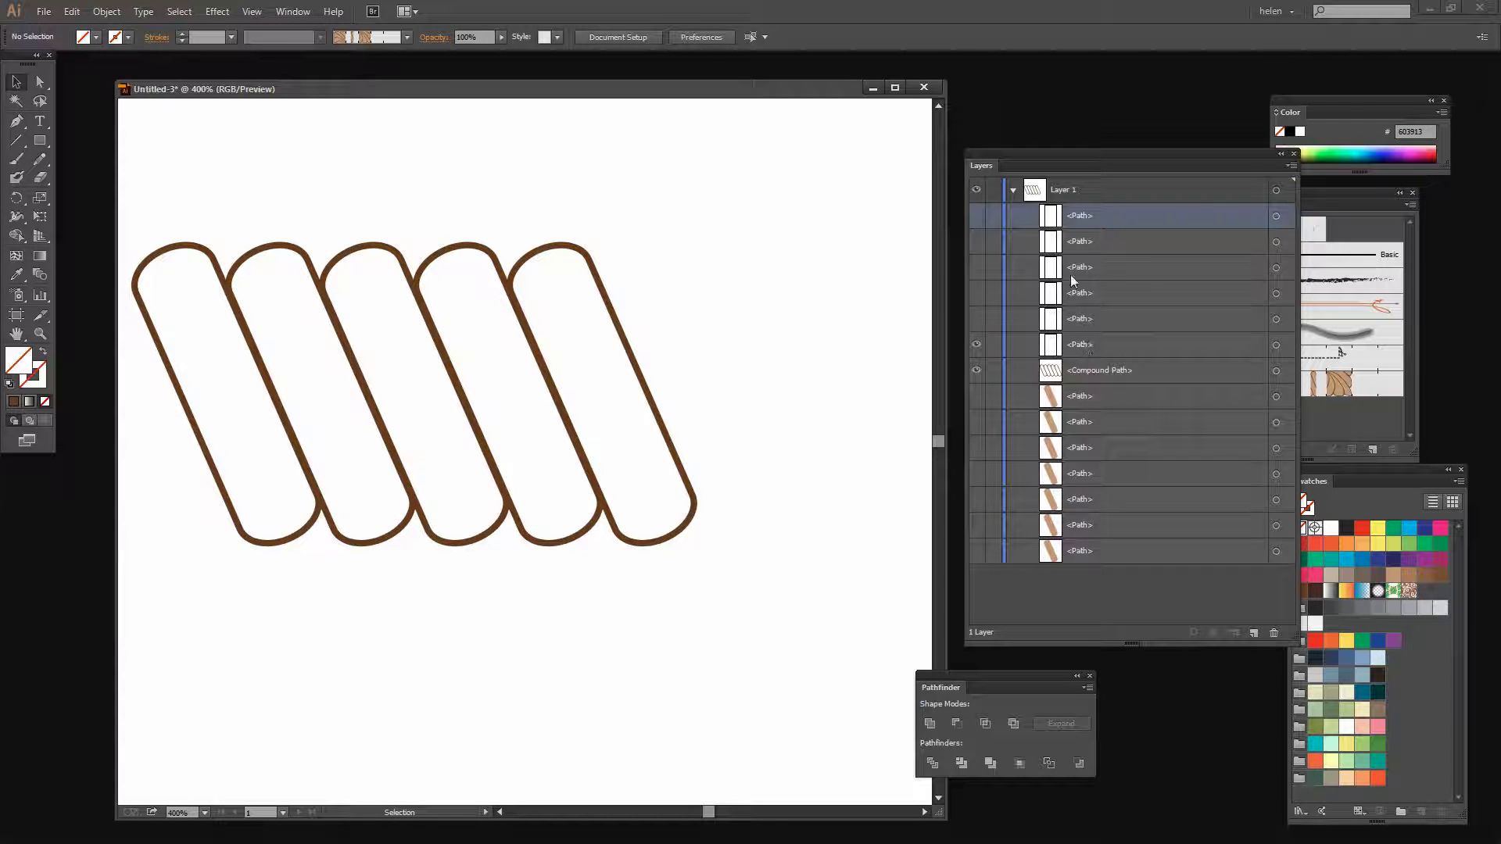
pyautogui.click(1076, 345)
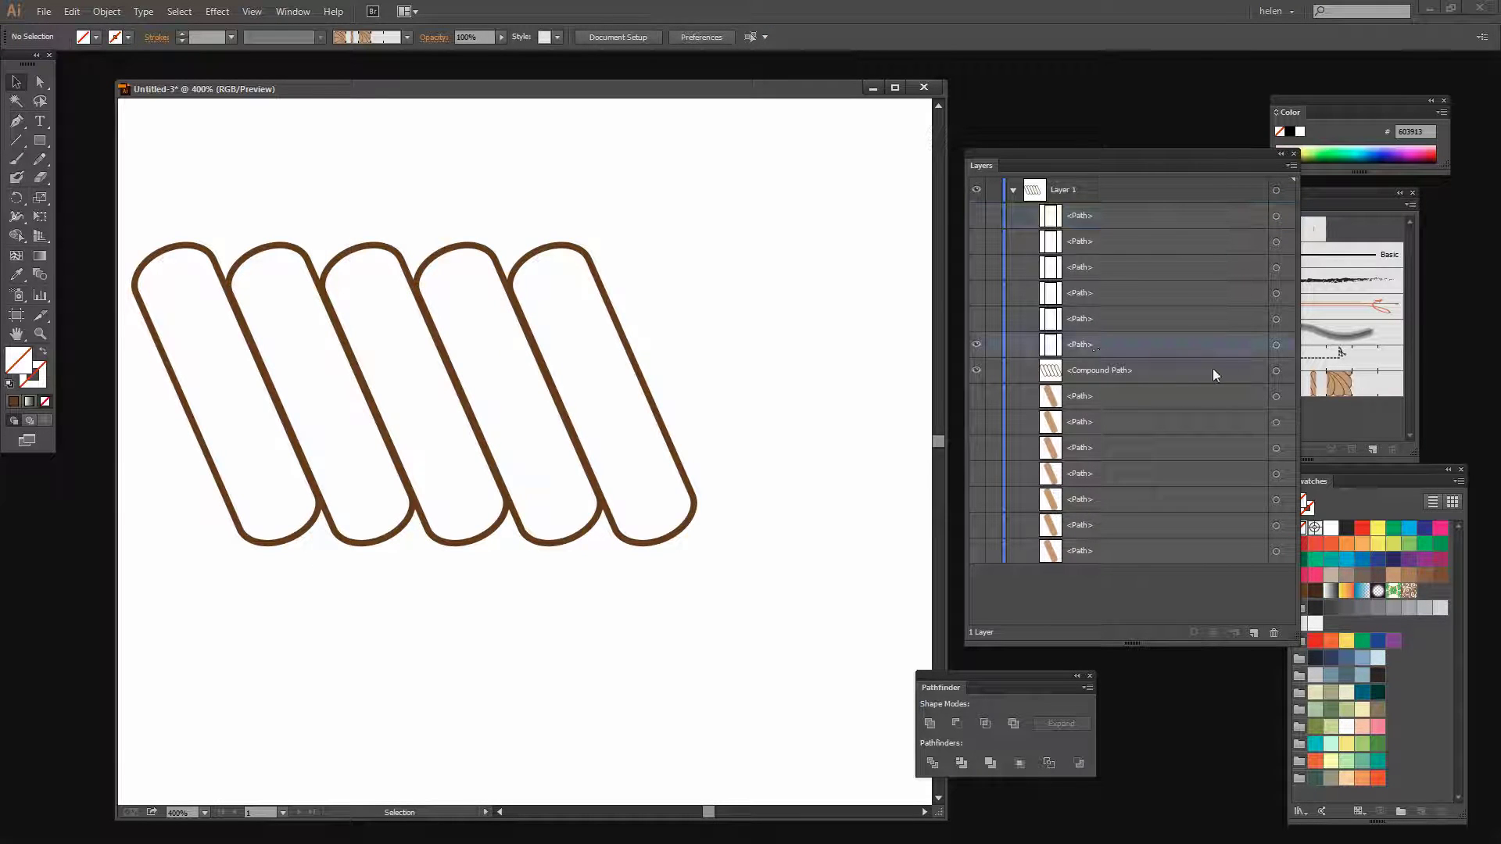
pyautogui.click(1275, 346)
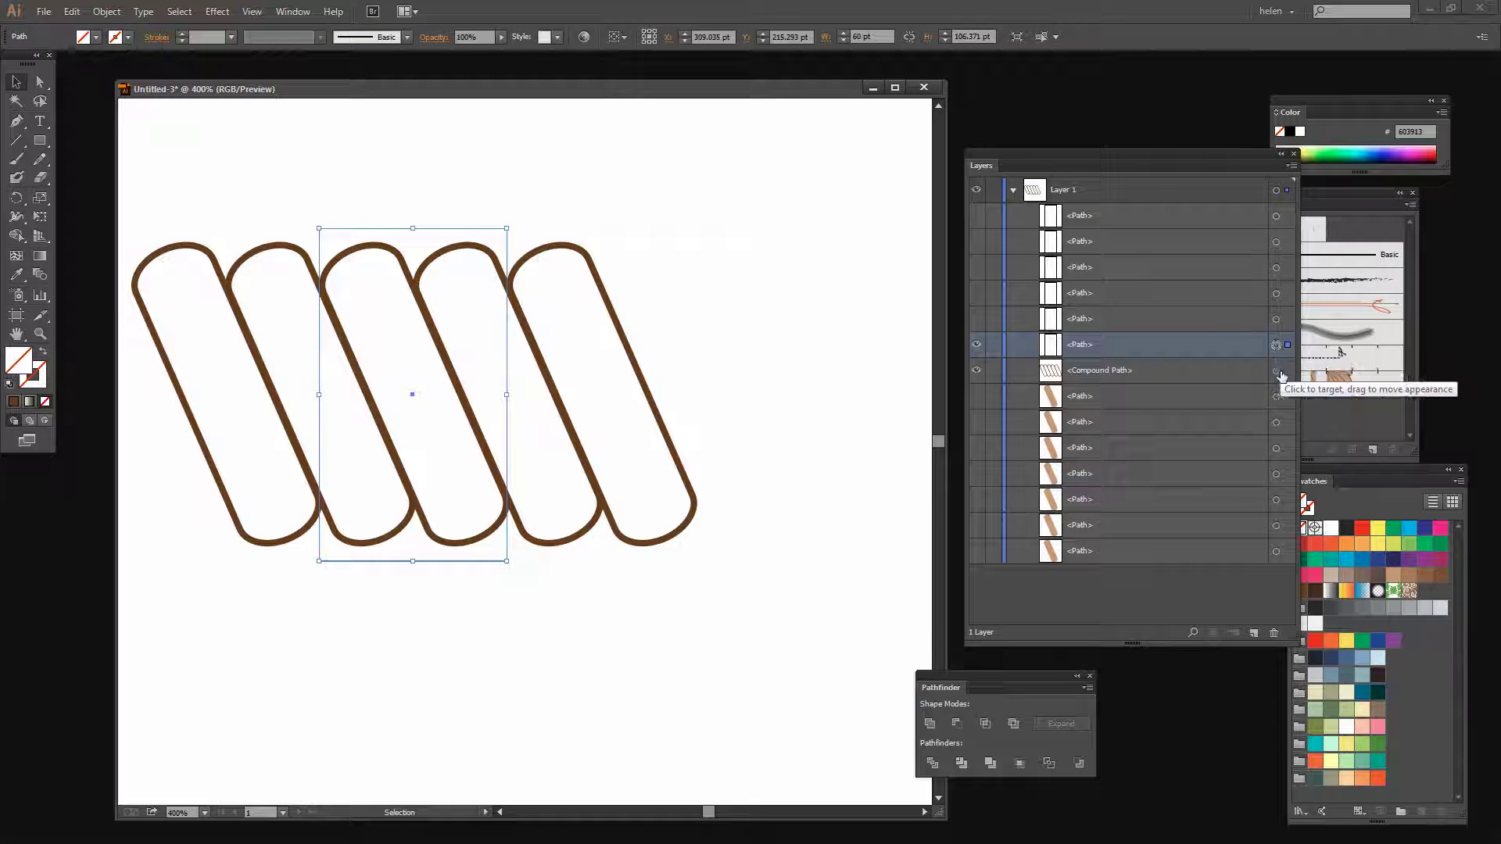
pyautogui.keyDown('shift'); pyautogui.click(1277, 370); pyautogui.keyUp('shift')
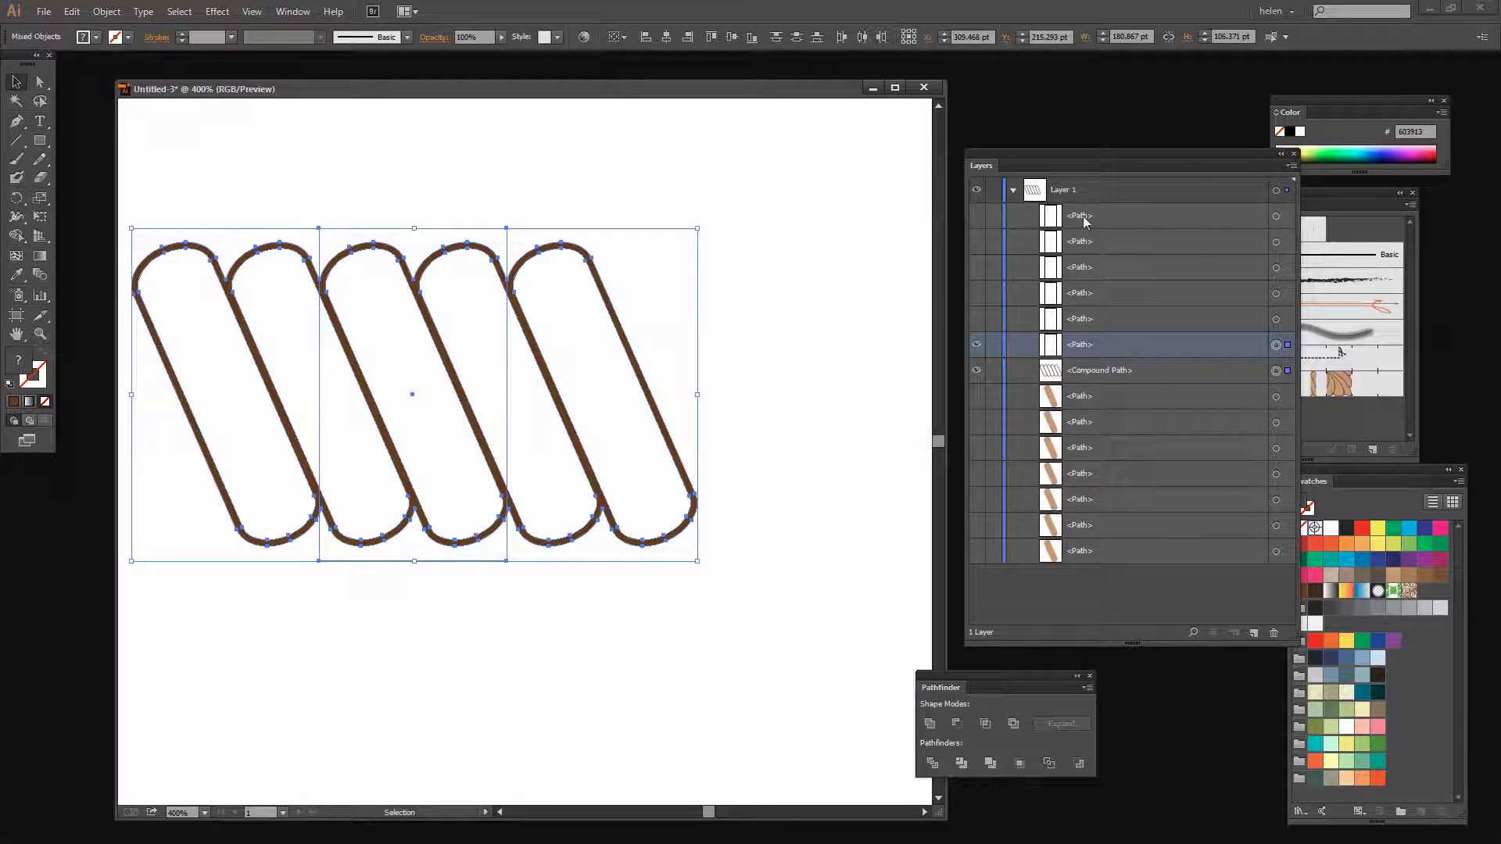
pyautogui.moveTo(1057, 157); pyautogui.dragTo(988, 151)
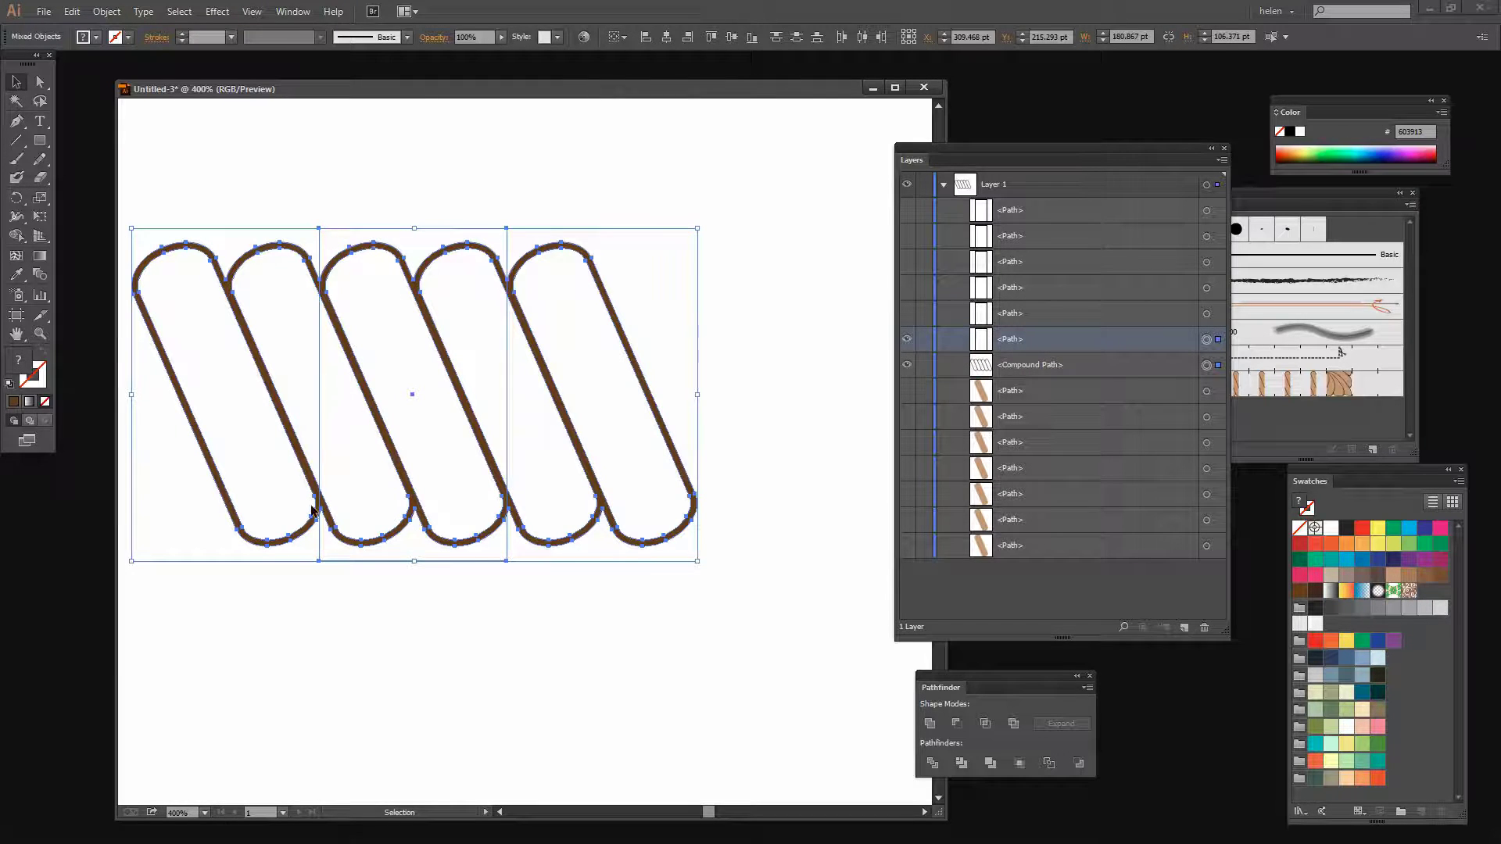
pyautogui.click(985, 725)
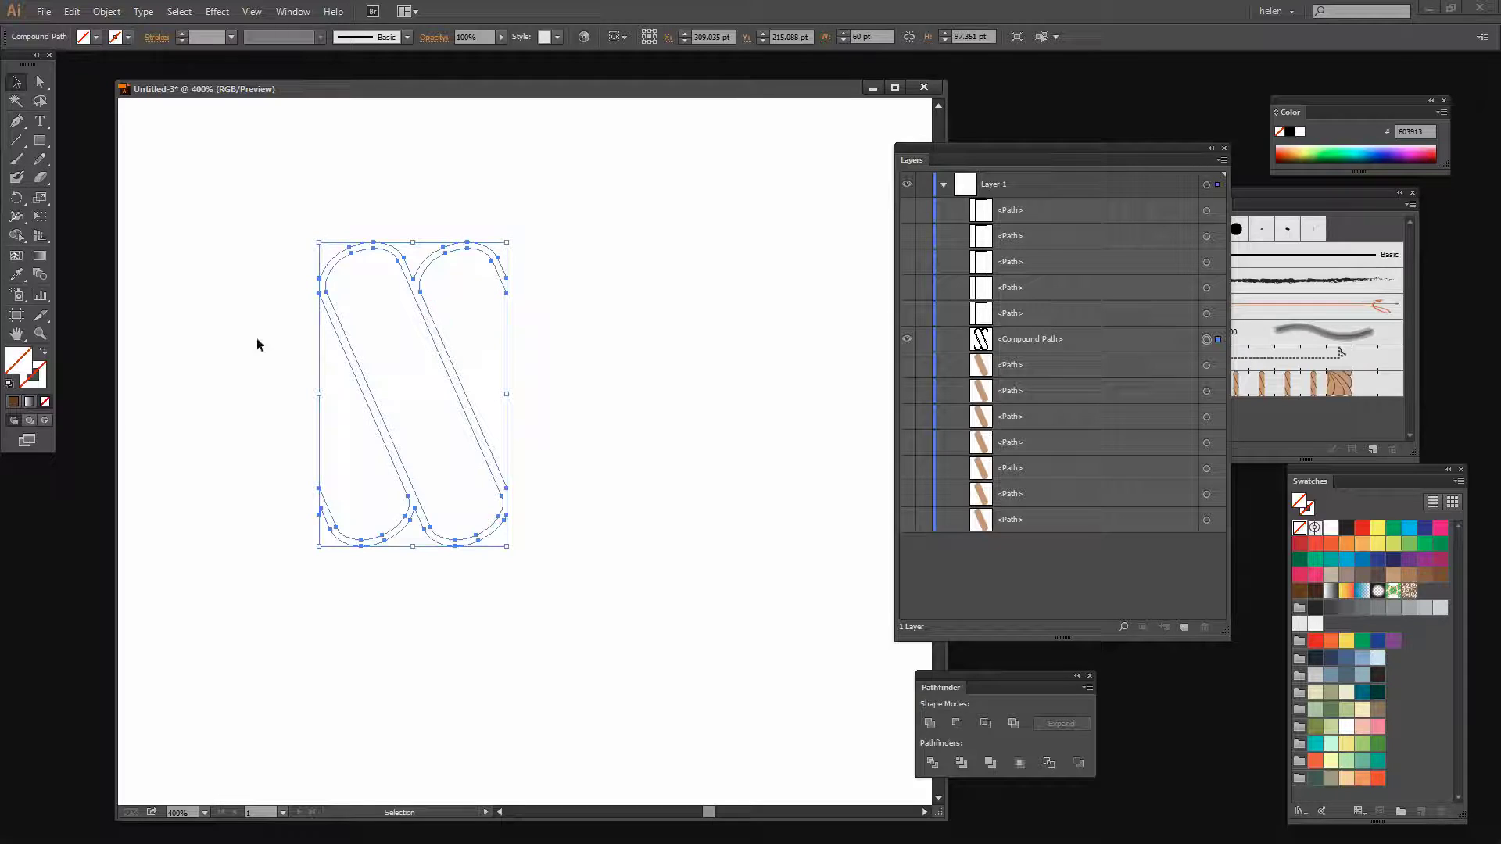
# Fill the cropped outline compound path with the dark brown 603913 and deselect it
pyautogui.click(14, 363)
pyautogui.click(12, 402)
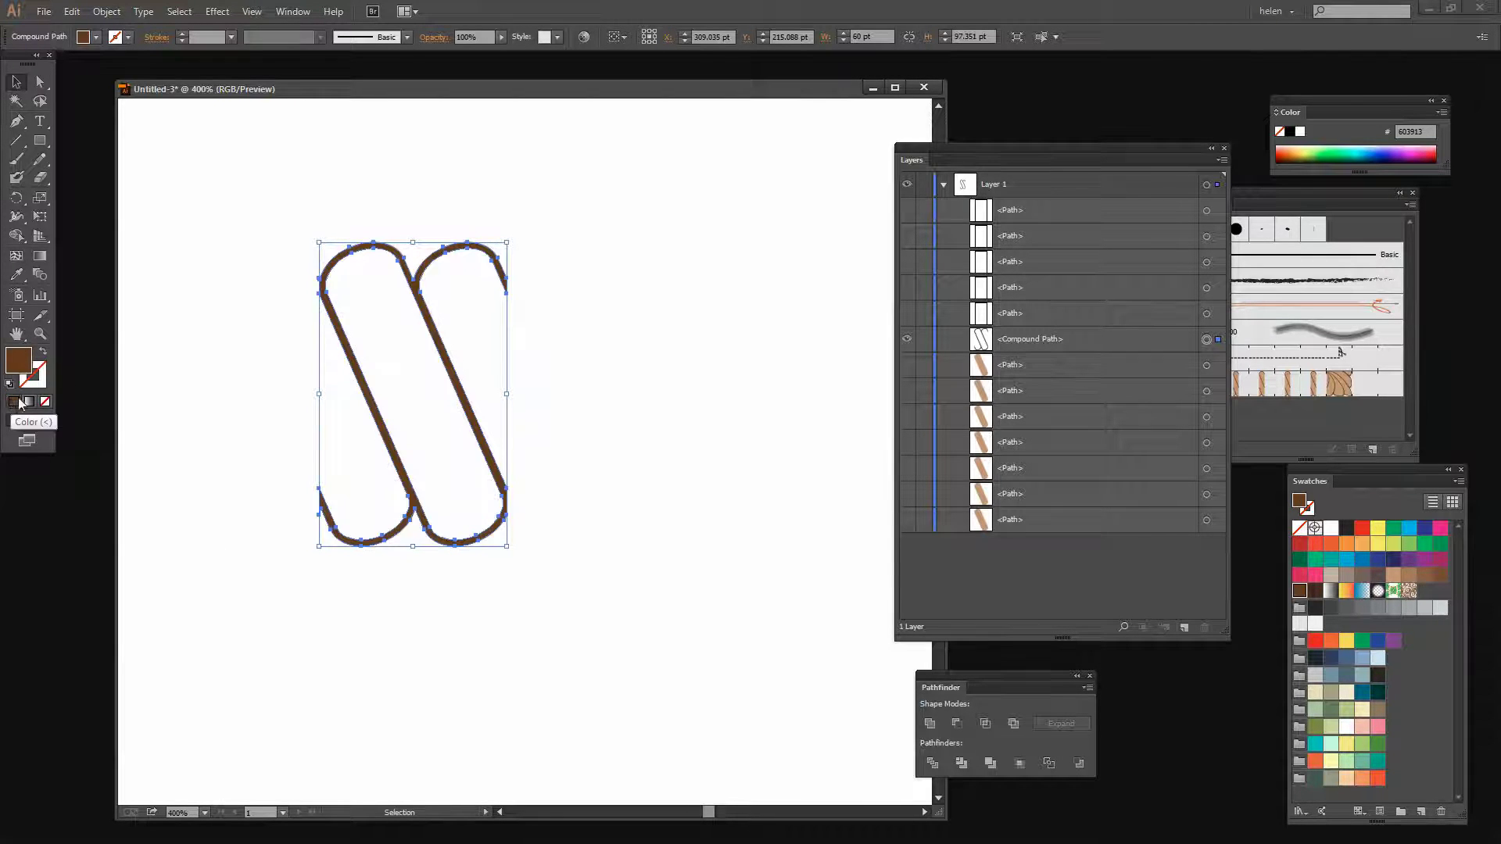
pyautogui.click(567, 630)
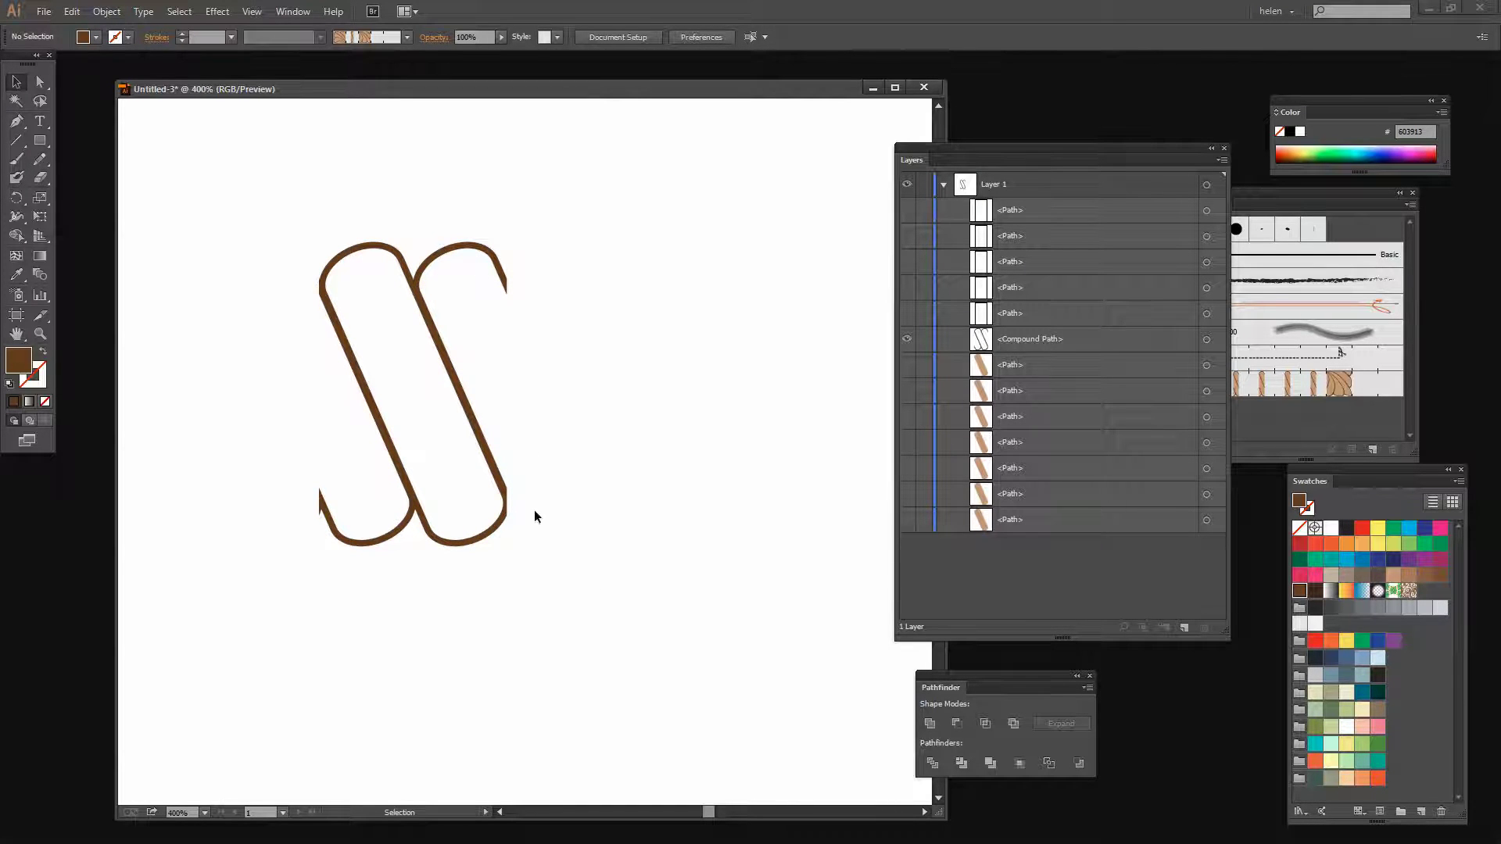
# Hide the cropped outline compound path and show all seven tan bars
pyautogui.click(907, 341)
pyautogui.click(907, 366)
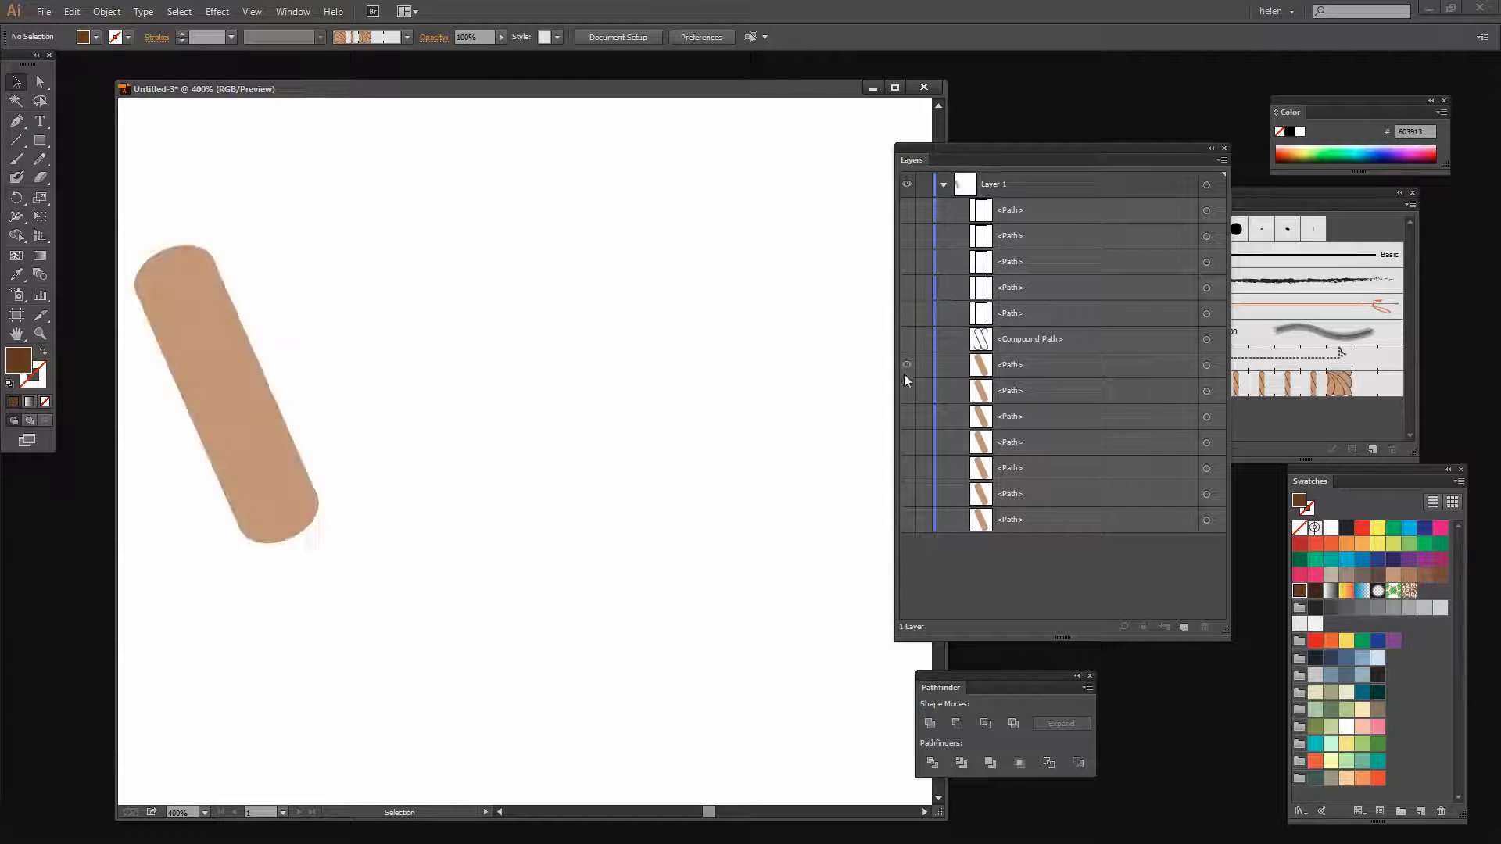
pyautogui.click(907, 390)
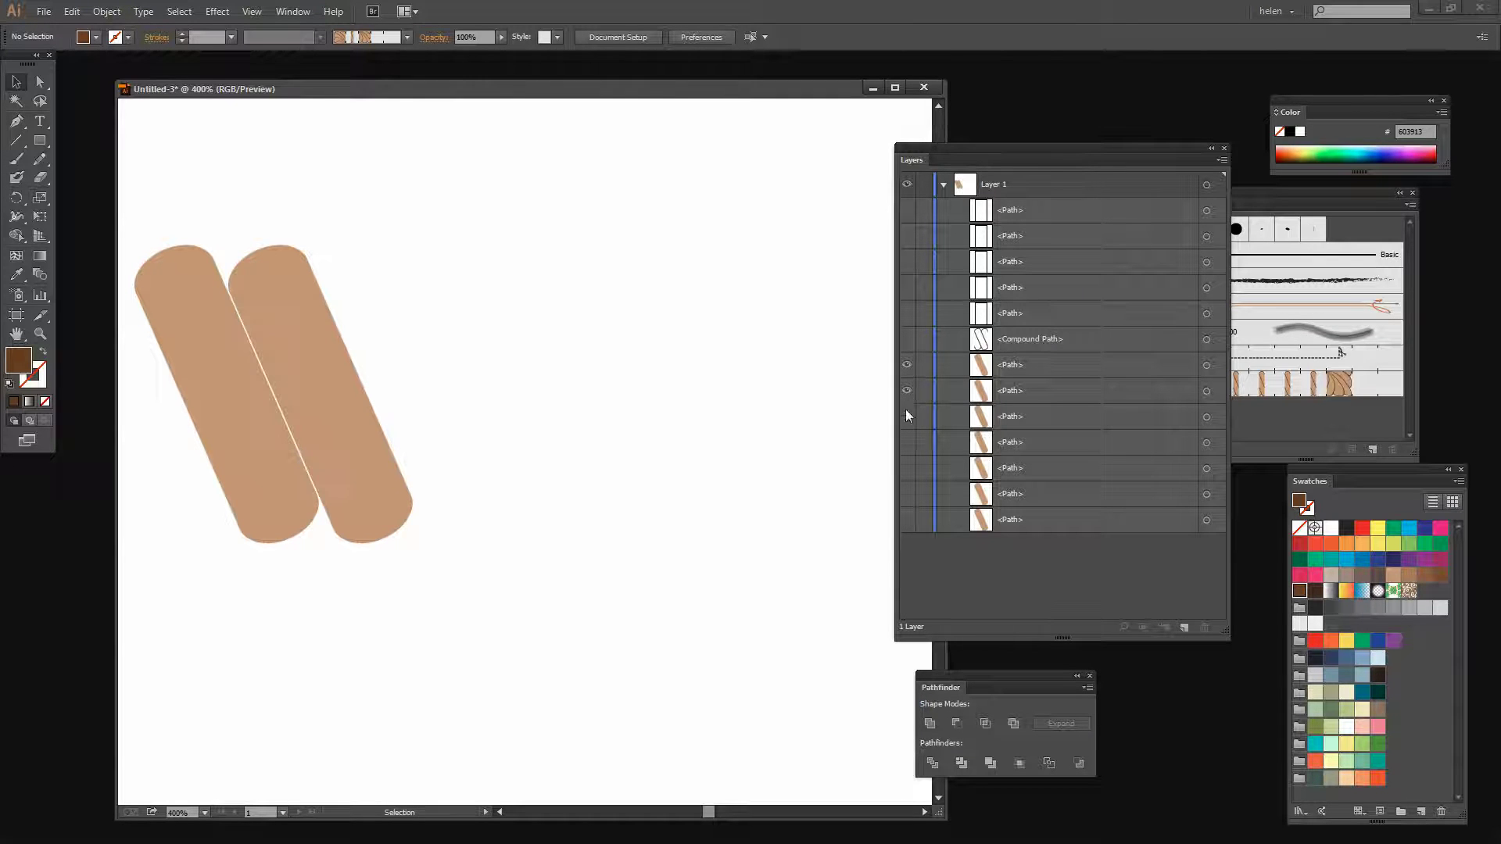
pyautogui.click(907, 416)
pyautogui.click(907, 442)
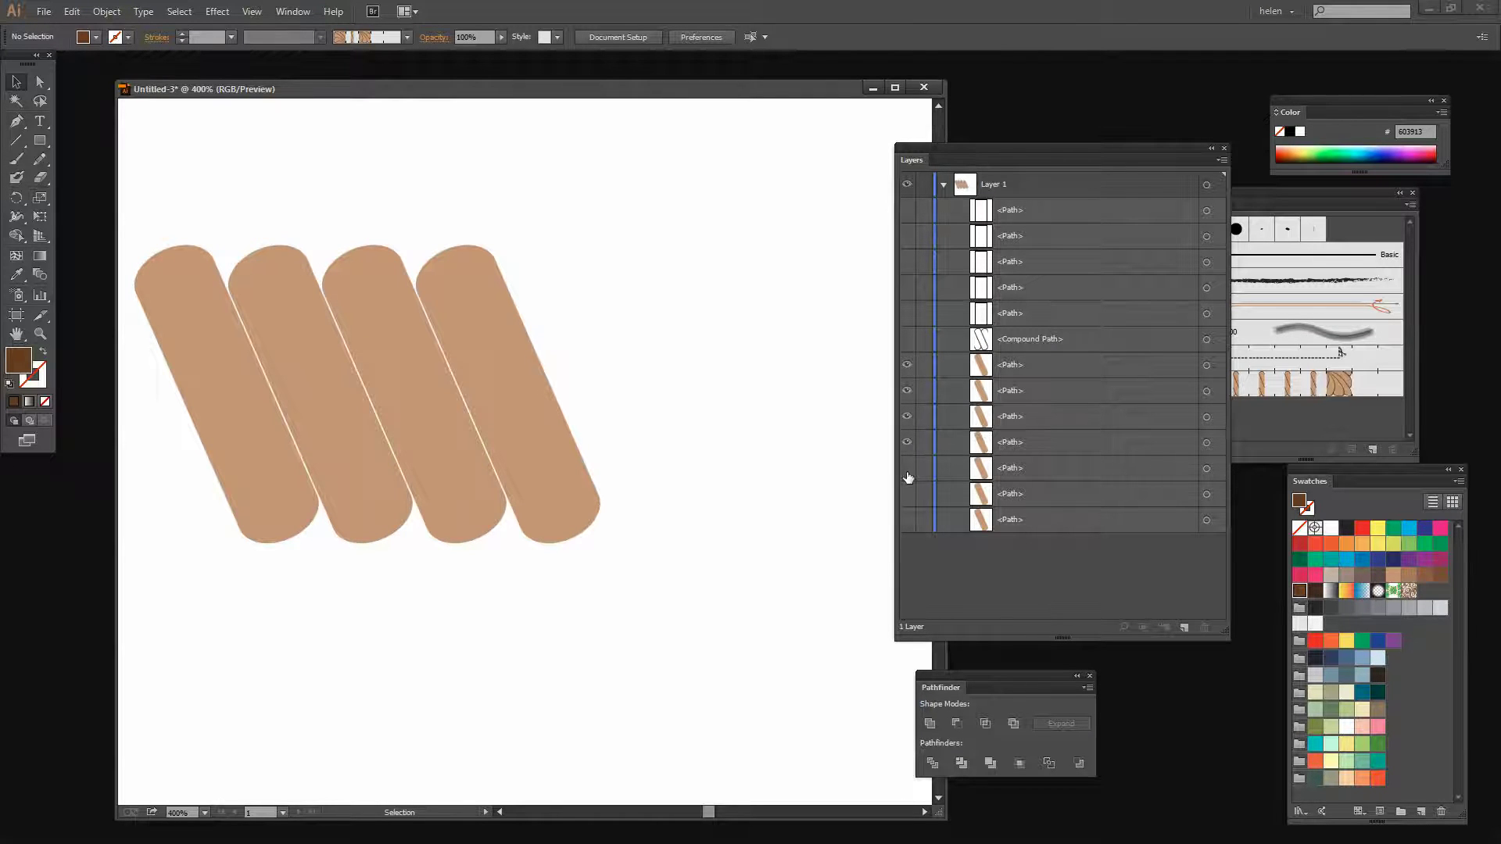
pyautogui.click(907, 468)
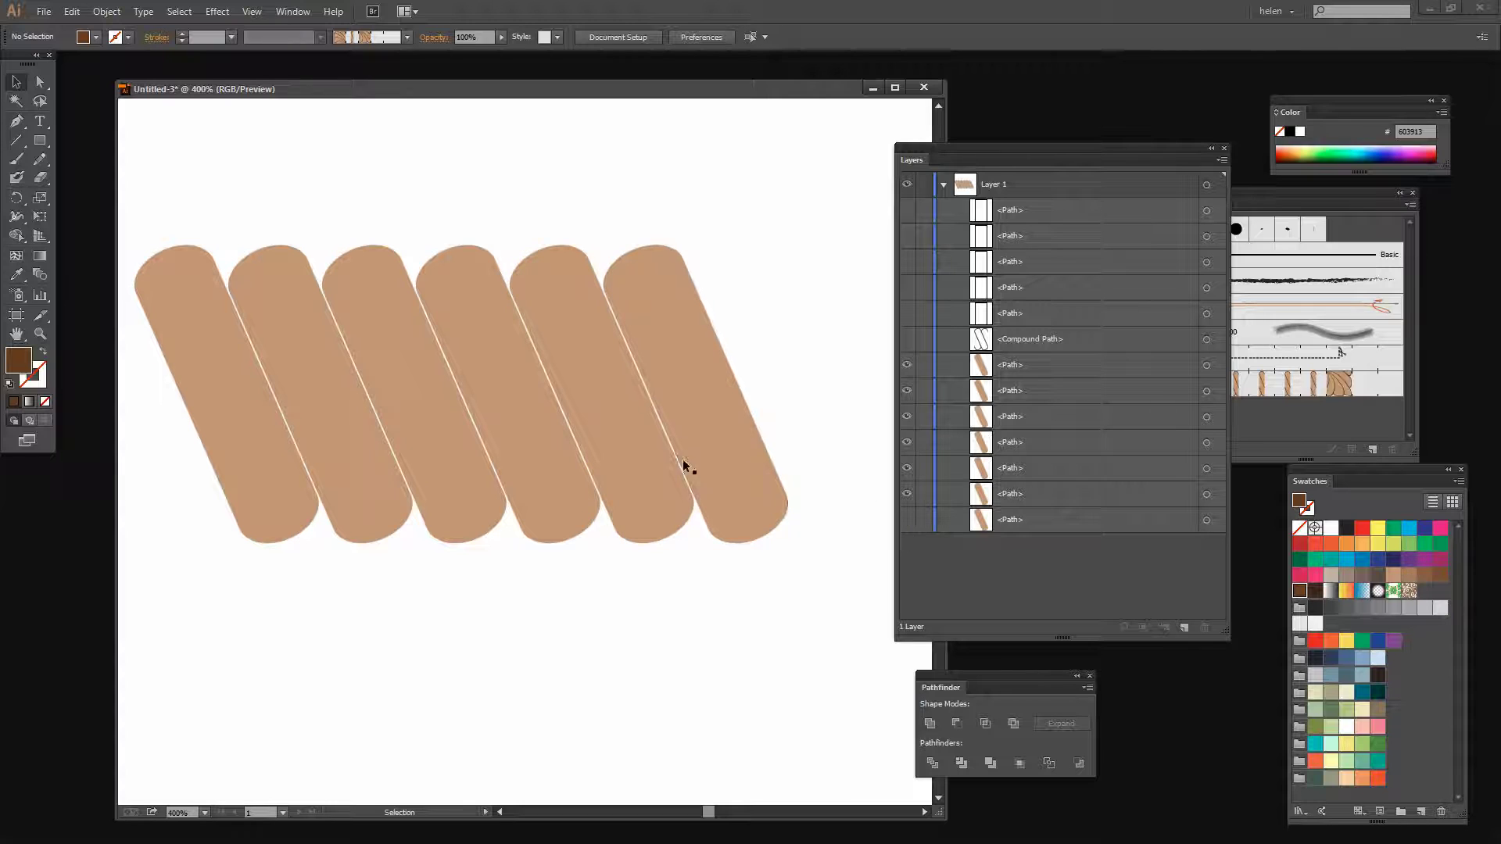
pyautogui.click(906, 520)
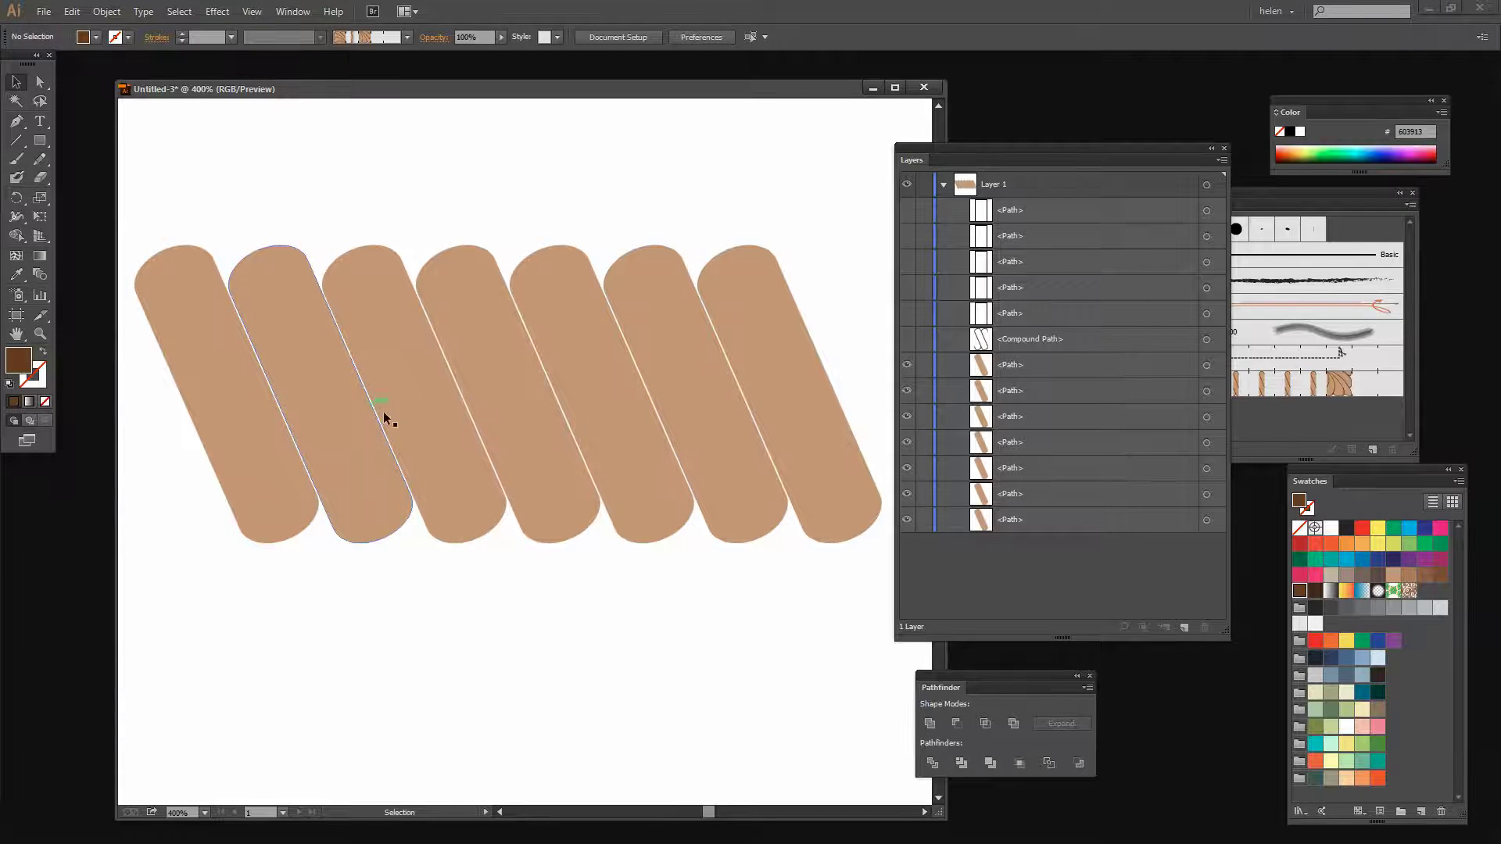
# Show the lowest rectangle copy, place it directly above the tan bars in the stacking order and select it
pyautogui.click(907, 312)
pyautogui.moveTo(1039, 312); pyautogui.dragTo(1030, 352)
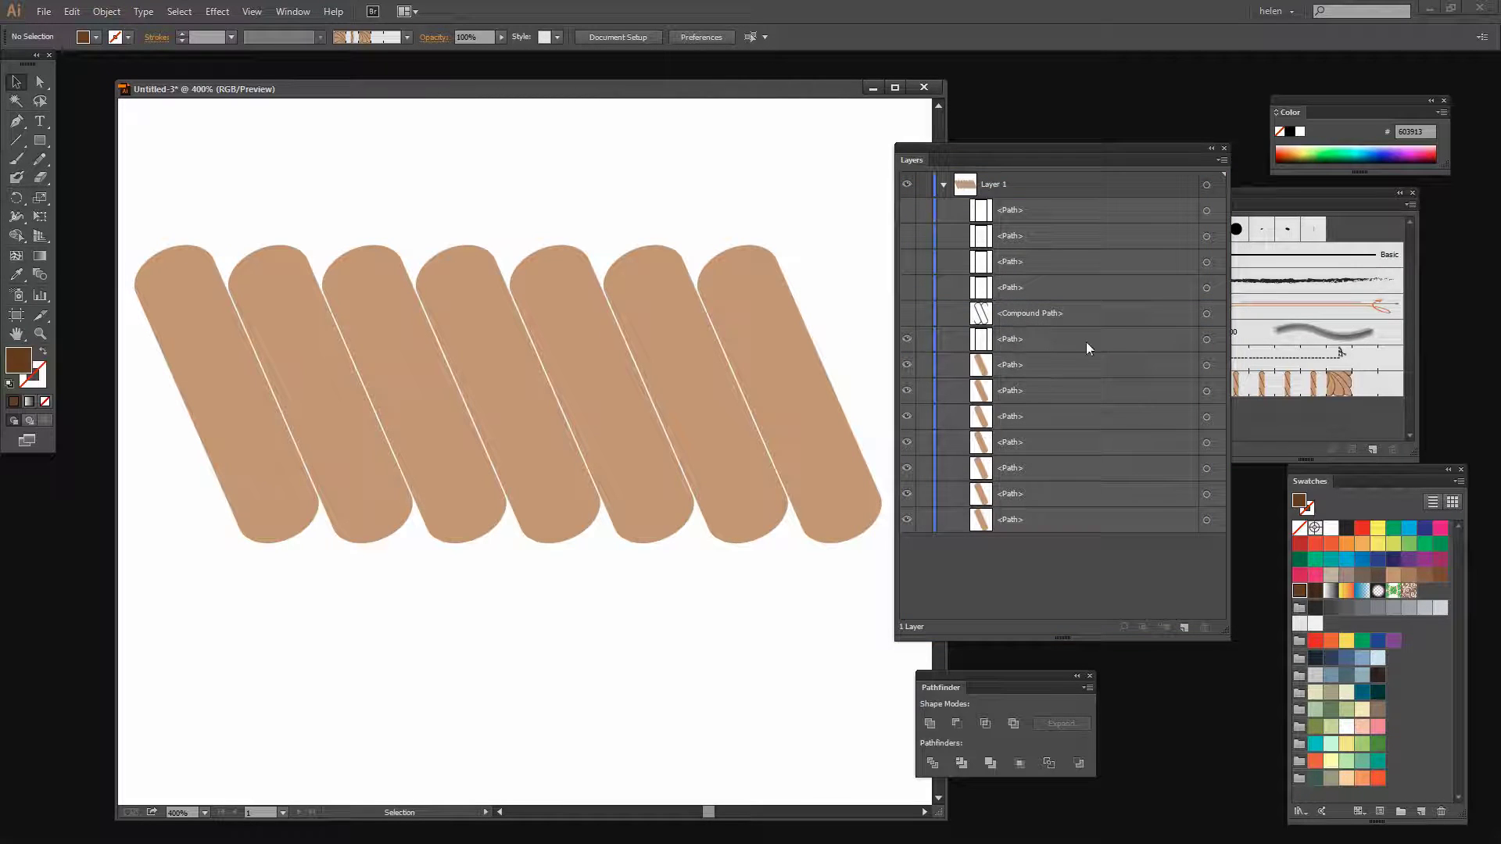
pyautogui.click(1205, 340)
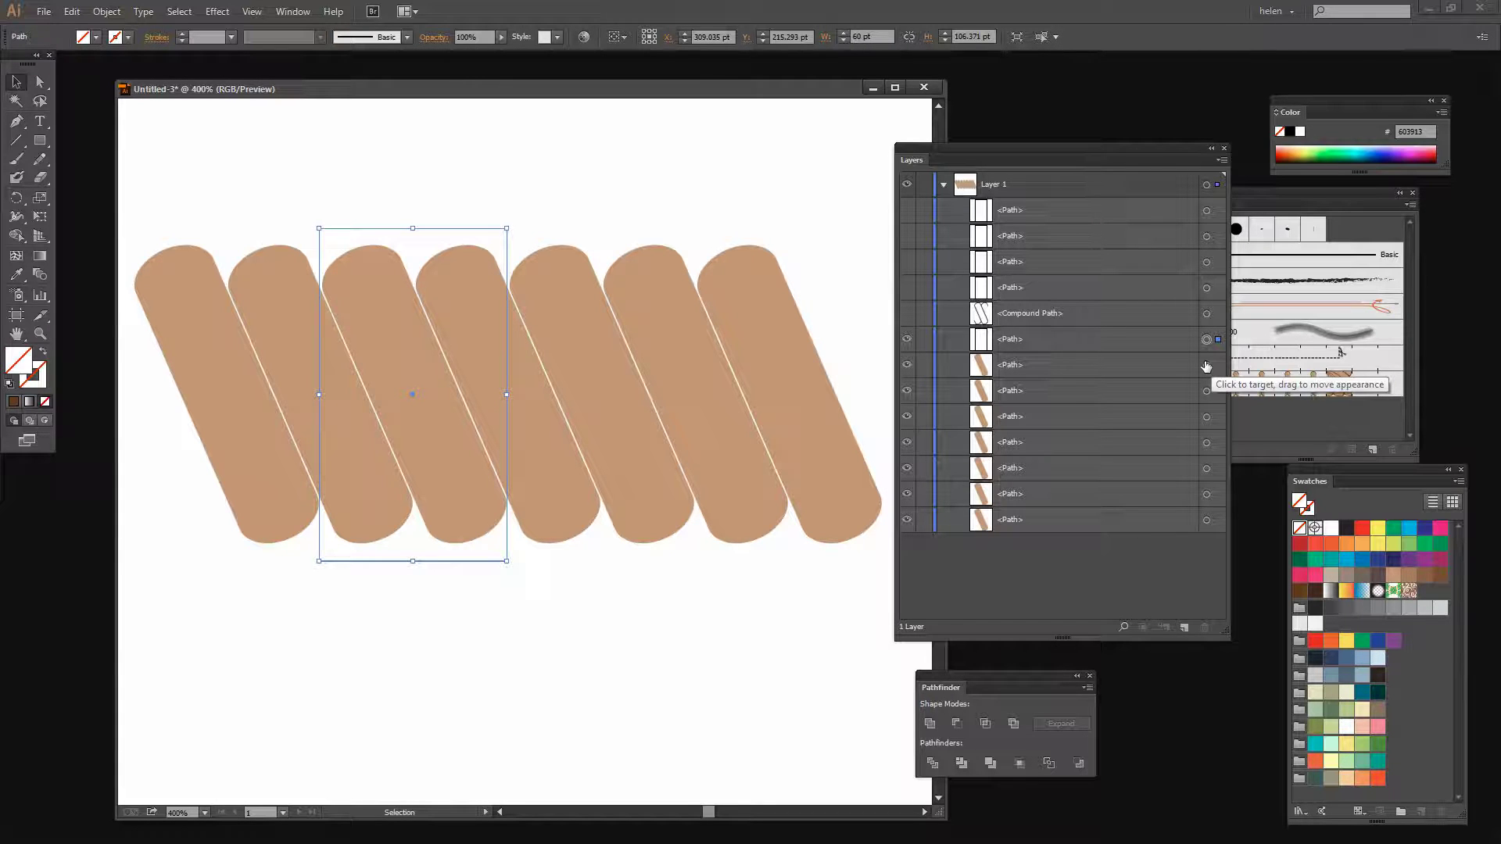
# Try to crop the leftmost tan bar to the selected rectangle with Pathfinder Intersect
pyautogui.keyDown('shift'); pyautogui.click(1206, 365); pyautogui.keyUp('shift')
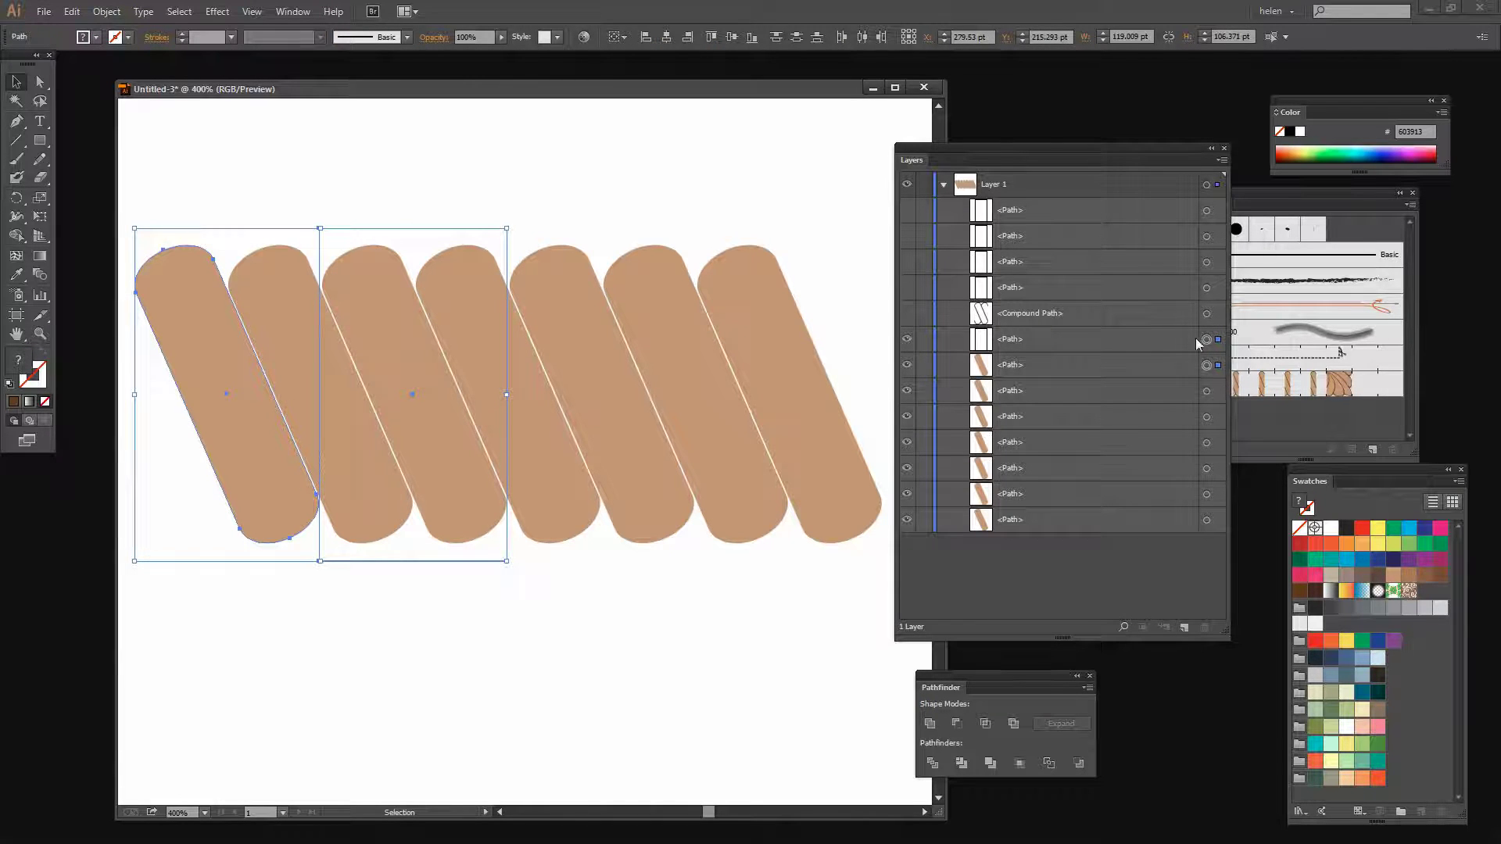
pyautogui.click(986, 724)
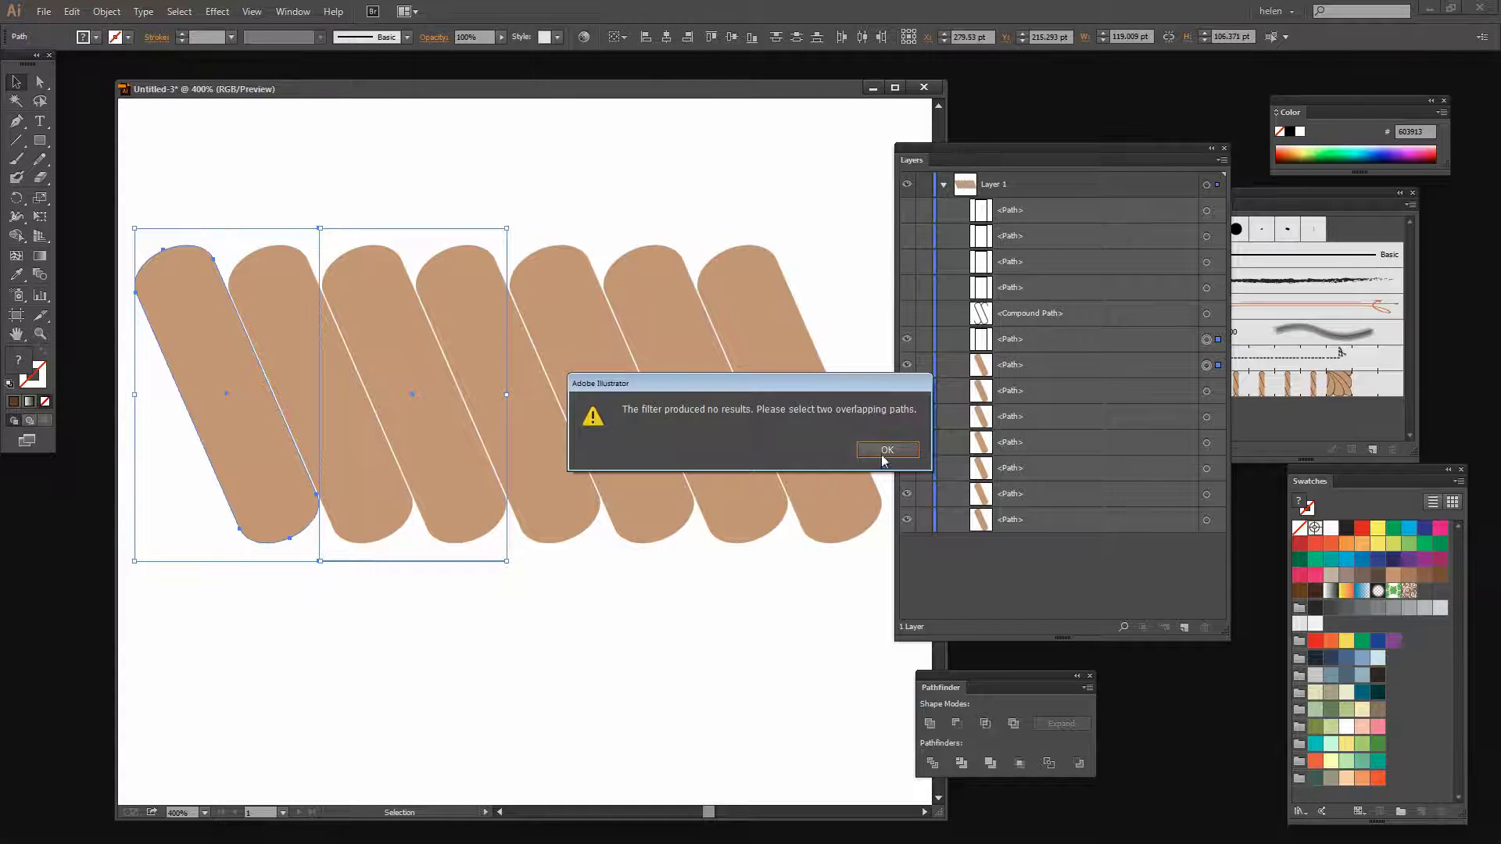
pyautogui.click(885, 455)
pyautogui.click(885, 452)
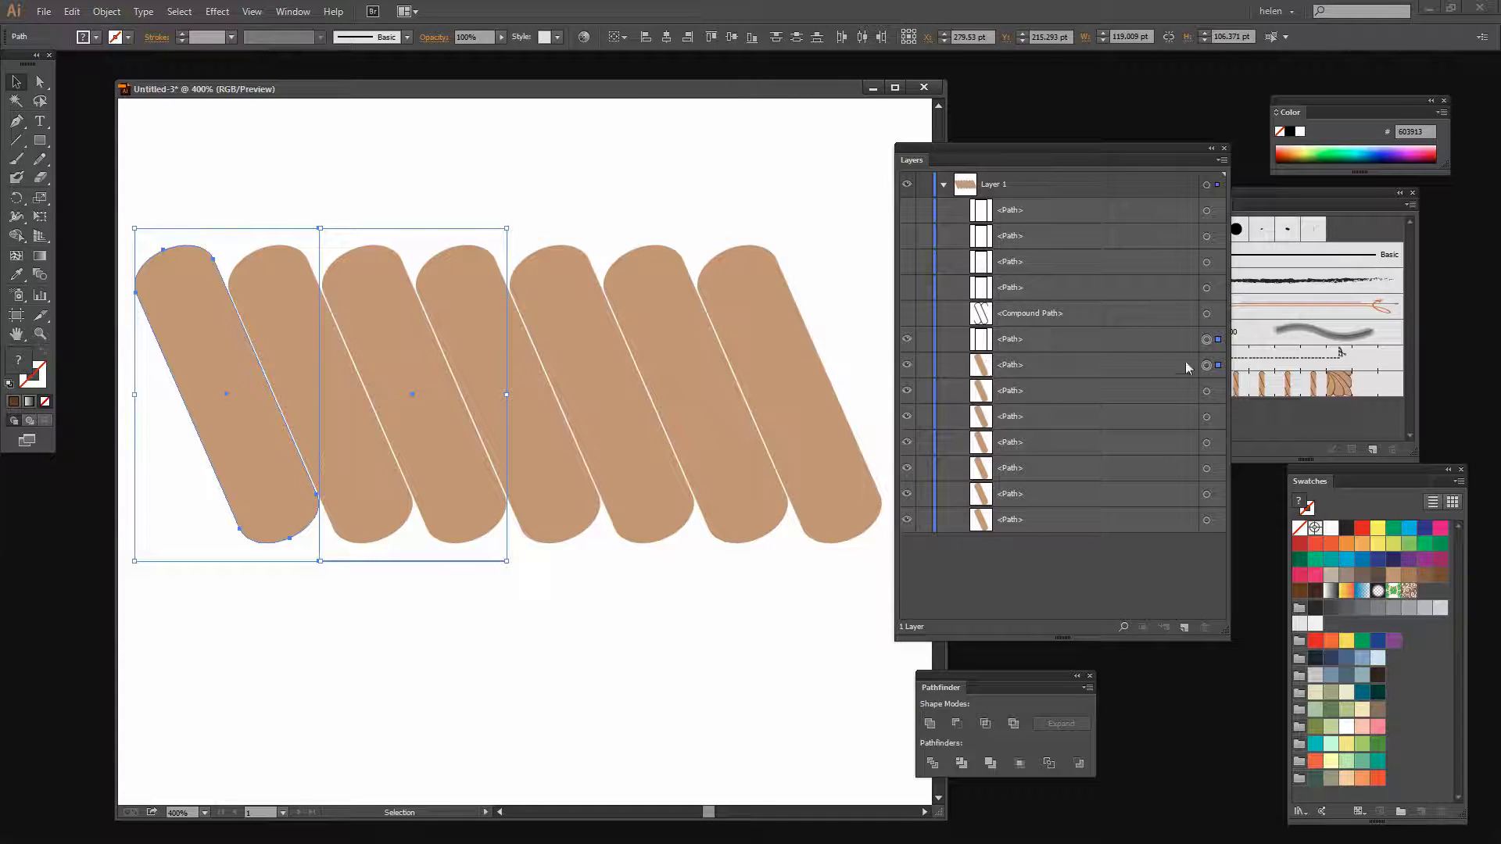
# Delete the leftmost tan bar, which lies outside the rectangle
pyautogui.click(1112, 366)
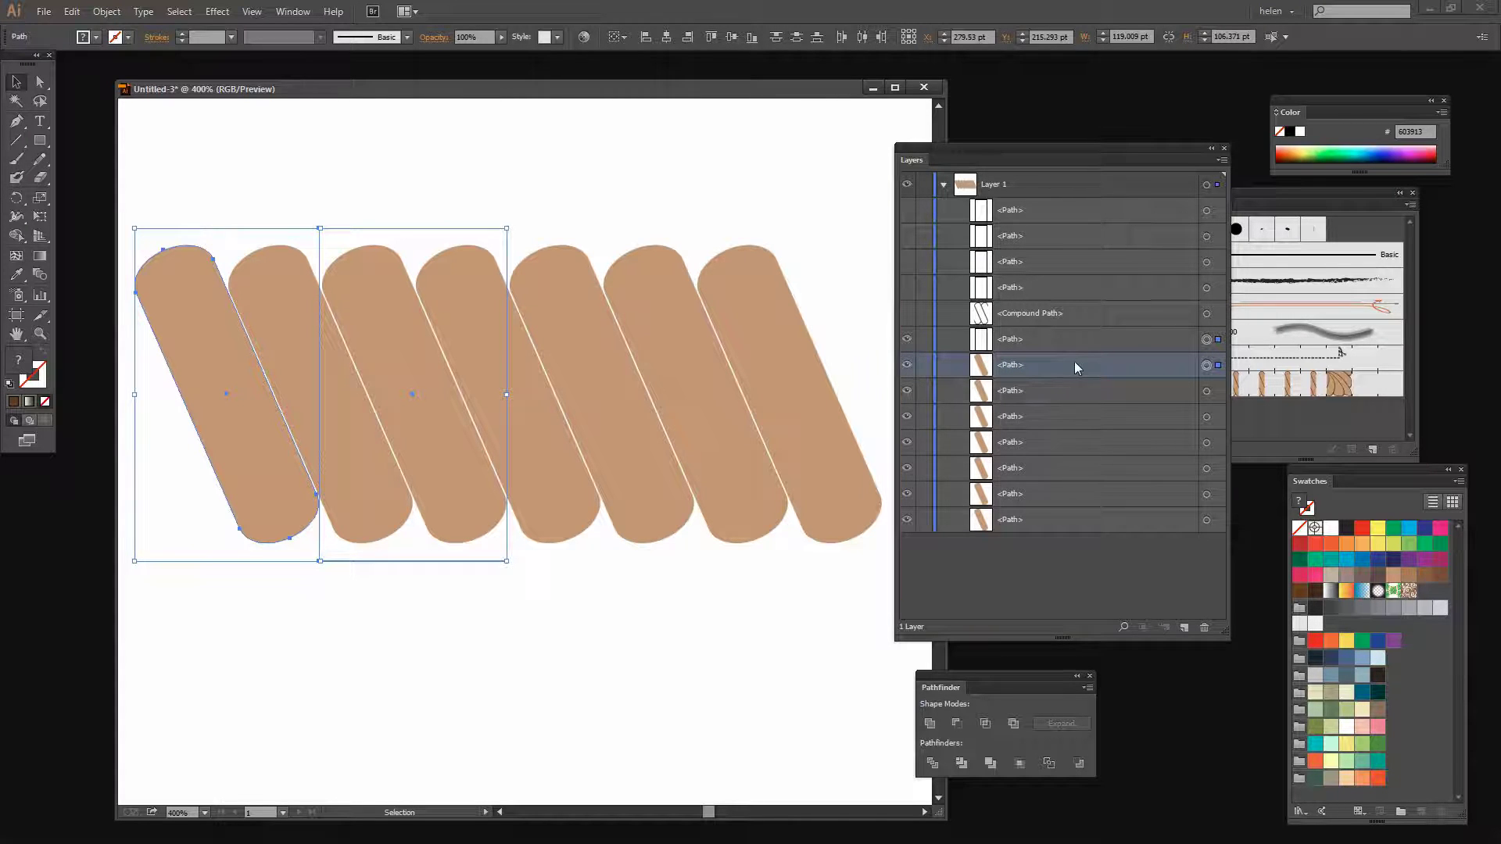
pyautogui.moveTo(1074, 364); pyautogui.dragTo(1205, 627)
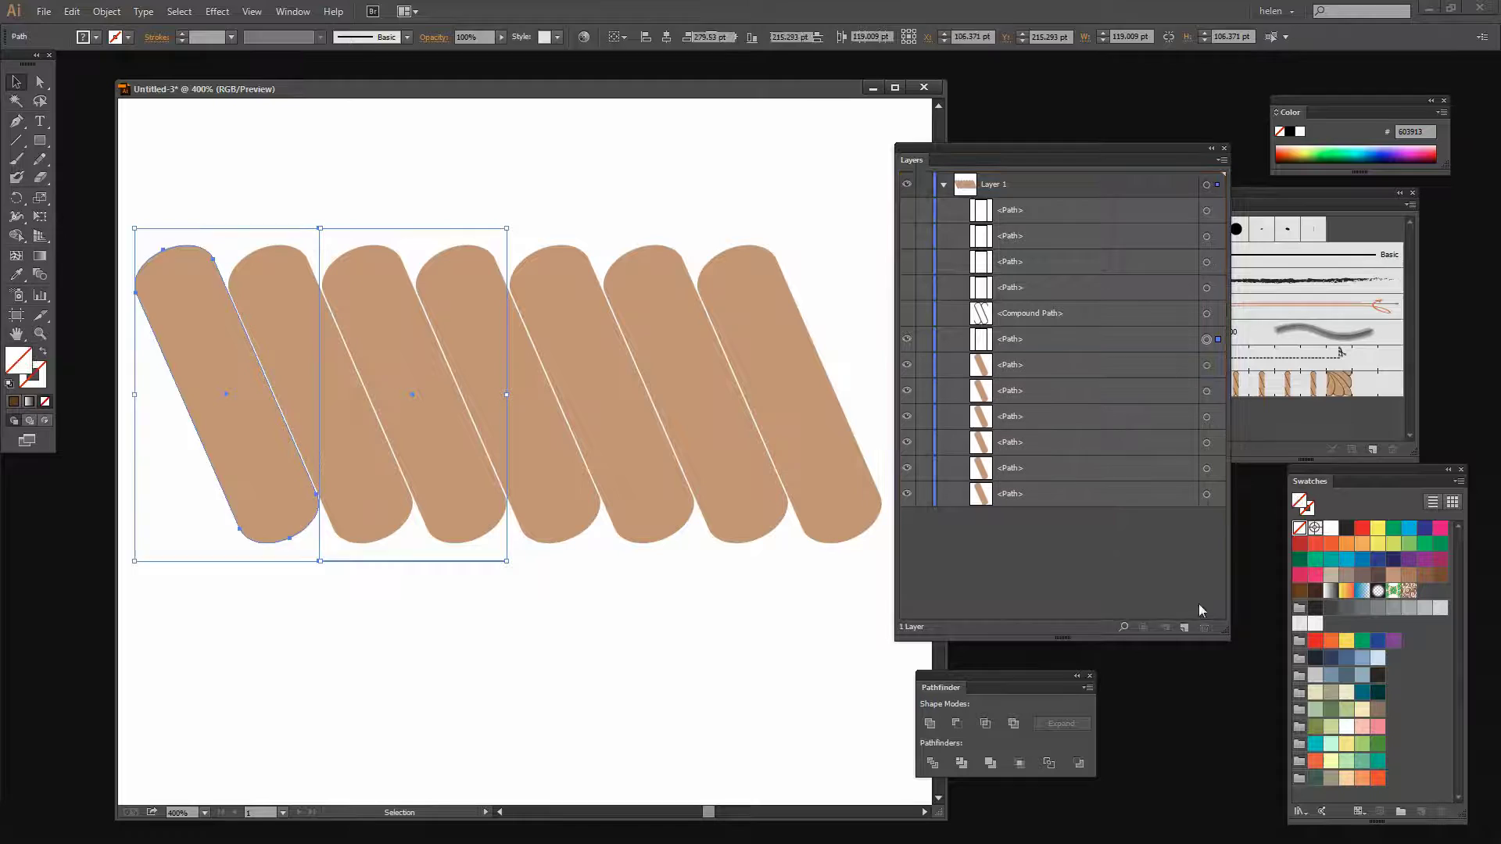
# Intersect the rectangle with the leftmost remaining tan bar and fill the resulting piece with tan C49A6C
pyautogui.keyDown('shift'); pyautogui.click(1207, 365); pyautogui.keyUp('shift')
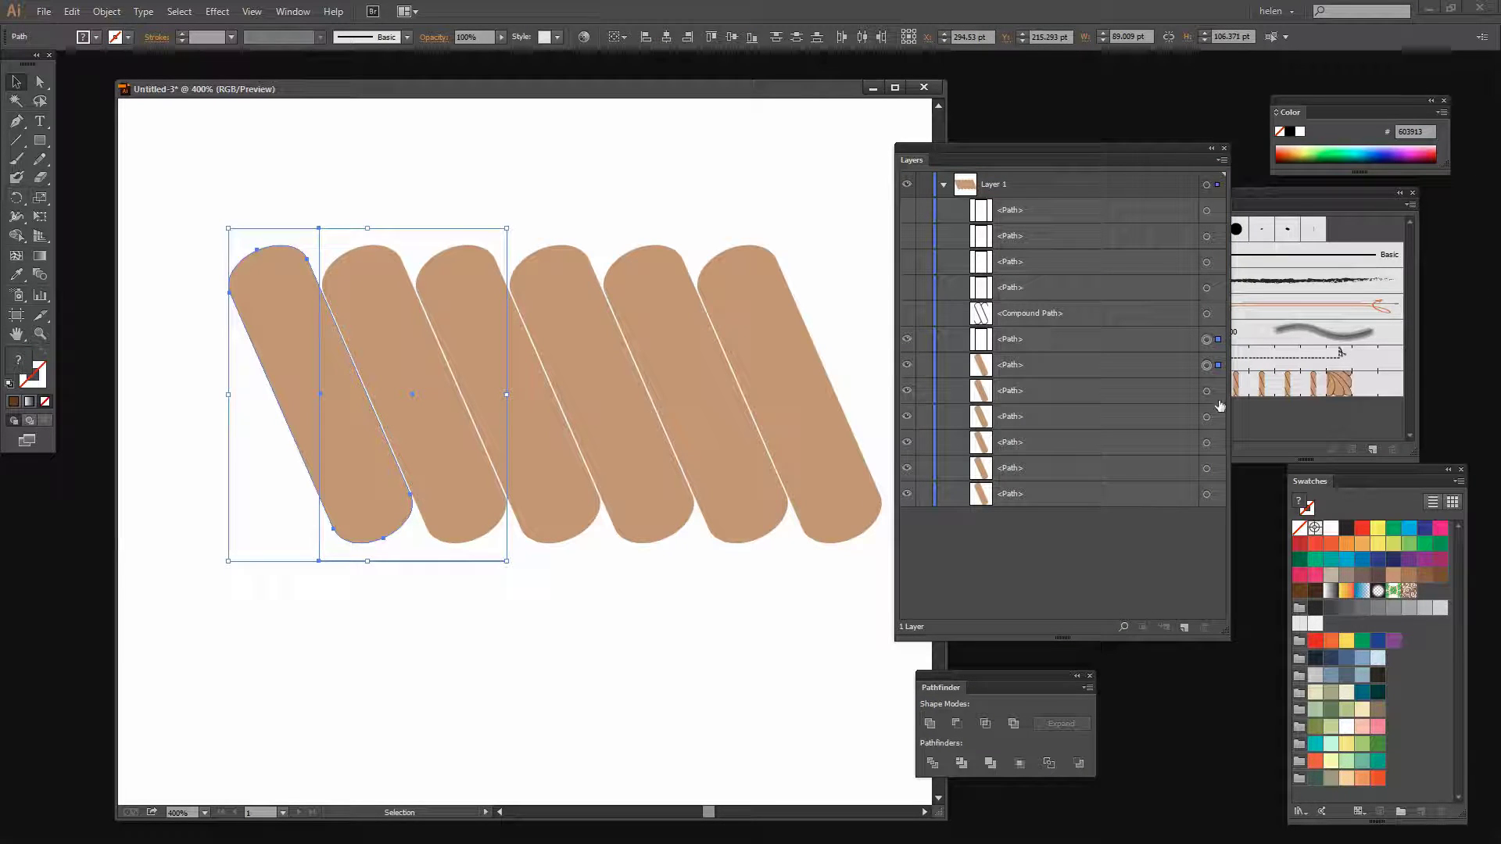
pyautogui.click(986, 724)
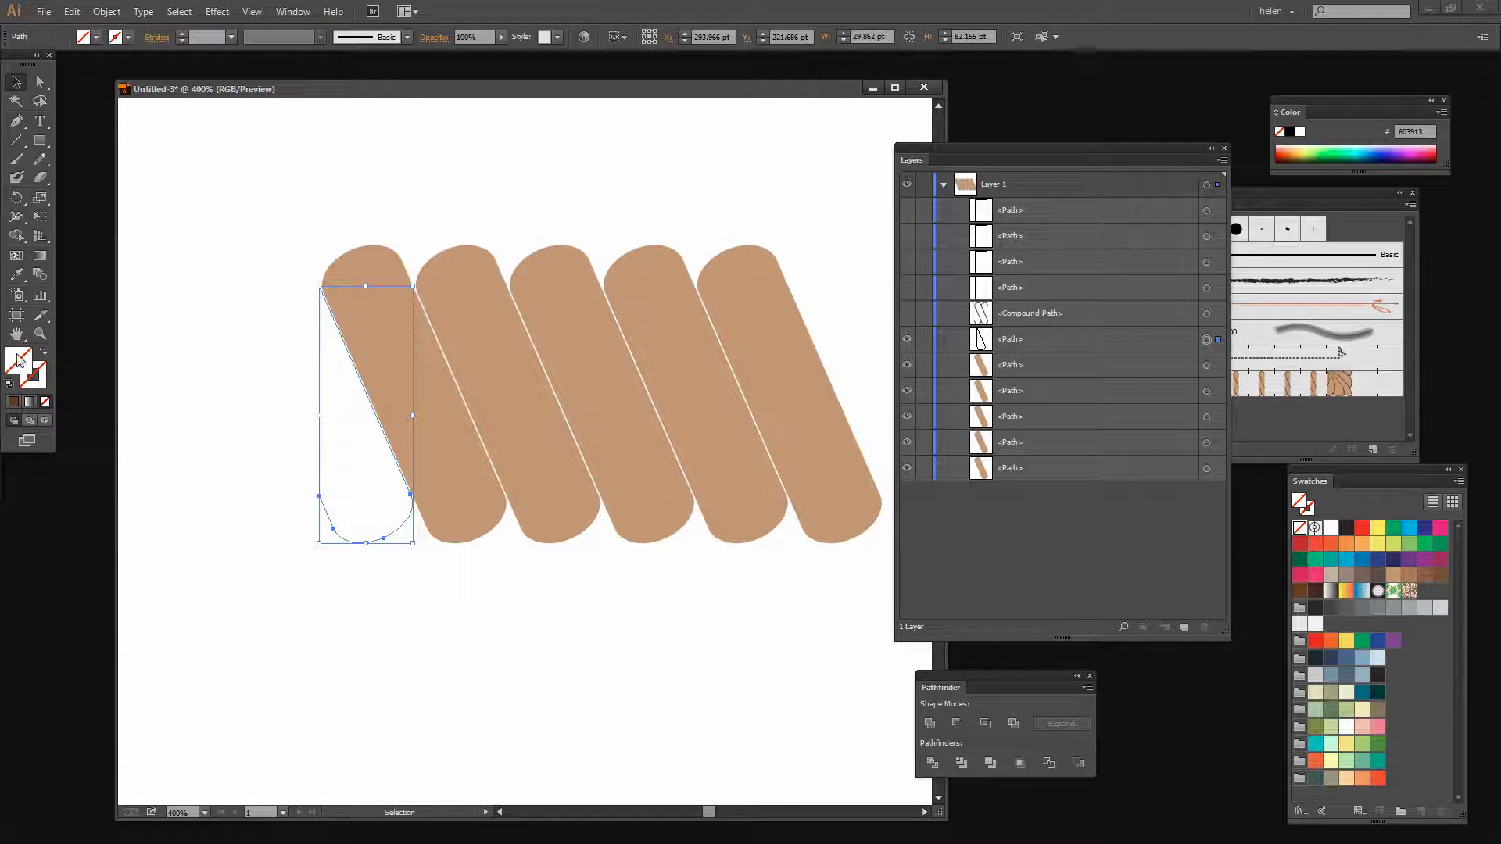
pyautogui.click(1393, 576)
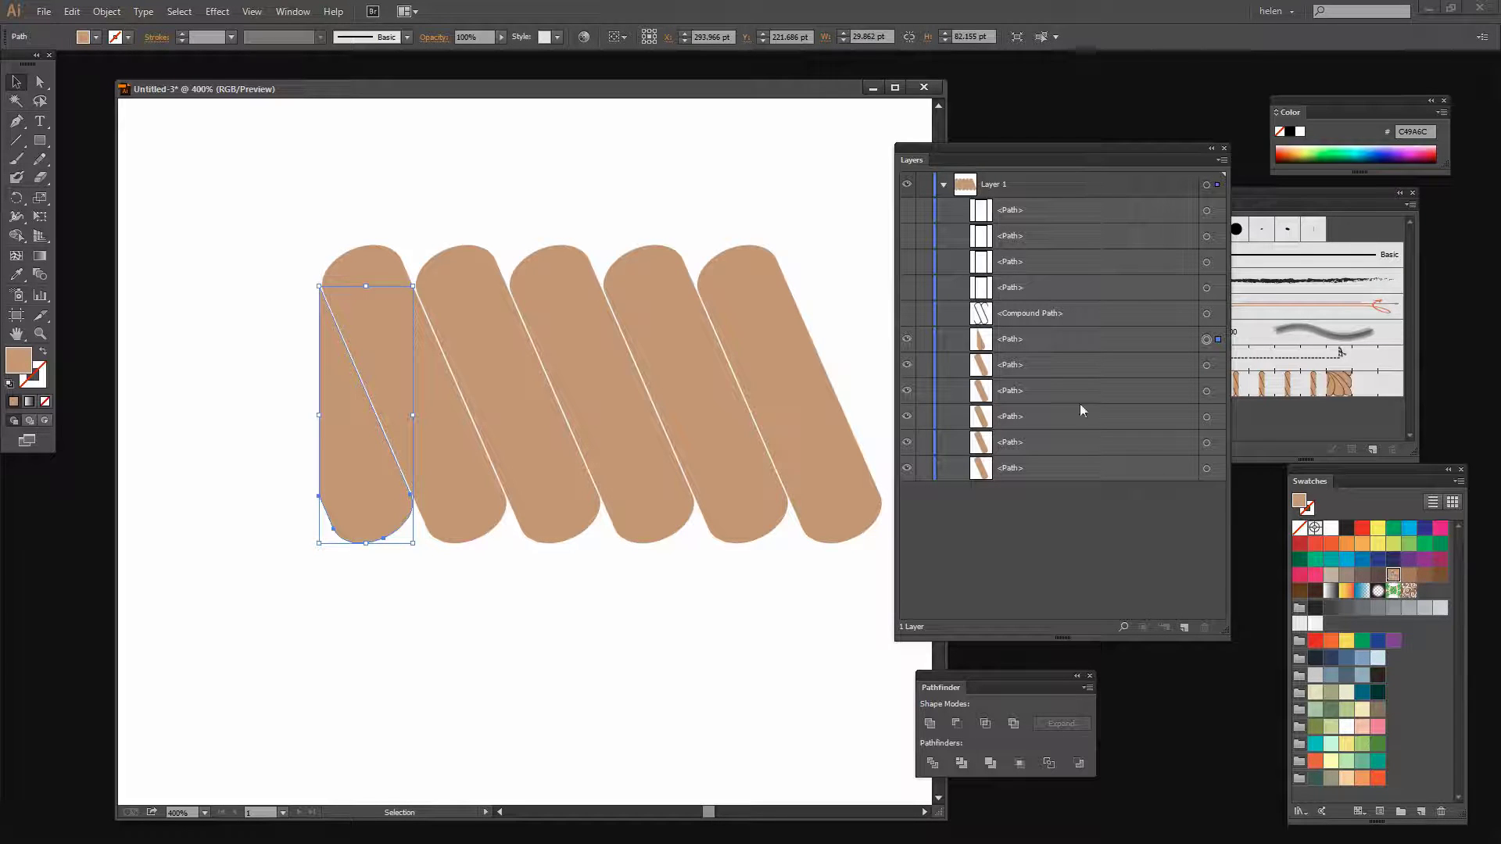
# Hide the tan piece just cropped and place the next rectangle copy, visible, directly above the remaining tan bars
pyautogui.click(906, 341)
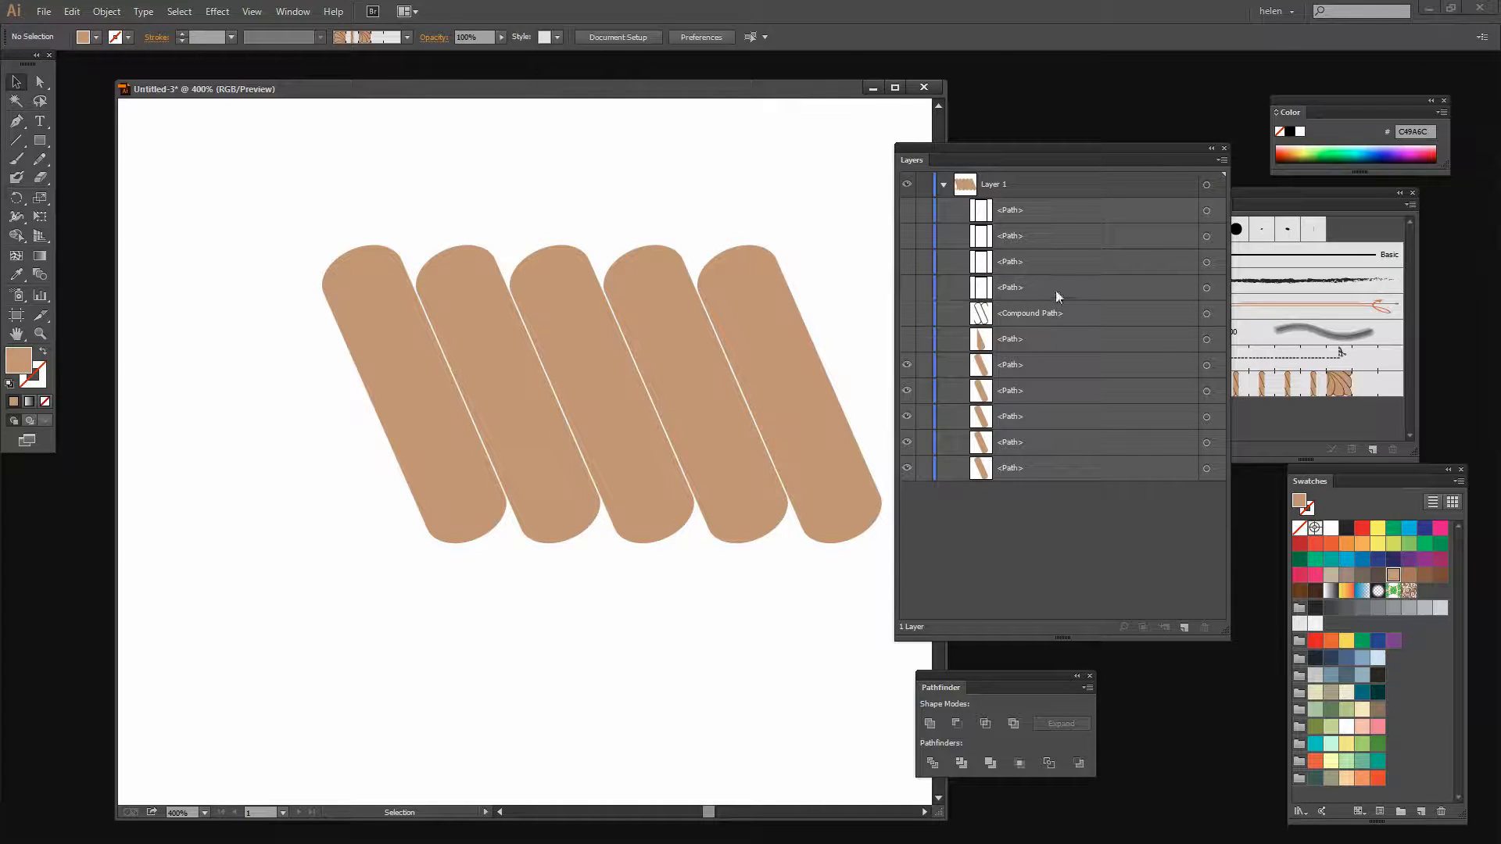
pyautogui.moveTo(1057, 286); pyautogui.dragTo(1052, 352)
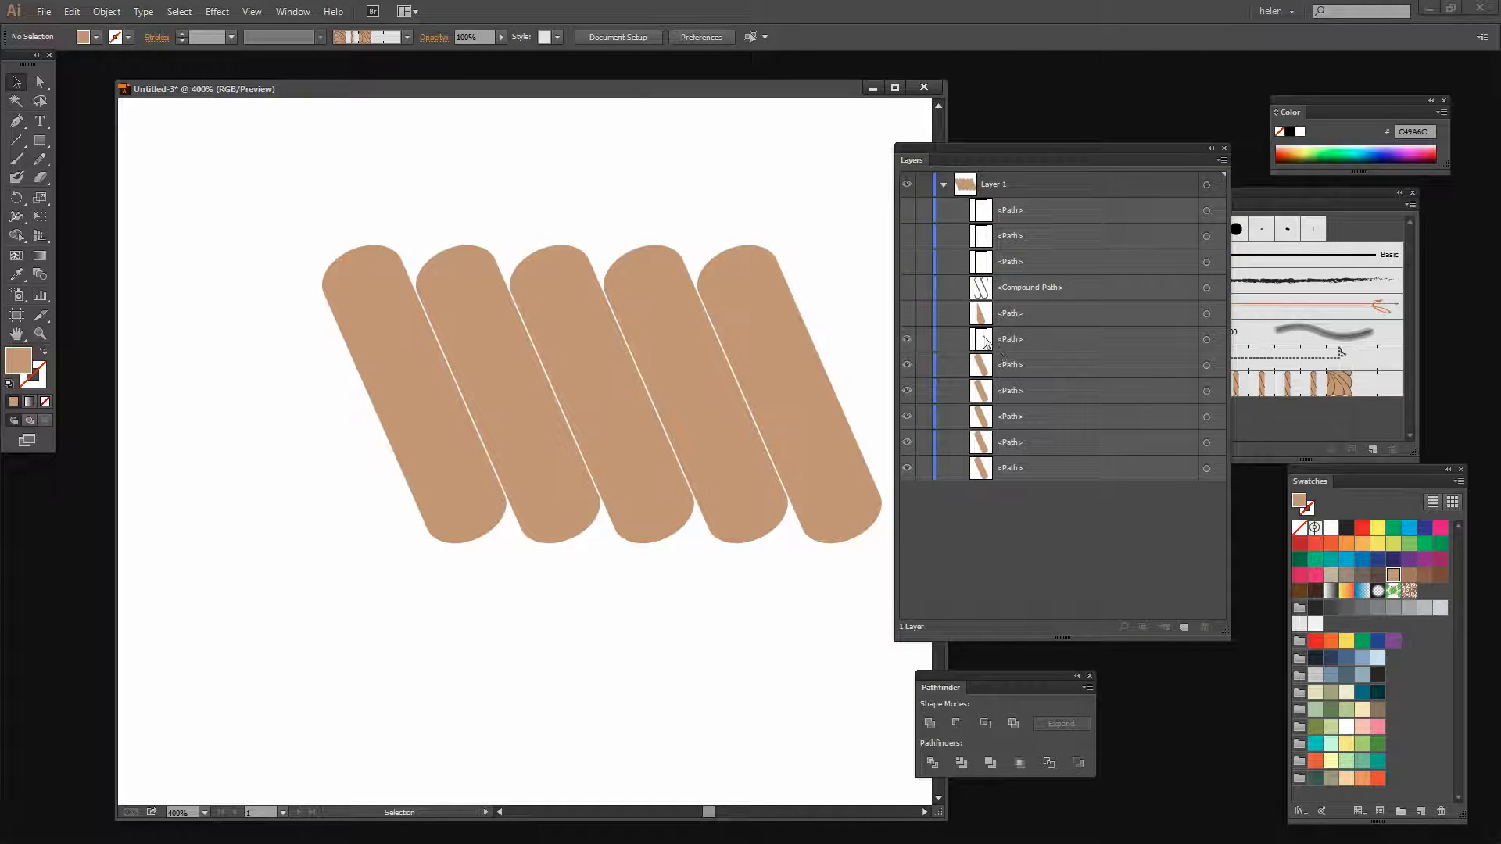
pyautogui.click(1017, 341)
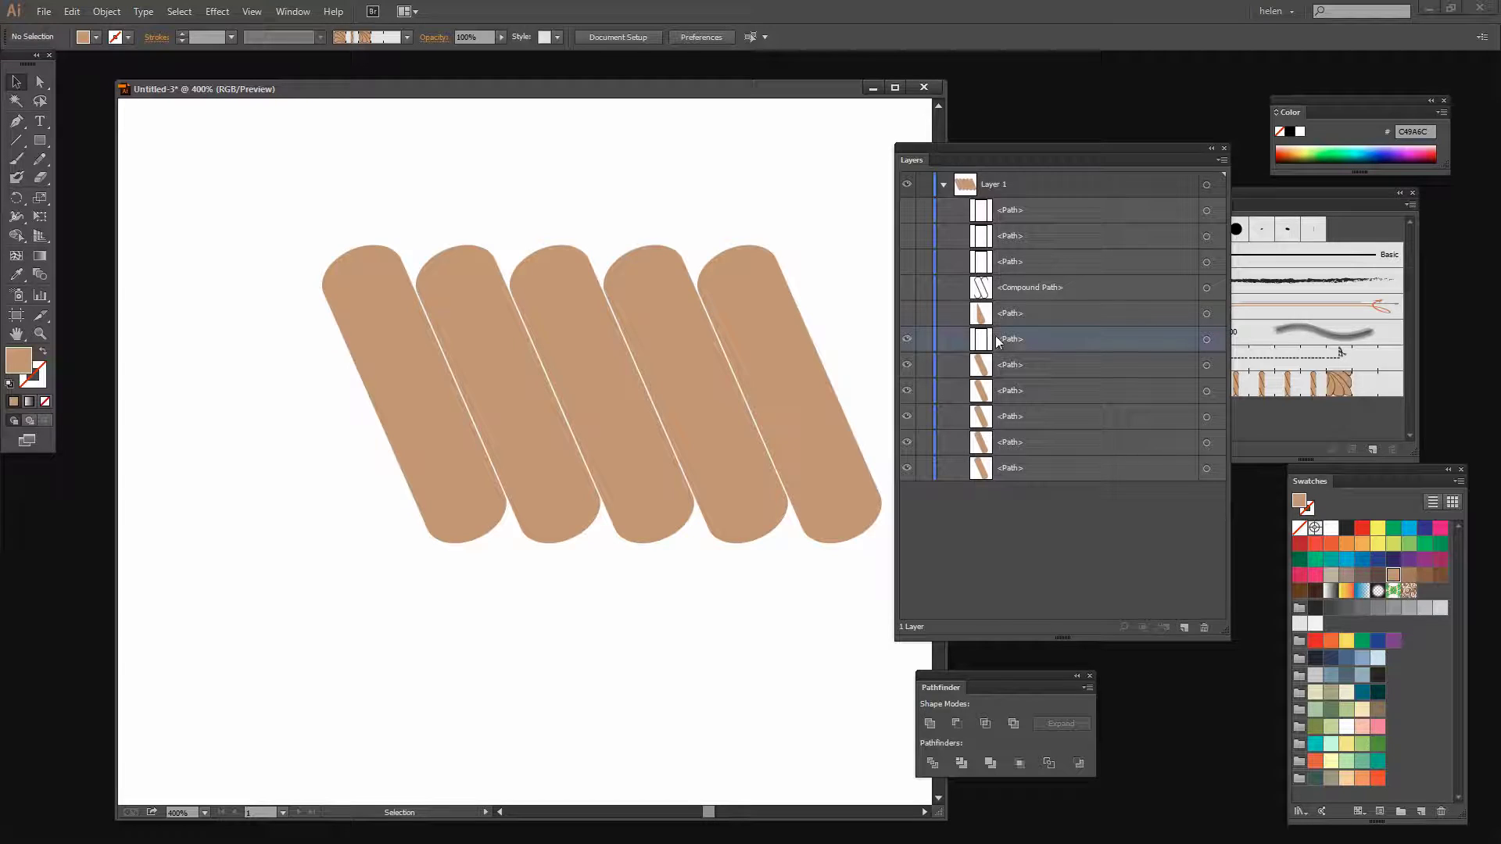
# Crop the tan bar lying fully inside the rectangle with Pathfinder Intersect and fill the result with tan C49A6C
pyautogui.click(1207, 341)
pyautogui.keyDown('shift'); pyautogui.click(1206, 365); pyautogui.keyUp('shift')
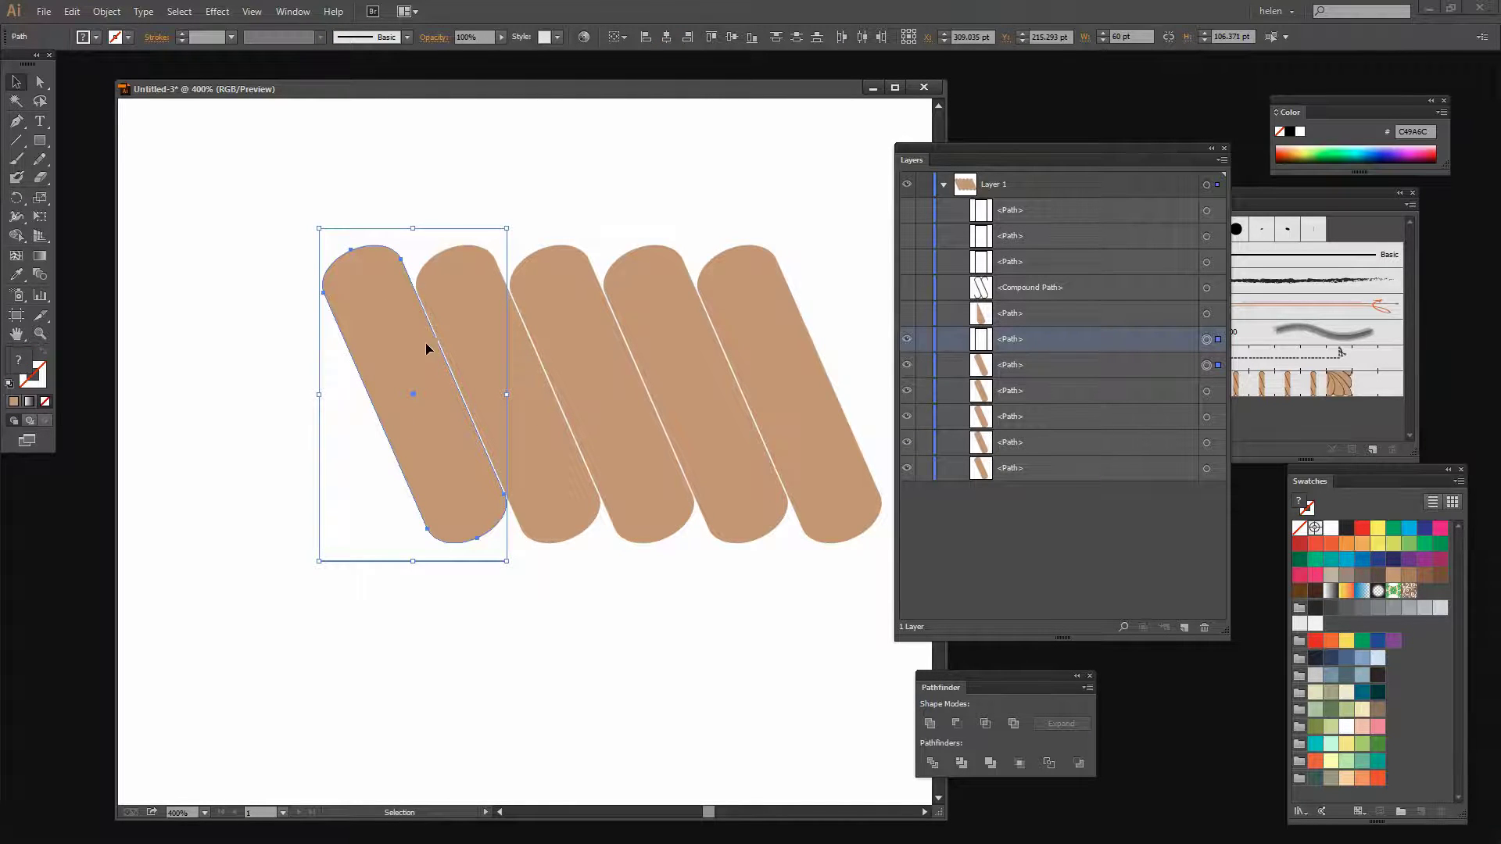
pyautogui.click(985, 724)
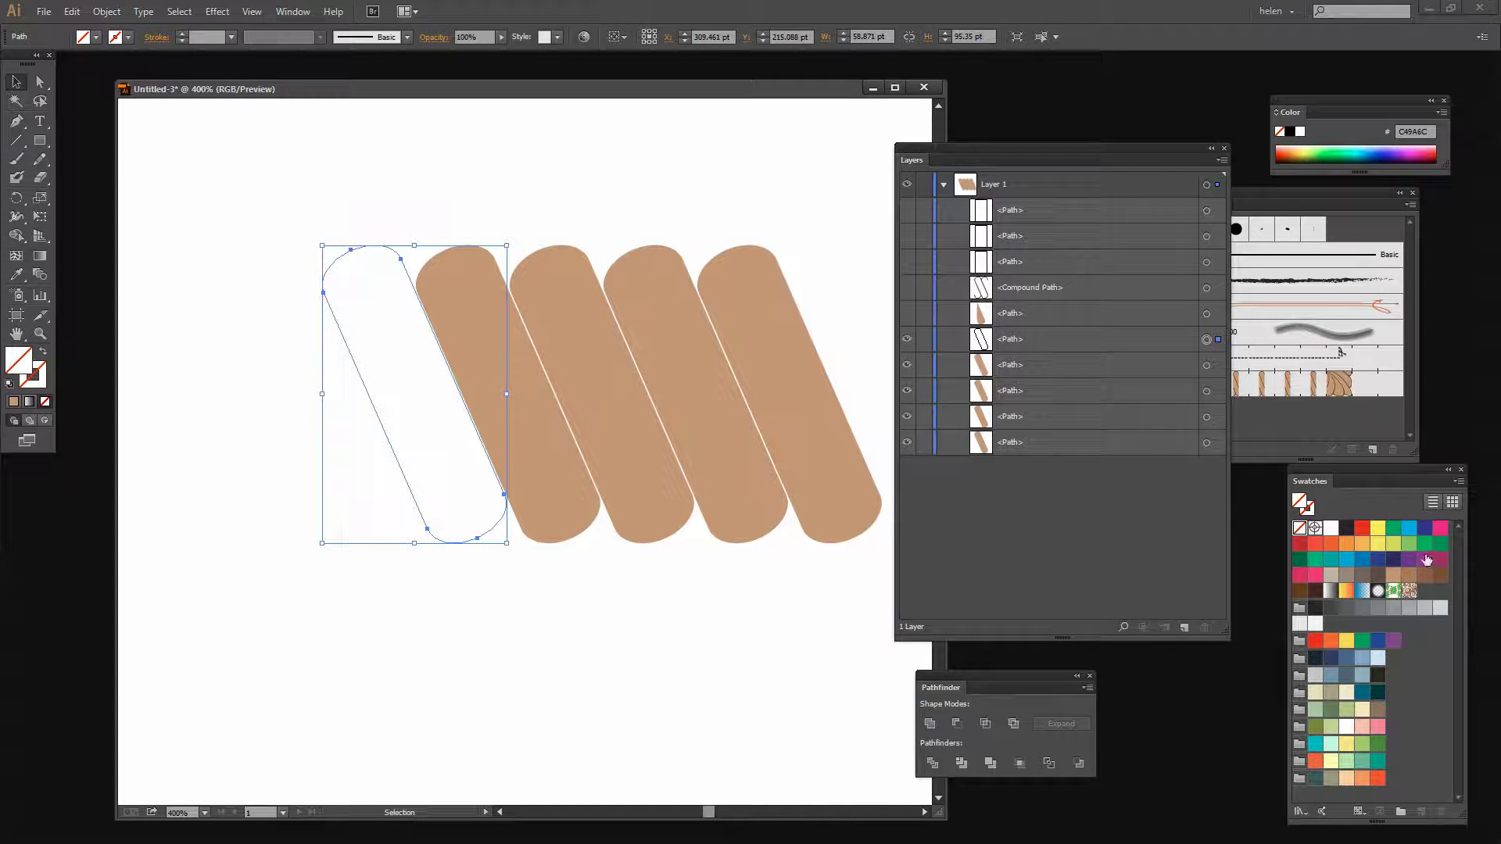
pyautogui.click(1394, 576)
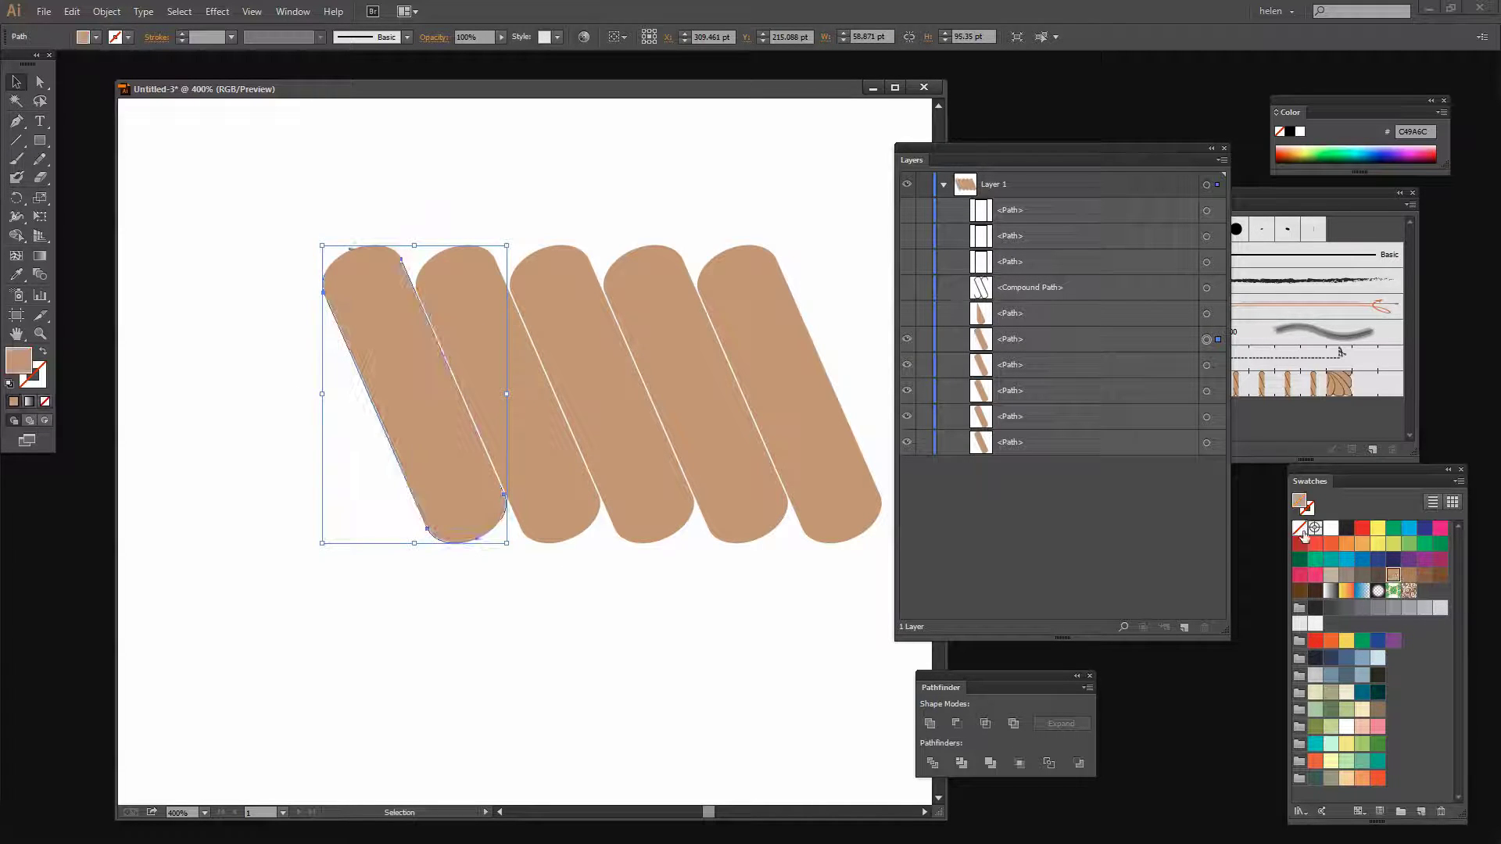
# Hide the recolored full bar and place another visible rectangle copy directly above the four remaining tan bars
pyautogui.click(906, 339)
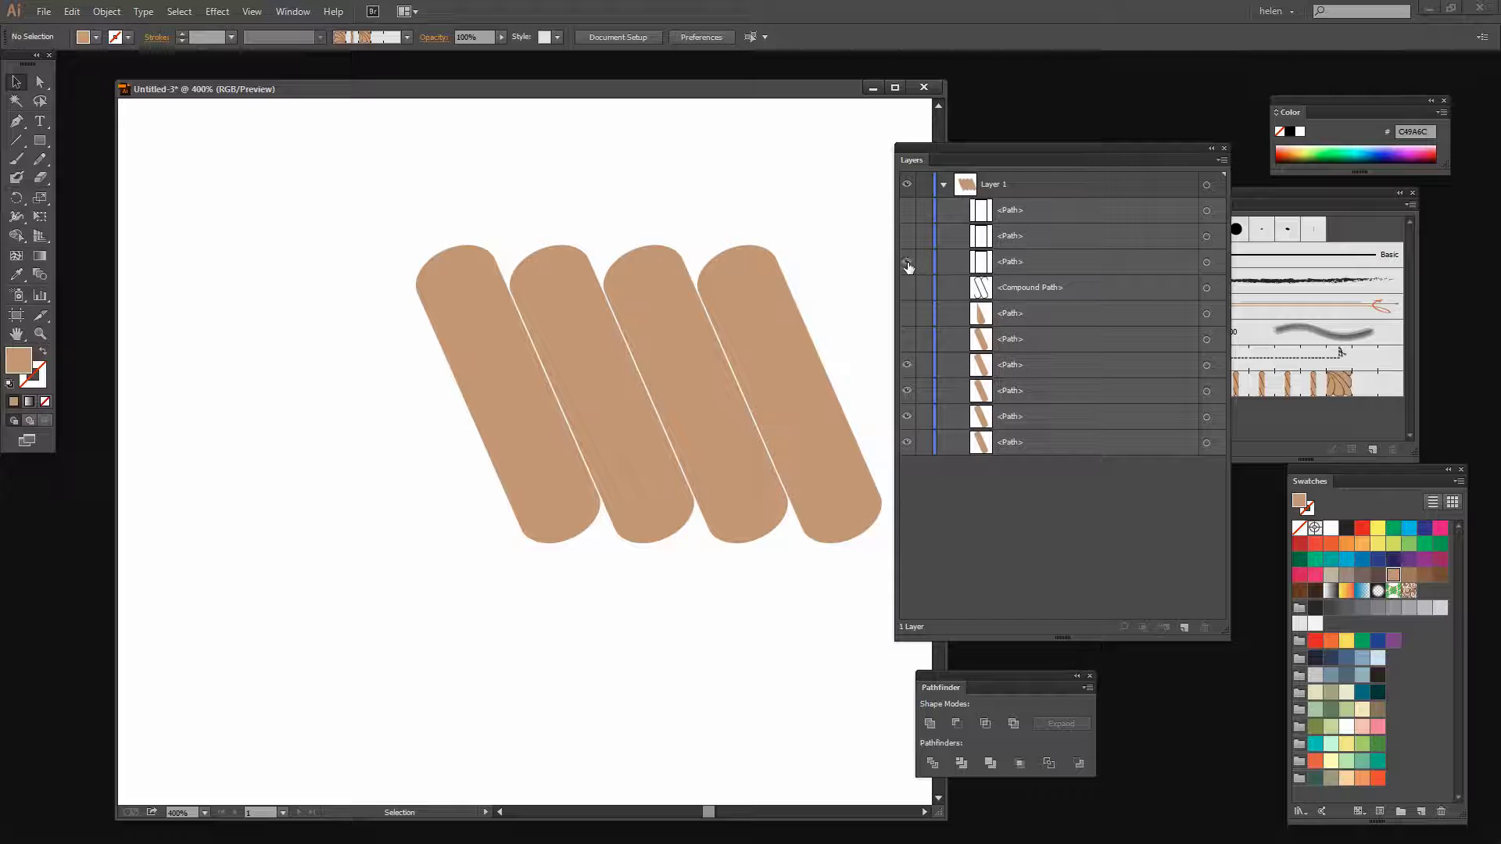
pyautogui.moveTo(1062, 261); pyautogui.dragTo(1017, 344)
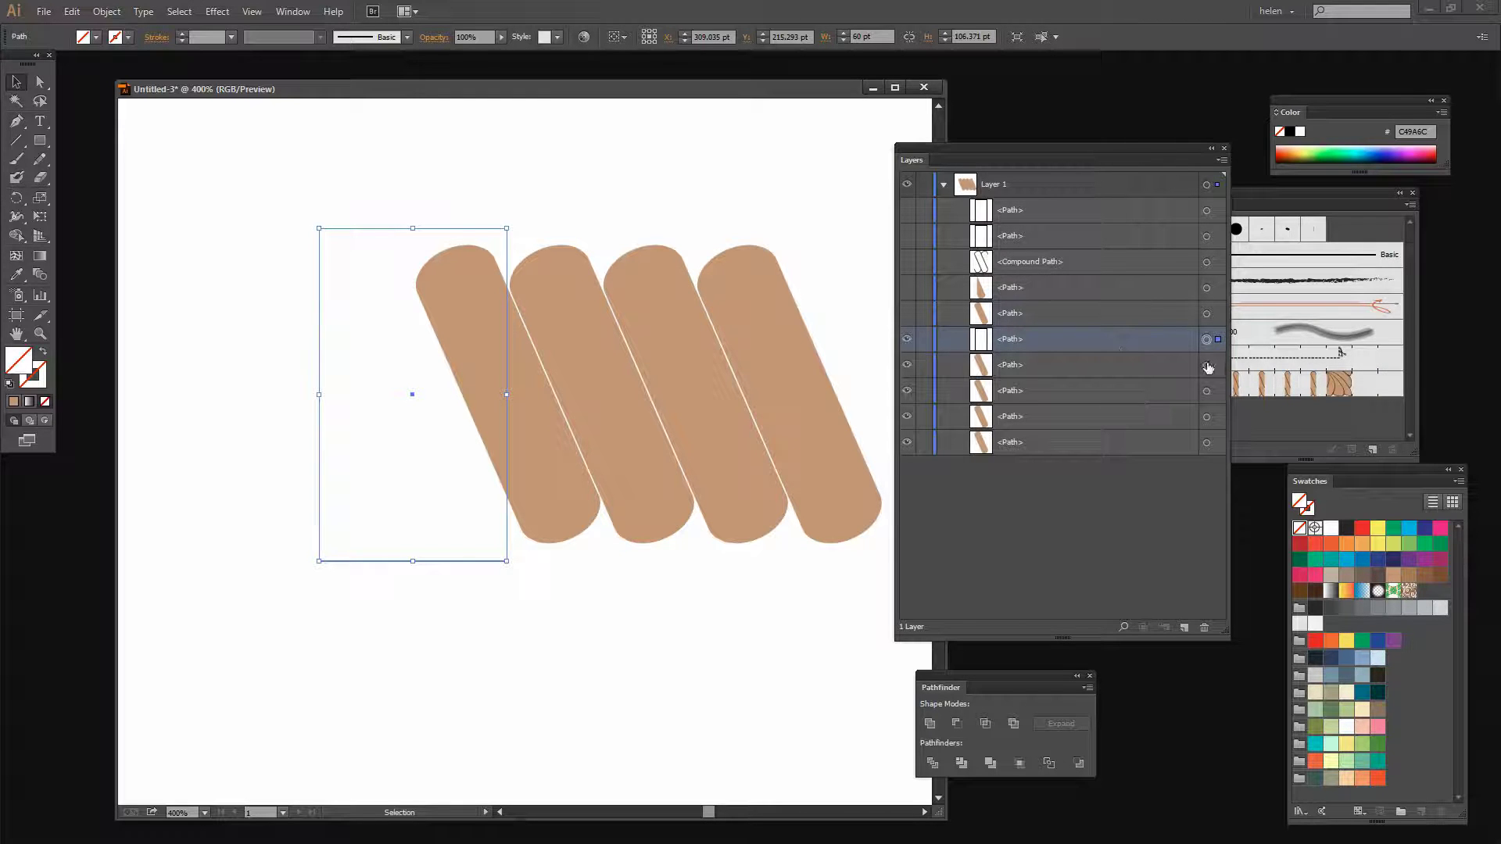
# Intersect the rectangle with the tan bar crossing its right side and fill the resulting piece with tan C49A6C
pyautogui.keyDown('shift'); pyautogui.click(1208, 368); pyautogui.keyUp('shift')
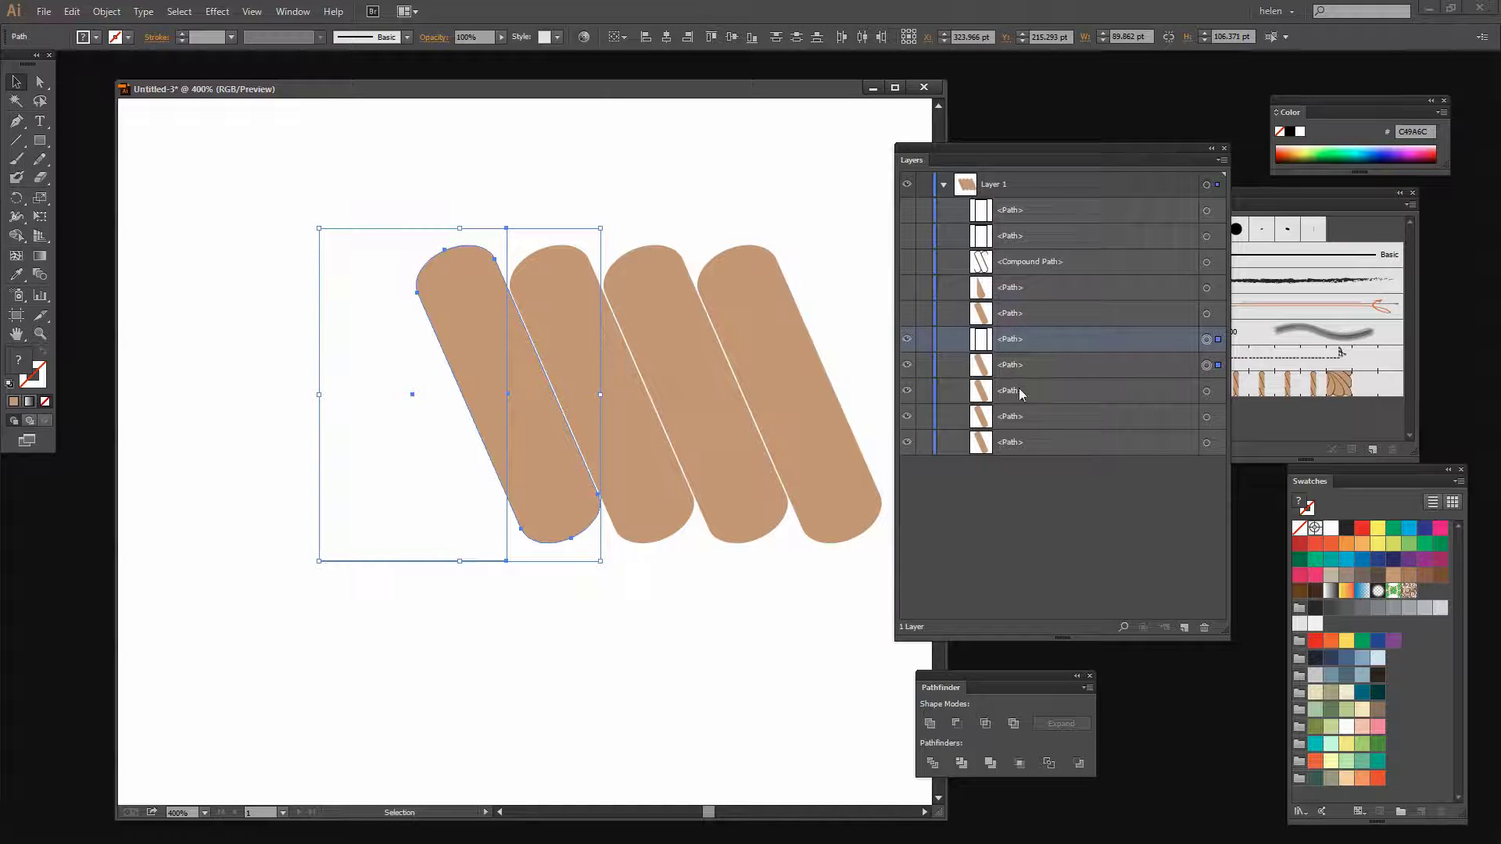
pyautogui.click(985, 724)
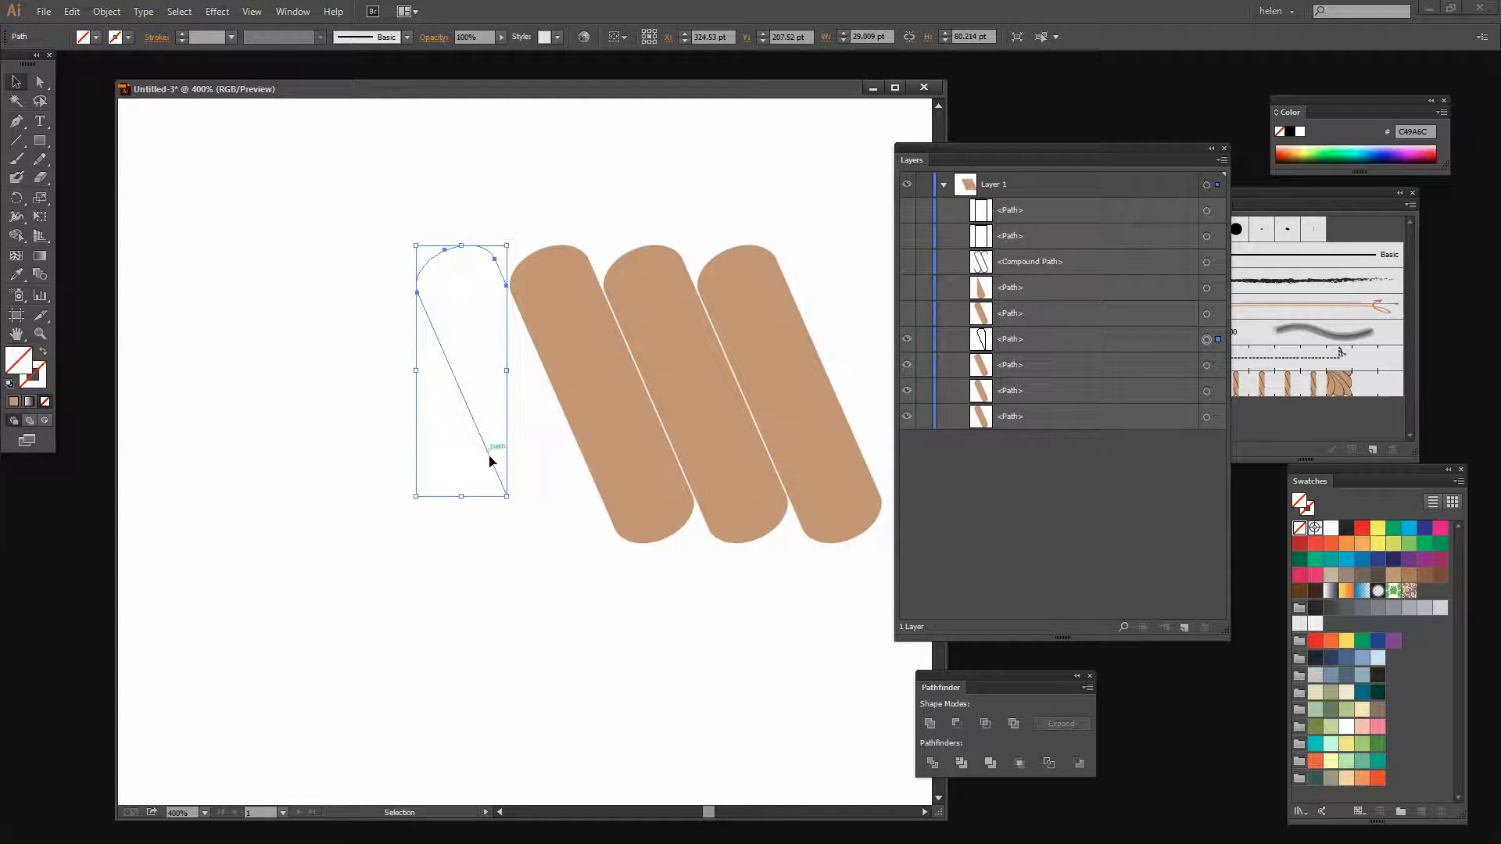
pyautogui.click(1394, 576)
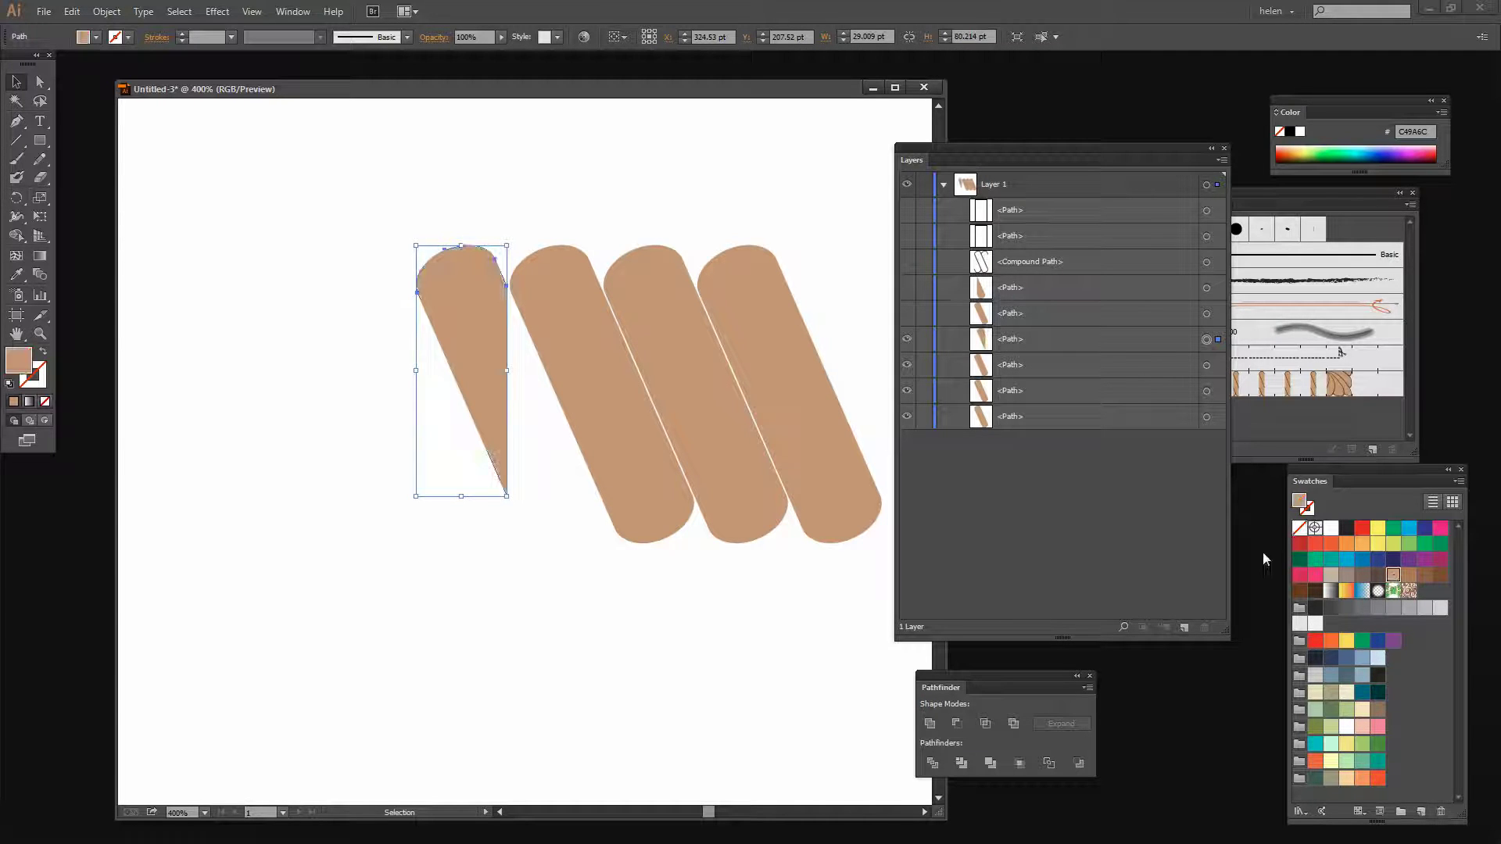
# Place a visible rectangle copy directly above the three remaining tan bars and try to intersect it with the nearest bar
pyautogui.click(907, 339)
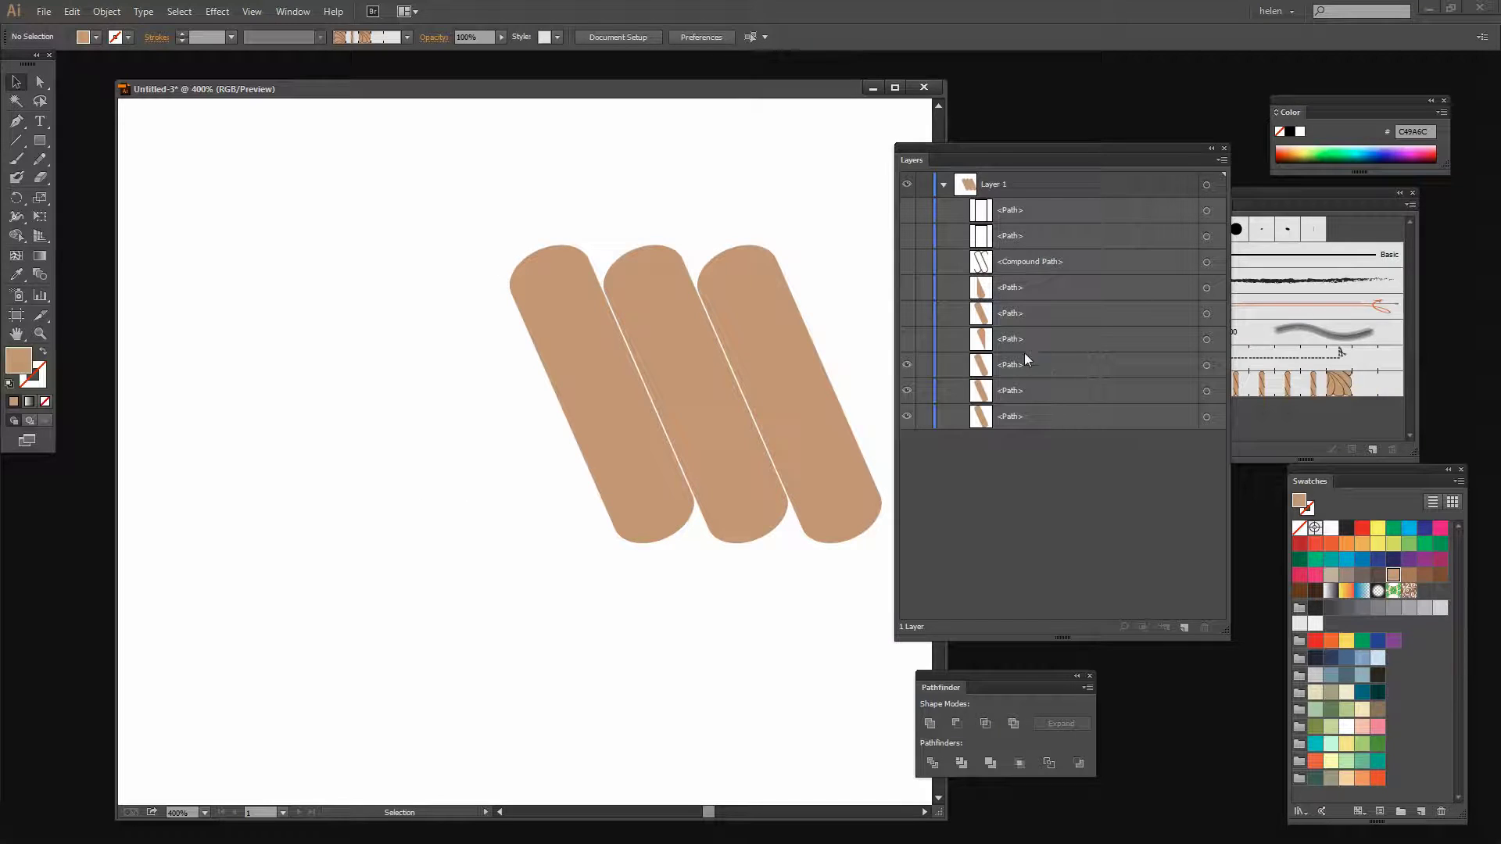
pyautogui.moveTo(1045, 232); pyautogui.dragTo(1049, 350)
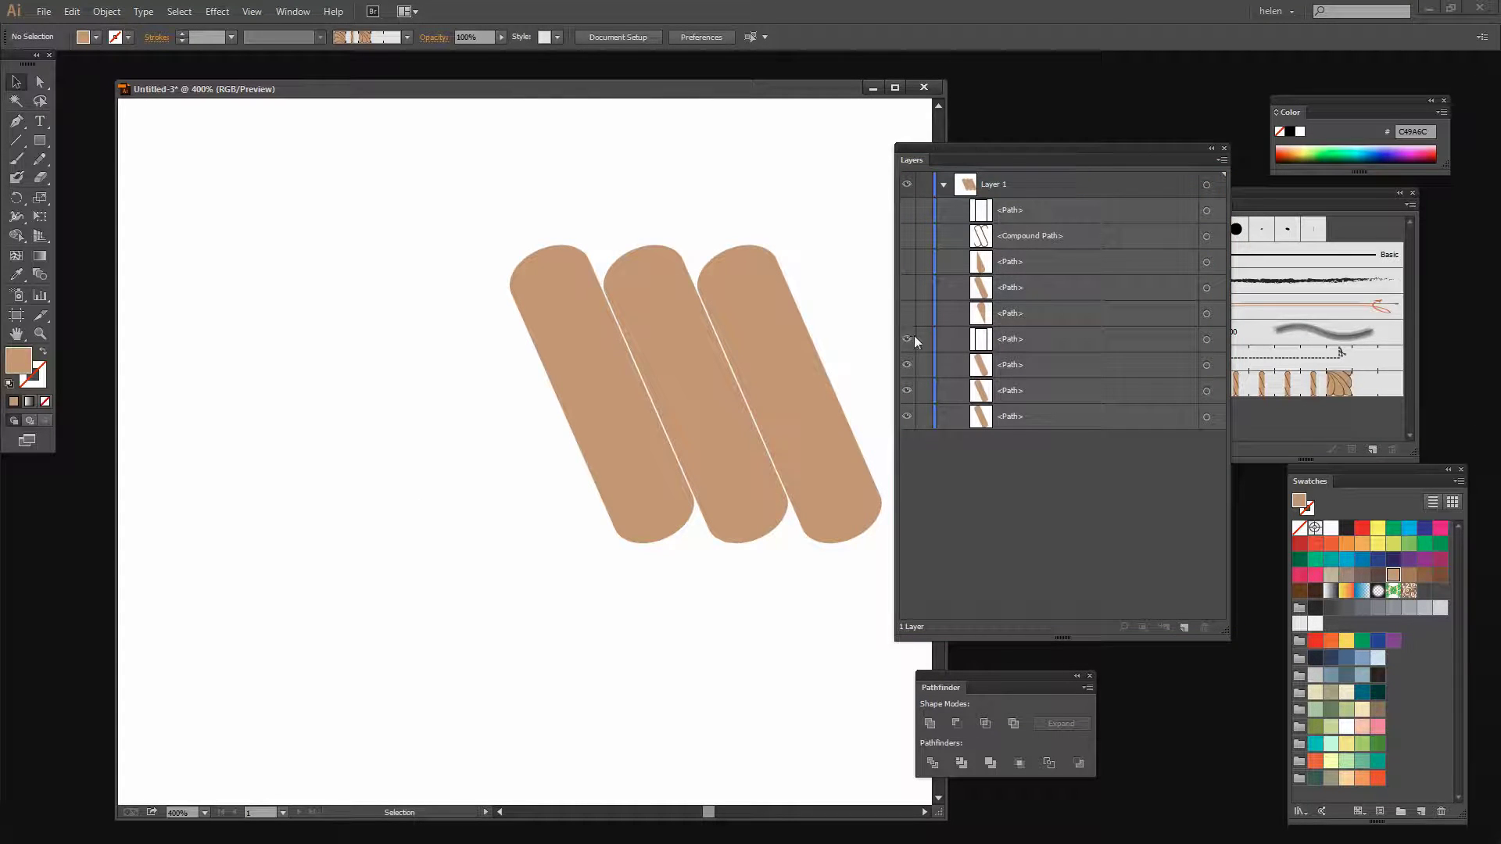
pyautogui.click(1206, 339)
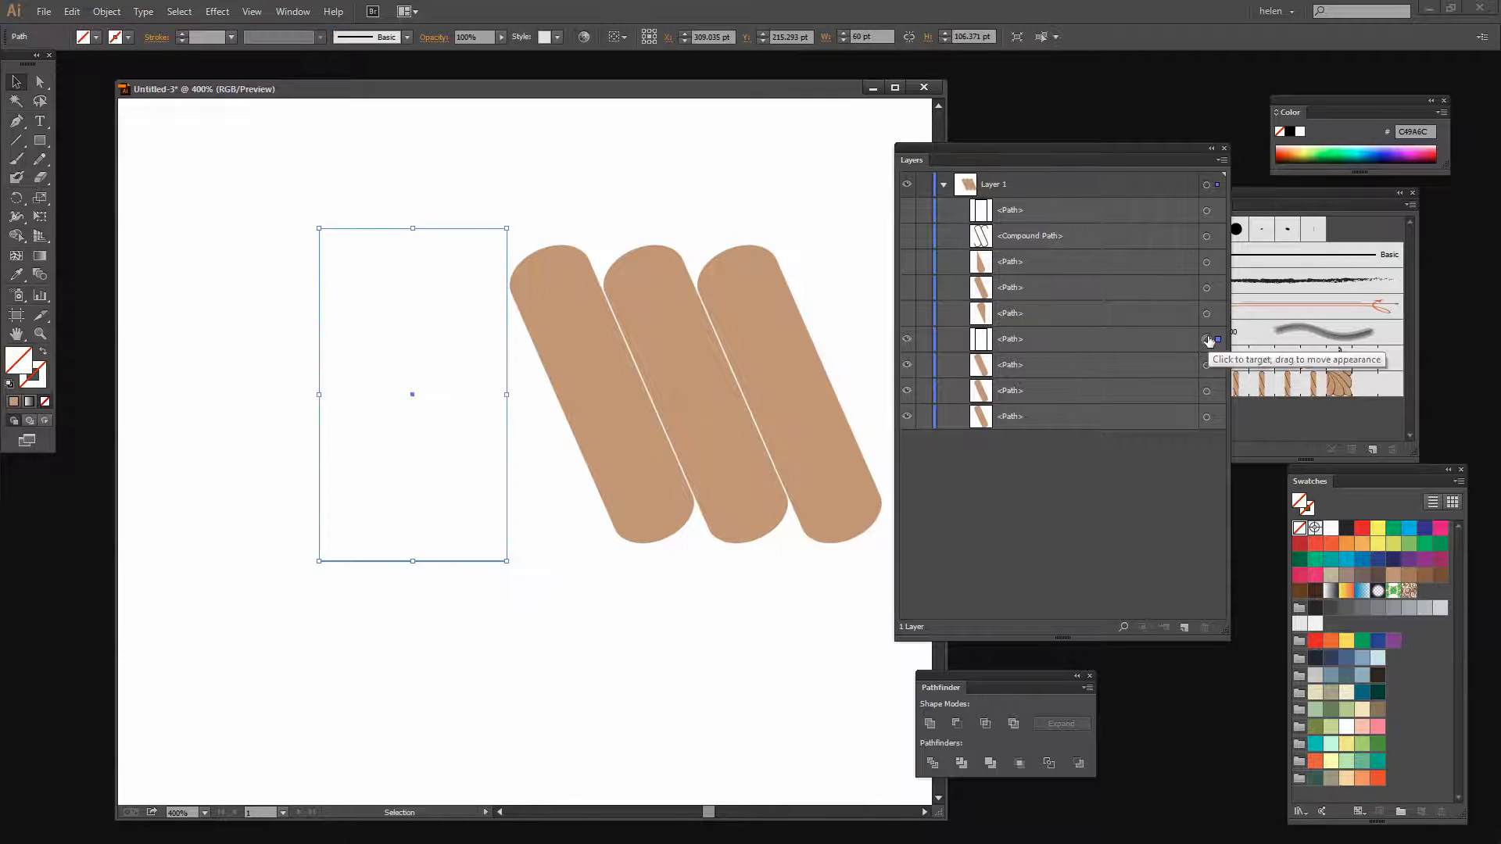
pyautogui.keyDown('shift'); pyautogui.click(1206, 365); pyautogui.keyUp('shift')
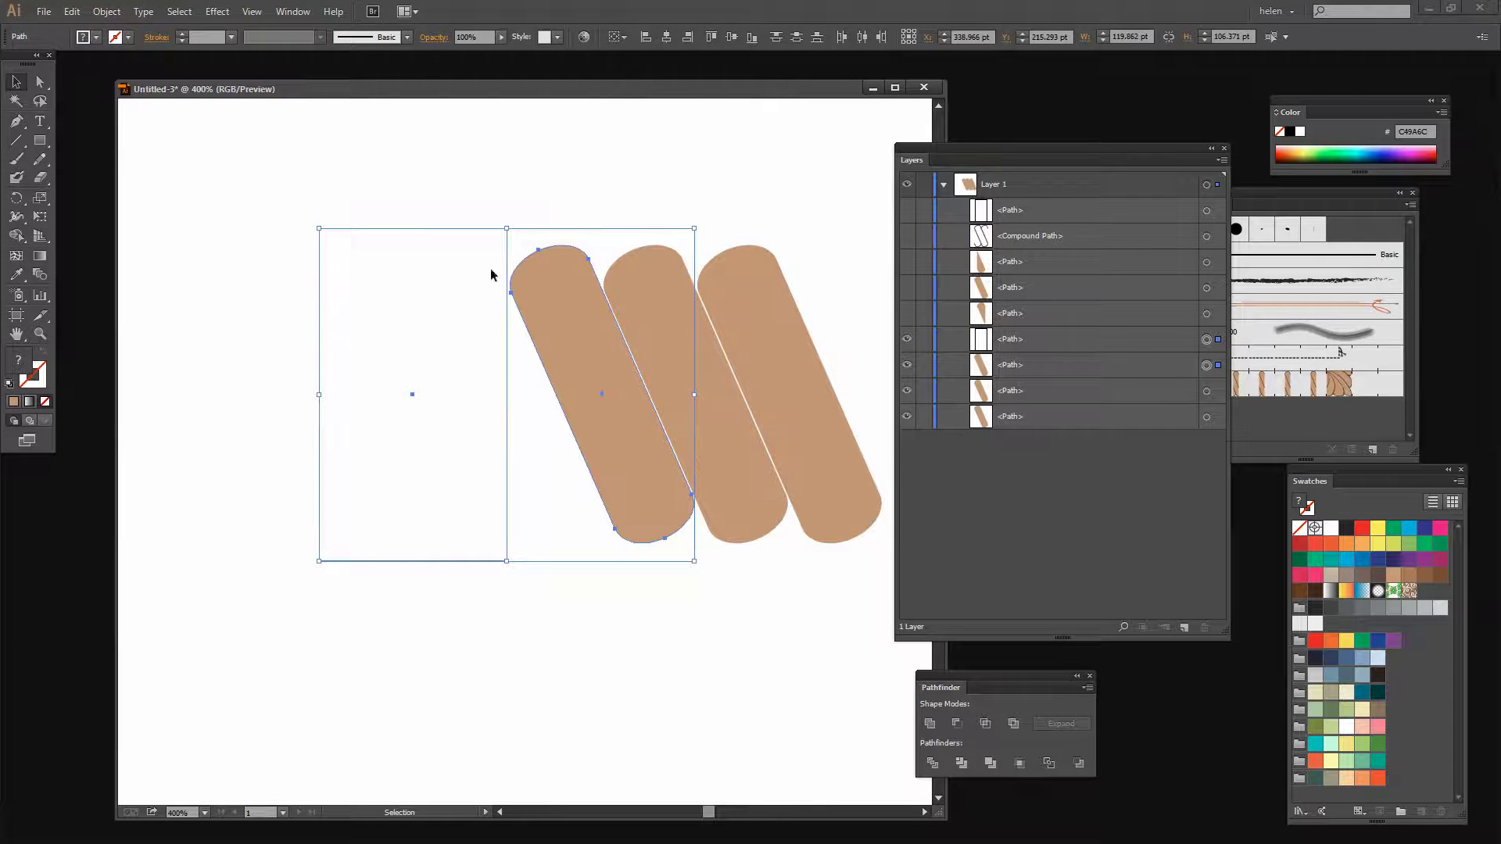
pyautogui.click(985, 723)
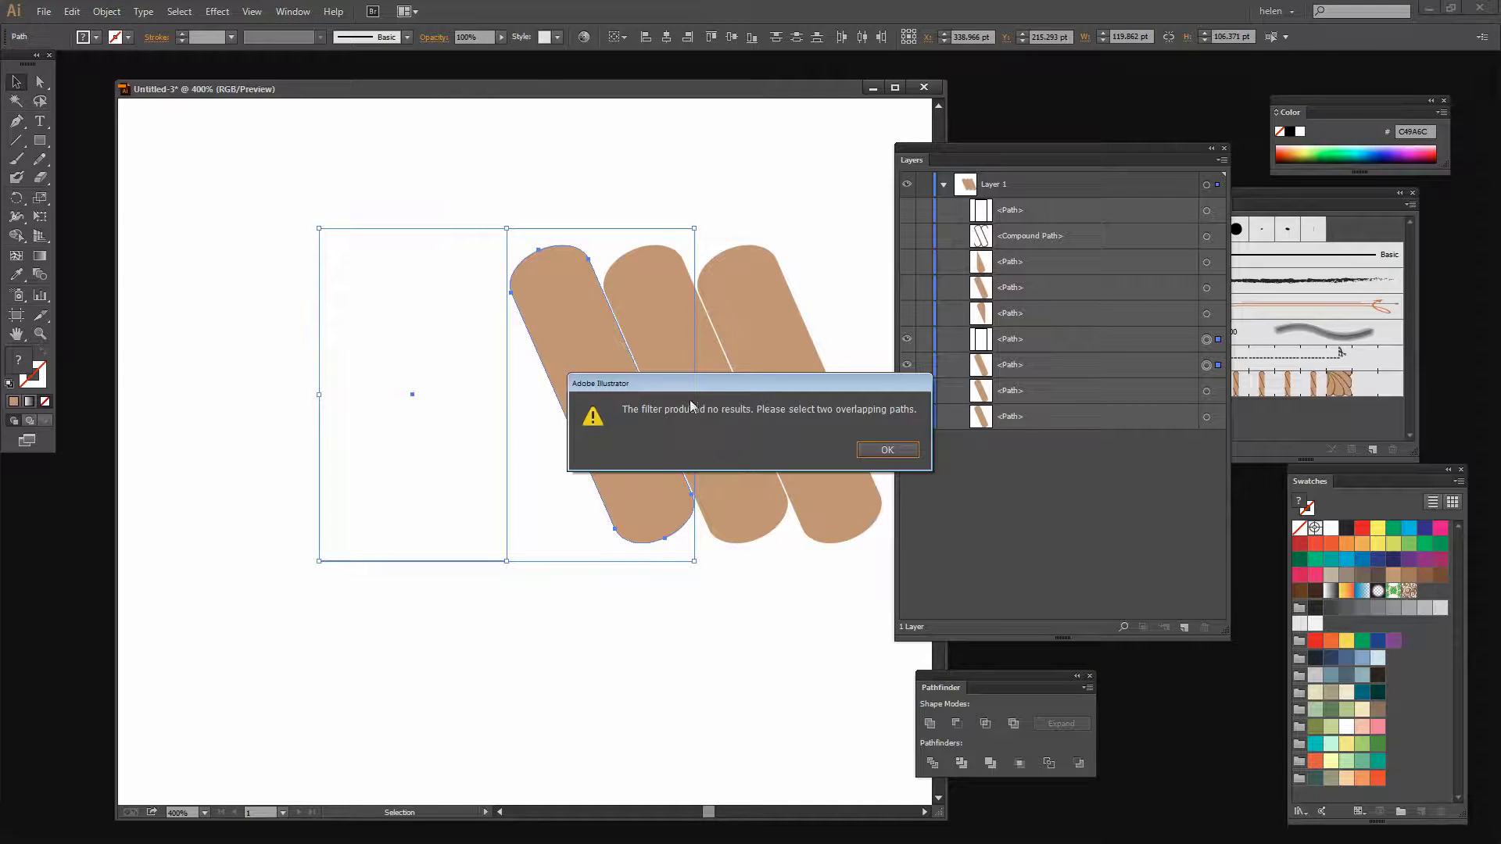
pyautogui.click(874, 448)
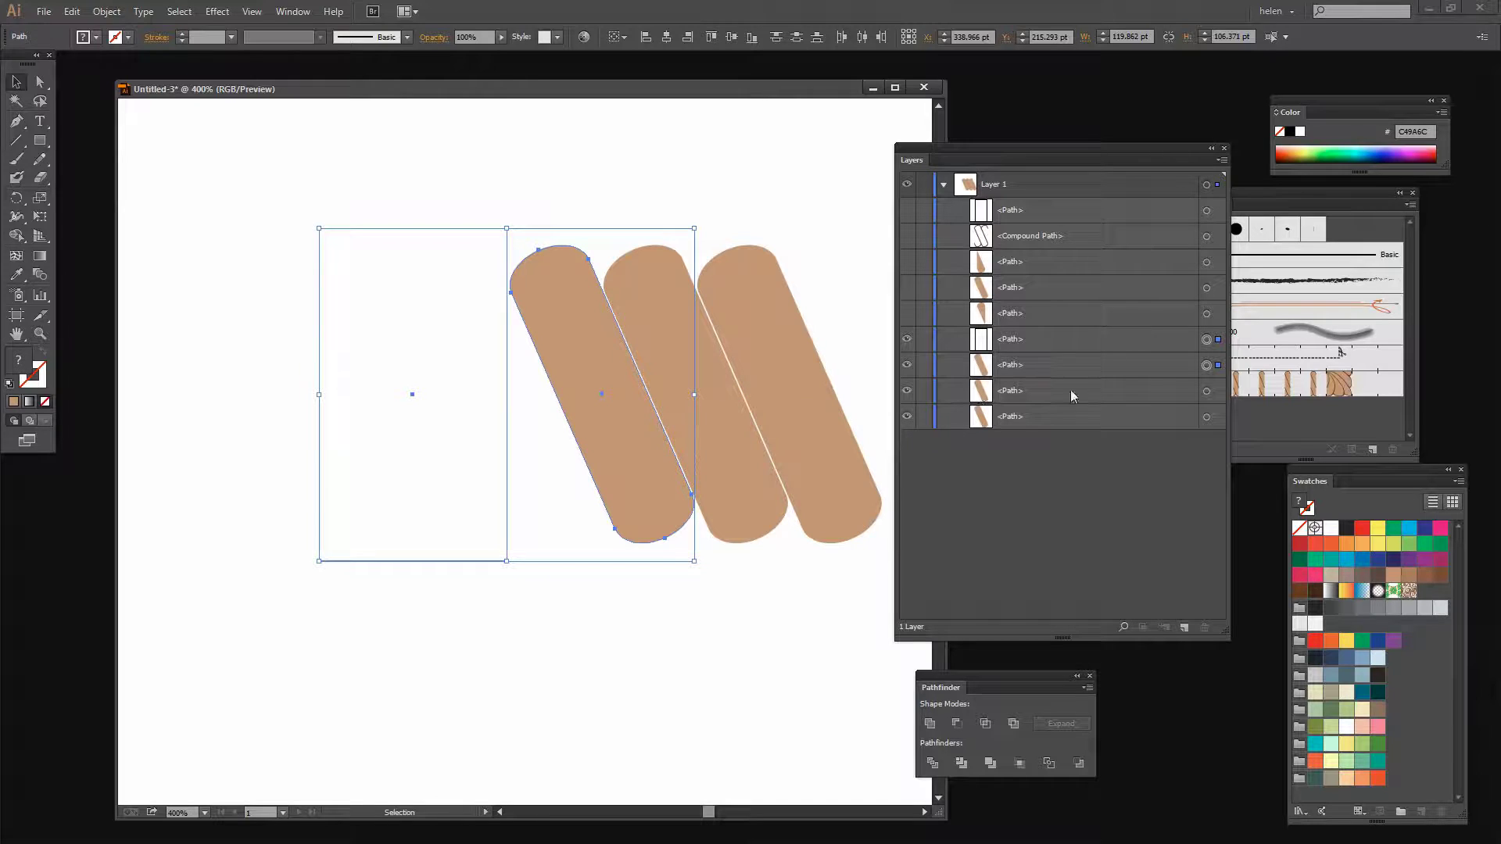
# Delete the three leftover tan bars that lie outside the rectangle
pyautogui.moveTo(1141, 372); pyautogui.dragTo(1204, 628)
pyautogui.click(1101, 368)
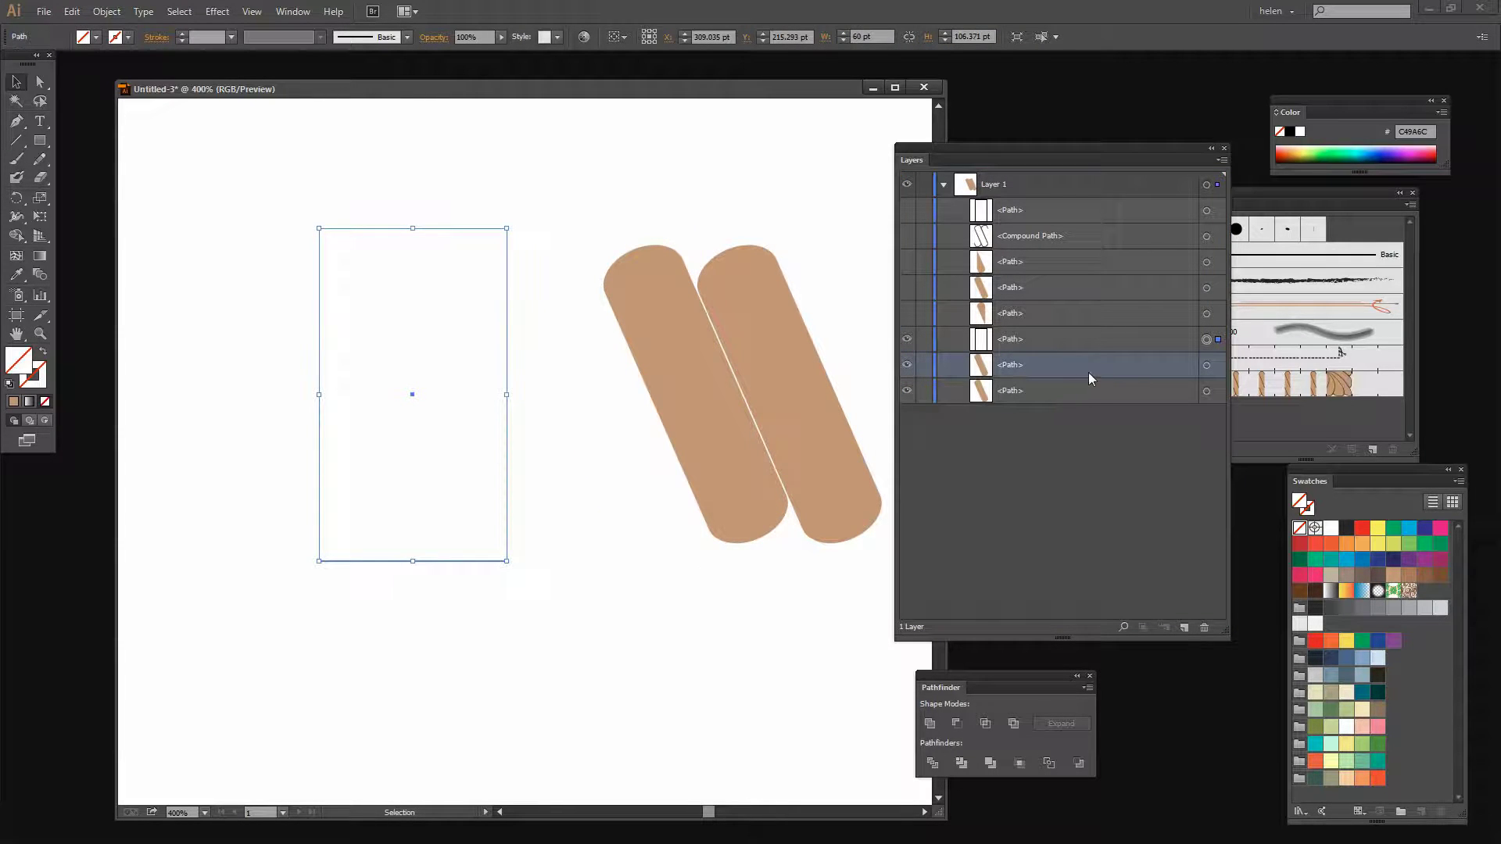
pyautogui.keyDown('shift'); pyautogui.click(1089, 393); pyautogui.keyUp('shift')
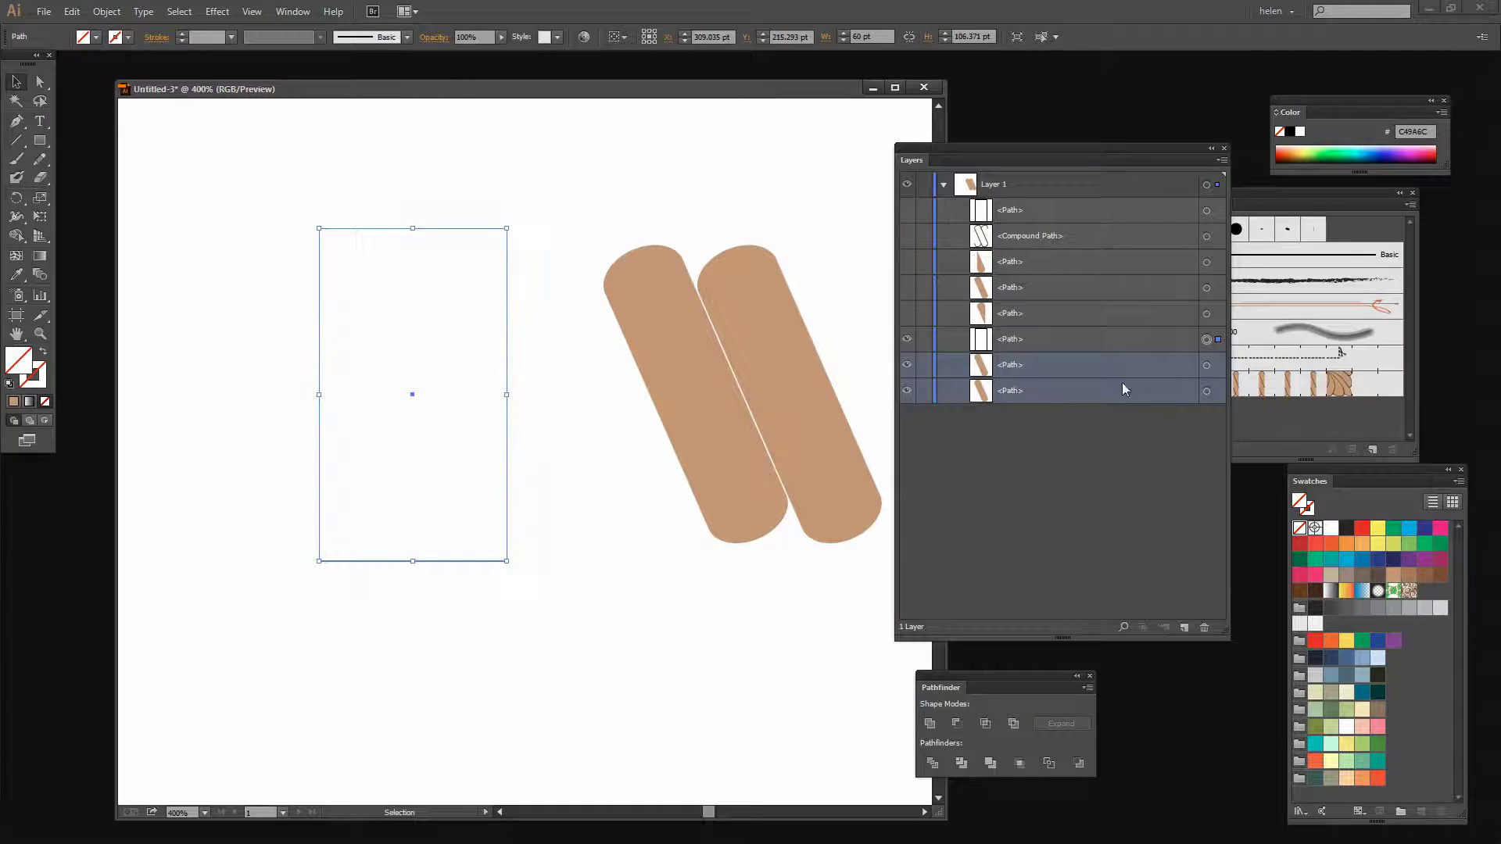
pyautogui.moveTo(1123, 383); pyautogui.dragTo(1204, 628)
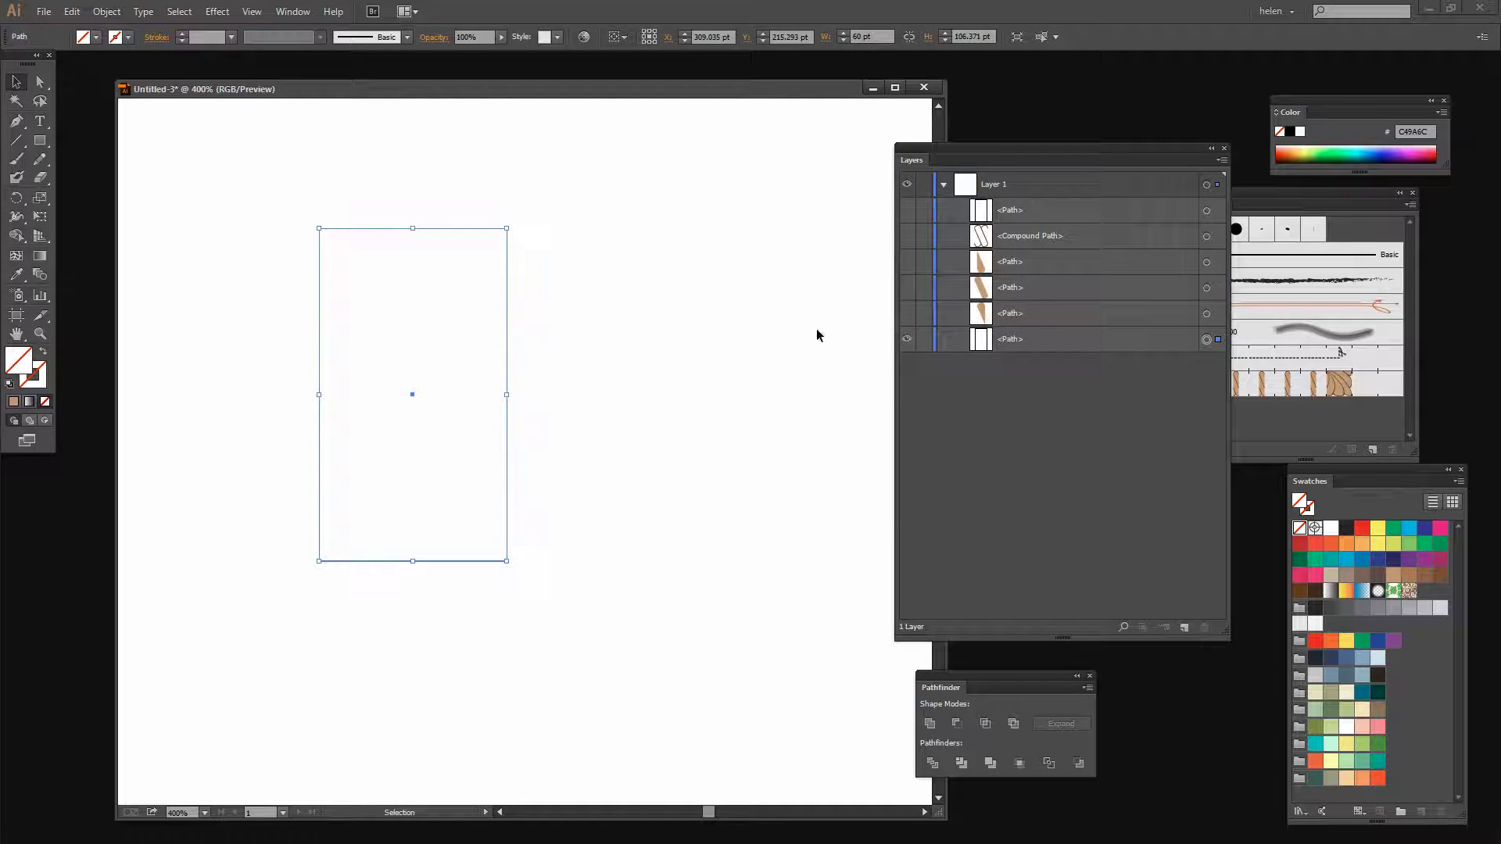
# Delete the two remaining rectangle copies and make the brown outlines and the three cropped tan pieces visible
pyautogui.moveTo(1085, 339); pyautogui.dragTo(1204, 627)
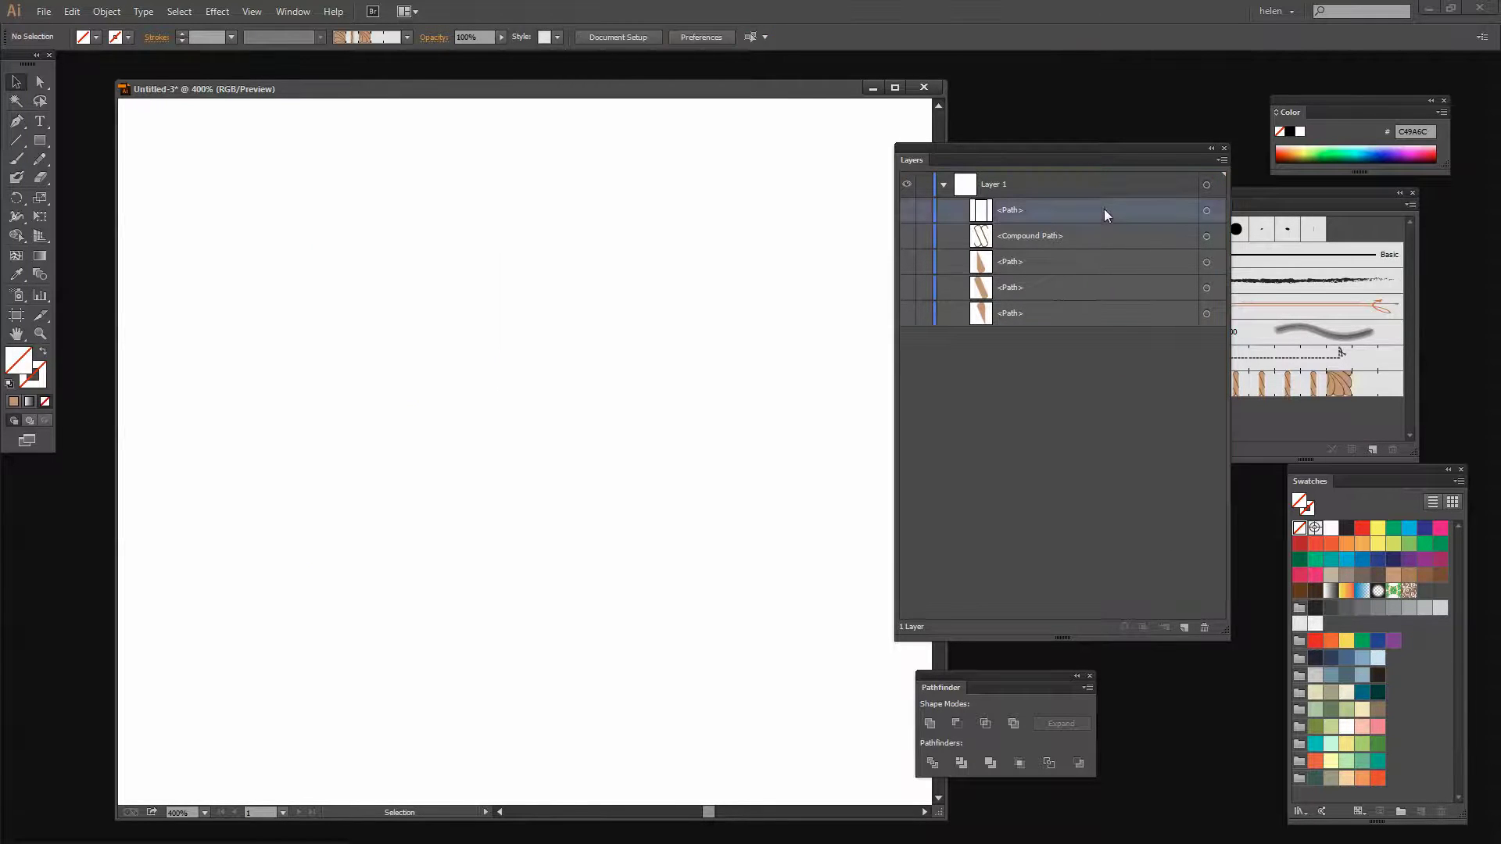
pyautogui.moveTo(1109, 208); pyautogui.dragTo(1183, 566)
pyautogui.moveTo(1203, 627); pyautogui.dragTo(1203, 628)
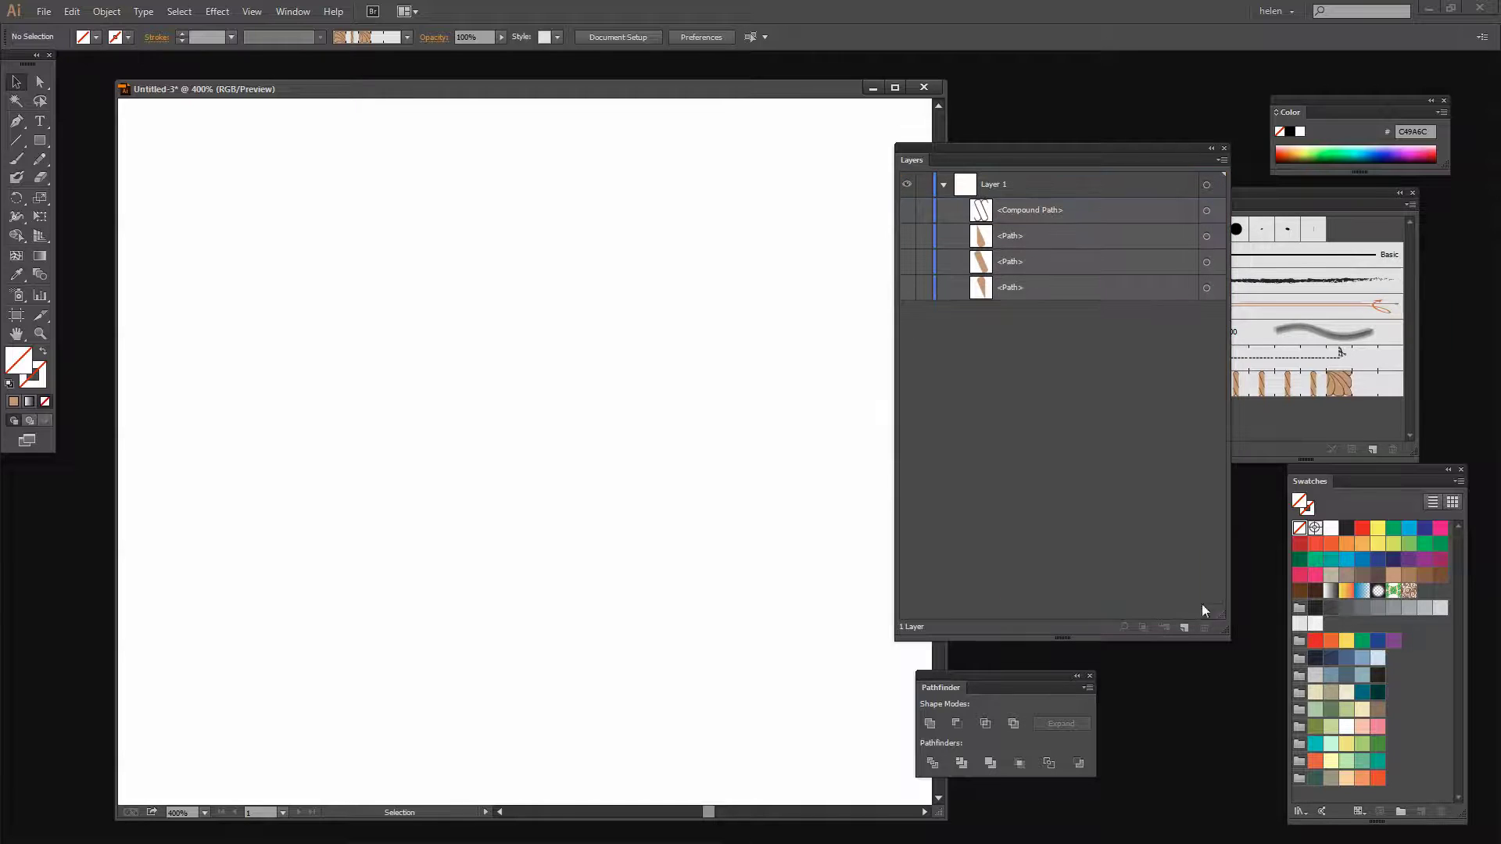
pyautogui.moveTo(907, 210); pyautogui.dragTo(912, 294)
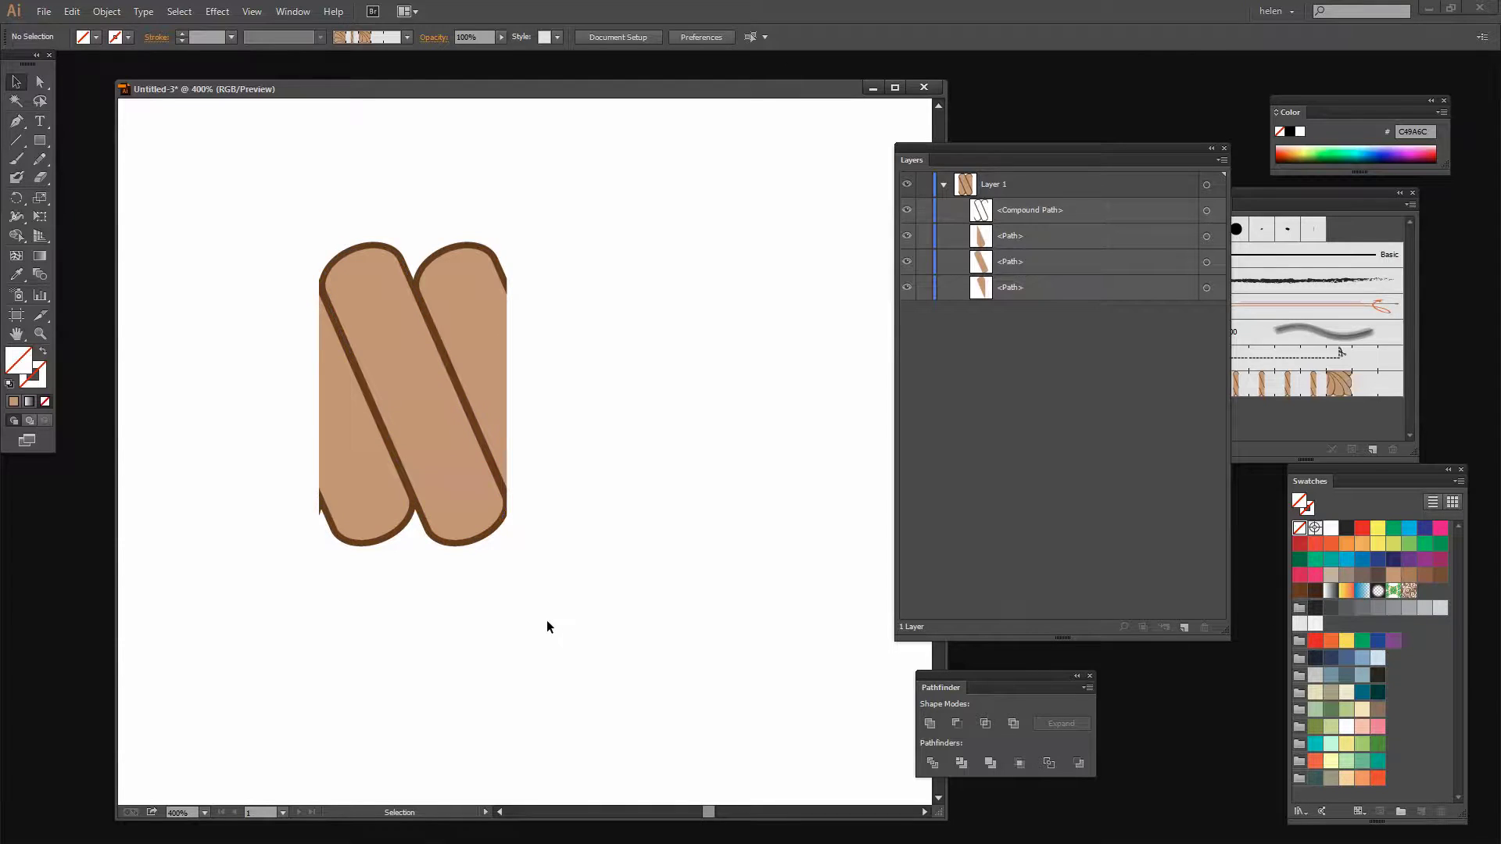
# Create a new Pattern Brush from the complete rope tile, including the brown outlines and all three tan pieces
pyautogui.moveTo(546, 620); pyautogui.dragTo(261, 191)
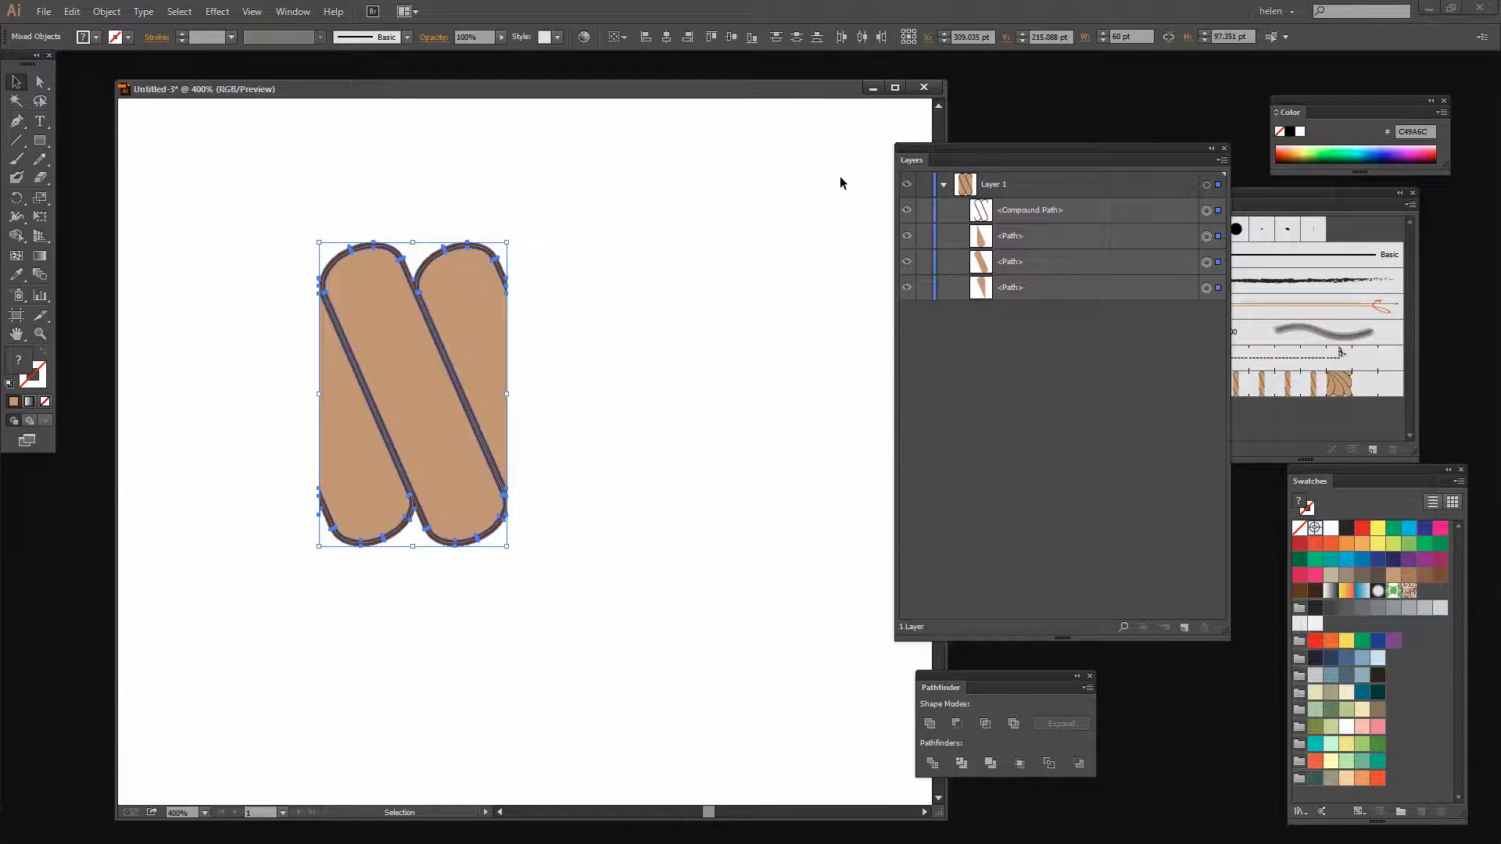
pyautogui.moveTo(1033, 159); pyautogui.dragTo(852, 163)
pyautogui.moveTo(1243, 196); pyautogui.dragTo(637, 167)
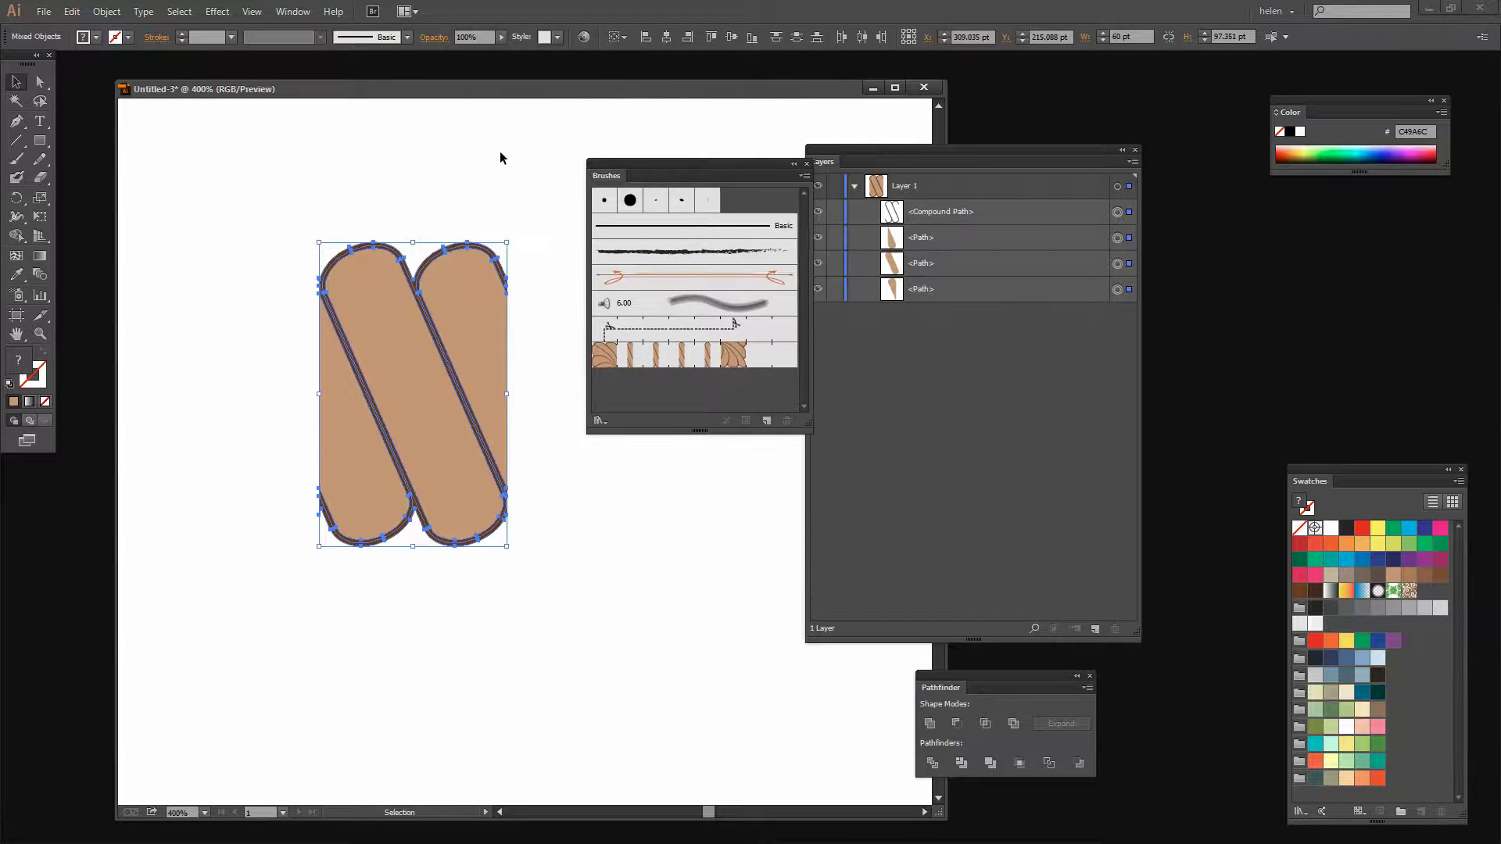
pyautogui.click(295, 14)
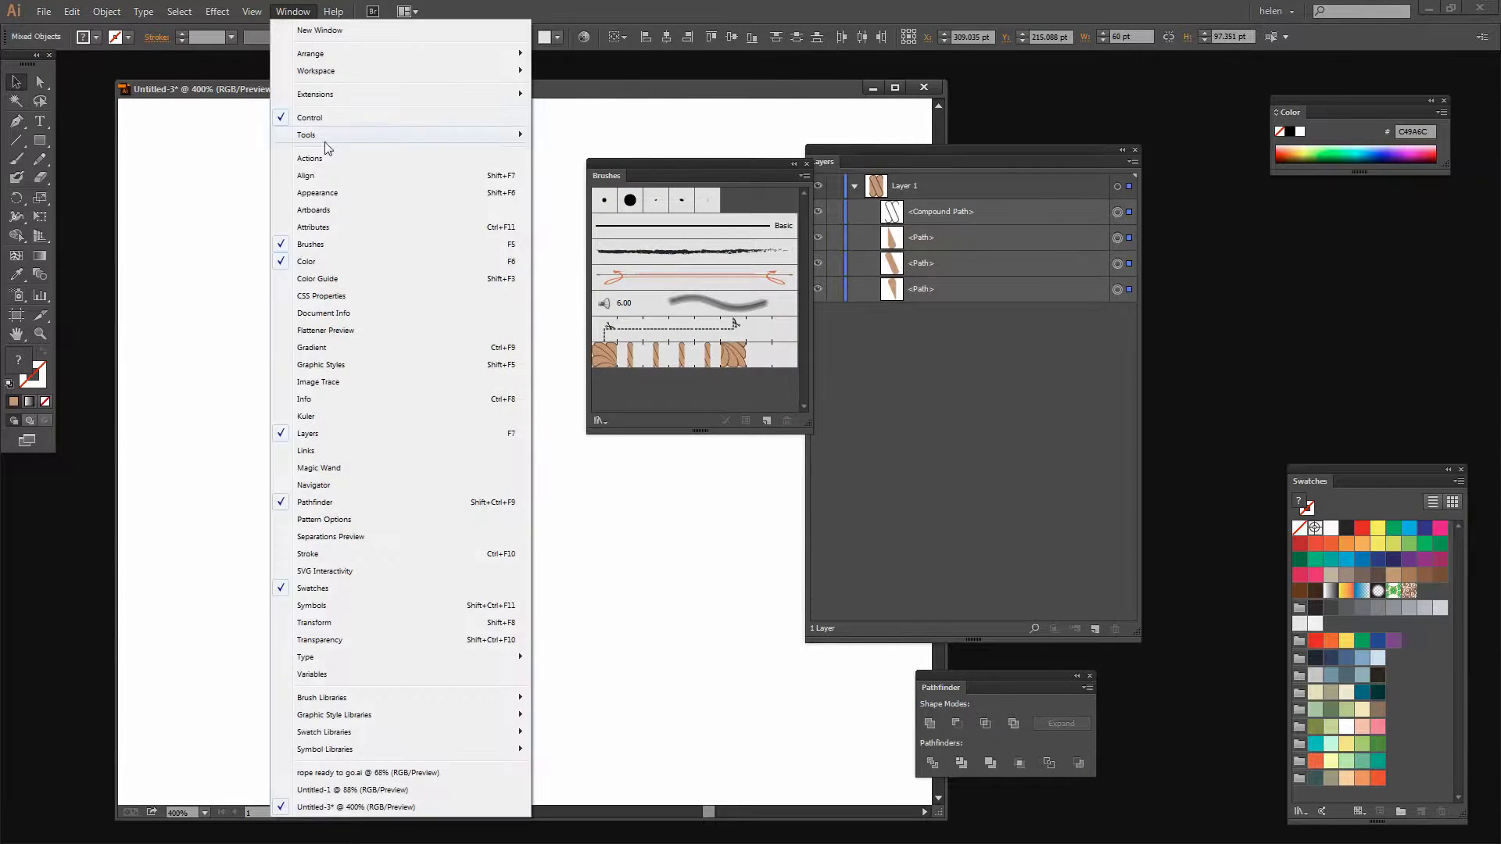
pyautogui.click(706, 174)
pyautogui.moveTo(422, 435)
pyautogui.mouseDown()
pyautogui.moveTo(632, 378)
pyautogui.moveTo(630, 392)
pyautogui.mouseUp()
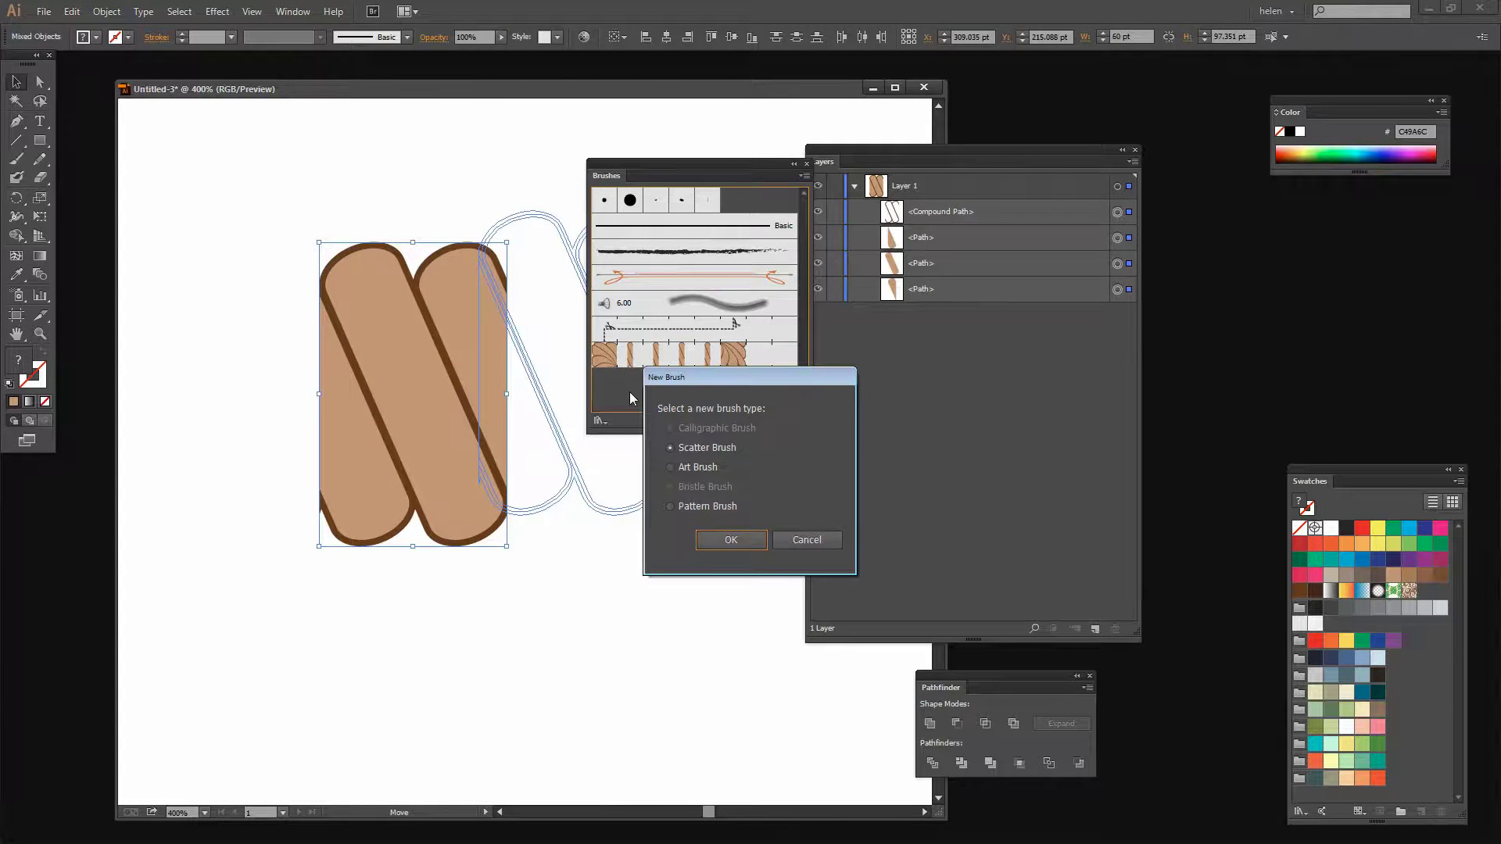
pyautogui.click(669, 507)
pyautogui.click(730, 540)
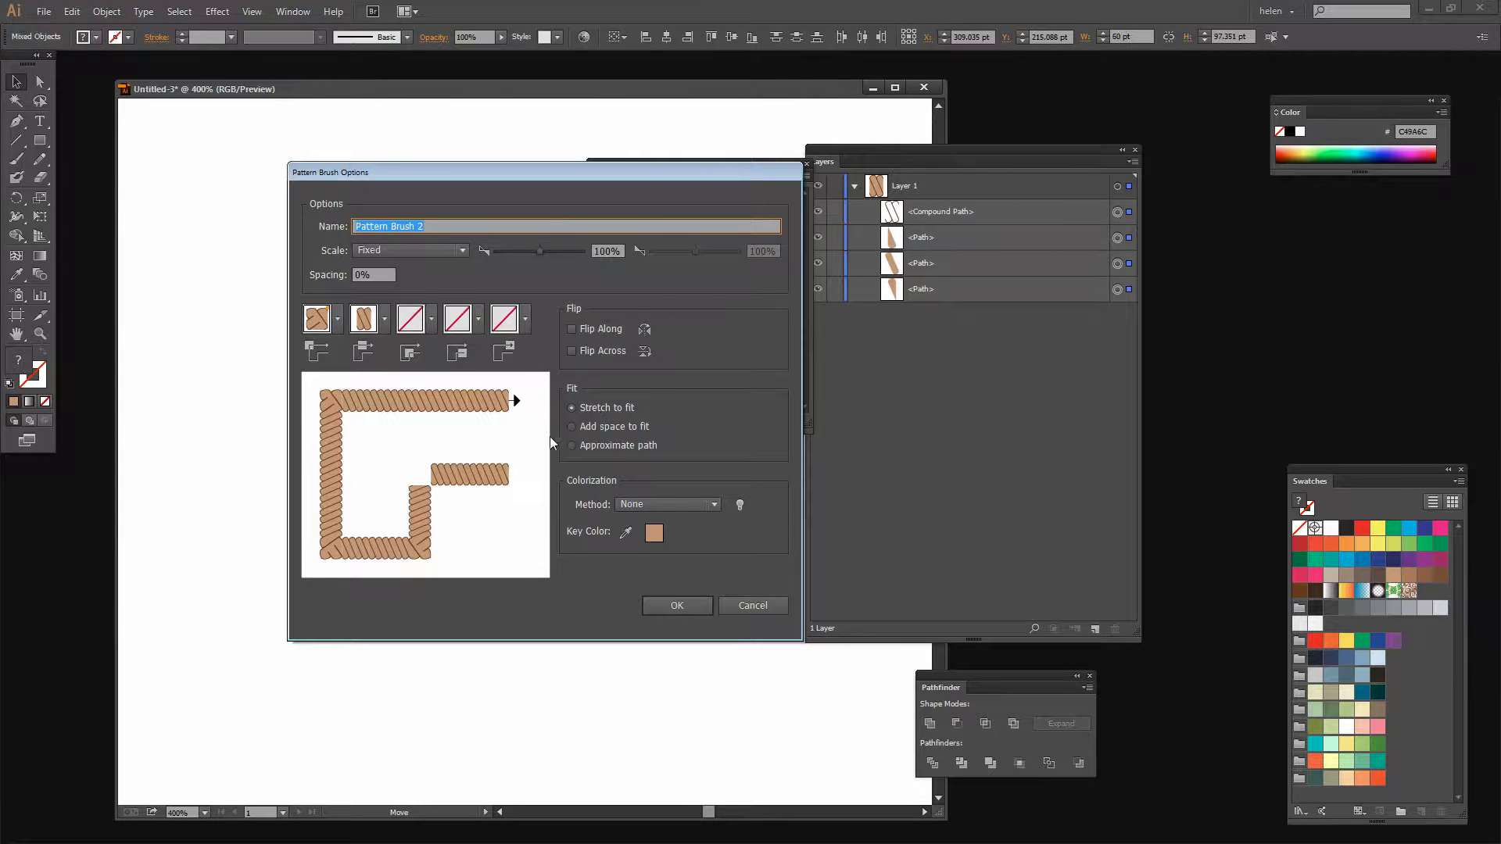
# Set the new pattern brush's colorization method to Tints and Shades
pyautogui.moveTo(415, 180); pyautogui.dragTo(304, 123)
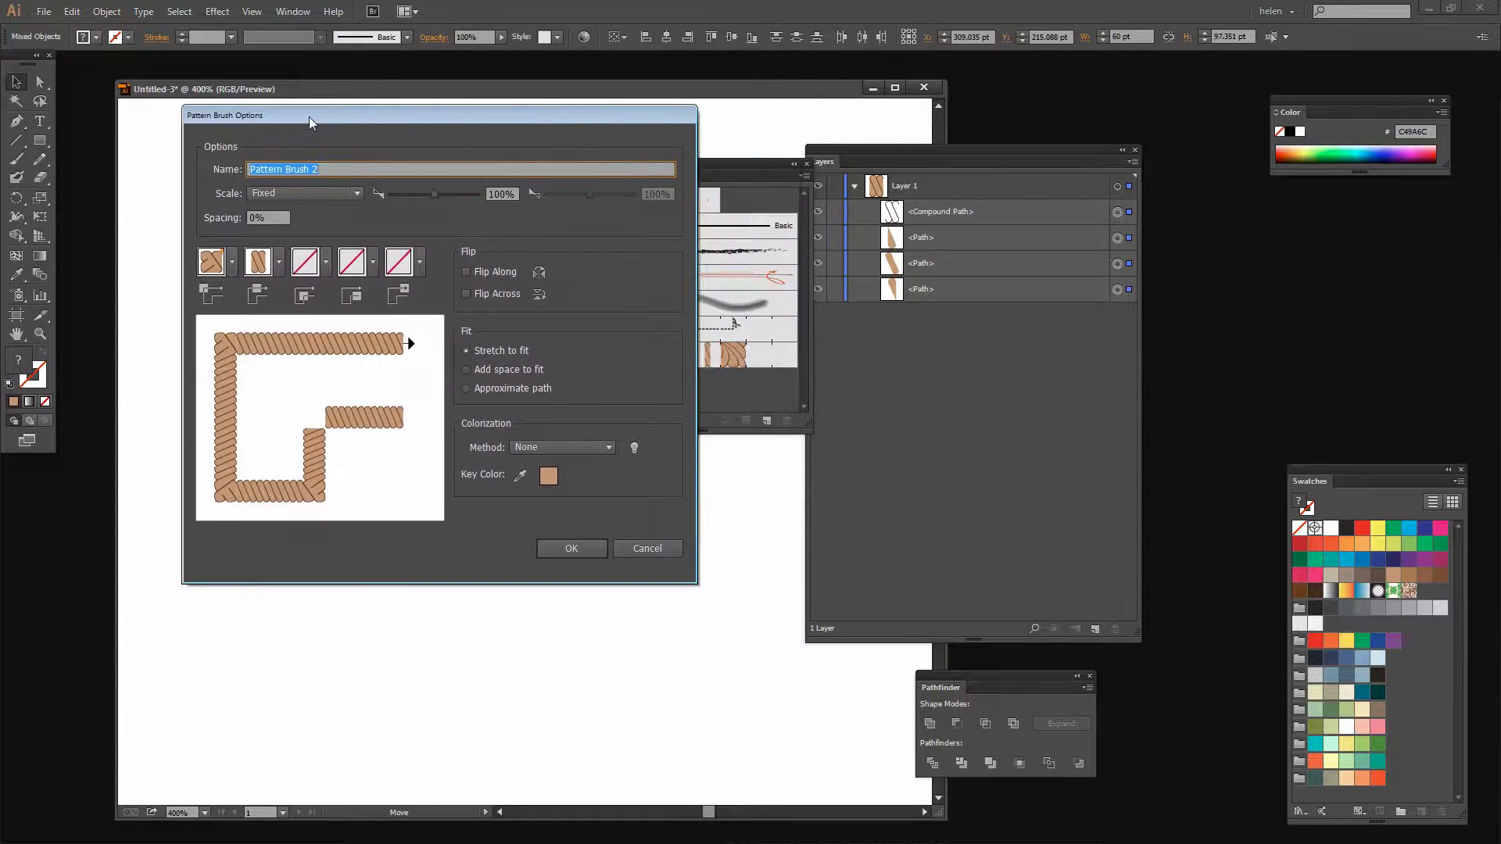
pyautogui.click(539, 447)
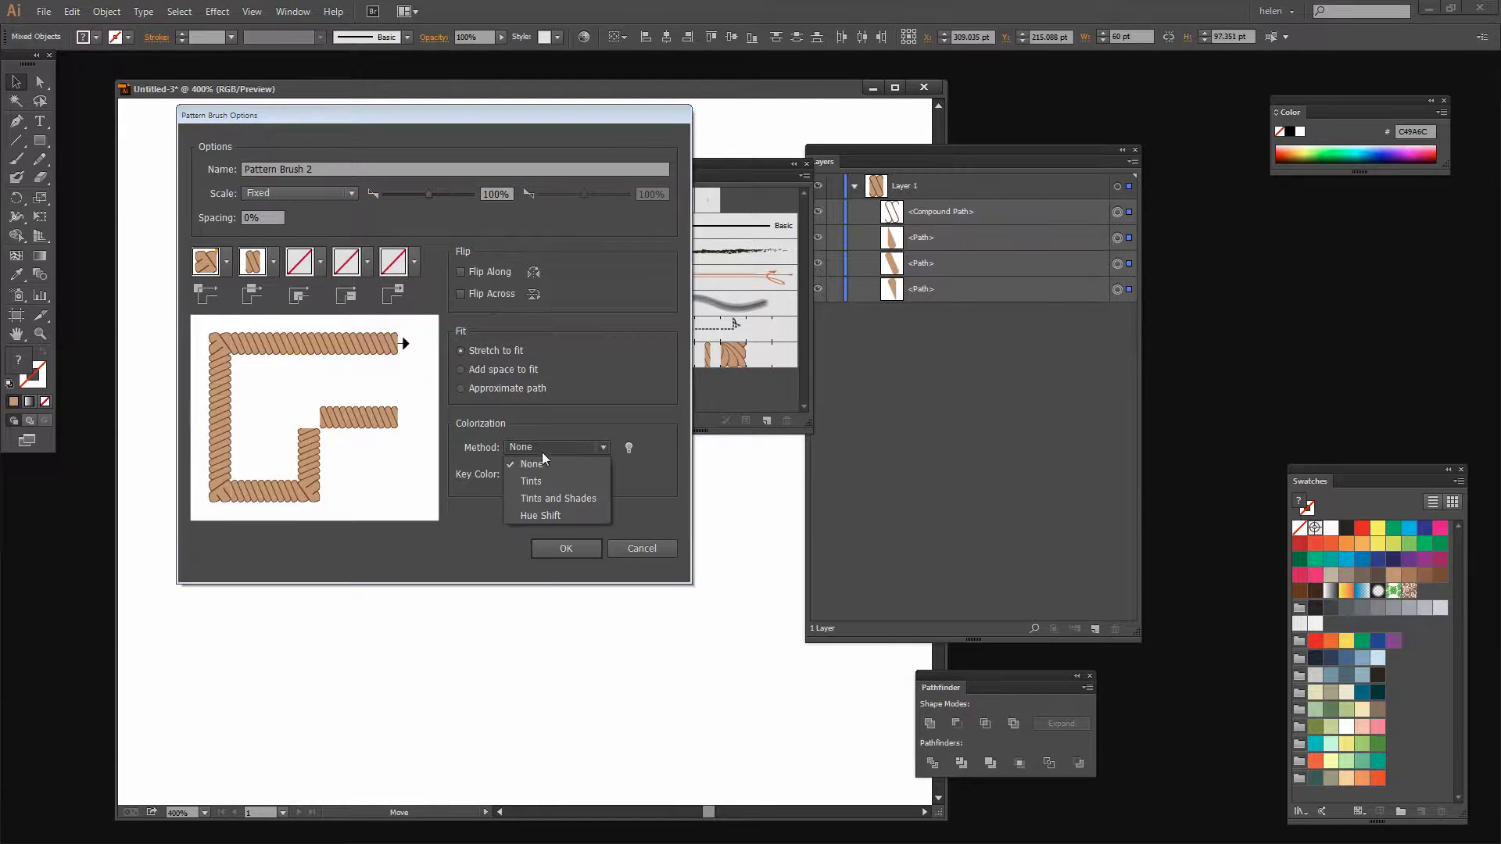
pyautogui.click(549, 499)
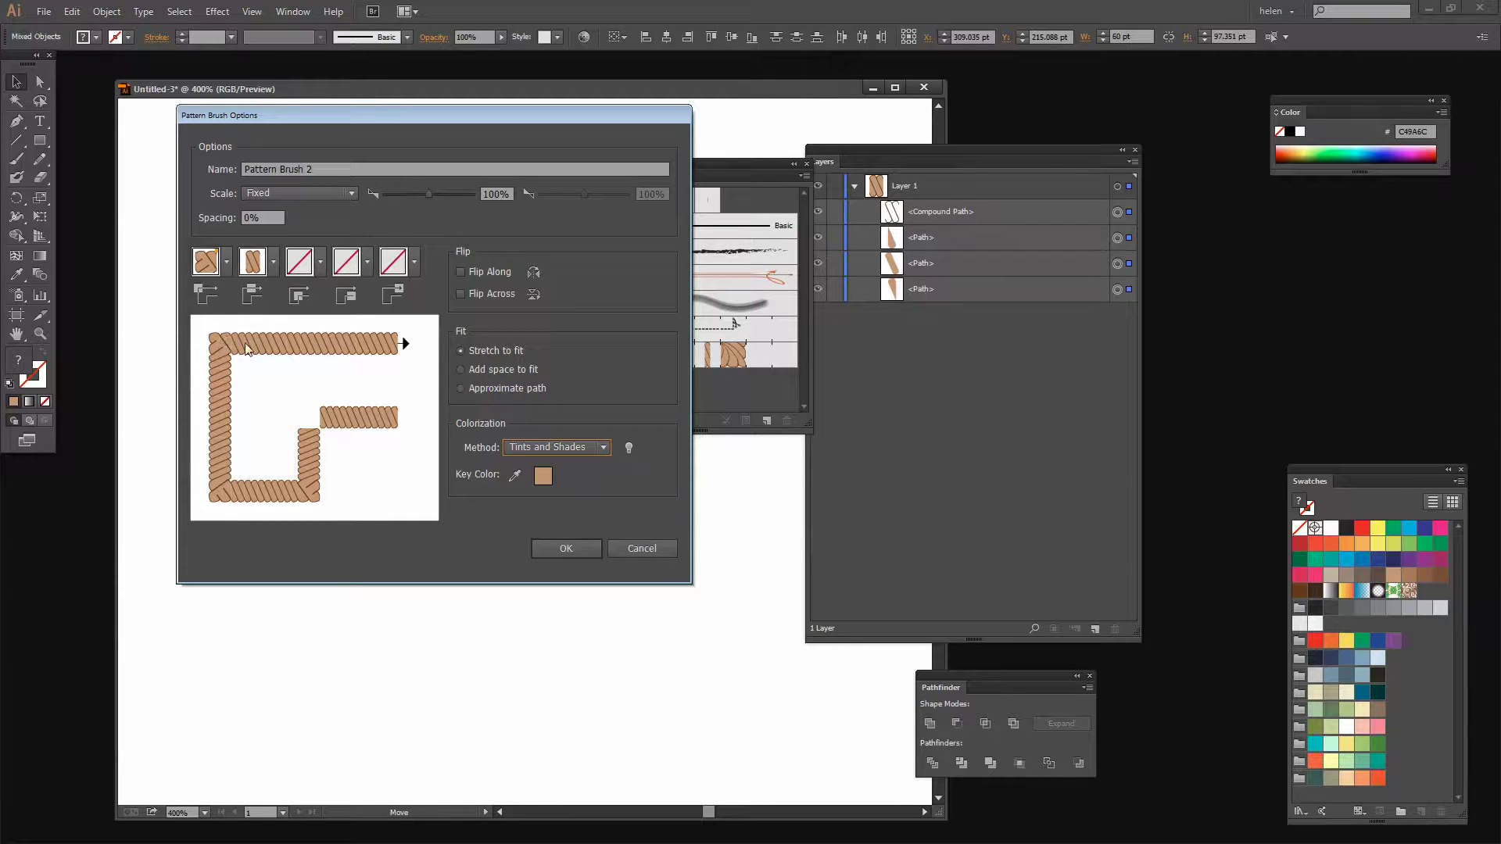
# Try the Auto-Centered option for the pattern brush's outer corner tile
pyautogui.click(227, 266)
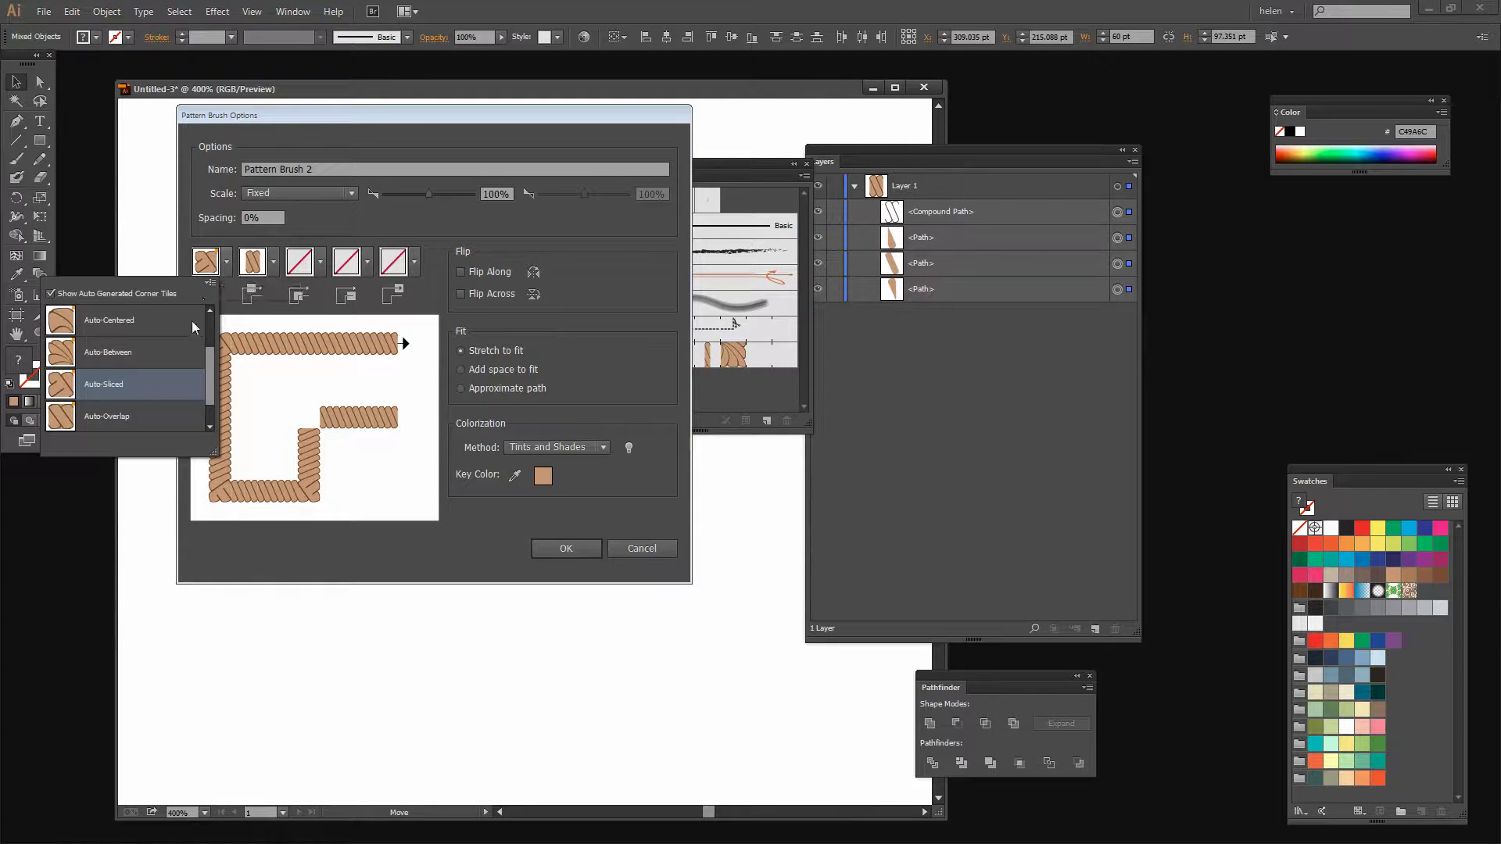
pyautogui.scroll(-1, 207, 378)
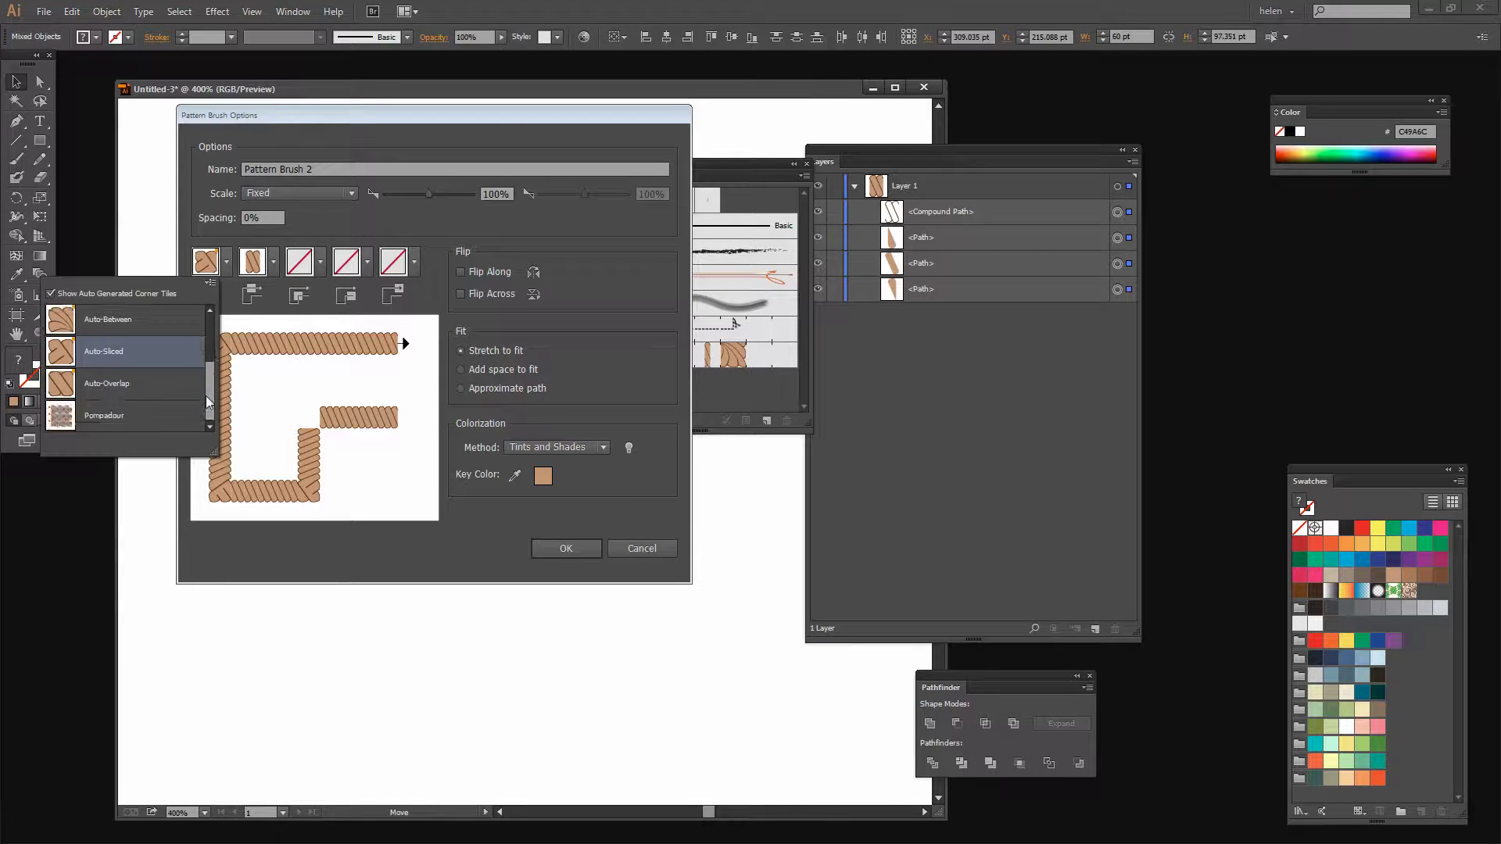
pyautogui.moveTo(207, 377); pyautogui.dragTo(204, 364)
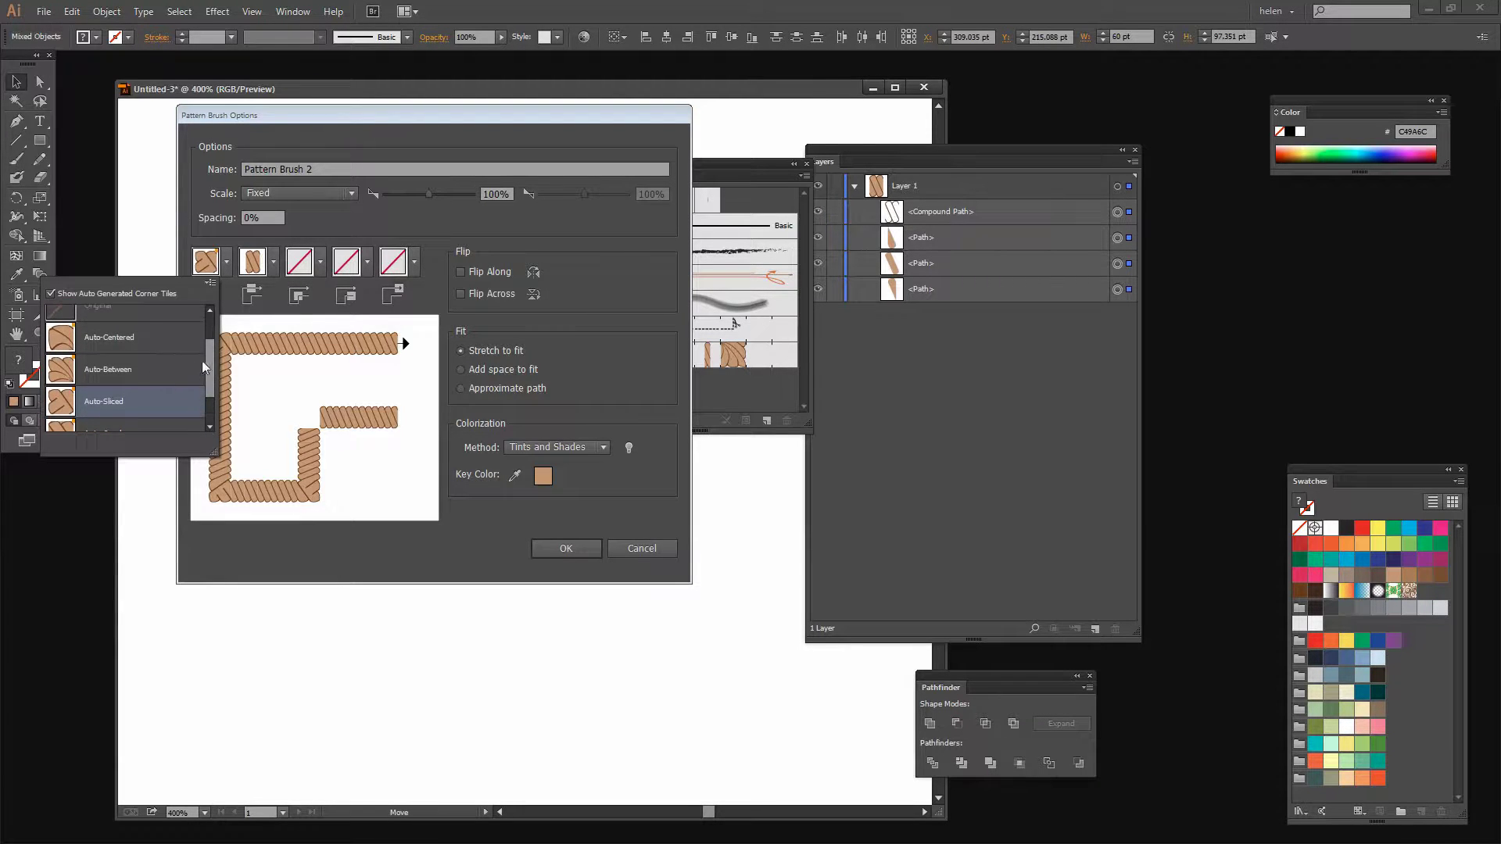
pyautogui.click(100, 336)
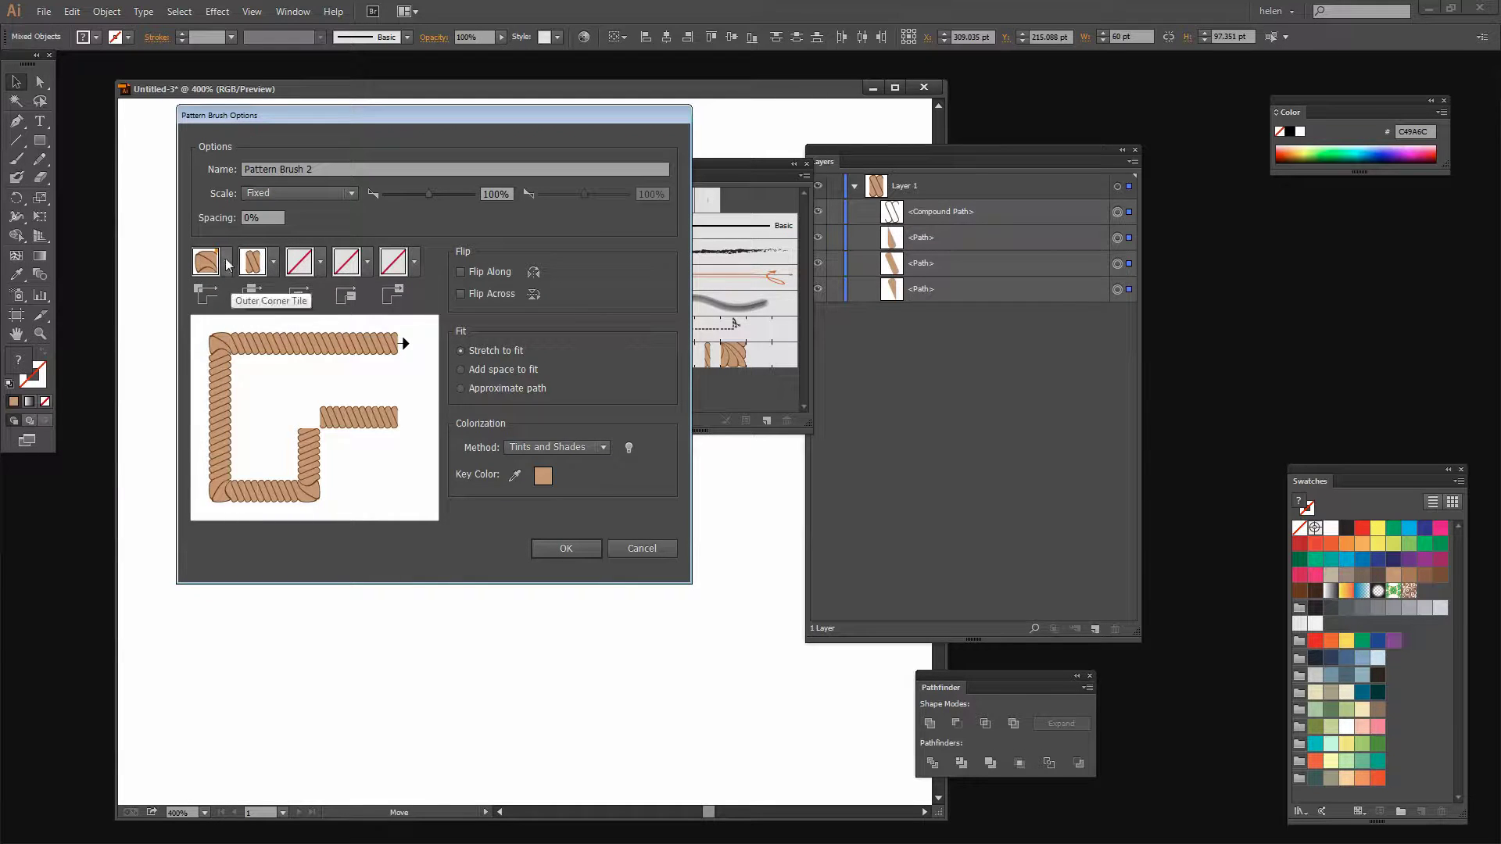
# Set both the outer and inner corner tiles to Auto-Between and save the new pattern brush
pyautogui.click(226, 261)
pyautogui.click(125, 355)
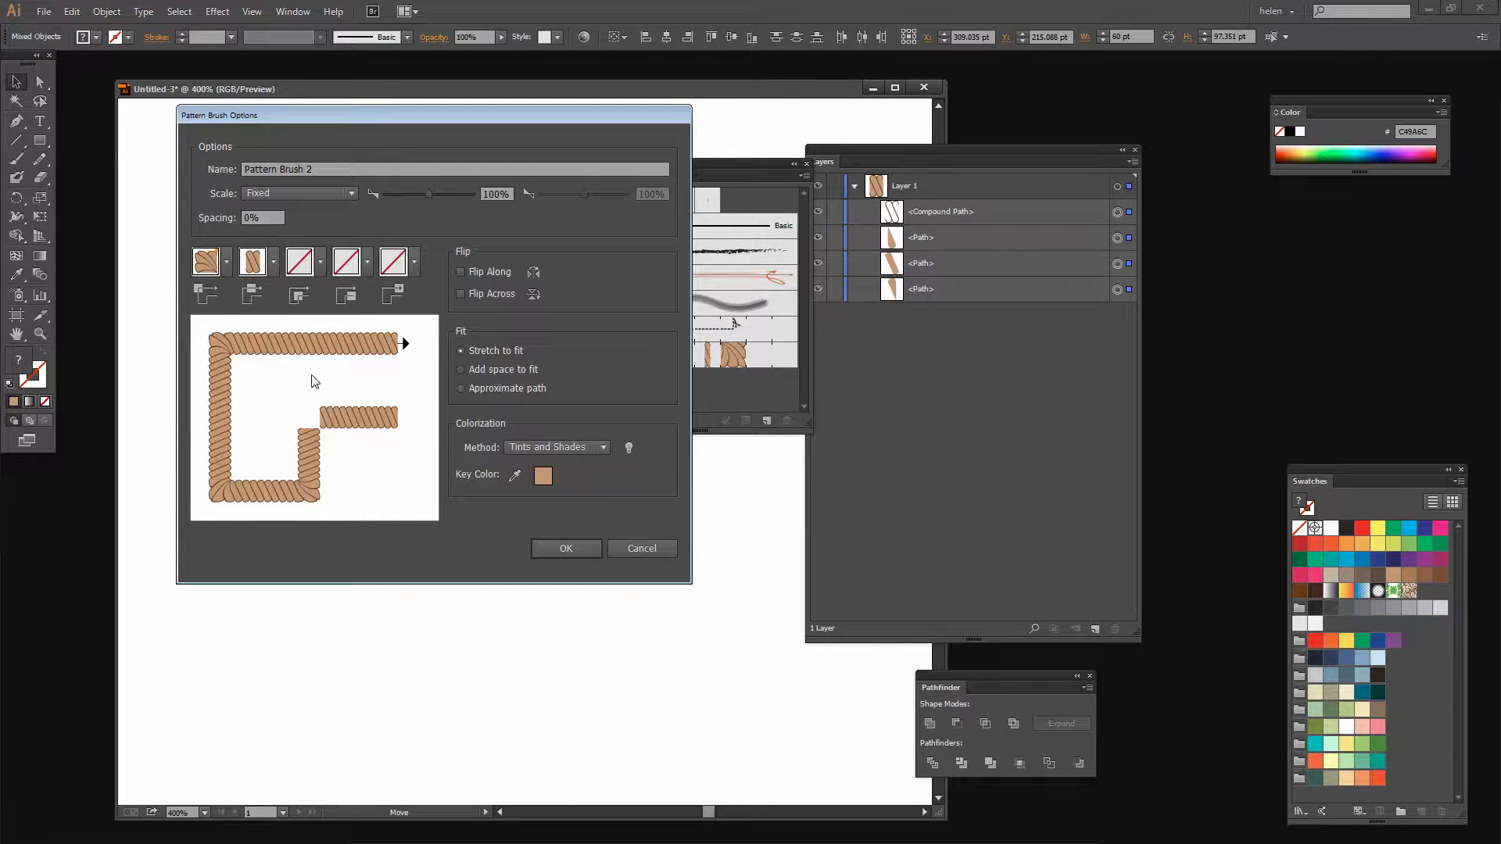
pyautogui.click(320, 268)
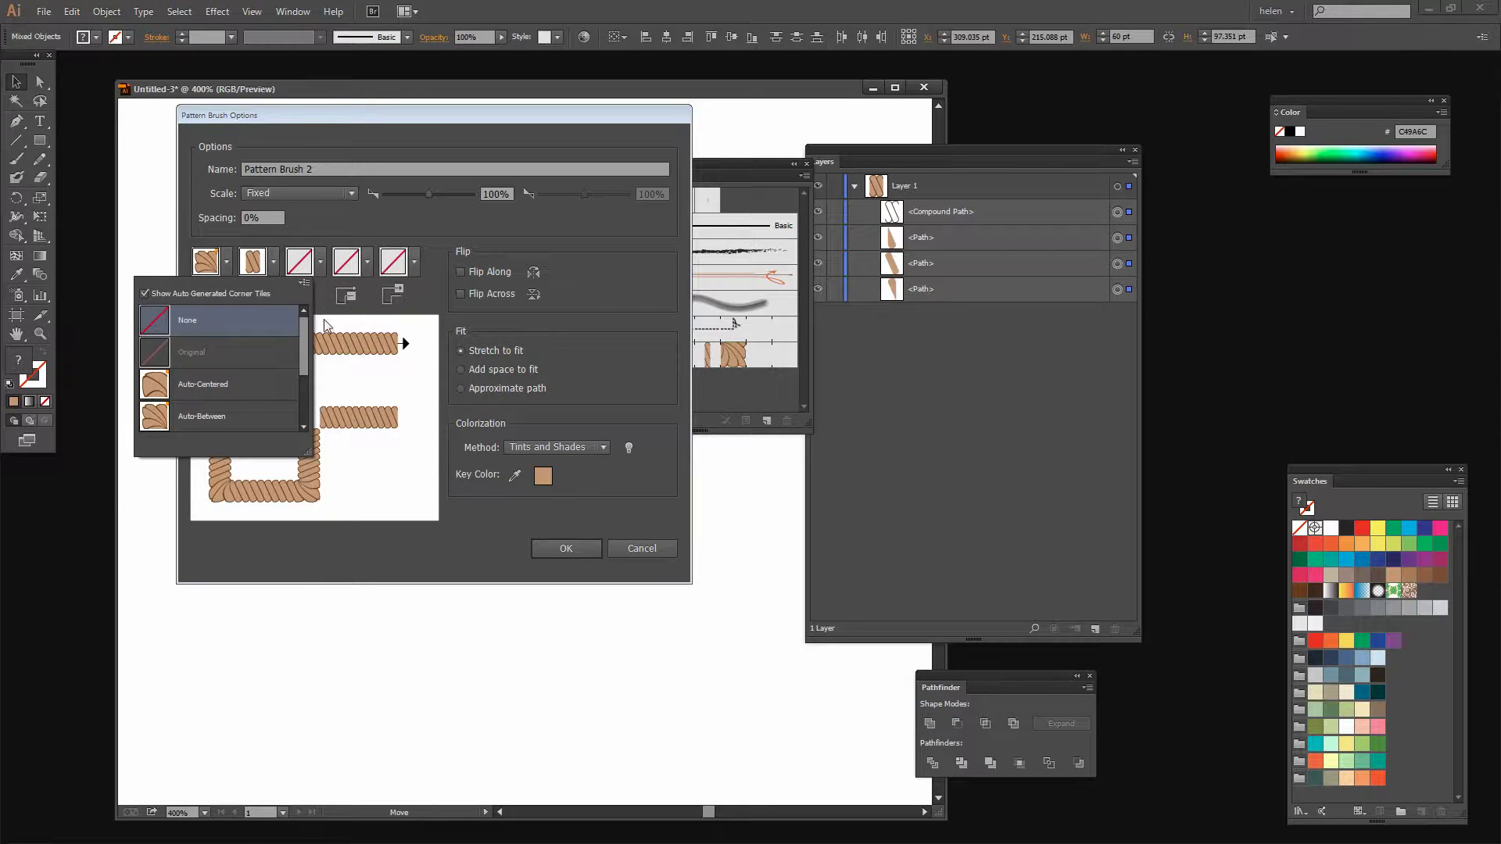
pyautogui.scroll(-1, 305, 350)
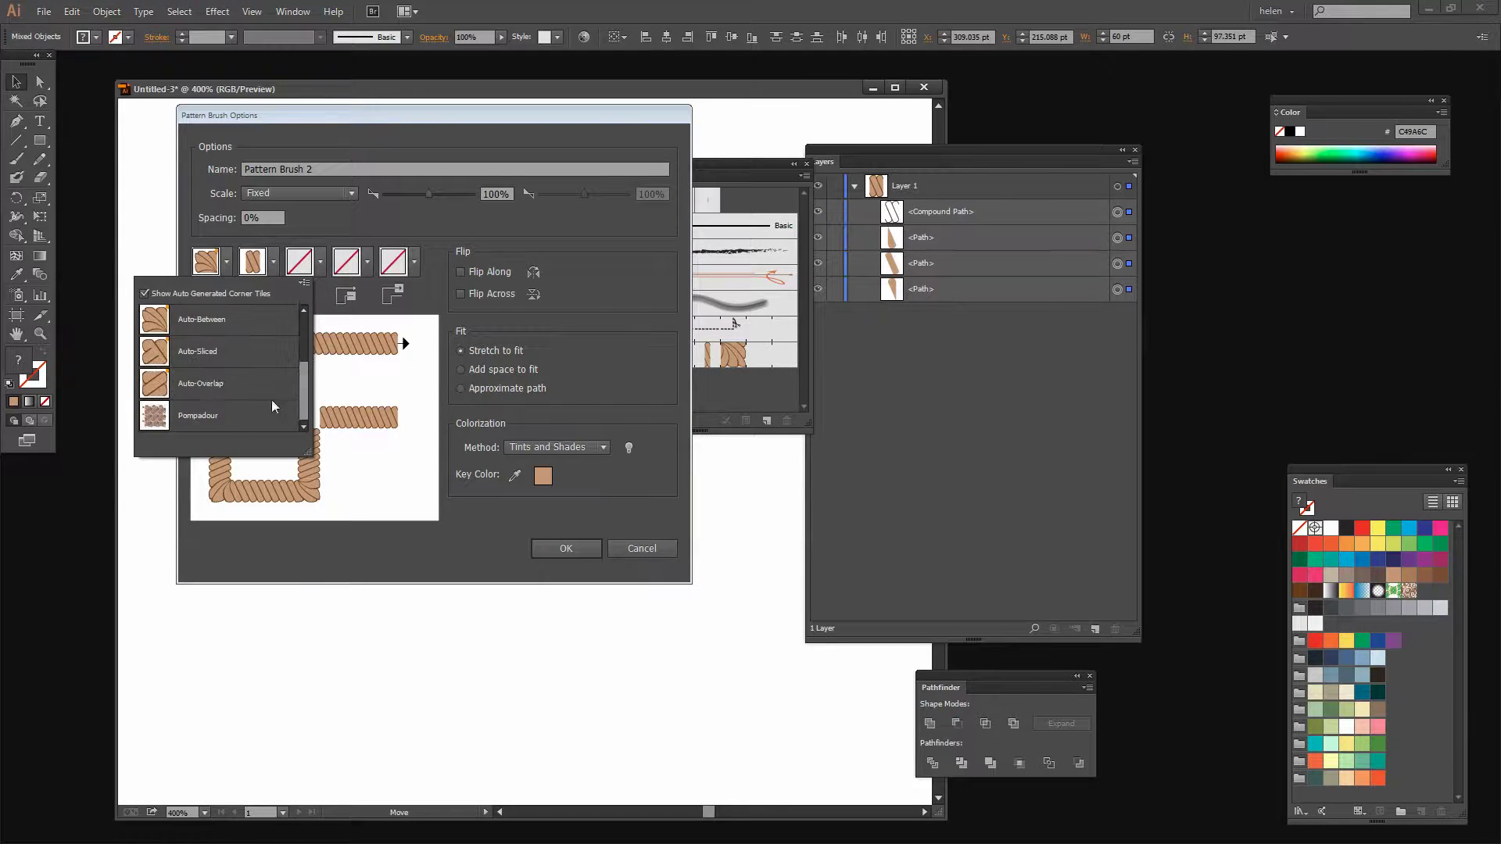
pyautogui.click(197, 319)
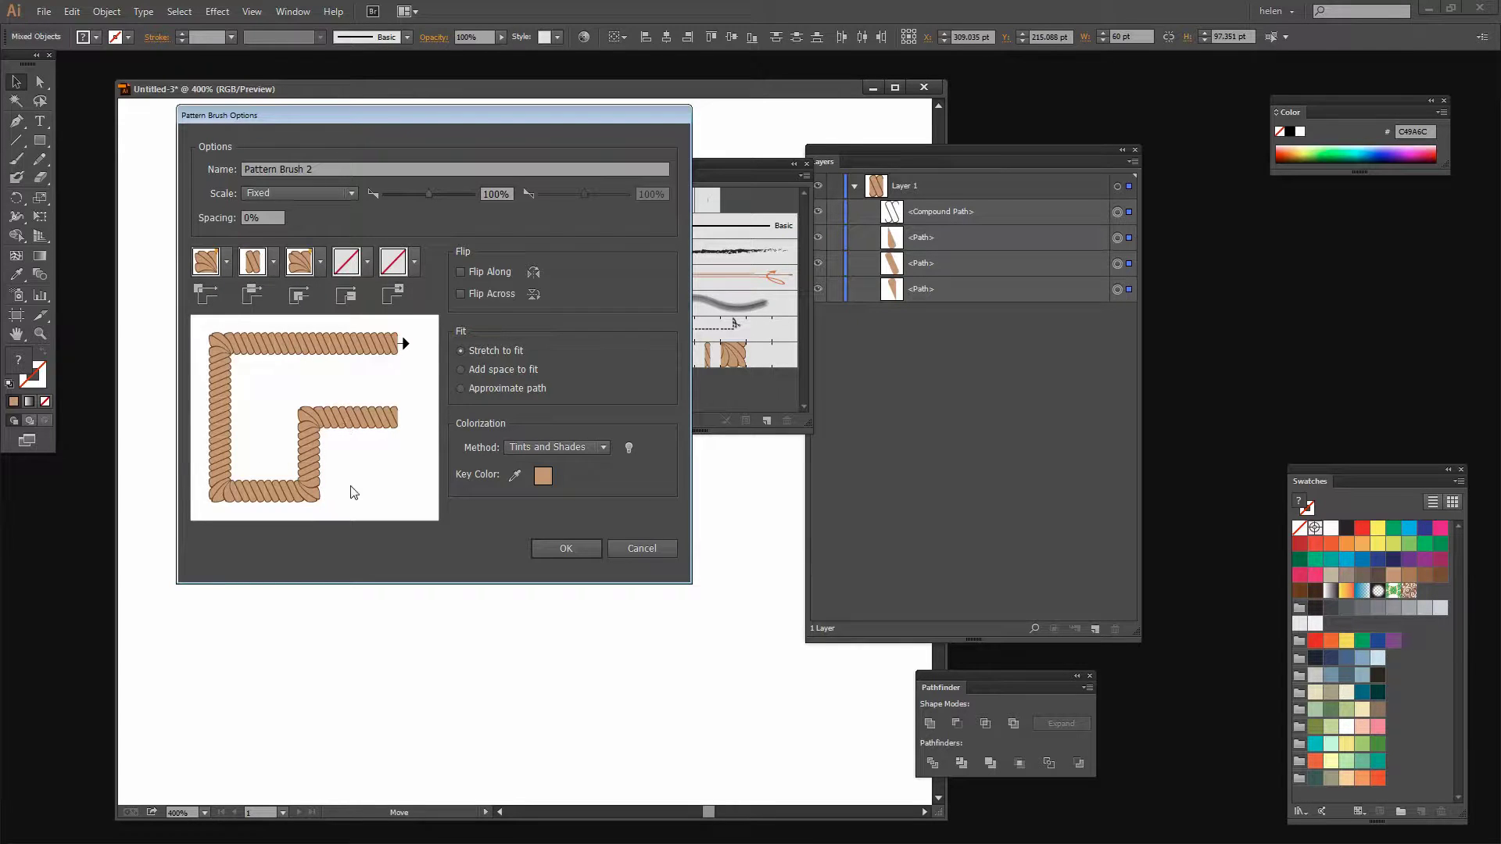
pyautogui.click(570, 550)
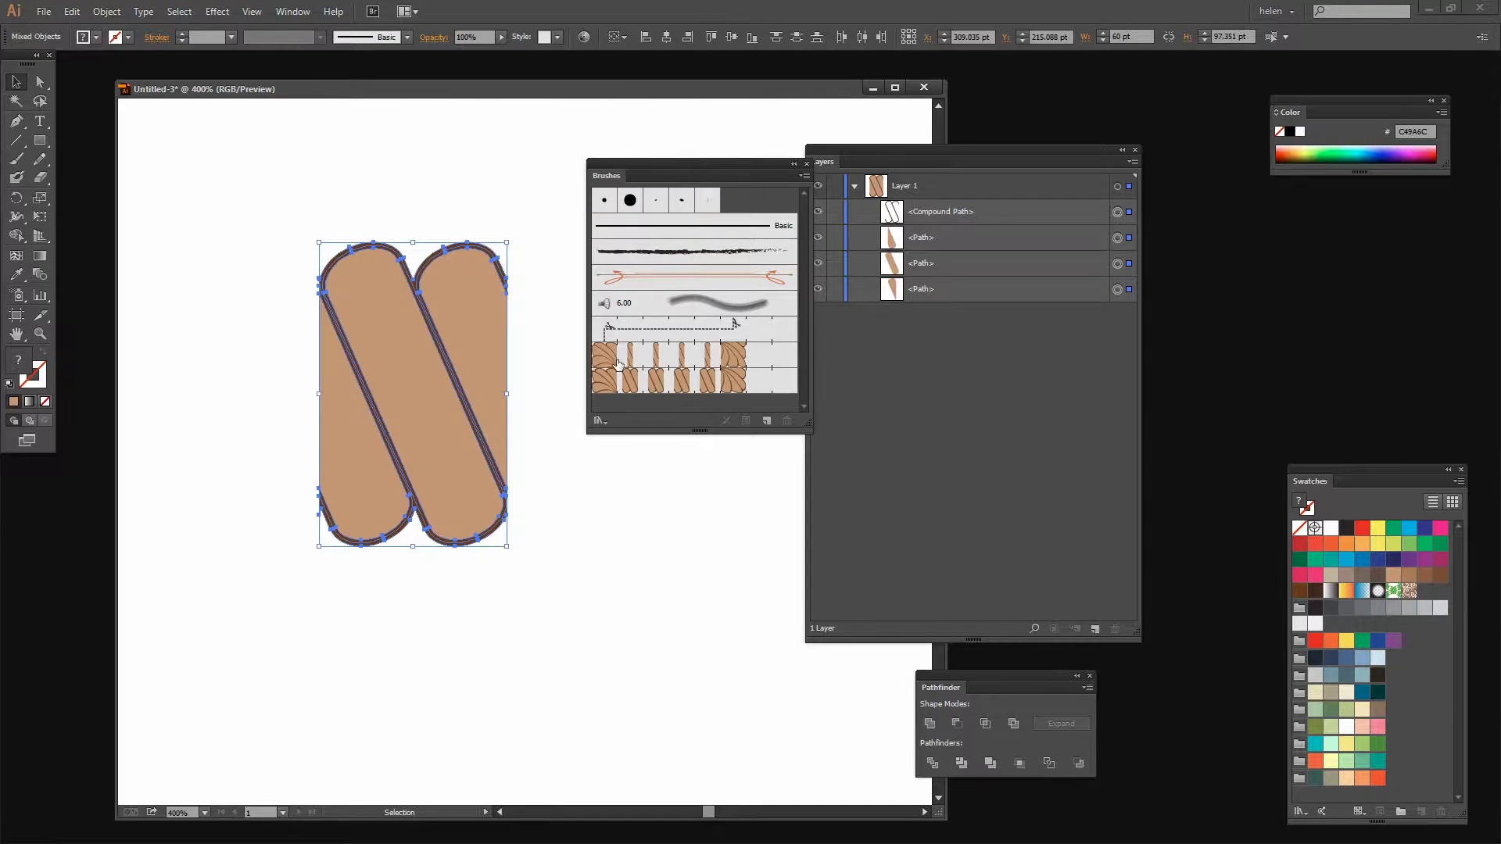
# Clear the drawing area by rearranging the panels, widening the document window and moving the rope tile aside
pyautogui.moveTo(645, 181)
pyautogui.mouseDown()
pyautogui.moveTo(714, 177)
pyautogui.moveTo(989, 298)
pyautogui.moveTo(956, 311)
pyautogui.mouseUp()
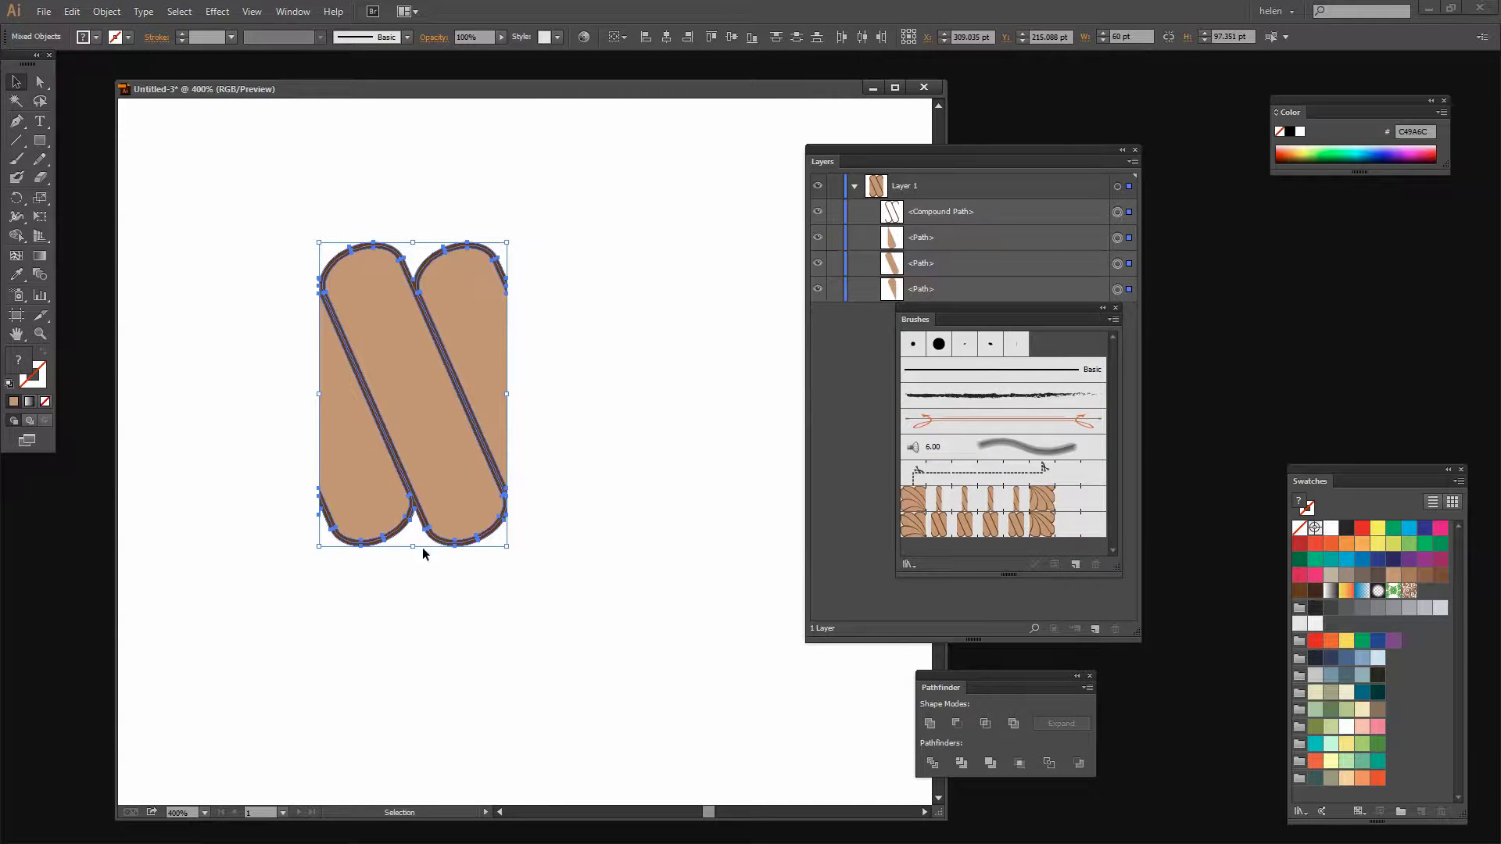
pyautogui.moveTo(352, 482); pyautogui.dragTo(806, 419)
pyautogui.moveTo(872, 152); pyautogui.dragTo(1154, 186)
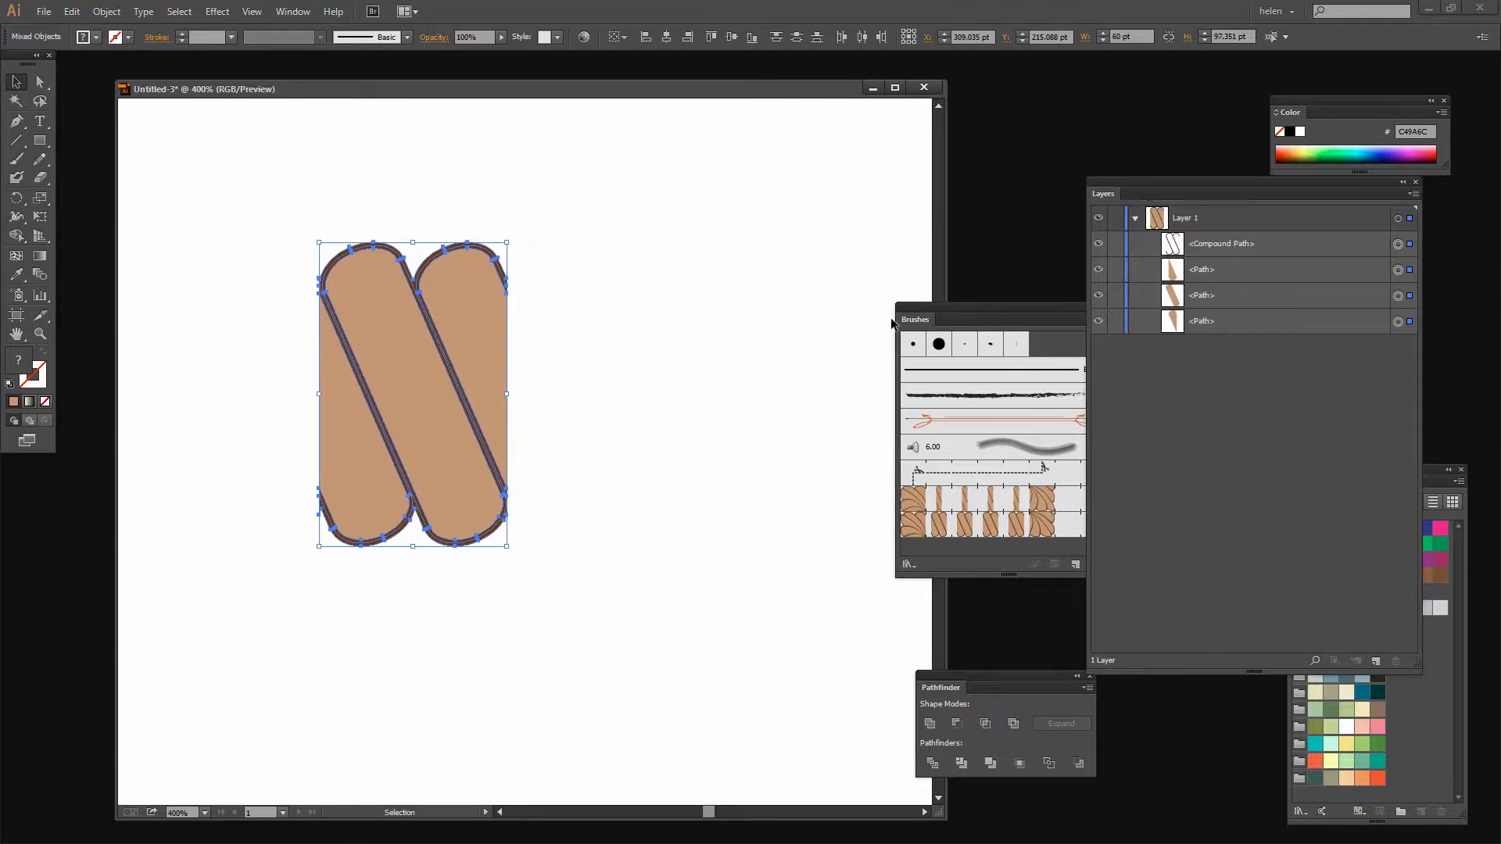
pyautogui.moveTo(892, 323)
pyautogui.mouseDown()
pyautogui.moveTo(989, 326)
pyautogui.moveTo(1120, 378)
pyautogui.mouseUp()
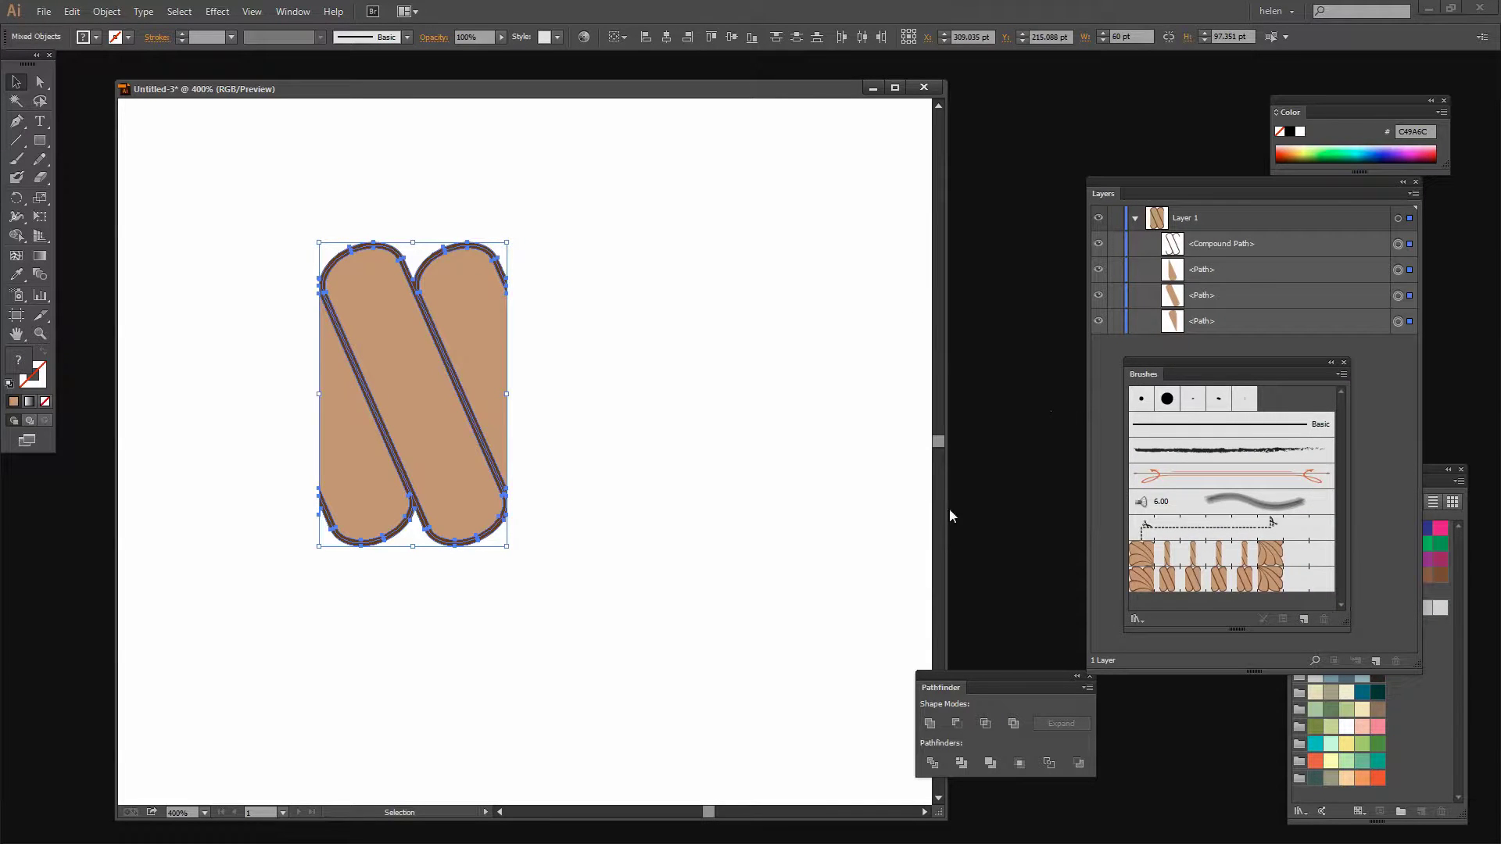
pyautogui.moveTo(947, 512); pyautogui.dragTo(1045, 512)
pyautogui.moveTo(364, 469); pyautogui.dragTo(1026, 444)
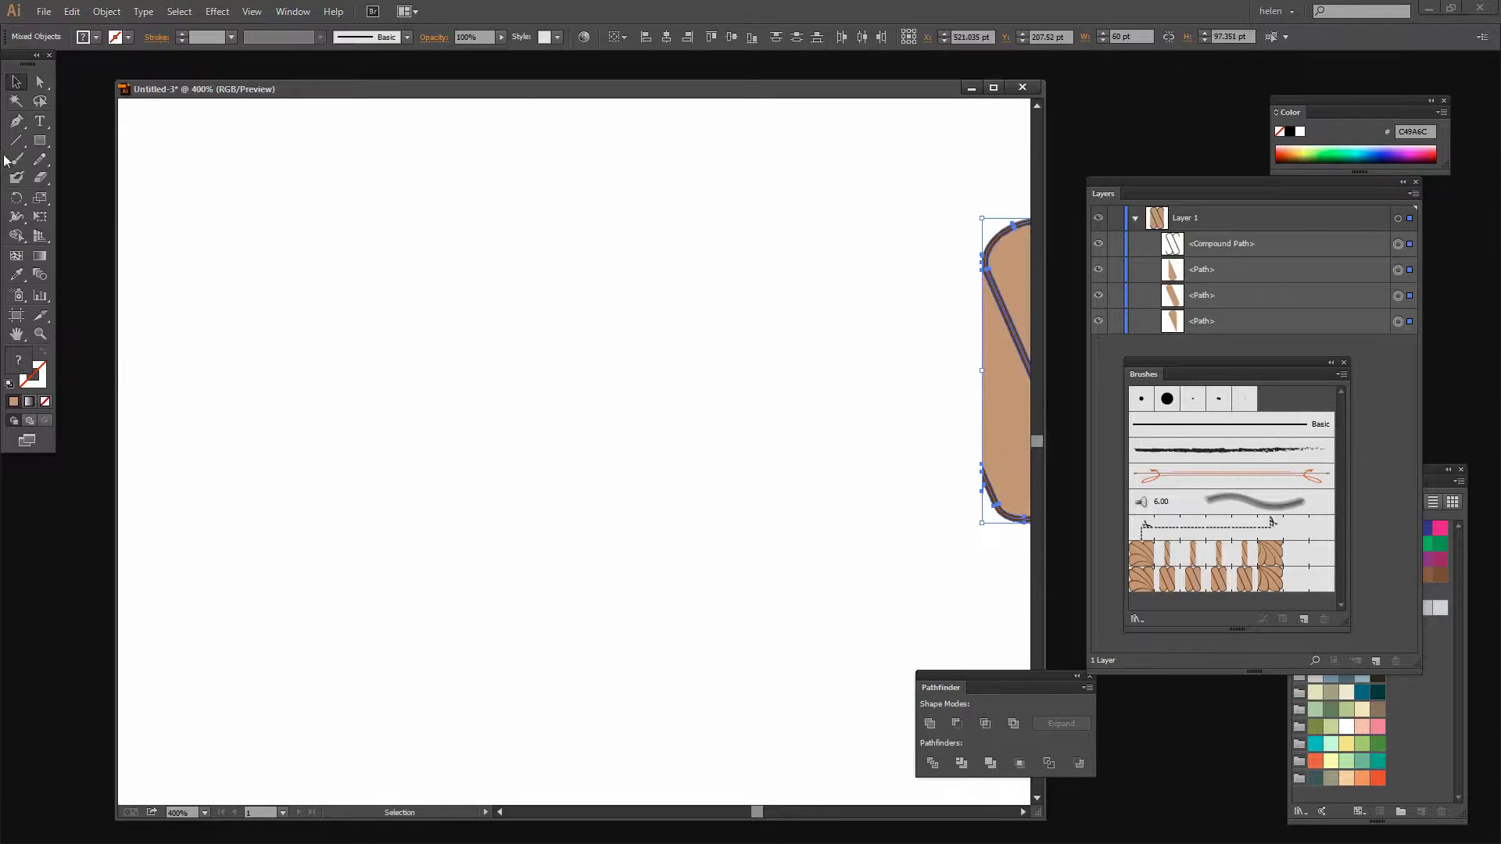
# Draw a circle about 168 pt in diameter in the empty area beside the rope tile
pyautogui.click(40, 142)
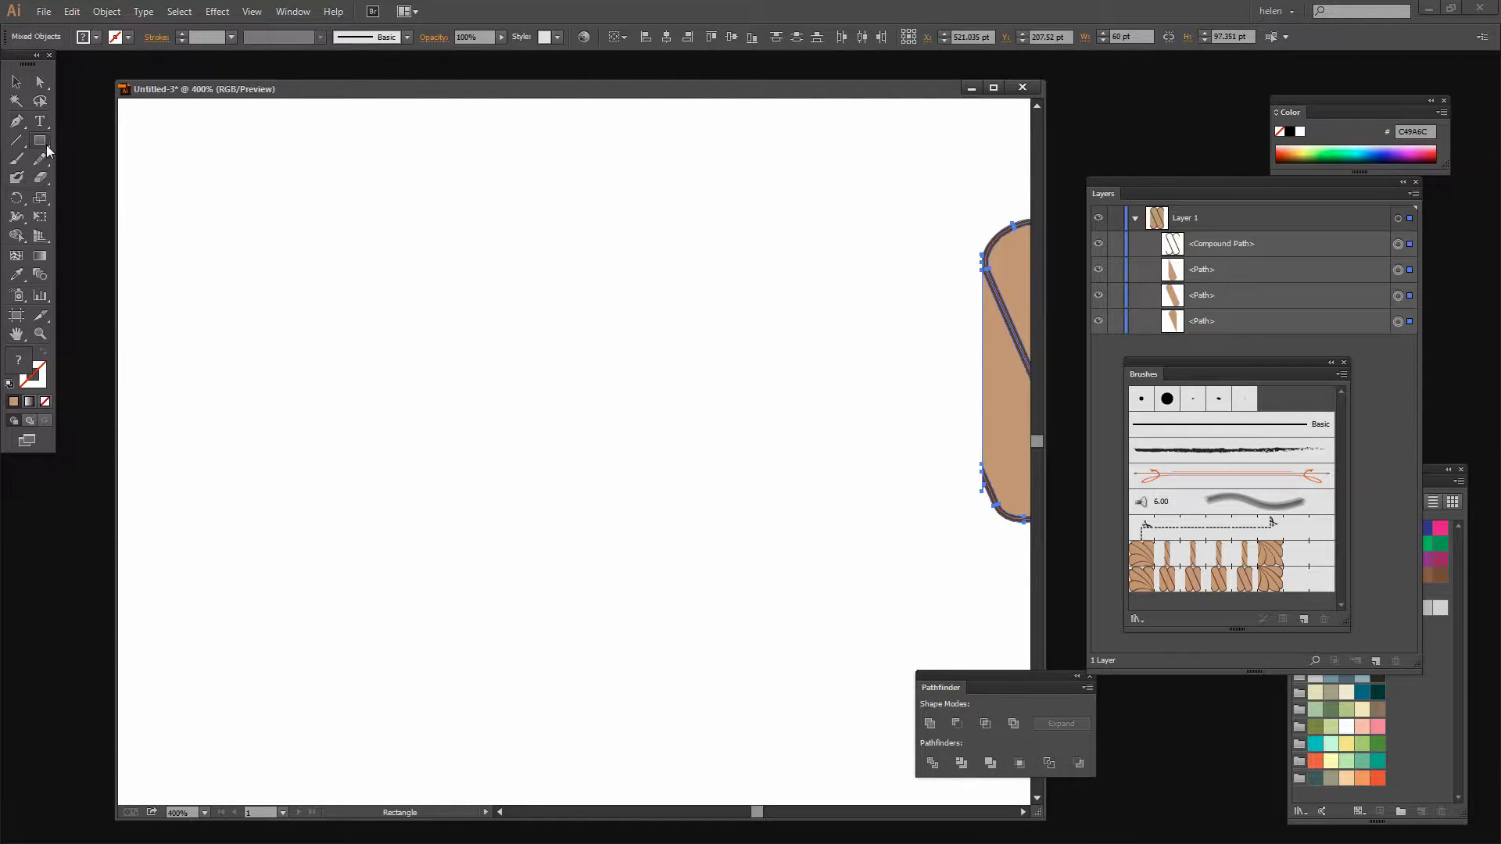
pyautogui.click(45, 143)
pyautogui.click(105, 177)
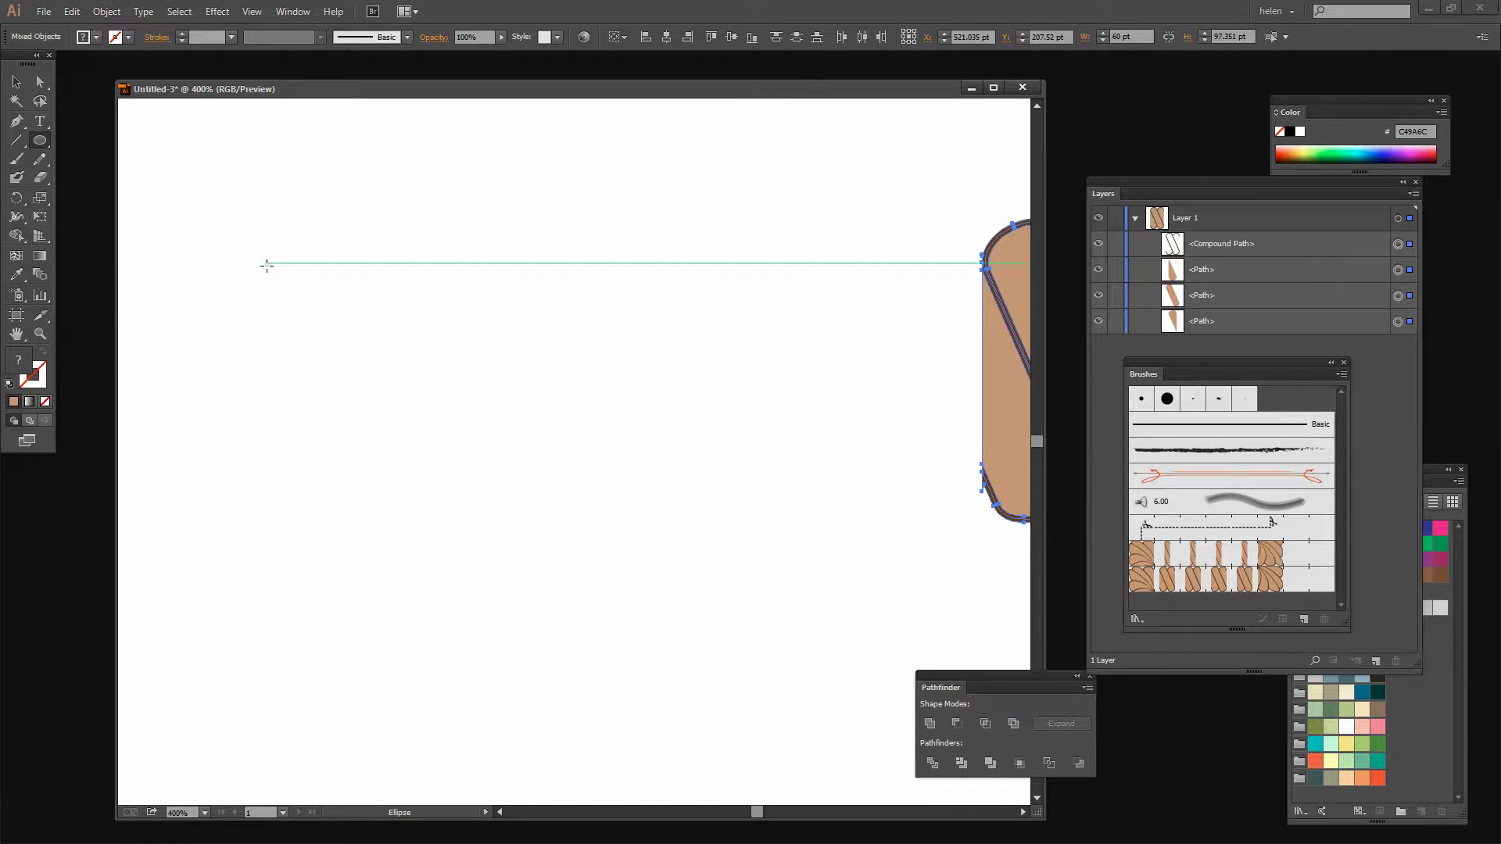
pyautogui.moveTo(268, 263); pyautogui.dragTo(768, 636)
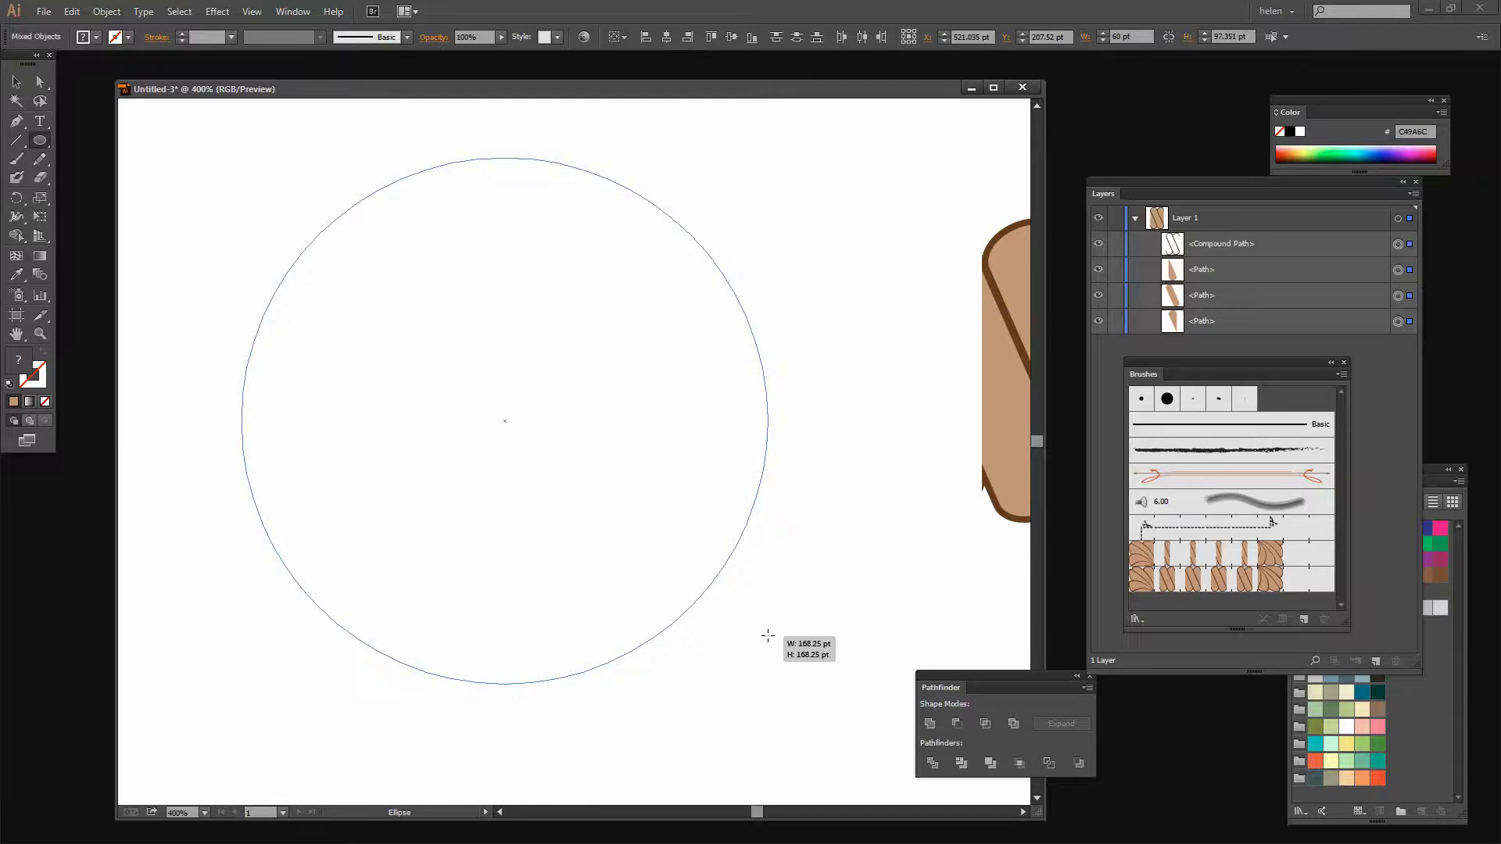
pyautogui.moveTo(768, 635); pyautogui.dragTo(768, 636)
# Make the circle's stroke active and apply the new rope brush, Pattern Brush 2, to it
pyautogui.click(23, 360)
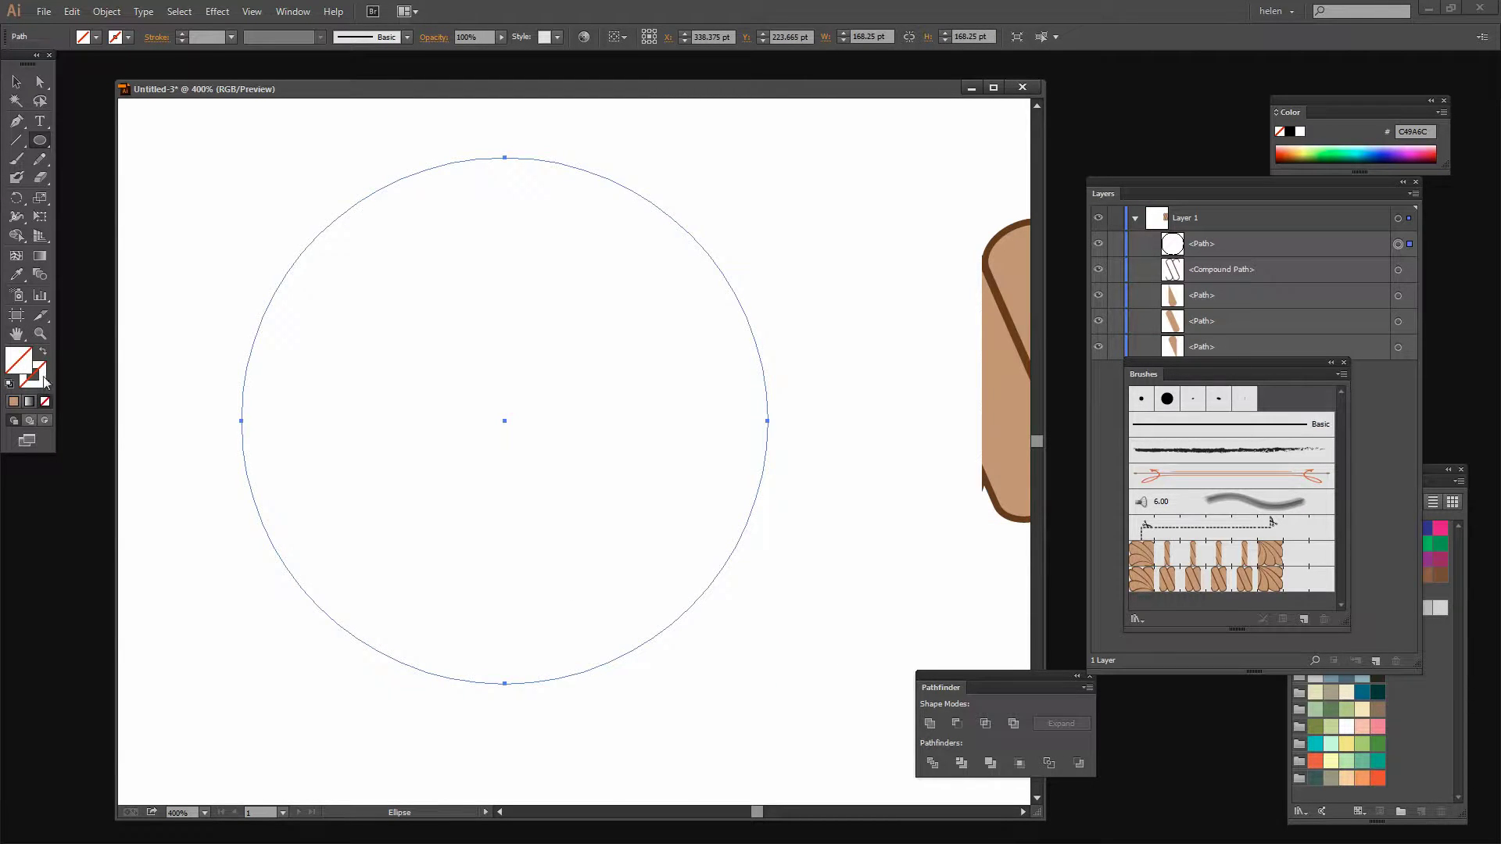
pyautogui.click(43, 381)
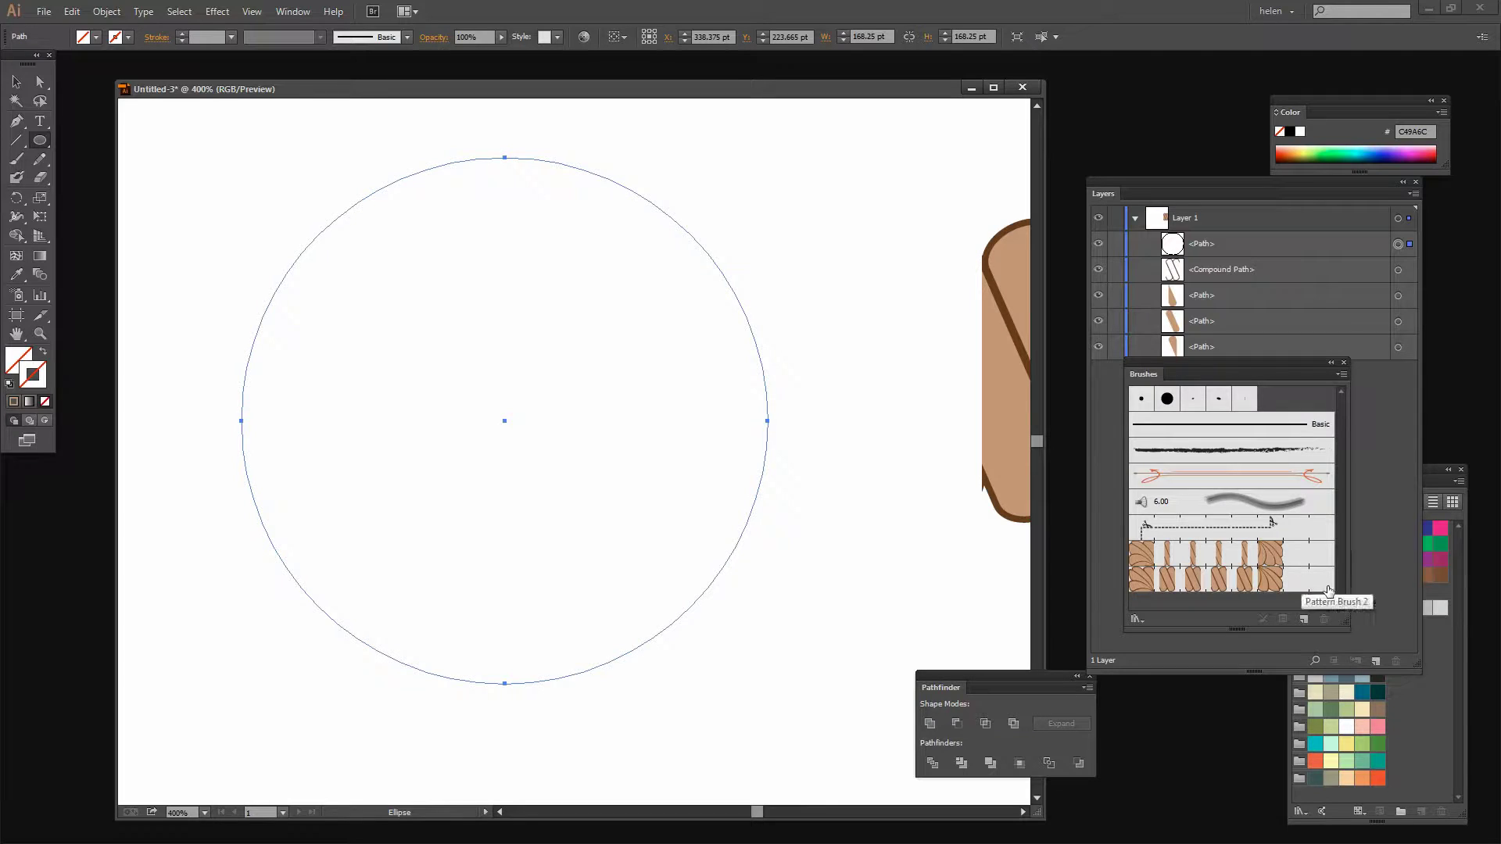
pyautogui.moveTo(1346, 621)
pyautogui.mouseDown()
pyautogui.moveTo(1374, 623)
pyautogui.moveTo(1398, 705)
pyautogui.mouseUp()
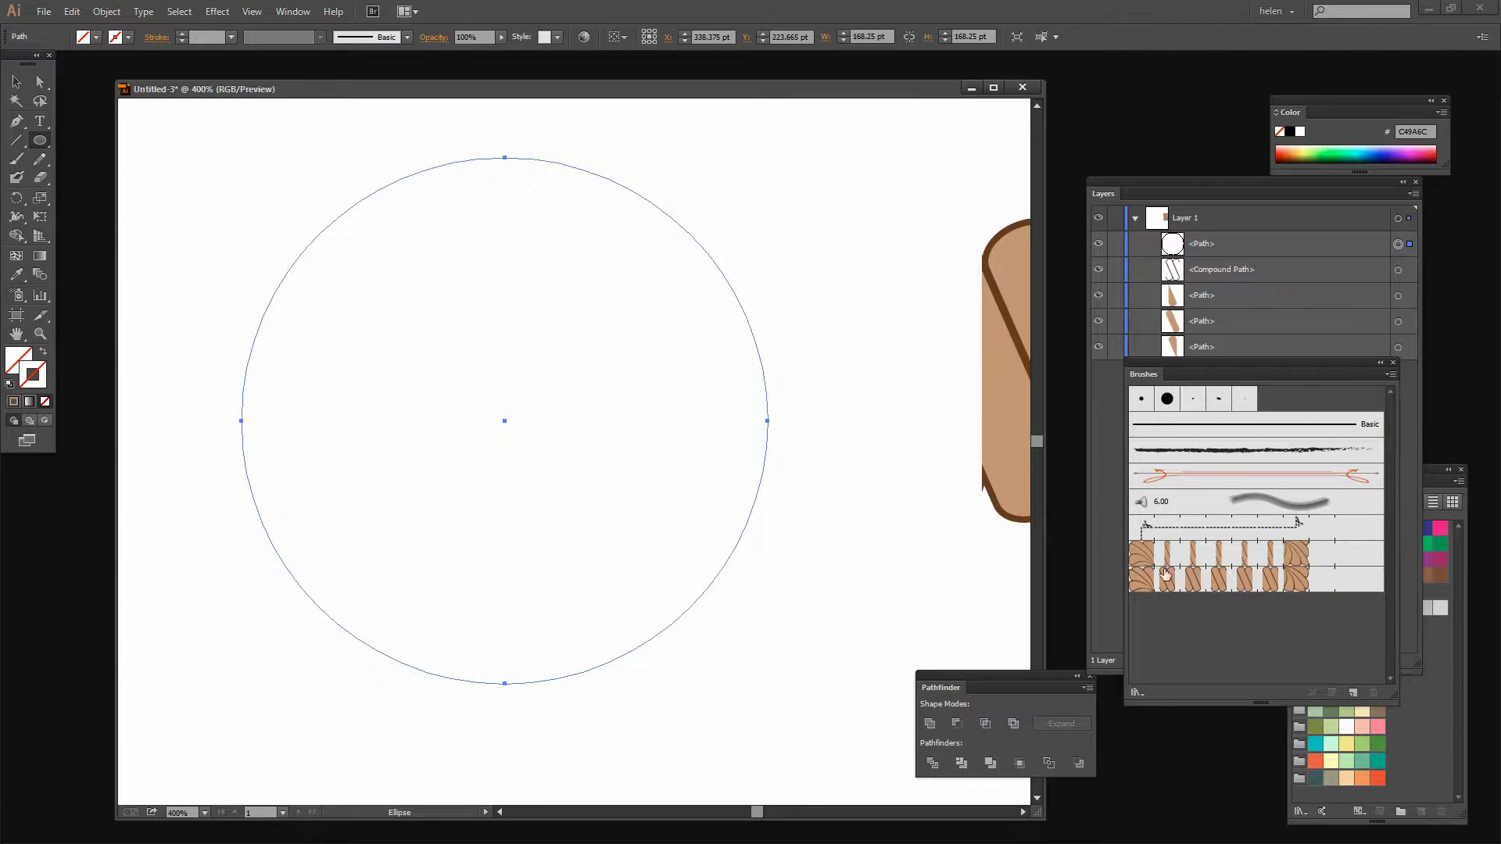
pyautogui.click(1147, 587)
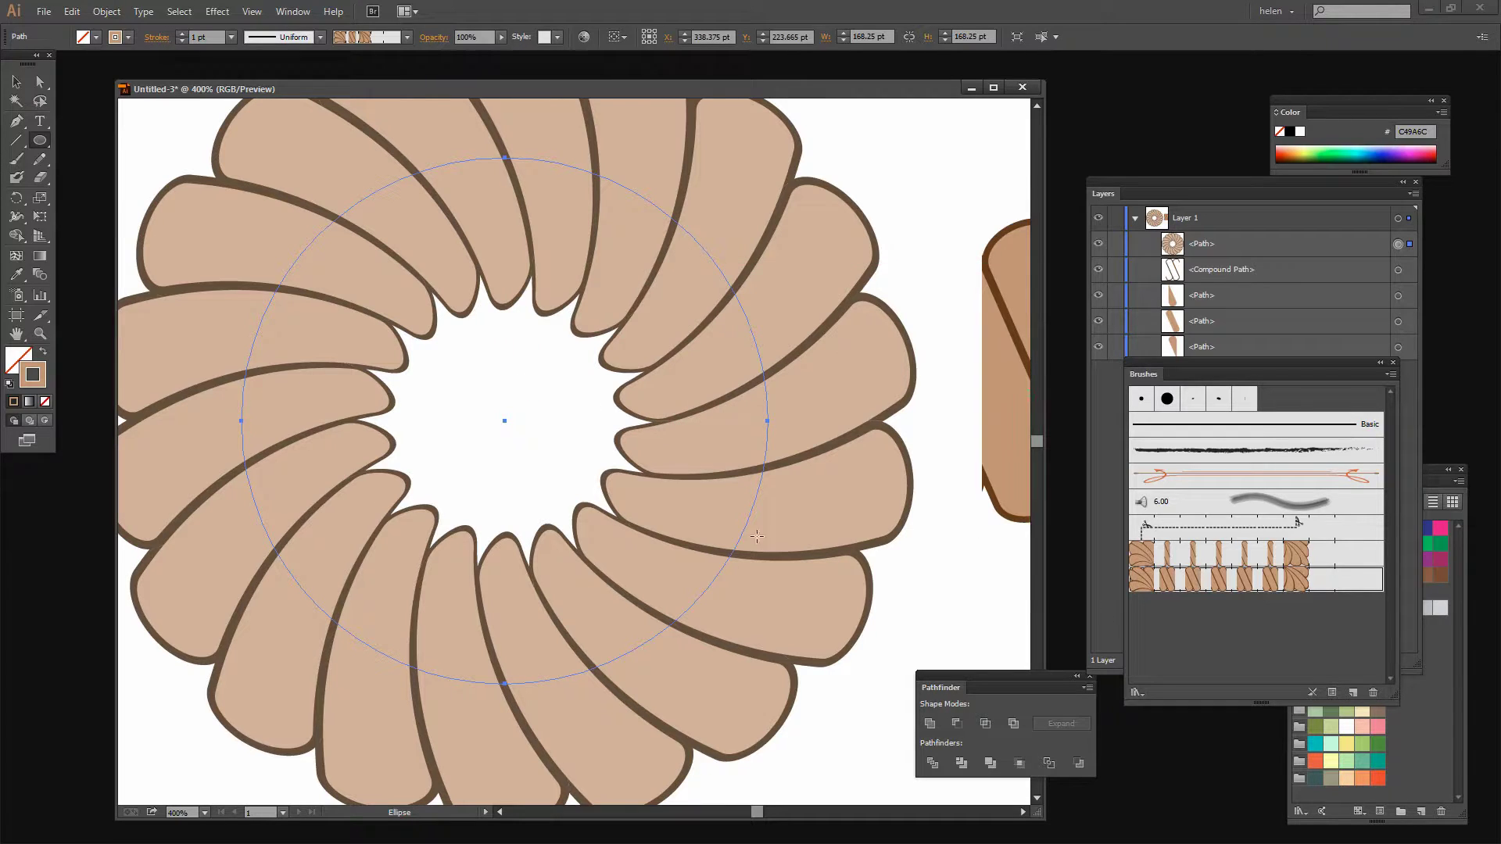
# Scale the pattern brush on the circle's stroke down to 14% in its stroke options
pyautogui.click(1332, 693)
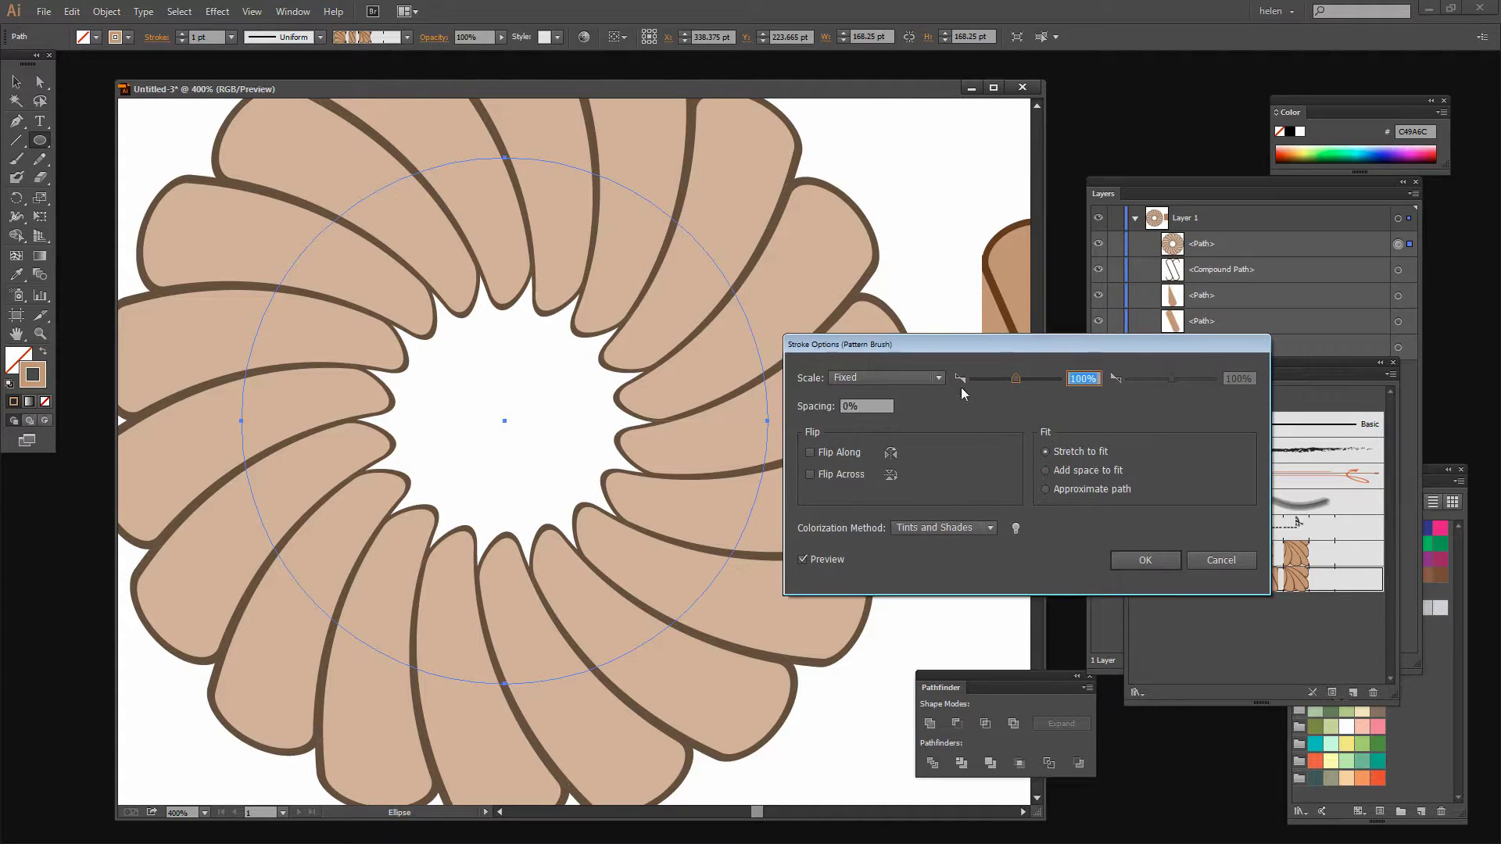
pyautogui.moveTo(1016, 381); pyautogui.dragTo(993, 378)
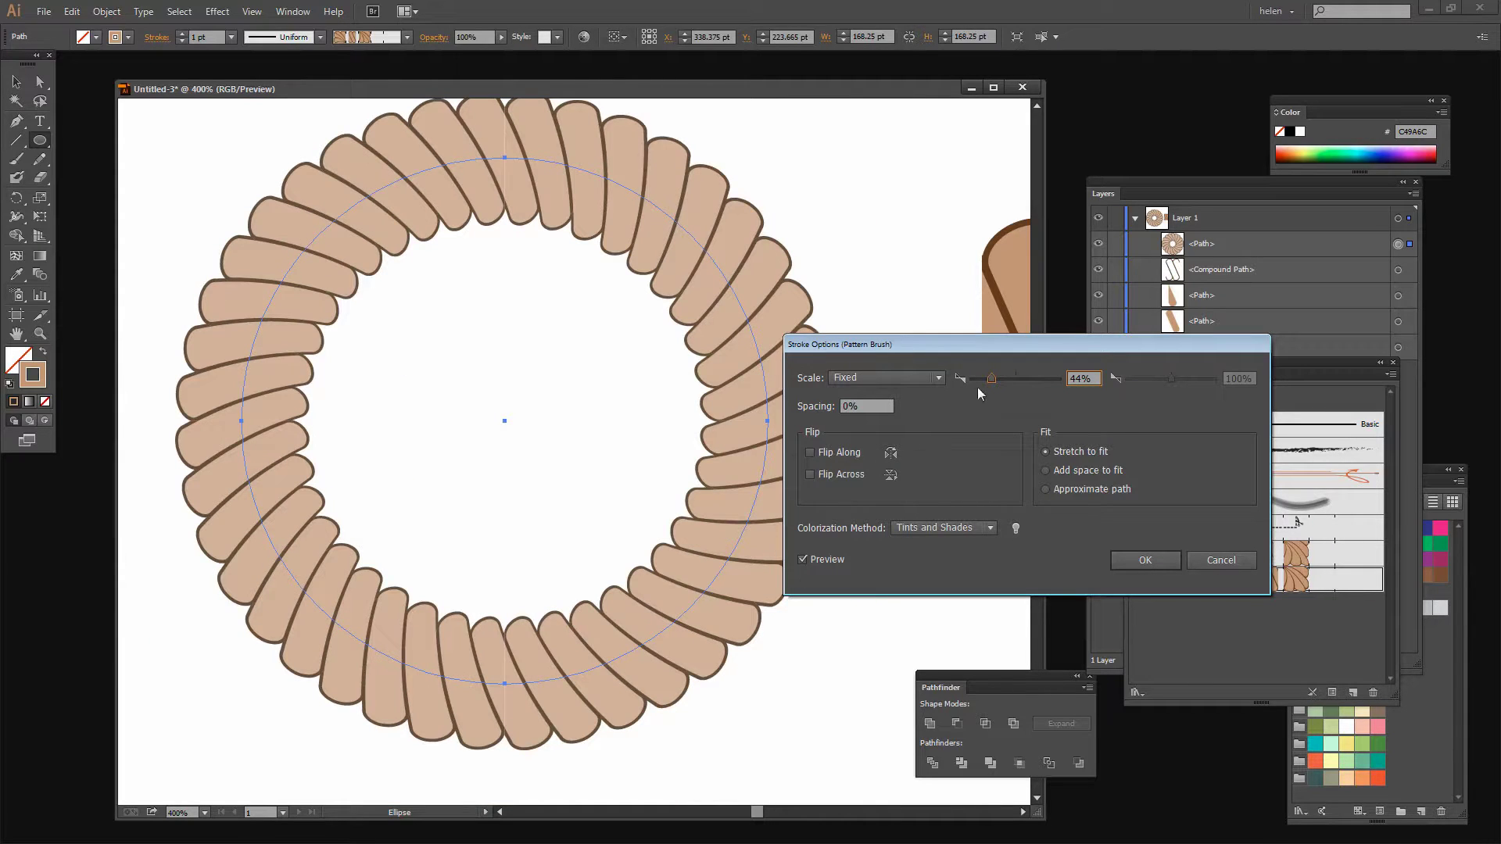
pyautogui.moveTo(989, 377); pyautogui.dragTo(975, 378)
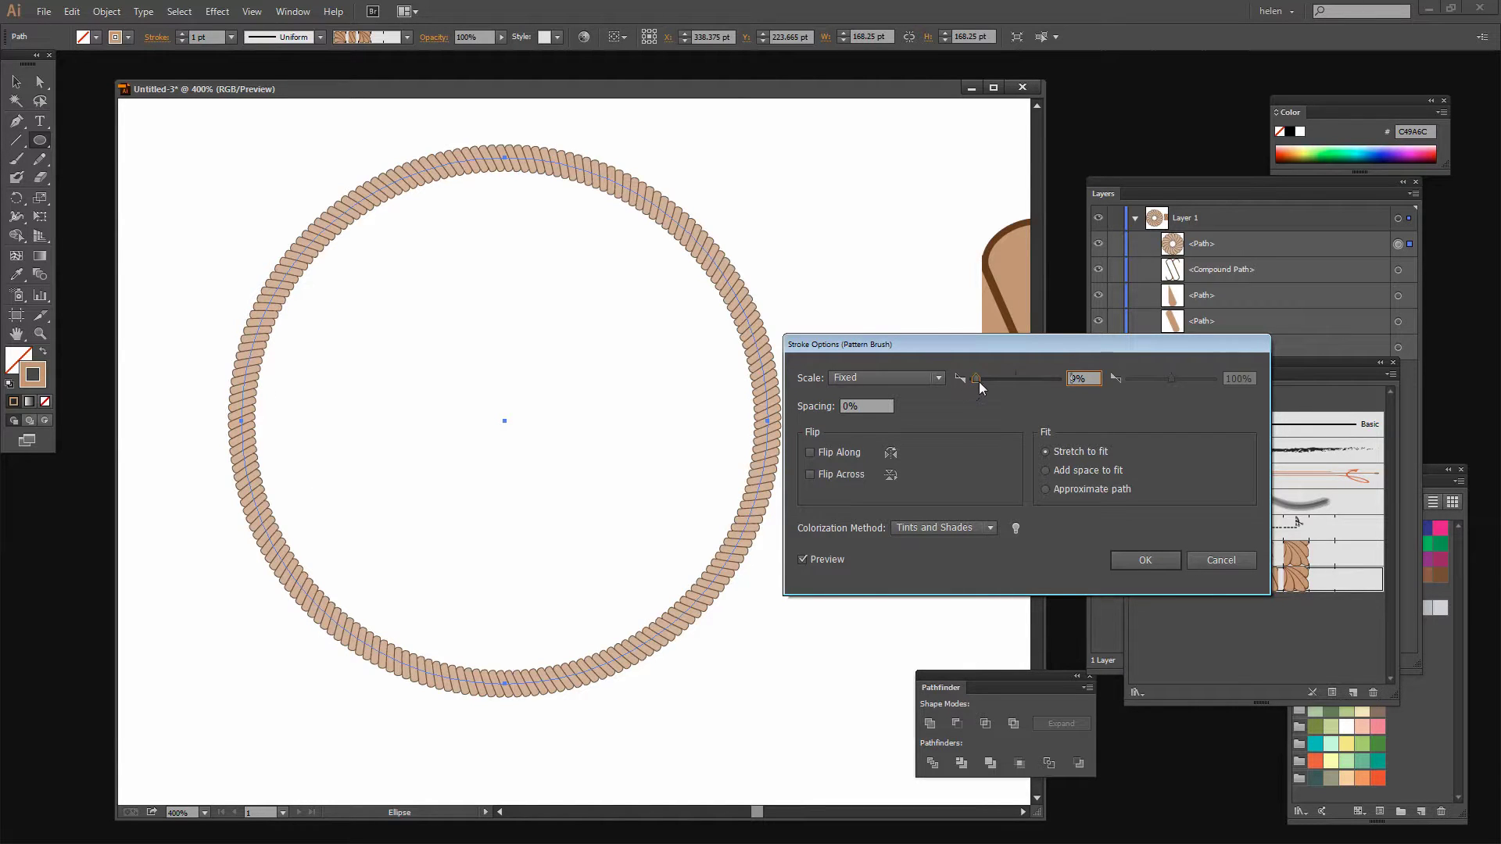
pyautogui.moveTo(974, 378); pyautogui.dragTo(973, 377)
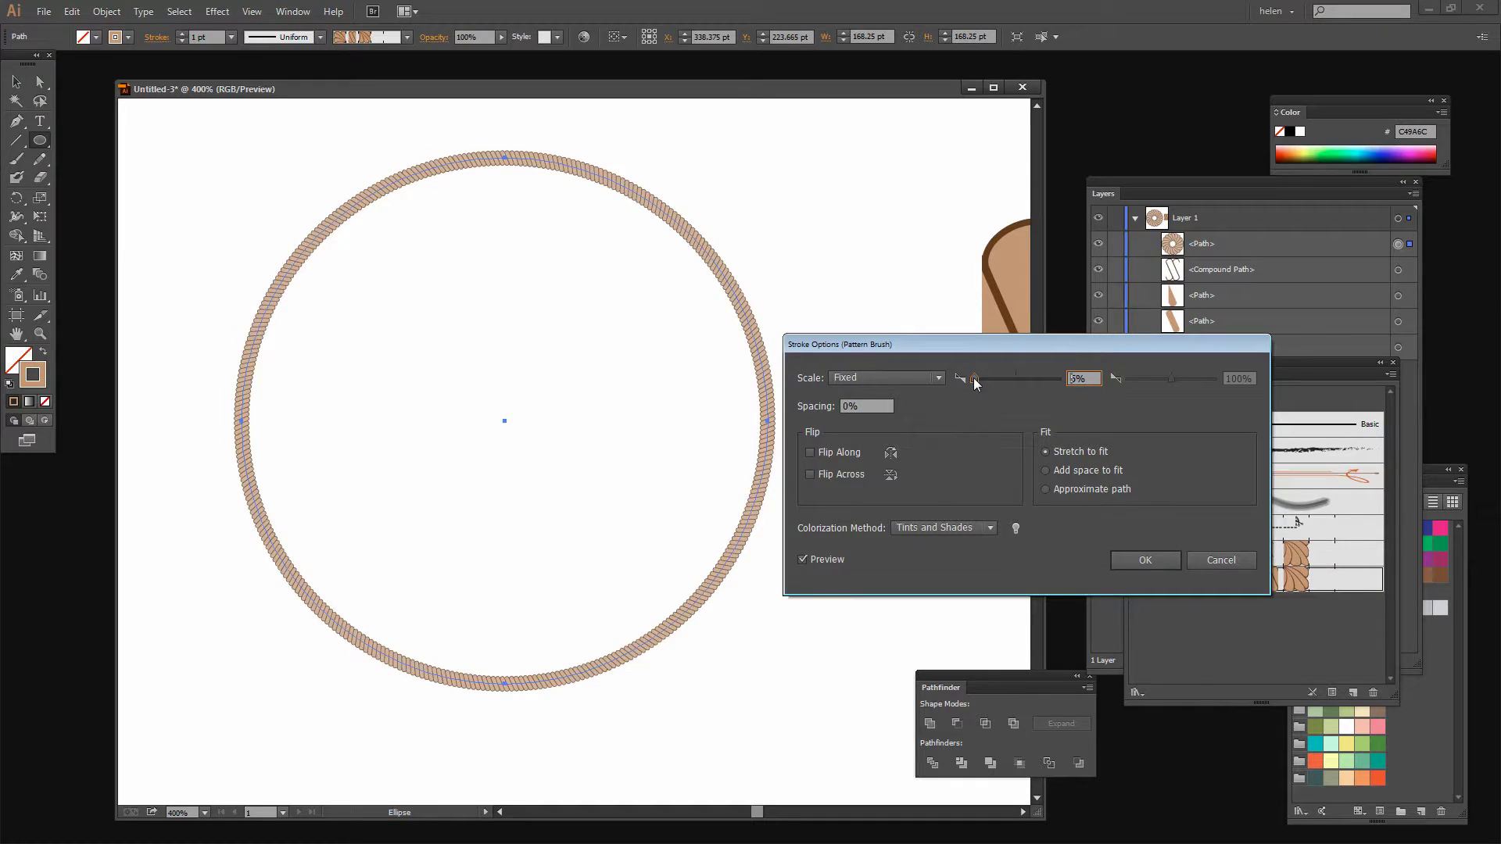
pyautogui.moveTo(974, 378); pyautogui.dragTo(973, 377)
pyautogui.moveTo(973, 377); pyautogui.dragTo(978, 380)
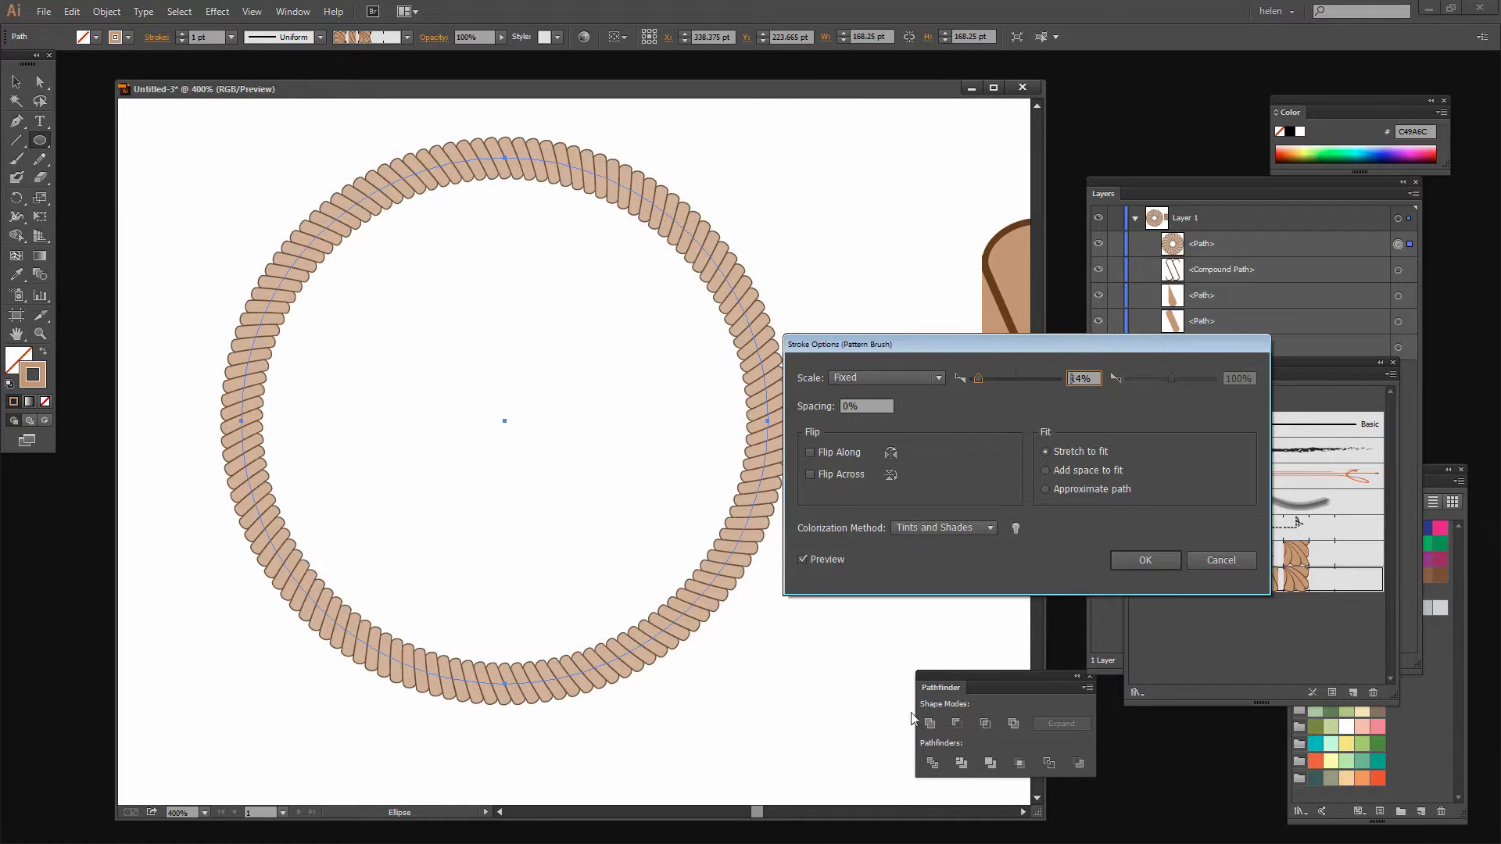
pyautogui.click(1145, 562)
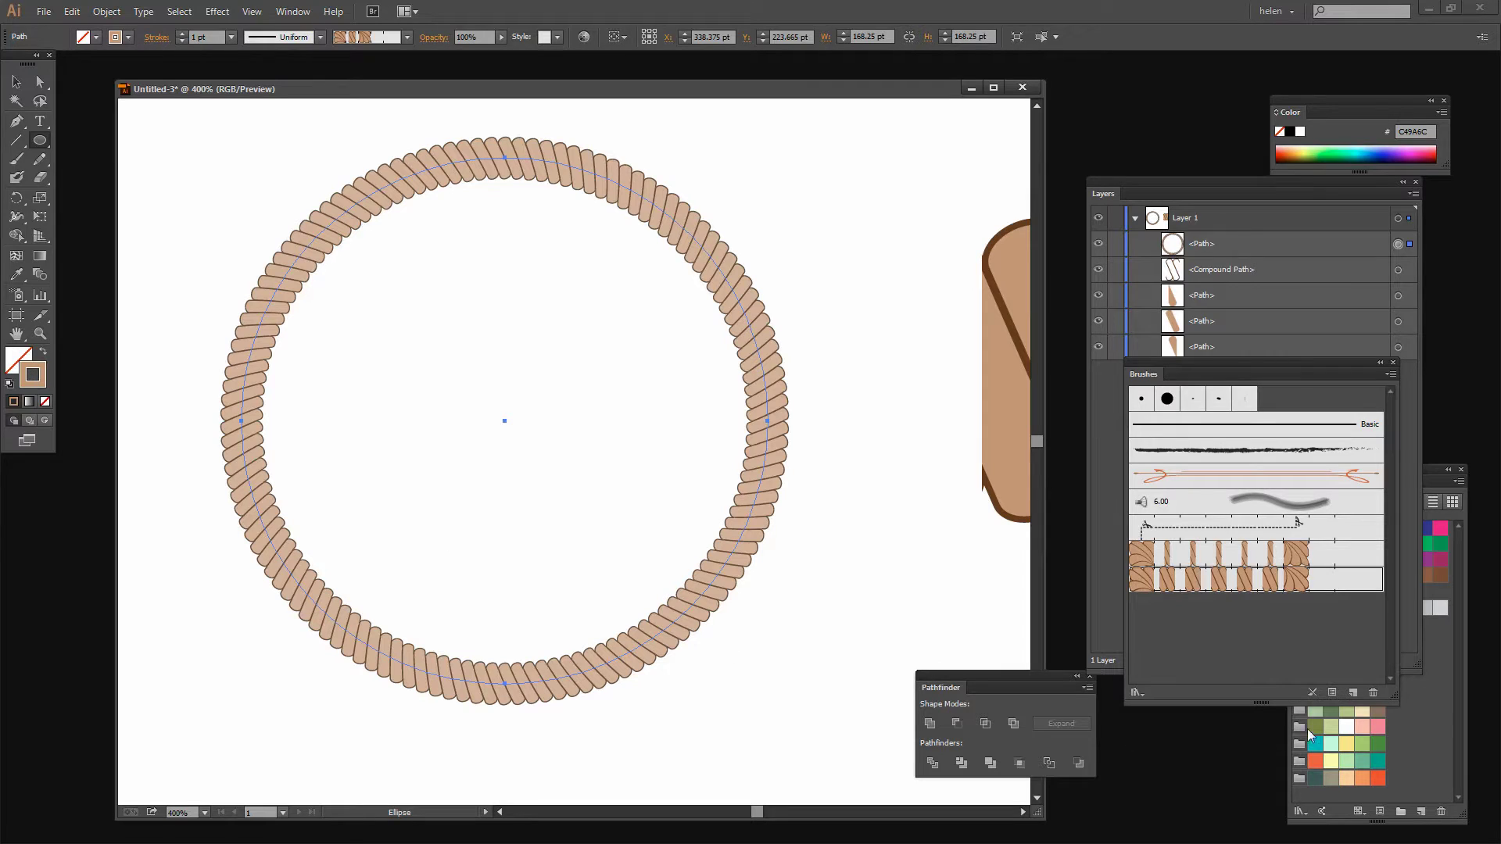
# Try slate, green, red and orange swatches on the rope circle's stroke, then settle on the blue 4A6491
pyautogui.click(1316, 779)
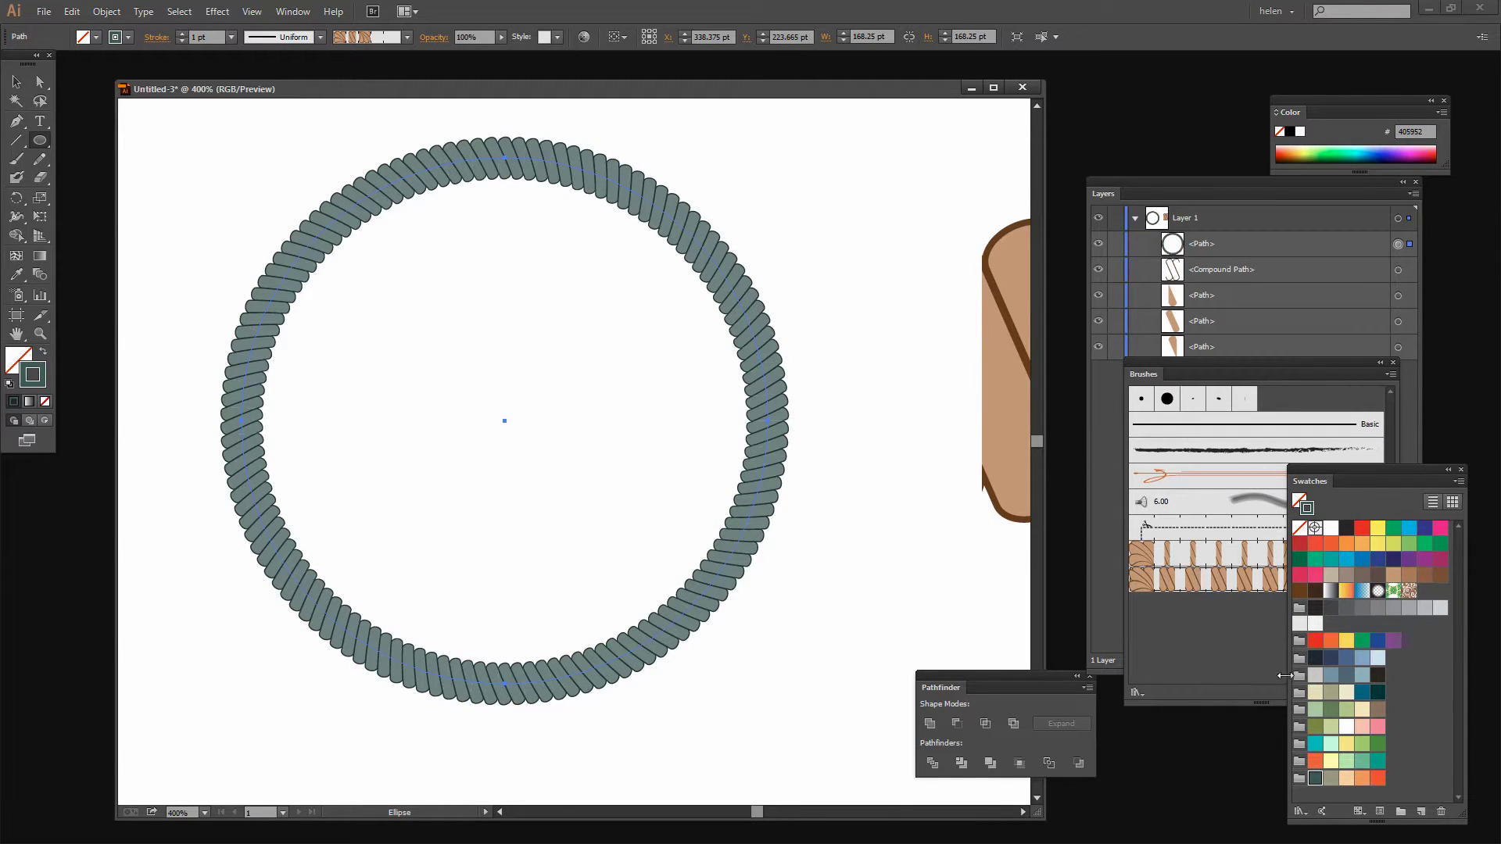
pyautogui.click(1363, 761)
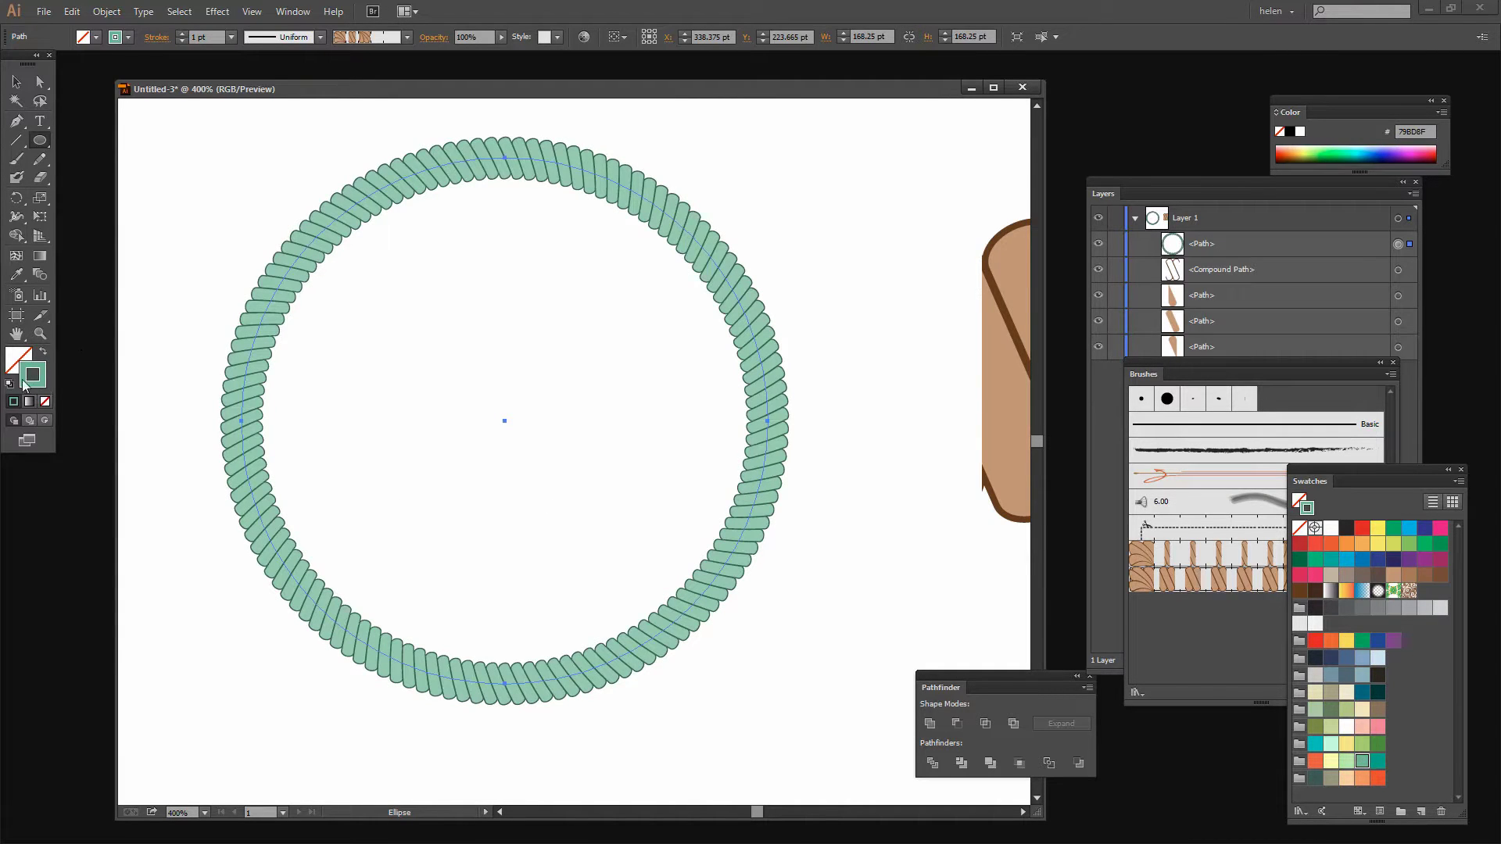
pyautogui.click(1298, 545)
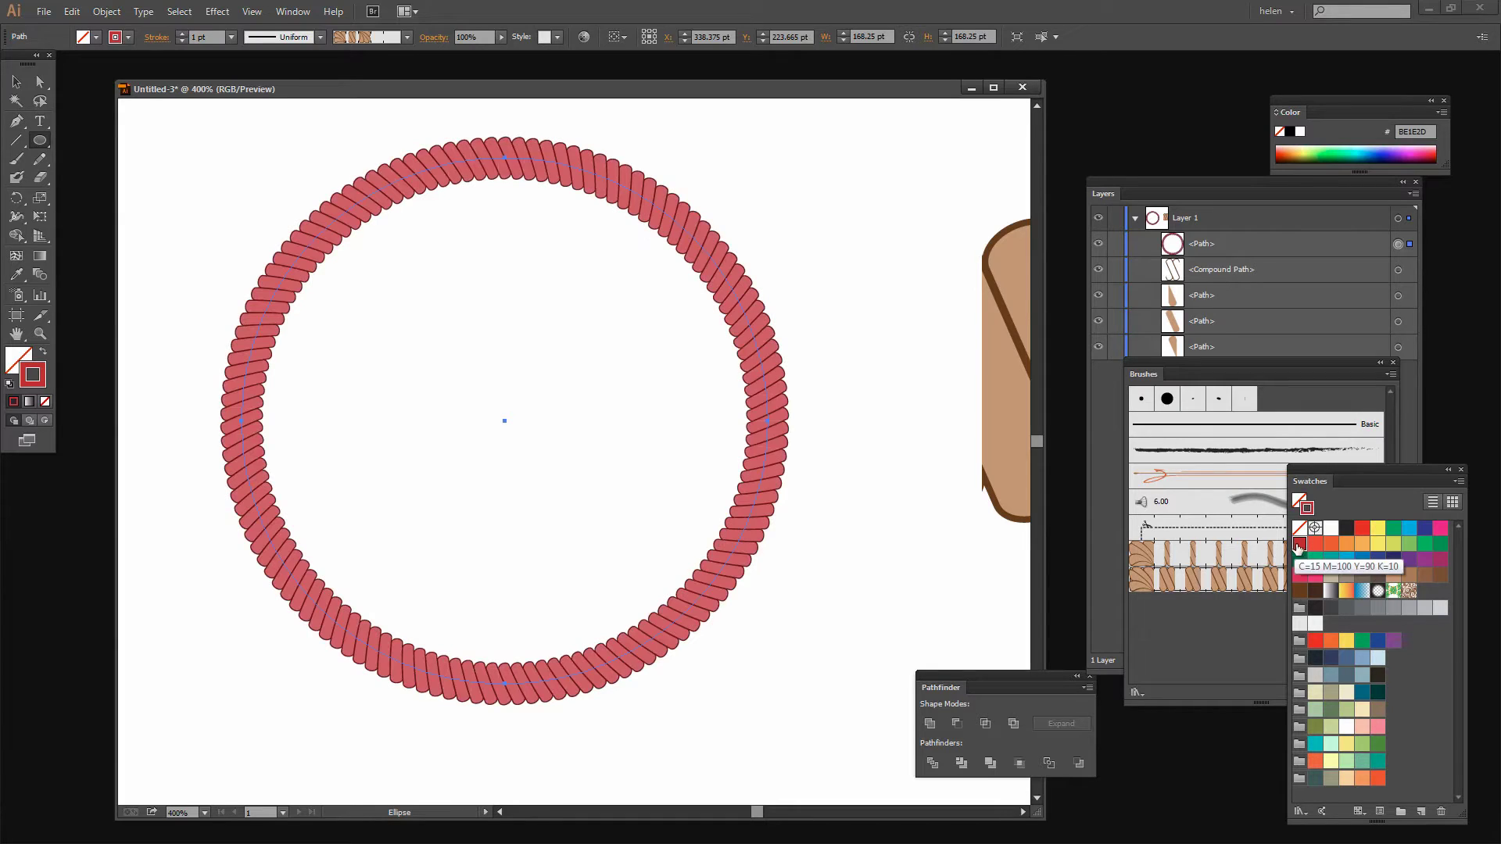
pyautogui.click(1351, 546)
pyautogui.click(1362, 543)
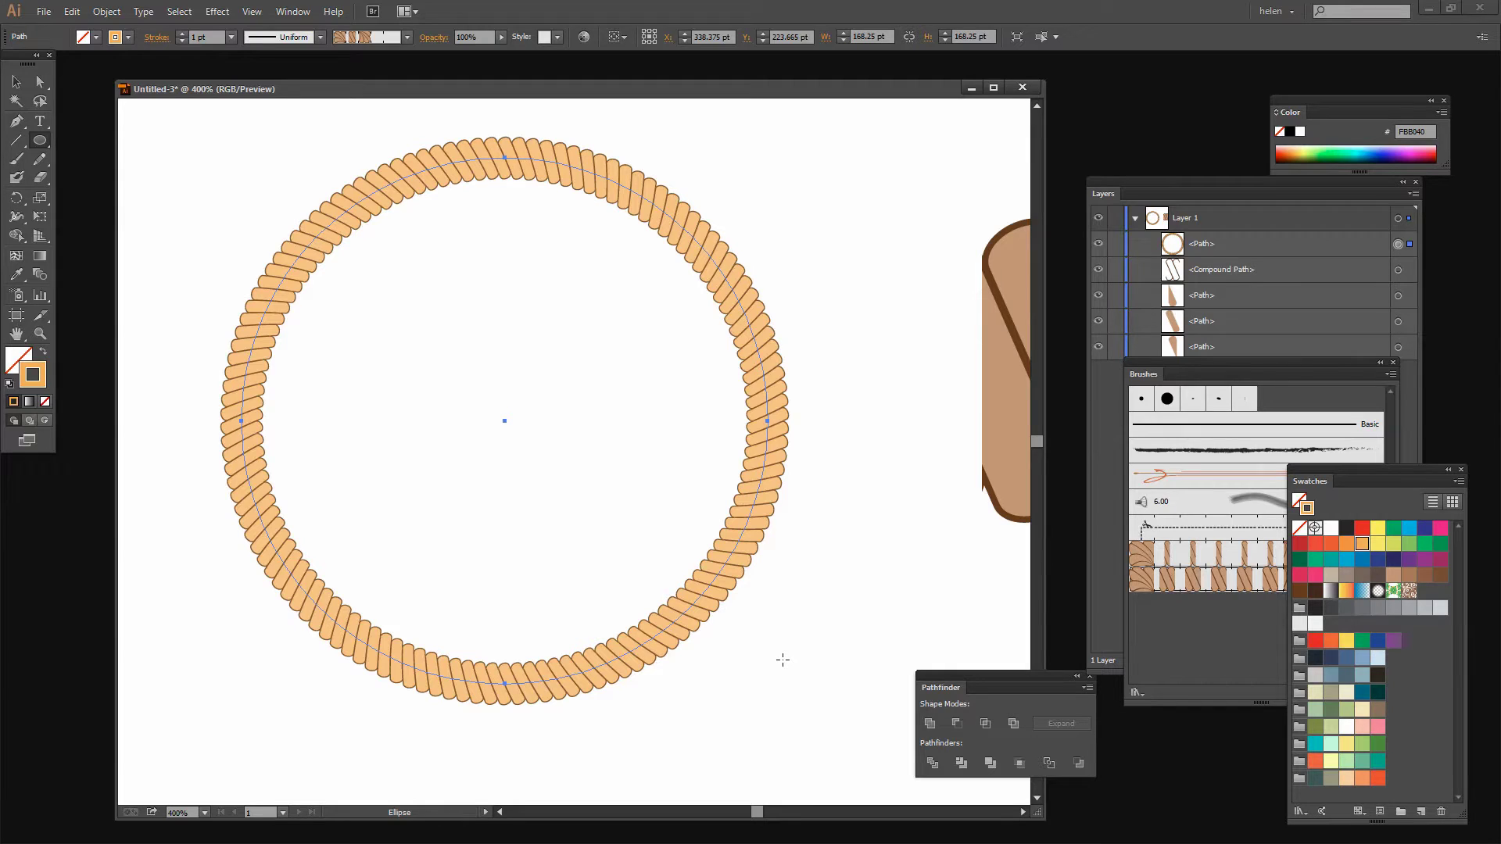
pyautogui.click(1347, 657)
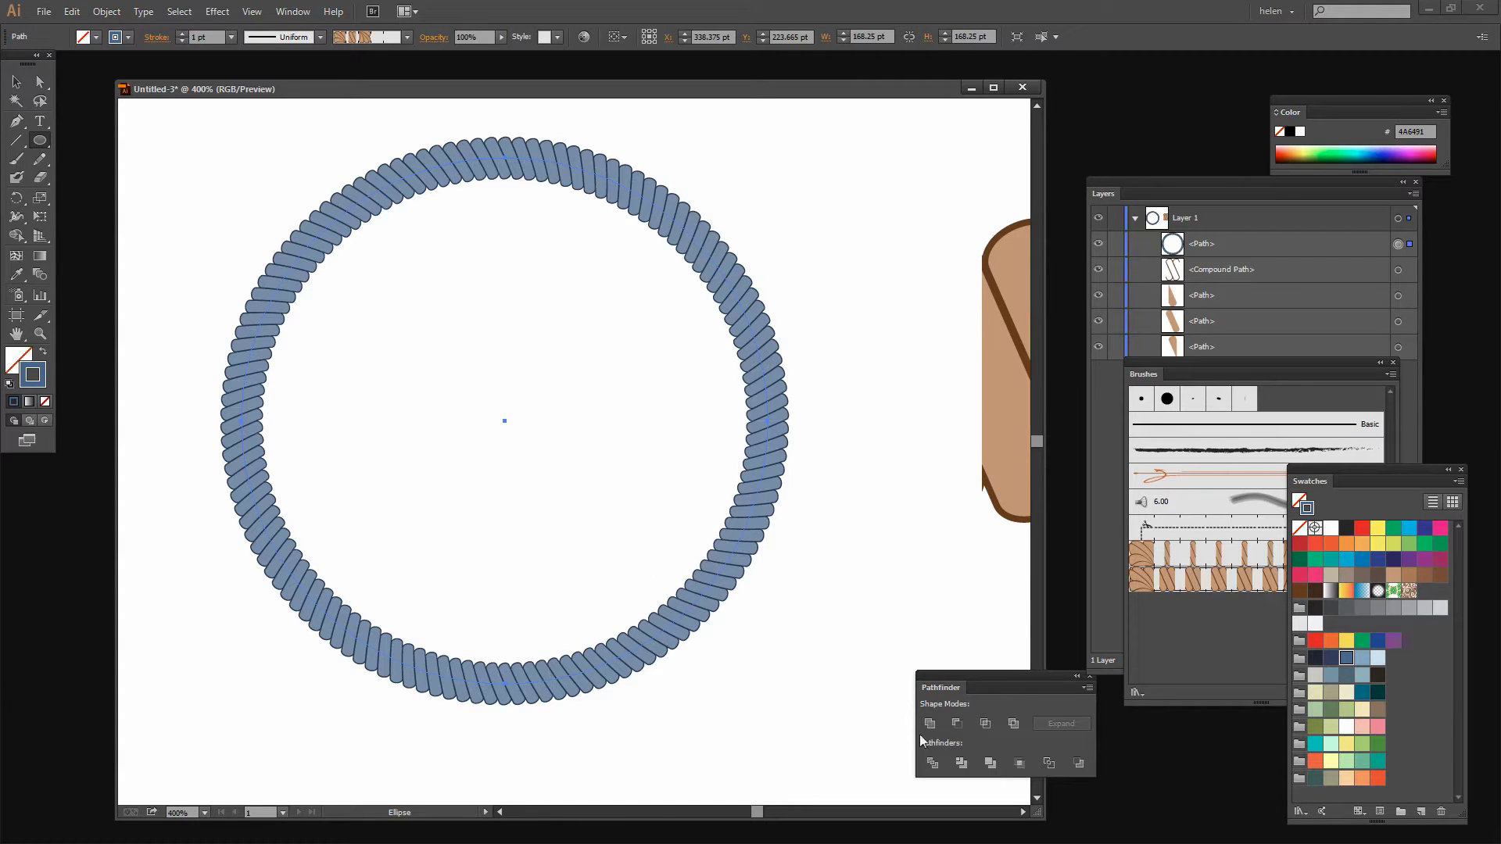
# Reduce the brush scale on the selected rope circle's stroke to 10%
pyautogui.moveTo(1204, 368); pyautogui.dragTo(1145, 330)
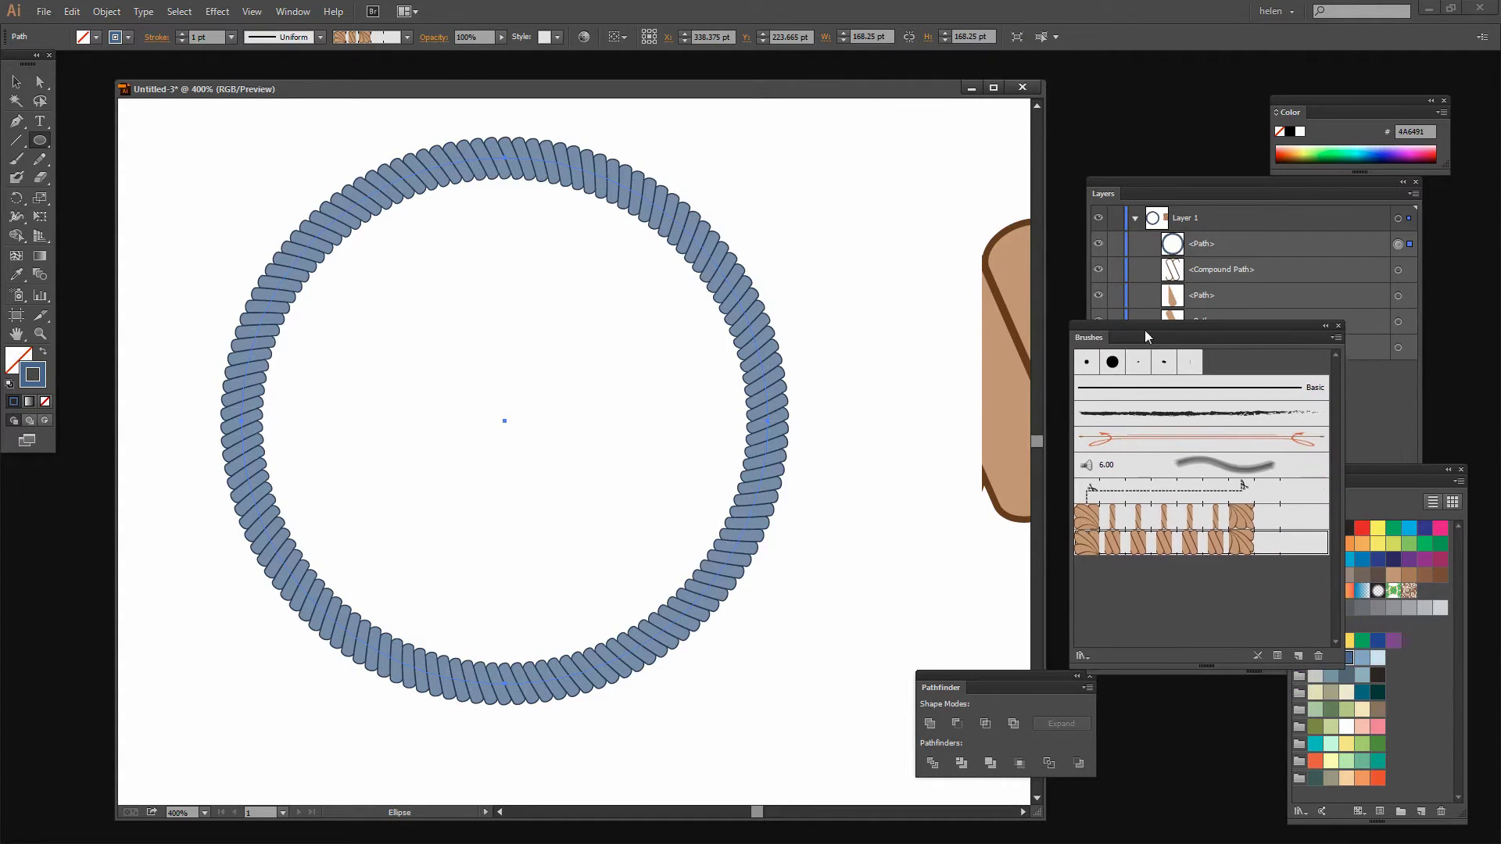
pyautogui.click(16, 81)
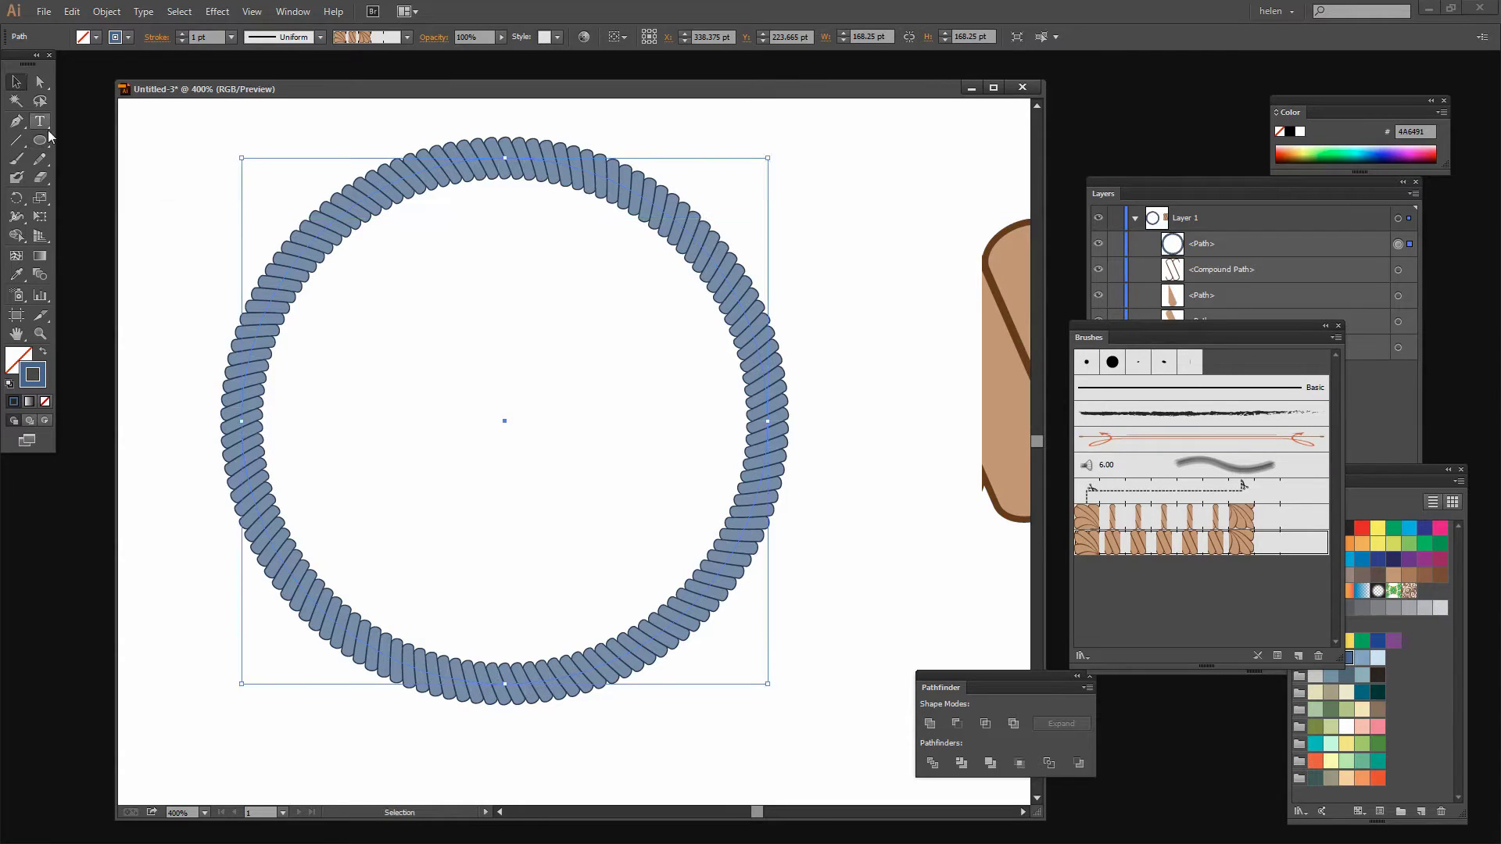
pyautogui.click(1279, 655)
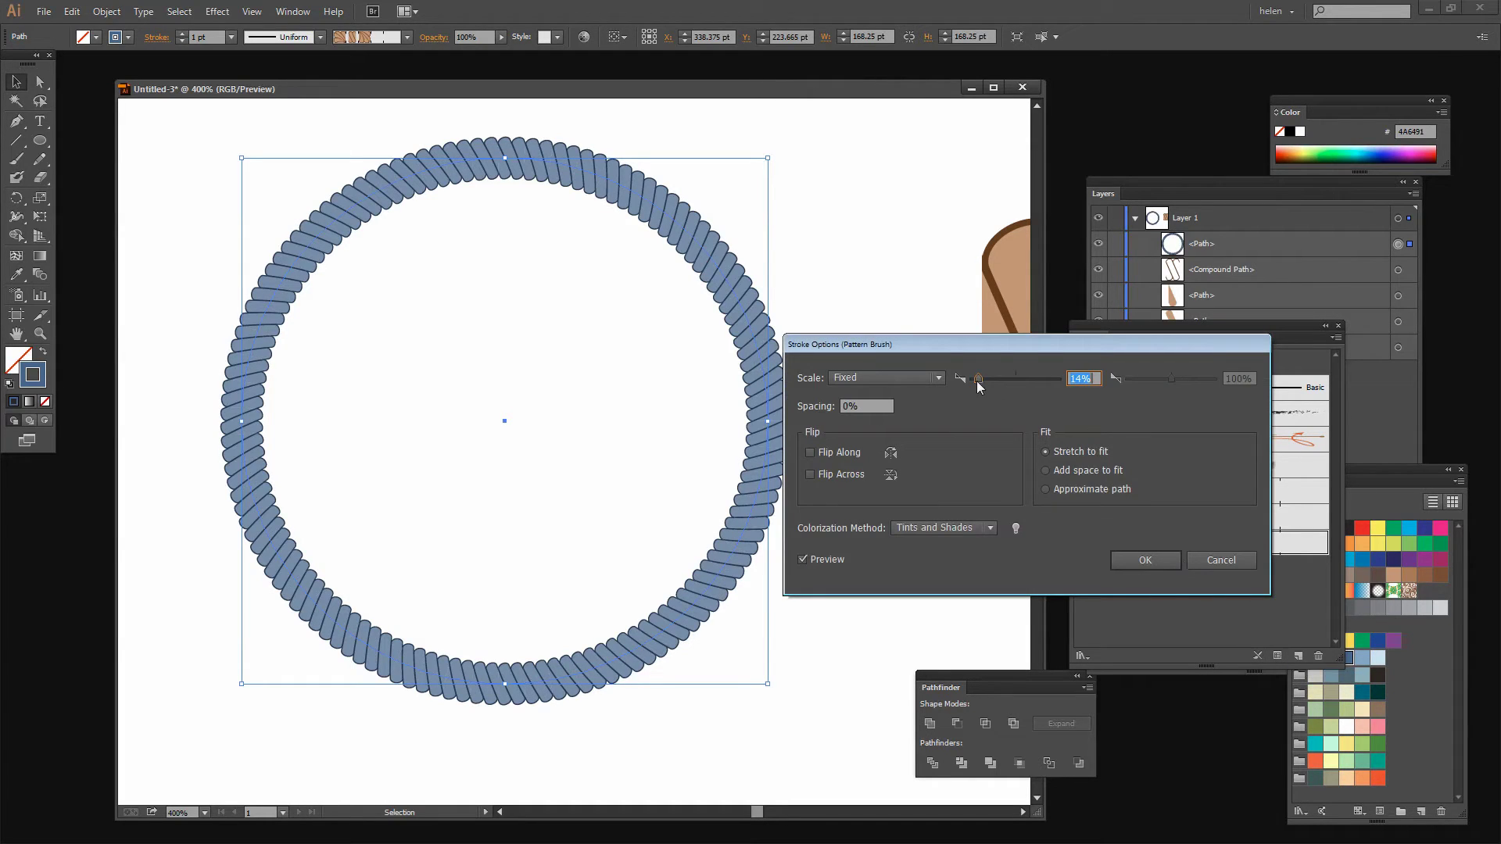
pyautogui.moveTo(978, 378); pyautogui.dragTo(976, 378)
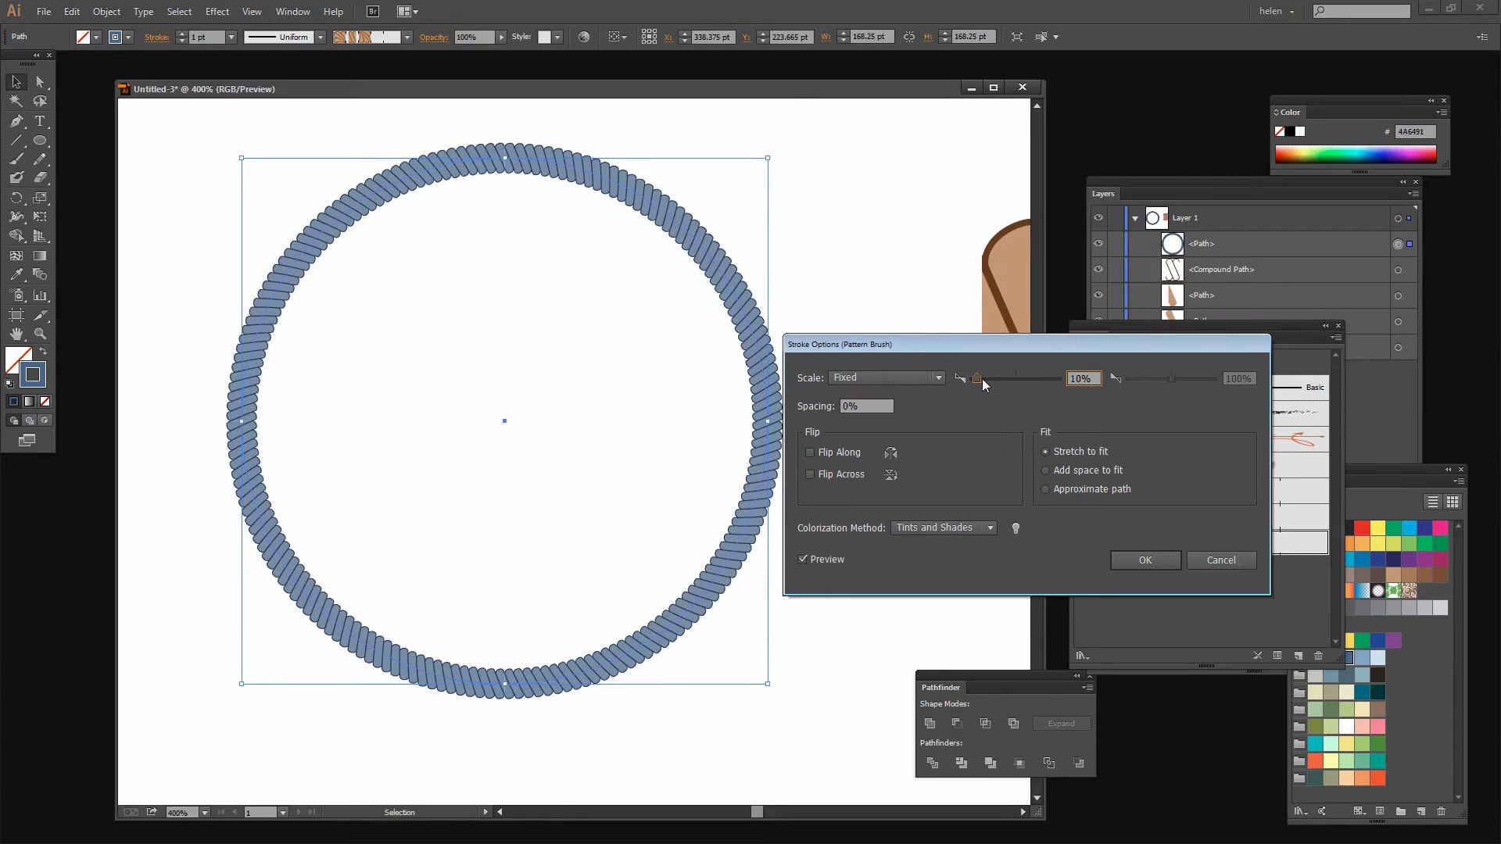
pyautogui.click(1153, 557)
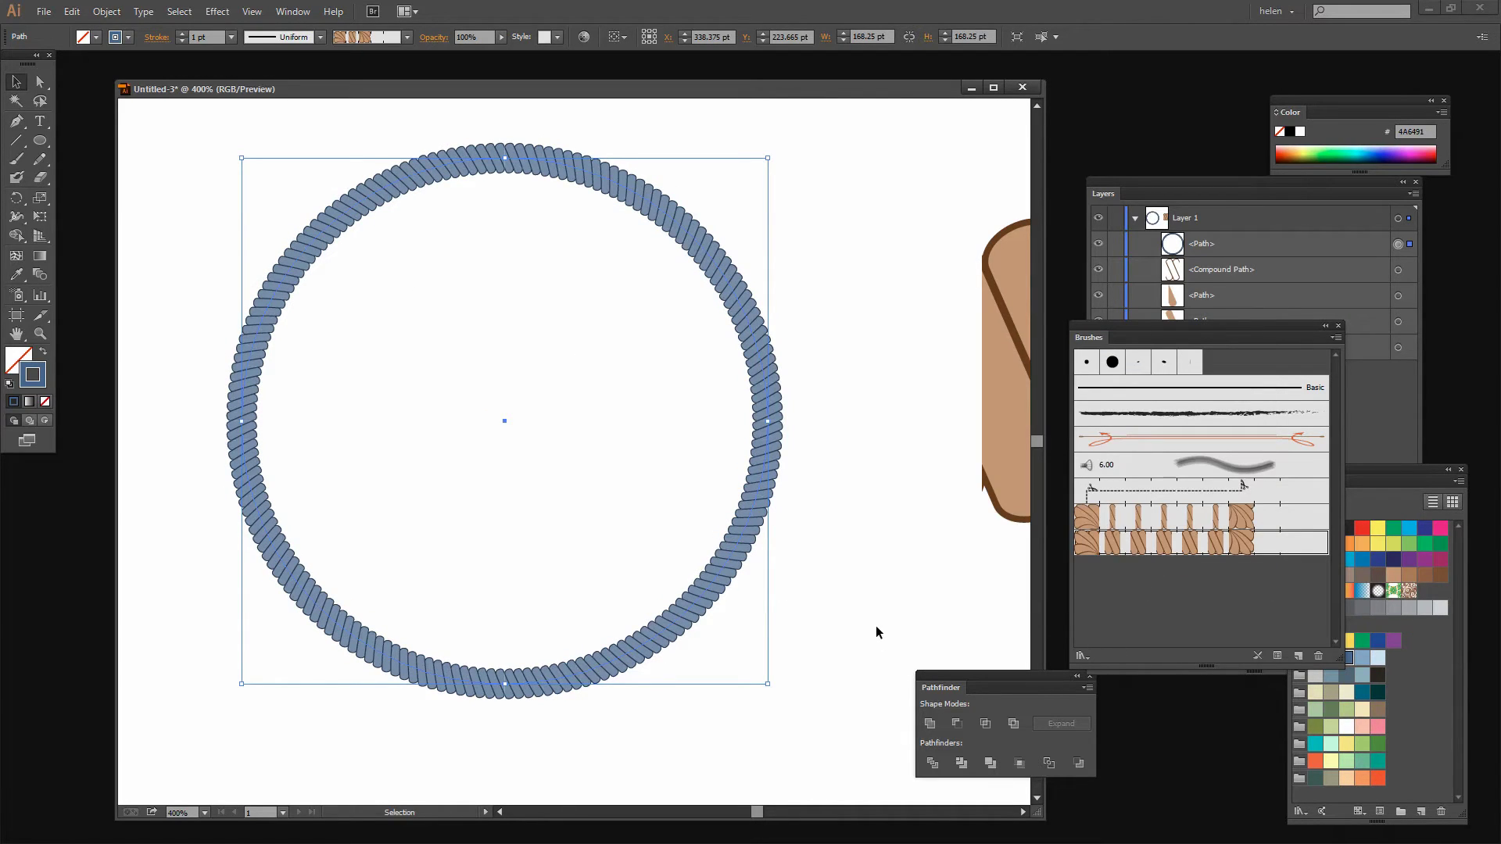